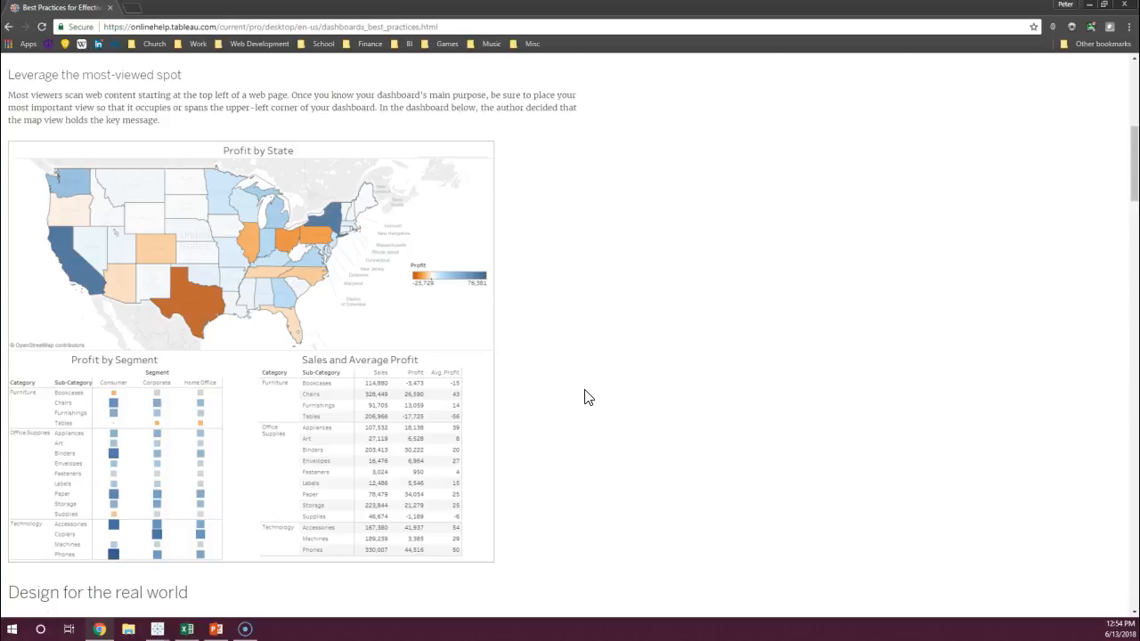
# Skim the whole Best Practices for Effective Dashboards article, starting from its title
pyautogui.scroll(5, 588, 398)
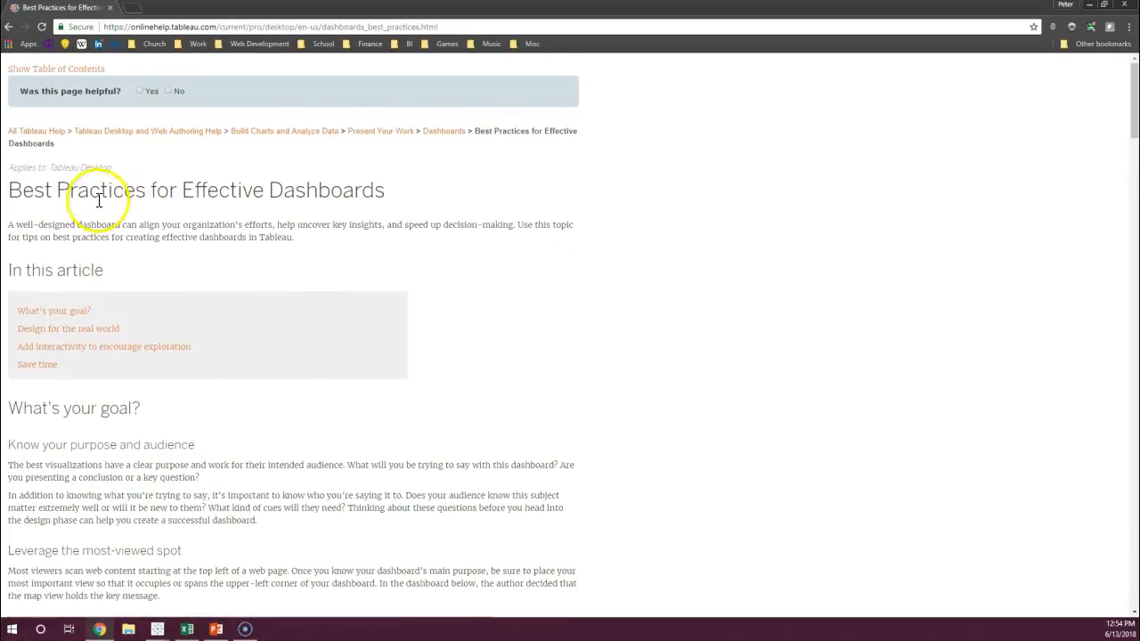
pyautogui.moveTo(31, 187); pyautogui.dragTo(200, 189)
pyautogui.click(227, 189)
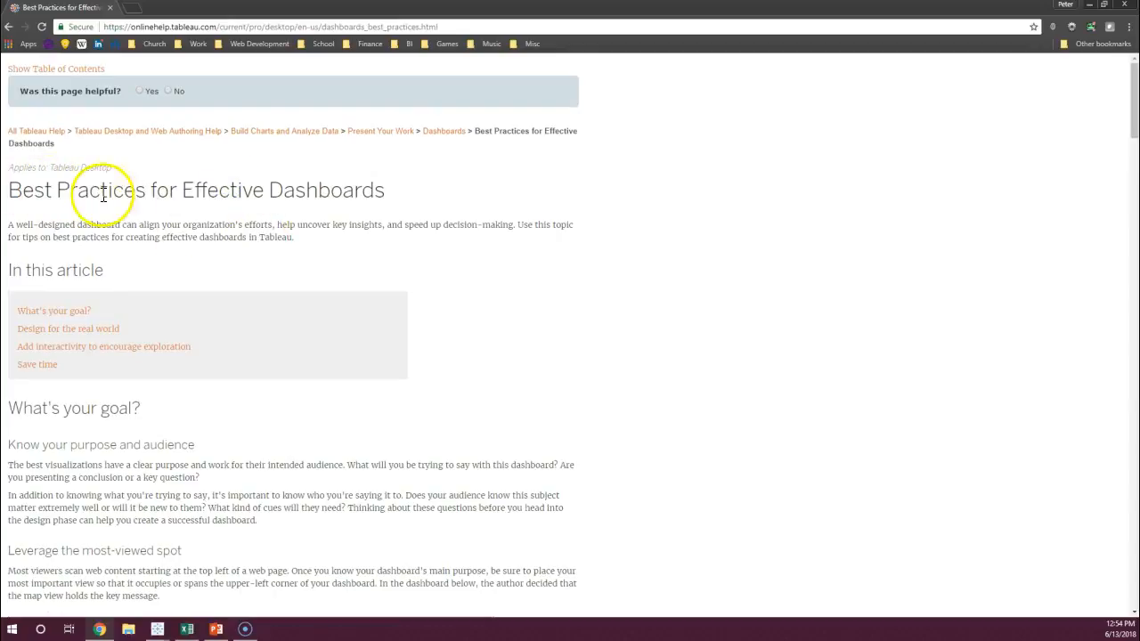
pyautogui.moveTo(9, 189); pyautogui.dragTo(281, 183)
pyautogui.click(376, 185)
pyautogui.scroll(-20, 387, 222)
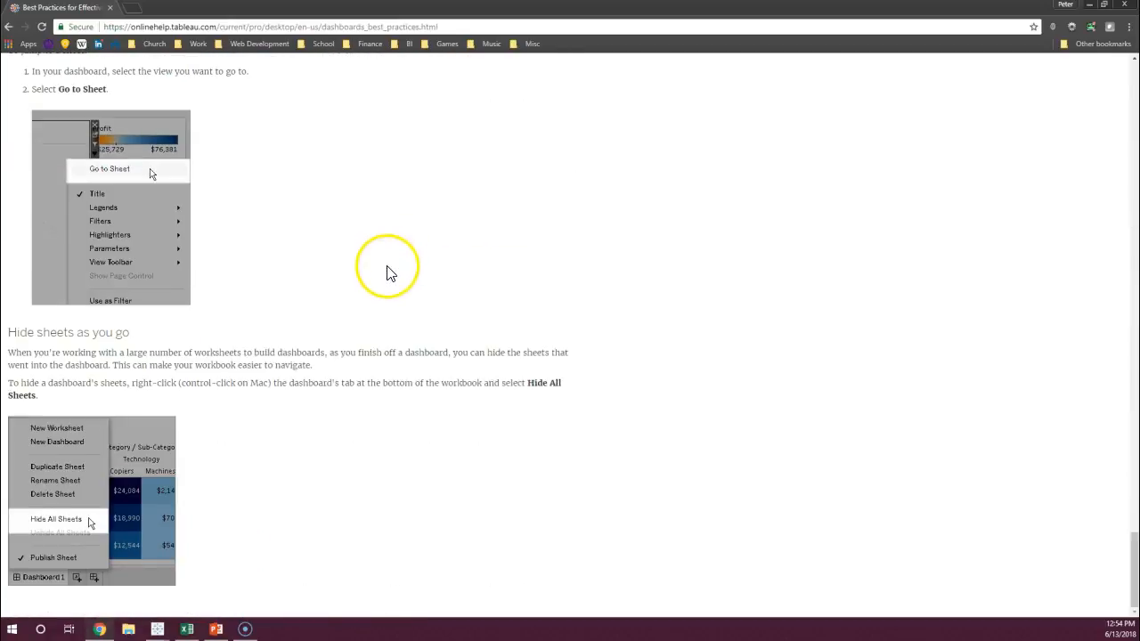
# Look back through the article's sections up to the example dashboard under "Leverage the most-viewed spot"
pyautogui.scroll(15, 389, 267)
pyautogui.scroll(7, 391, 255)
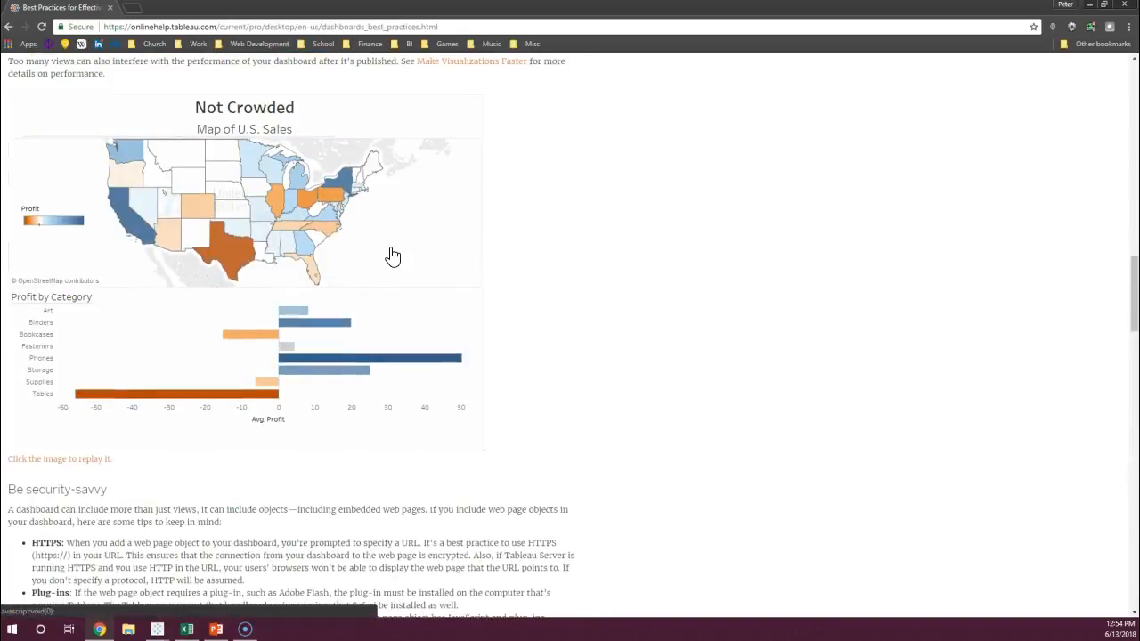
pyautogui.scroll(5, 393, 257)
pyautogui.scroll(-3, 392, 257)
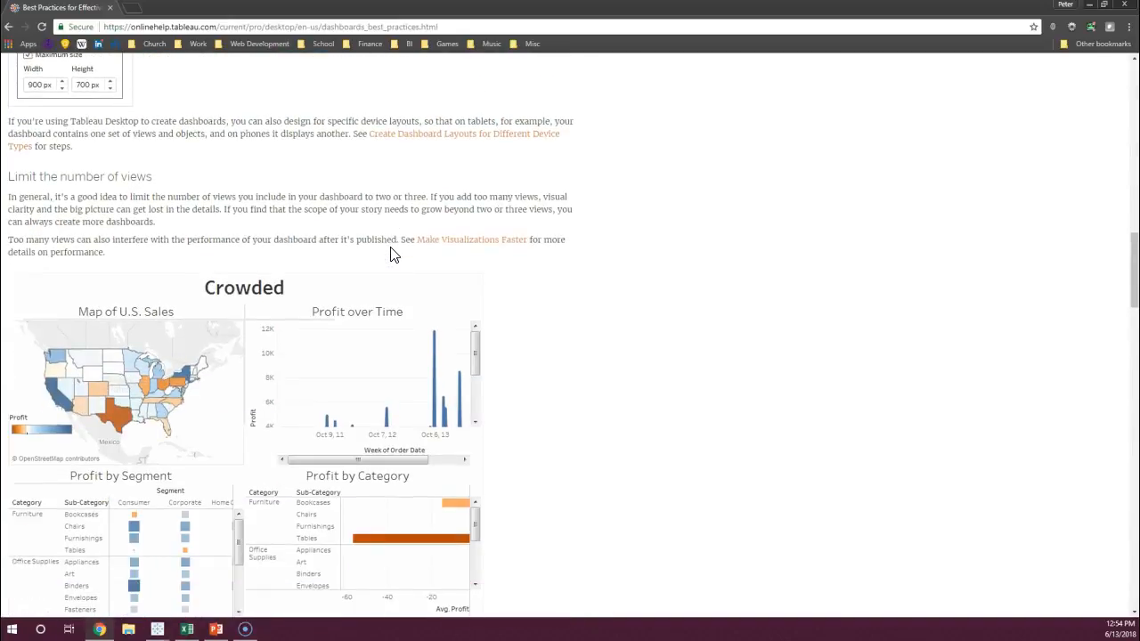
pyautogui.scroll(-1, 393, 255)
pyautogui.scroll(6, 393, 255)
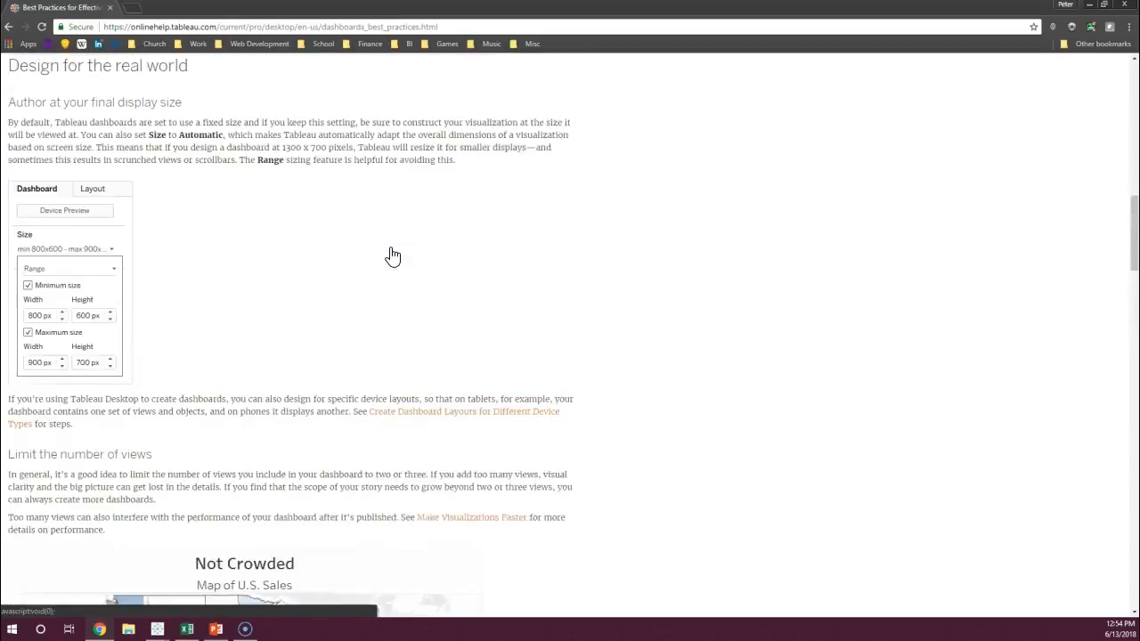
pyautogui.scroll(3, 394, 256)
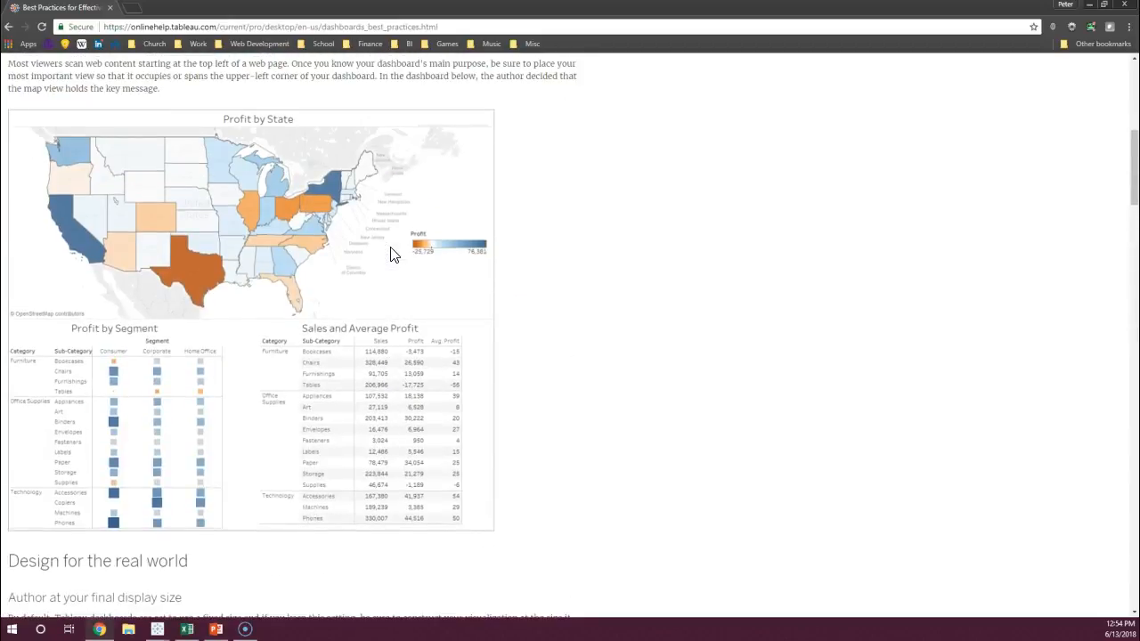
pyautogui.scroll(1, 392, 257)
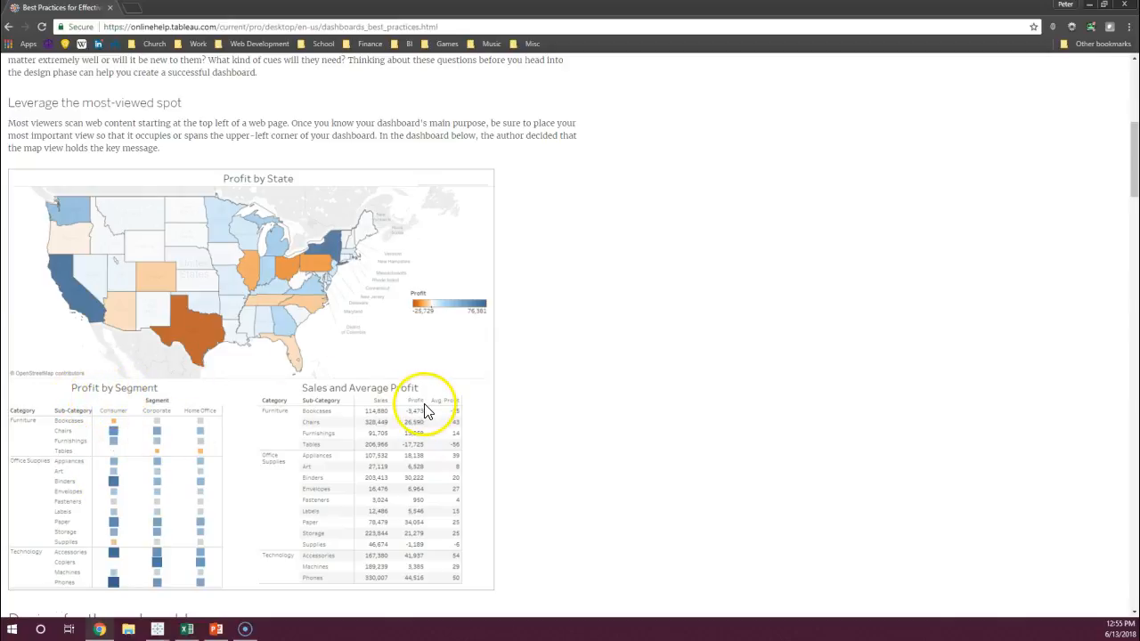
# Examine the "Limit the number of views" section, replaying its image to compare the Crowded and Not Crowded dashboards
pyautogui.scroll(-12, 427, 412)
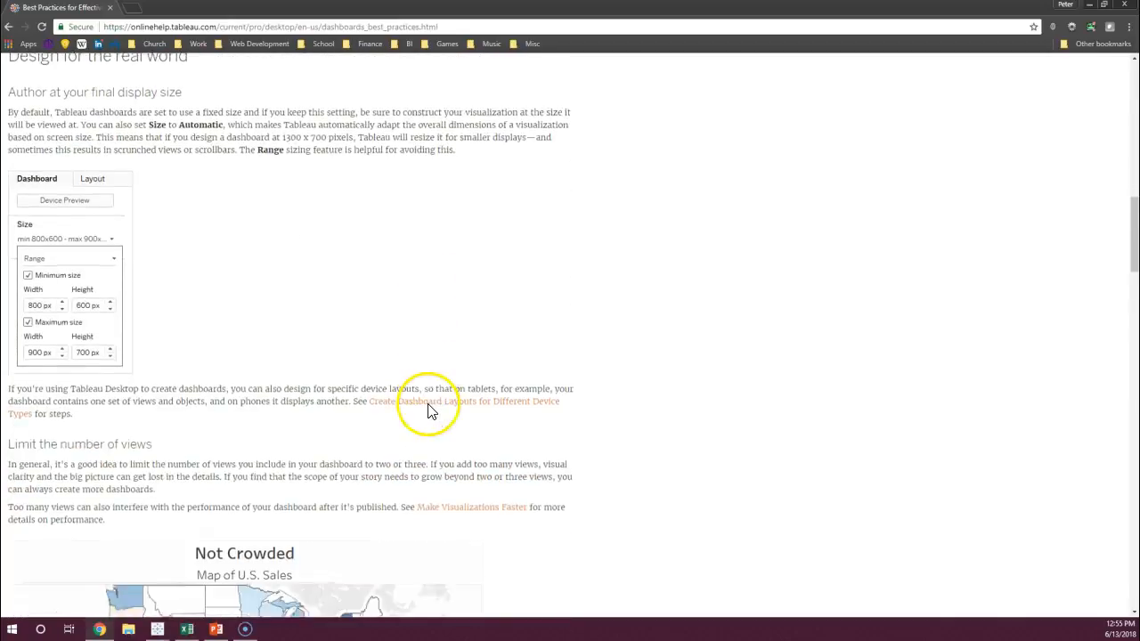
pyautogui.scroll(-1, 431, 411)
pyautogui.scroll(1, 433, 407)
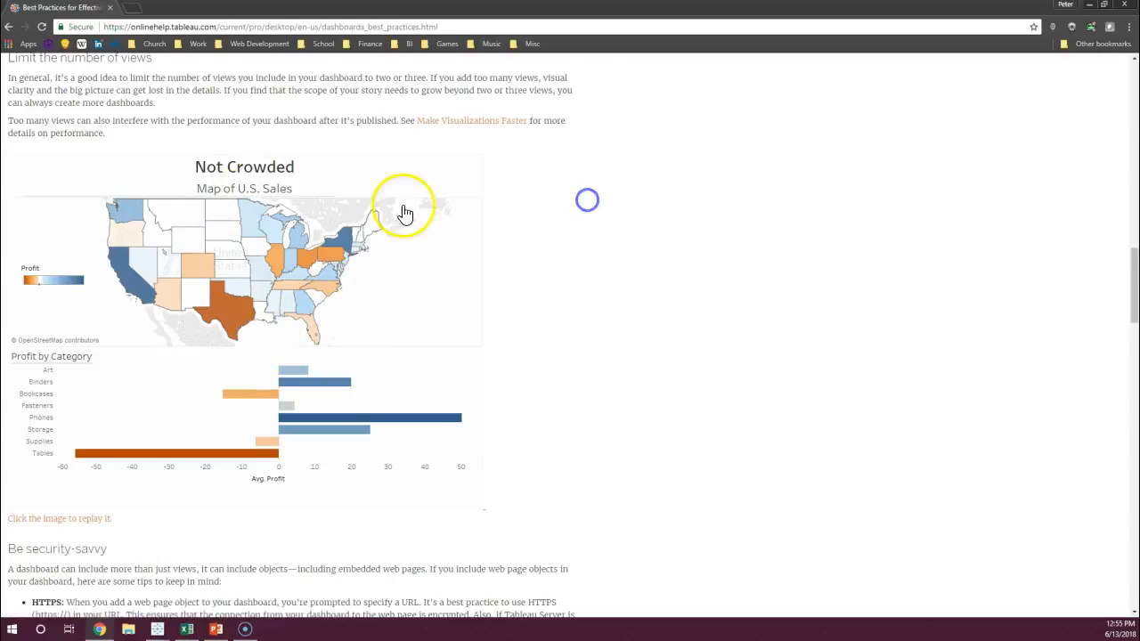
pyautogui.click(270, 178)
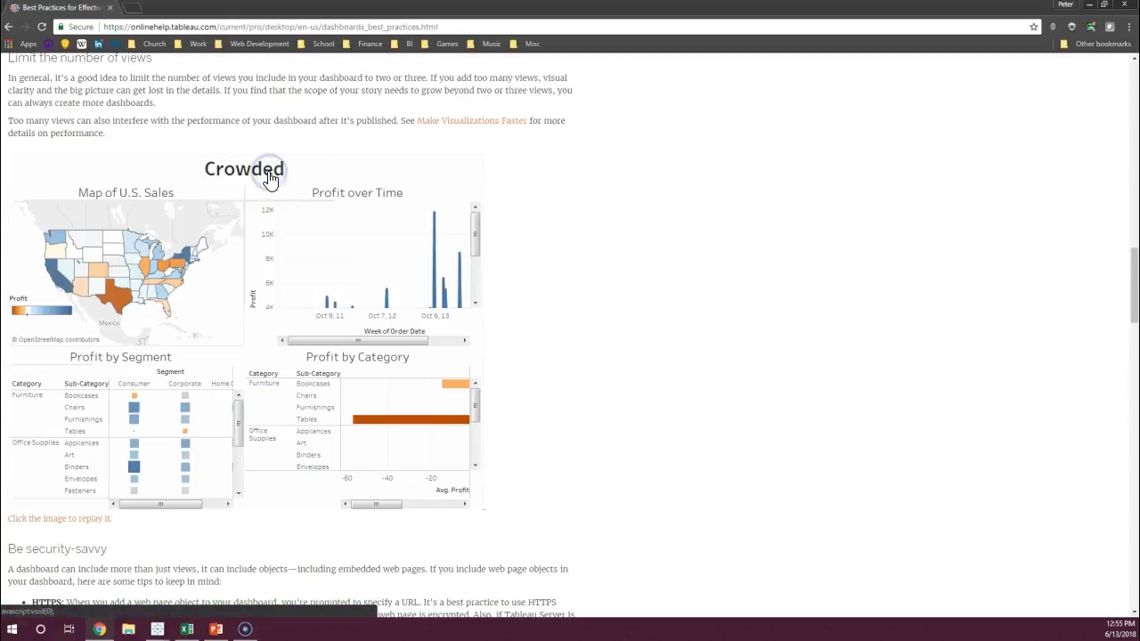
pyautogui.moveTo(478, 242)
pyautogui.mouseDown()
pyautogui.moveTo(481, 272)
pyautogui.moveTo(468, 253)
pyautogui.mouseUp()
pyautogui.click(277, 179)
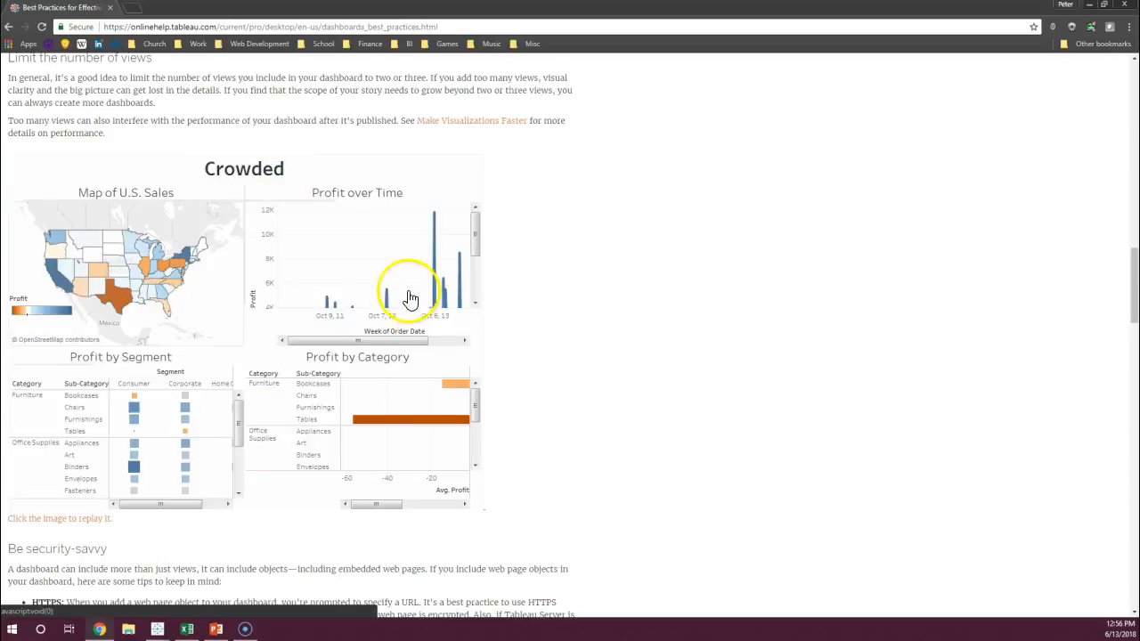
pyautogui.click(298, 257)
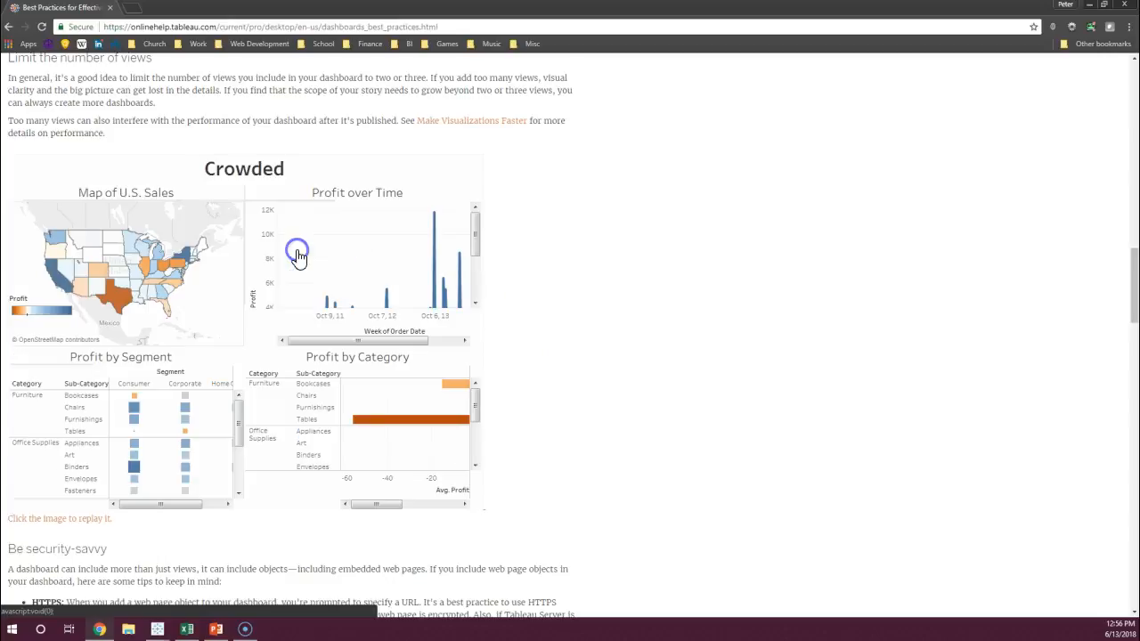
pyautogui.click(353, 386)
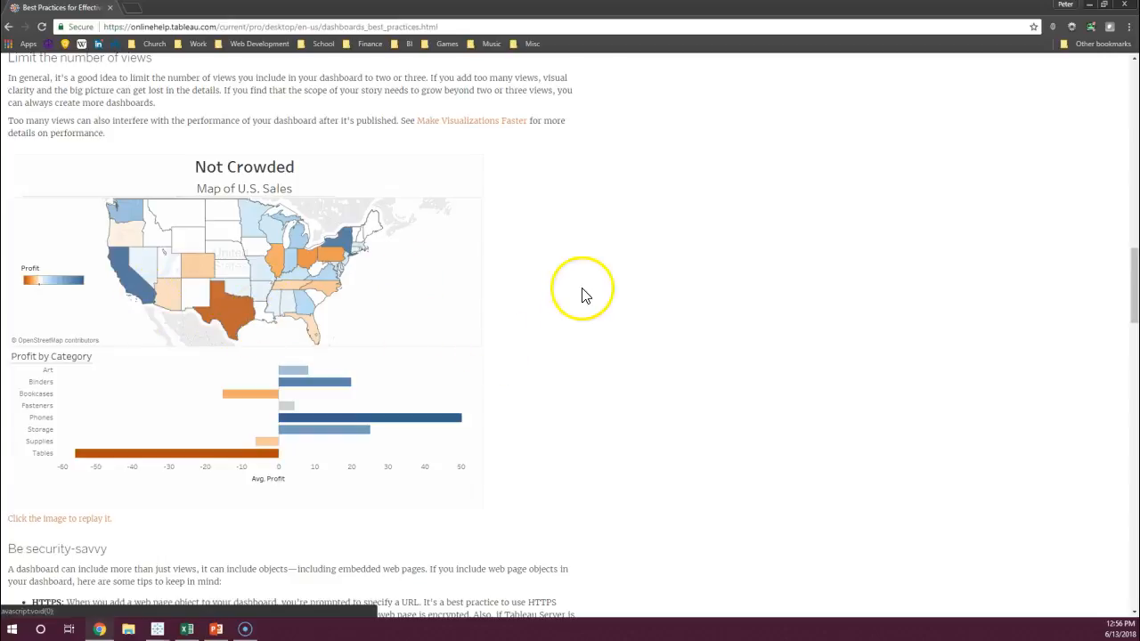
pyautogui.scroll(1, 346, 267)
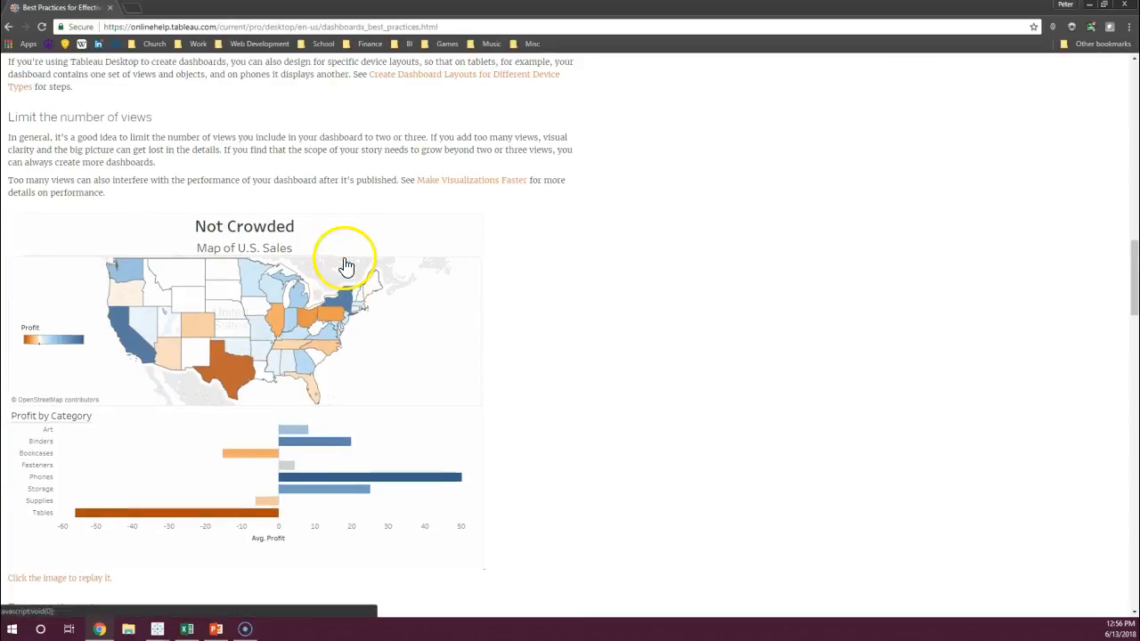
pyautogui.click(357, 308)
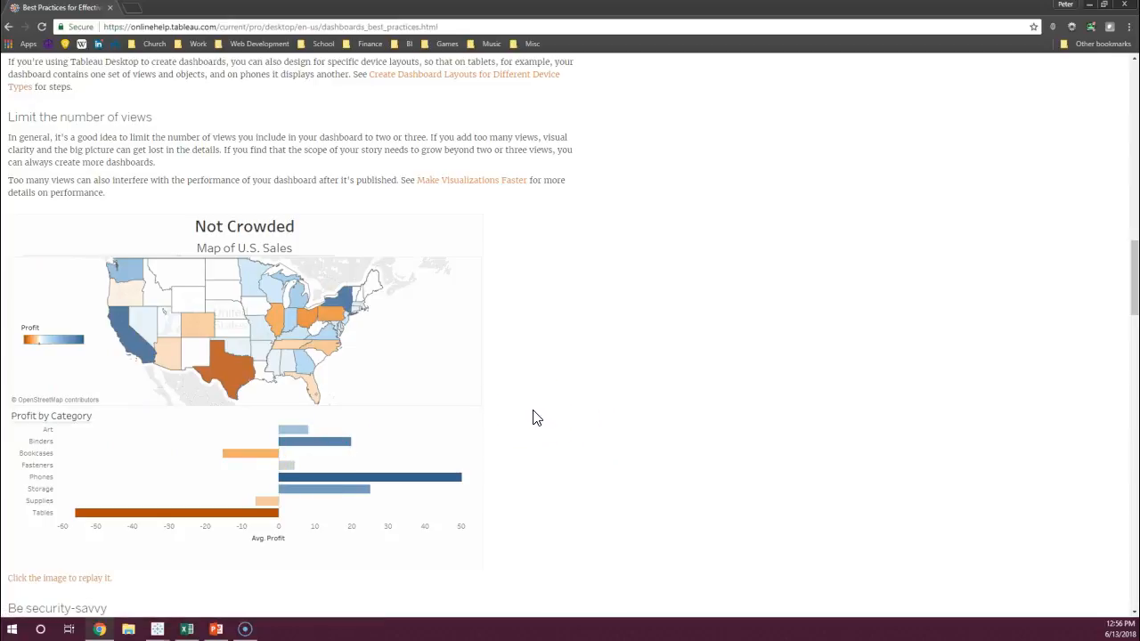
pyautogui.scroll(4, 544, 383)
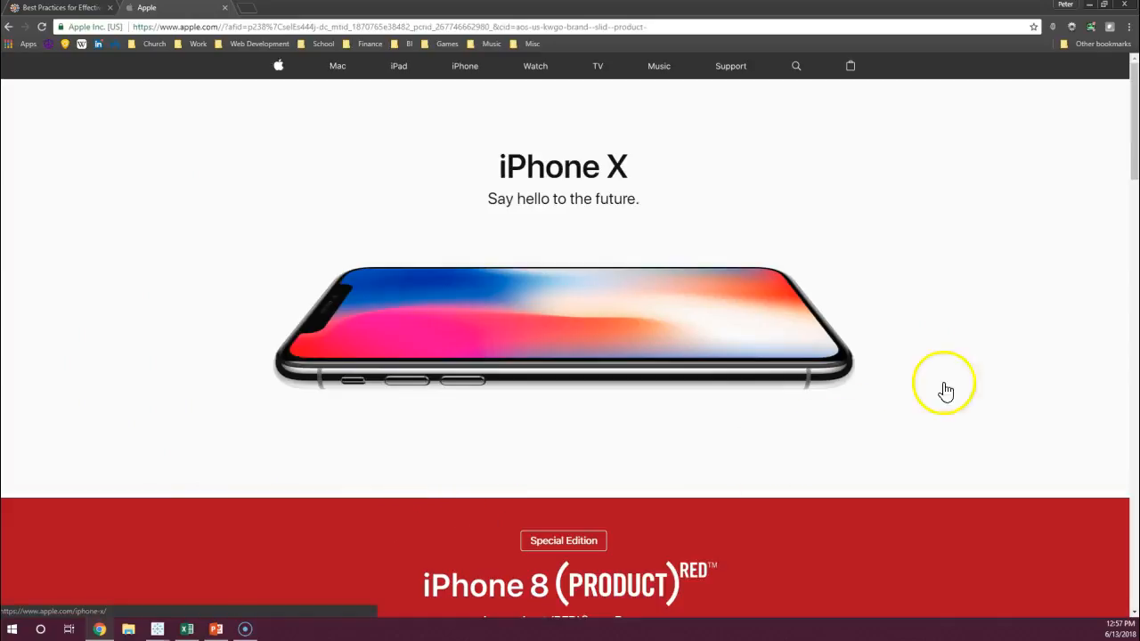
# Examine how Apple's home page presents the iPhone X, iPhone 8 (PRODUCT)RED and iPad in separate full-width sections
pyautogui.scroll(-6, 802, 187)
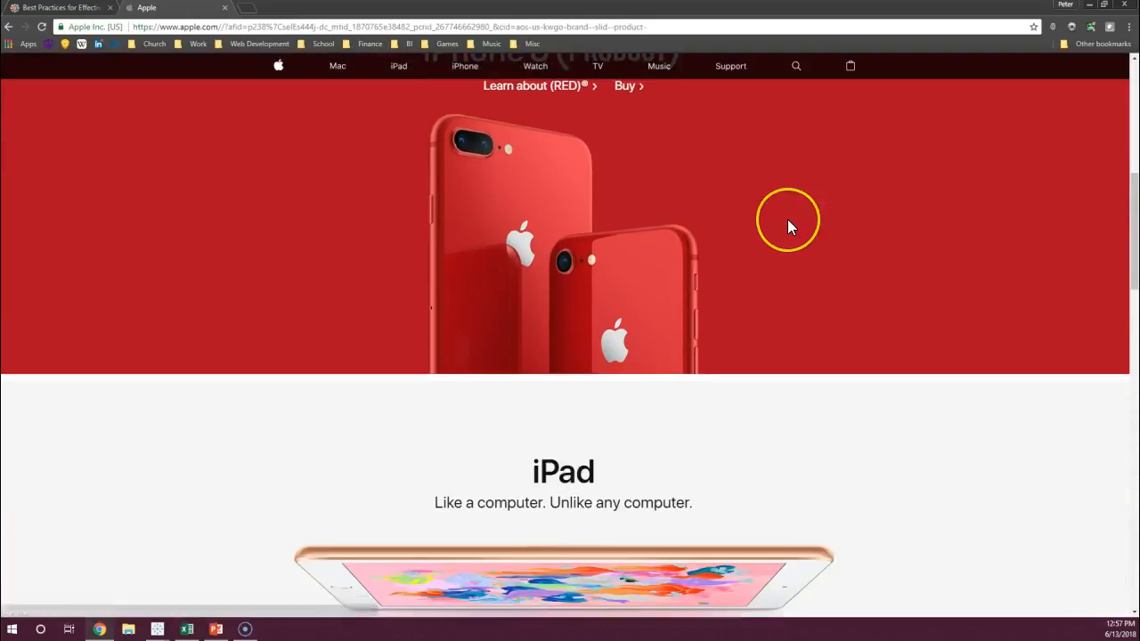
pyautogui.scroll(-3, 787, 223)
pyautogui.scroll(9, 788, 226)
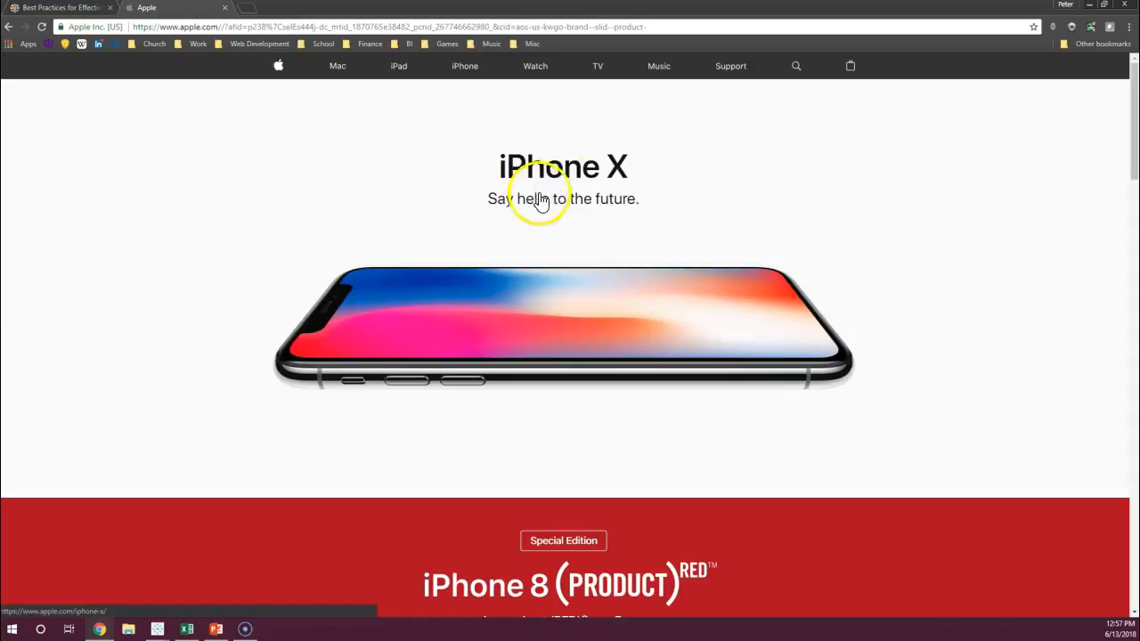
pyautogui.scroll(-3, 541, 201)
pyautogui.scroll(-1, 591, 215)
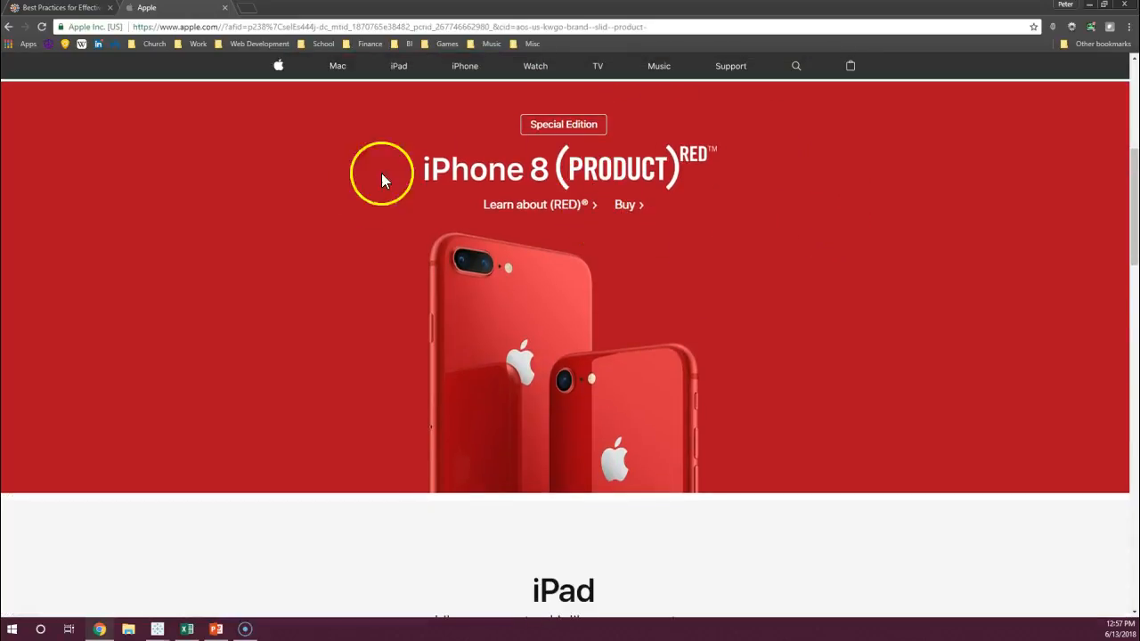
pyautogui.scroll(-4, 750, 378)
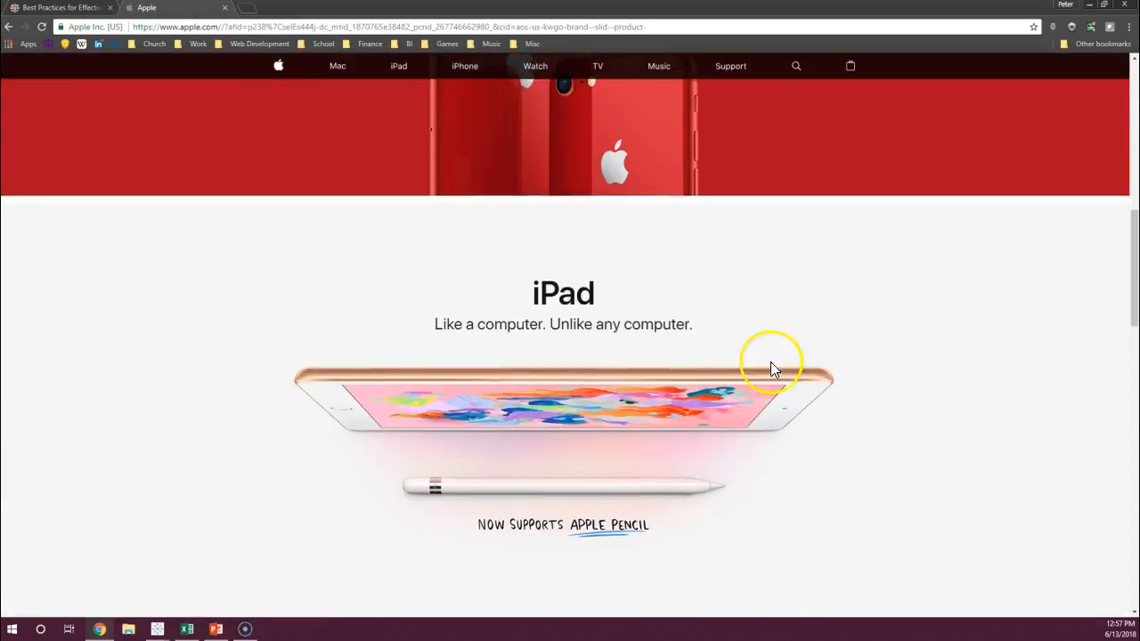
pyautogui.scroll(1, 578, 303)
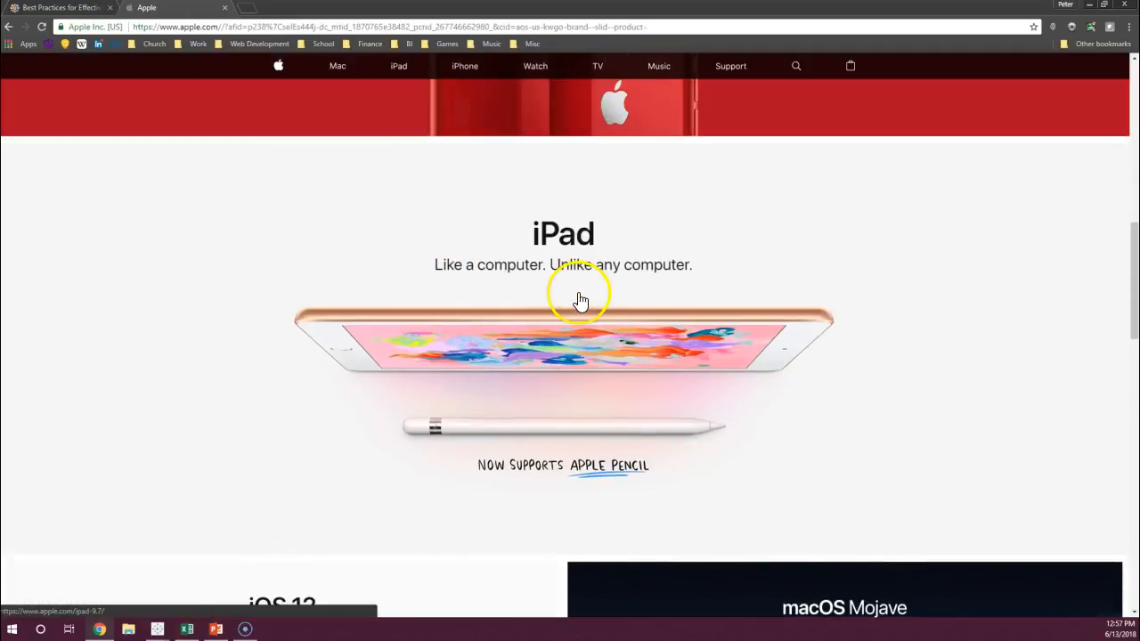
# Examine the two-column product tiles on Apple's home page, from iOS 12 and macOS Mojave through the page footer
pyautogui.scroll(-4, 579, 300)
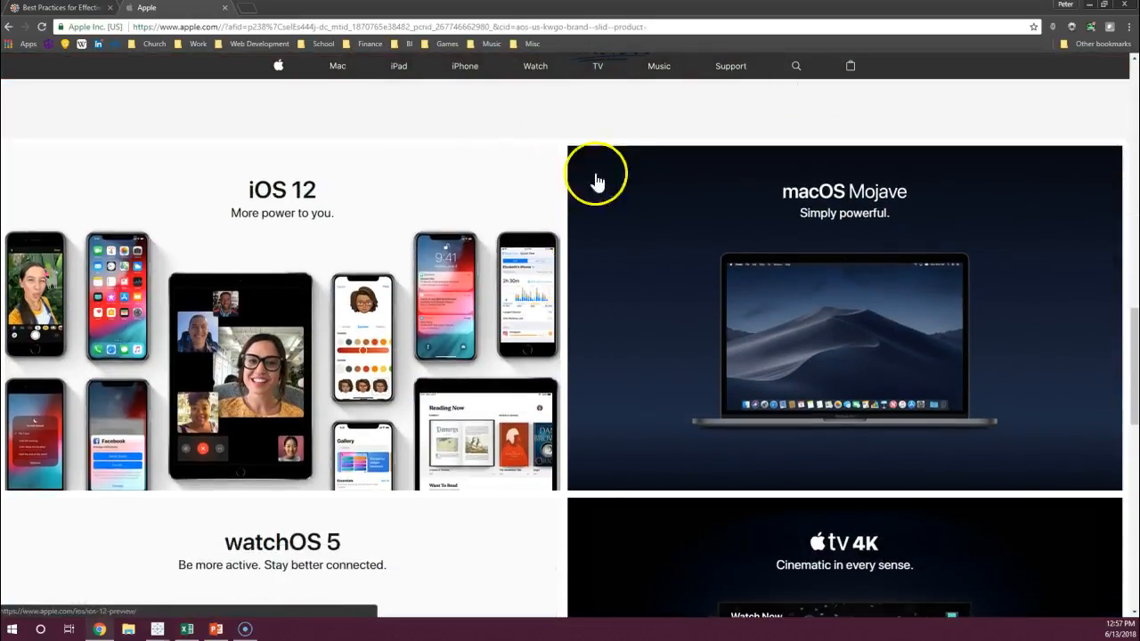
pyautogui.scroll(2, 593, 178)
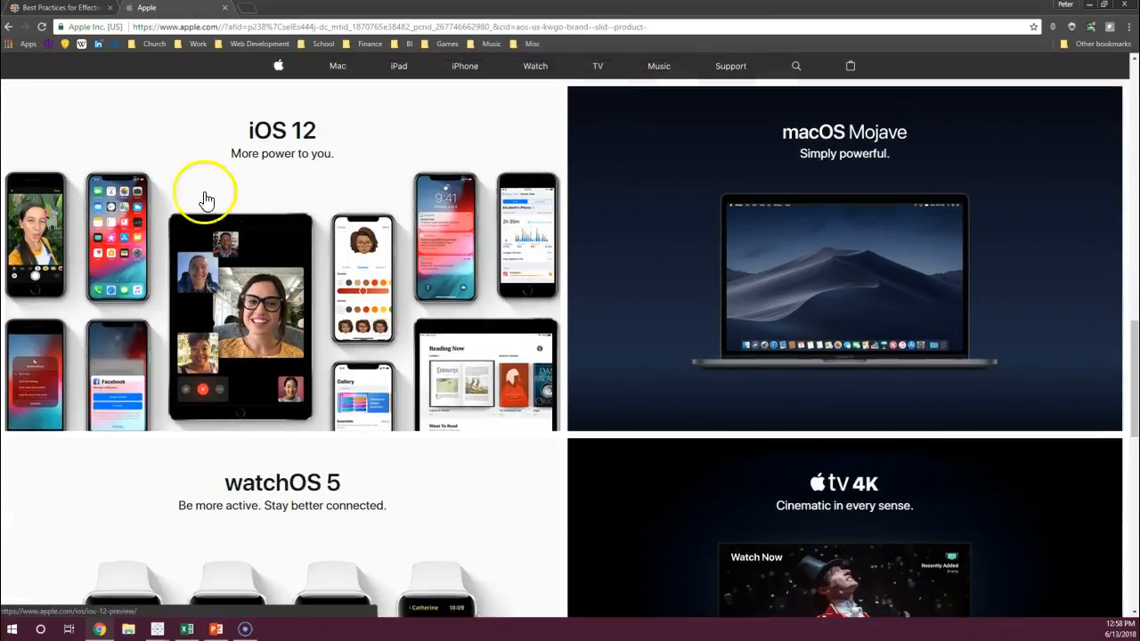
pyautogui.scroll(-1, 352, 301)
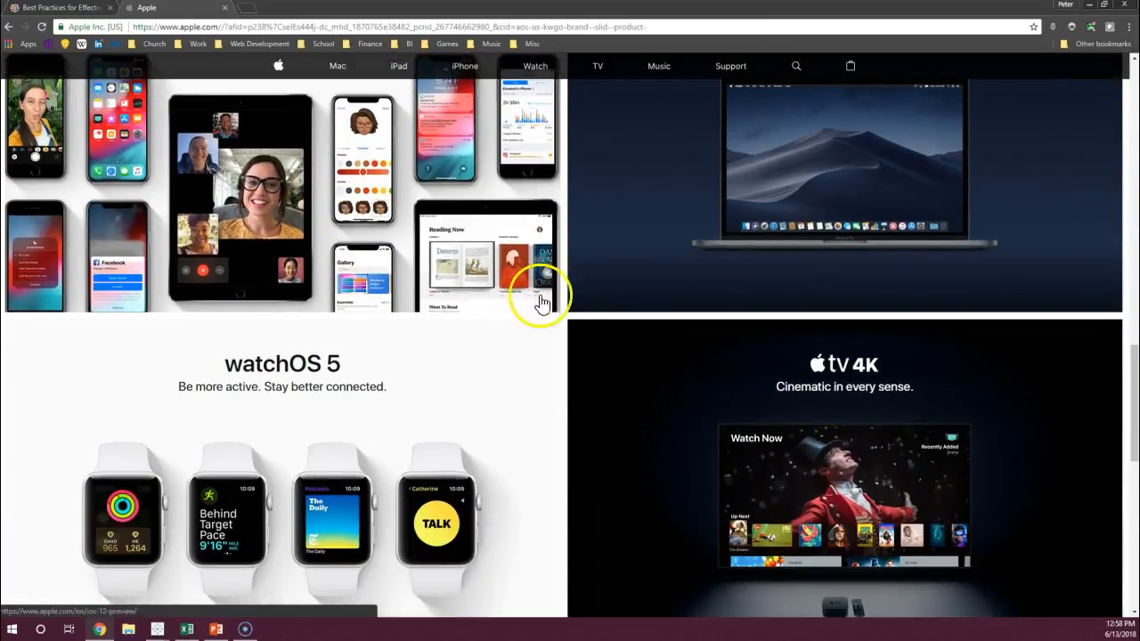
pyautogui.scroll(-3, 554, 251)
pyautogui.scroll(-5, 554, 250)
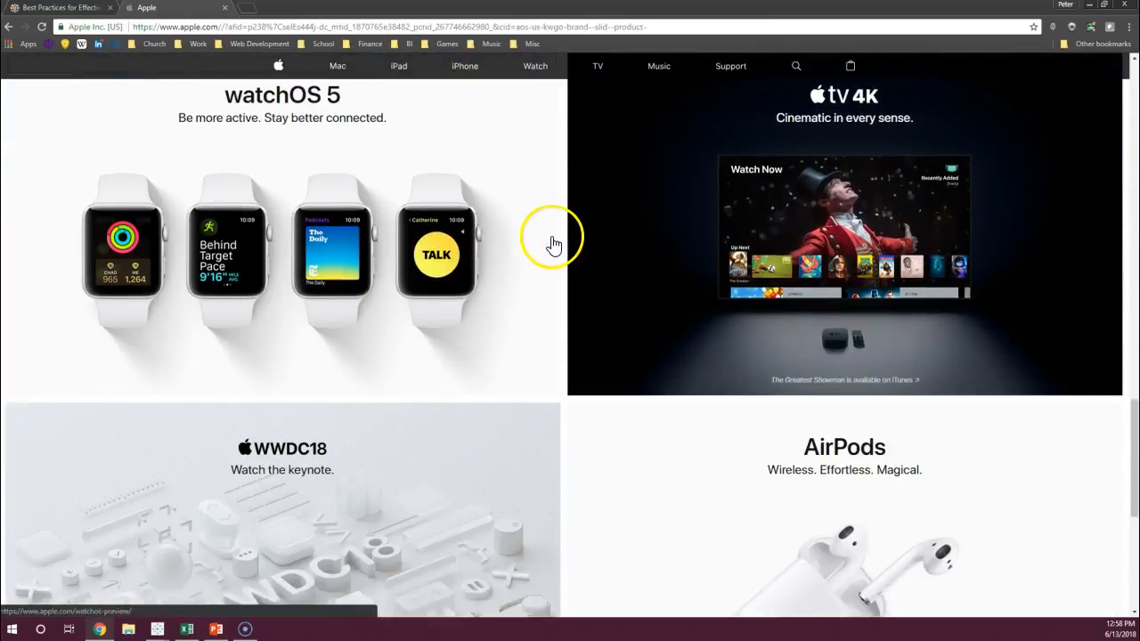
pyautogui.scroll(10, 648, 228)
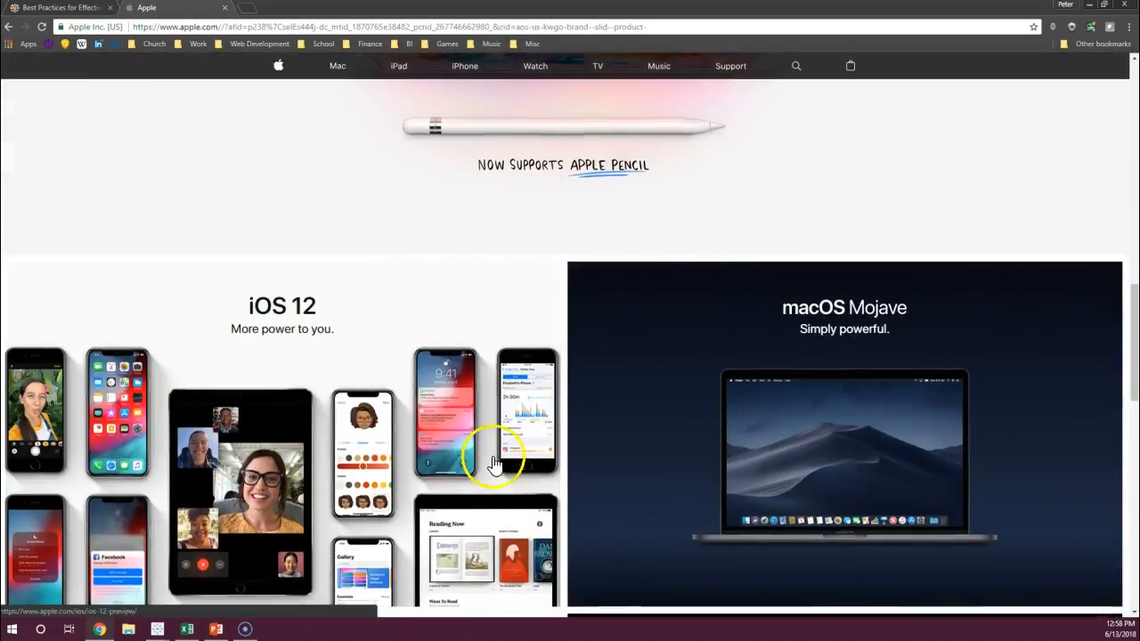
pyautogui.scroll(-10, 497, 458)
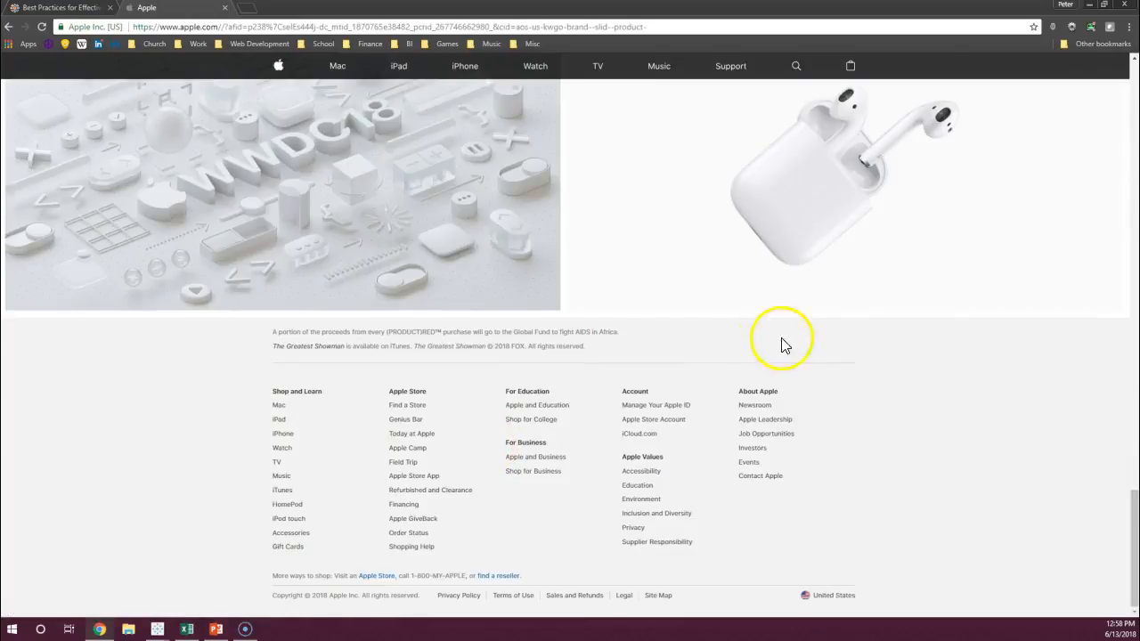
pyautogui.scroll(15, 382, 450)
pyautogui.scroll(4, 431, 437)
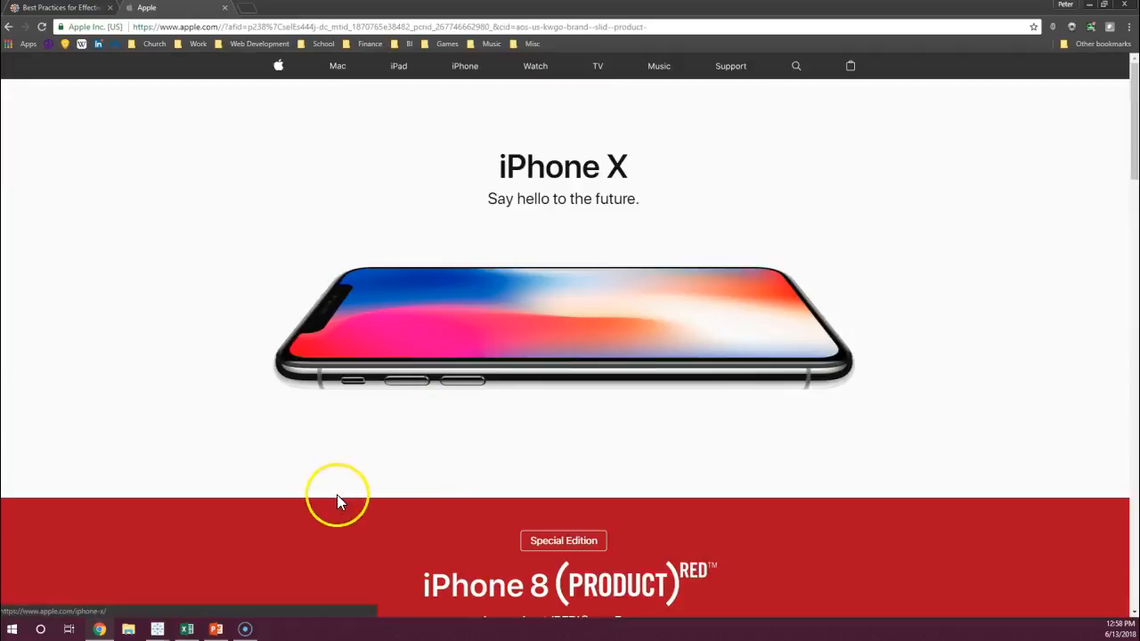
# Switch to the Book2 workbook in Tableau and create a new dashboard
pyautogui.moveTo(166, 628)
pyautogui.click(203, 592)
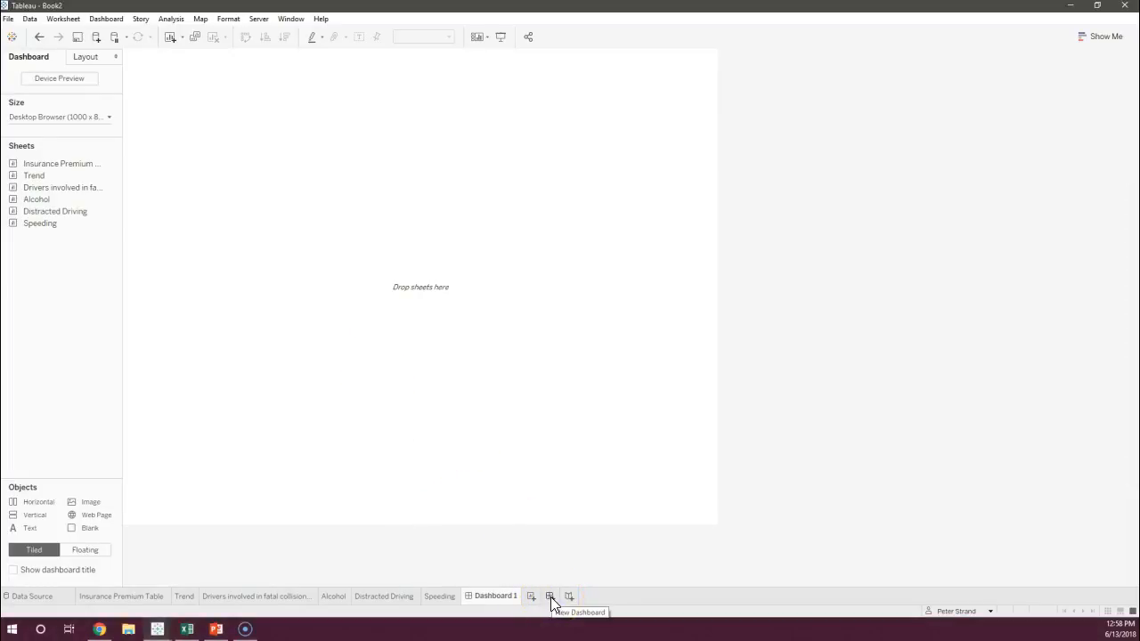
pyautogui.moveTo(501, 603); pyautogui.dragTo(489, 603)
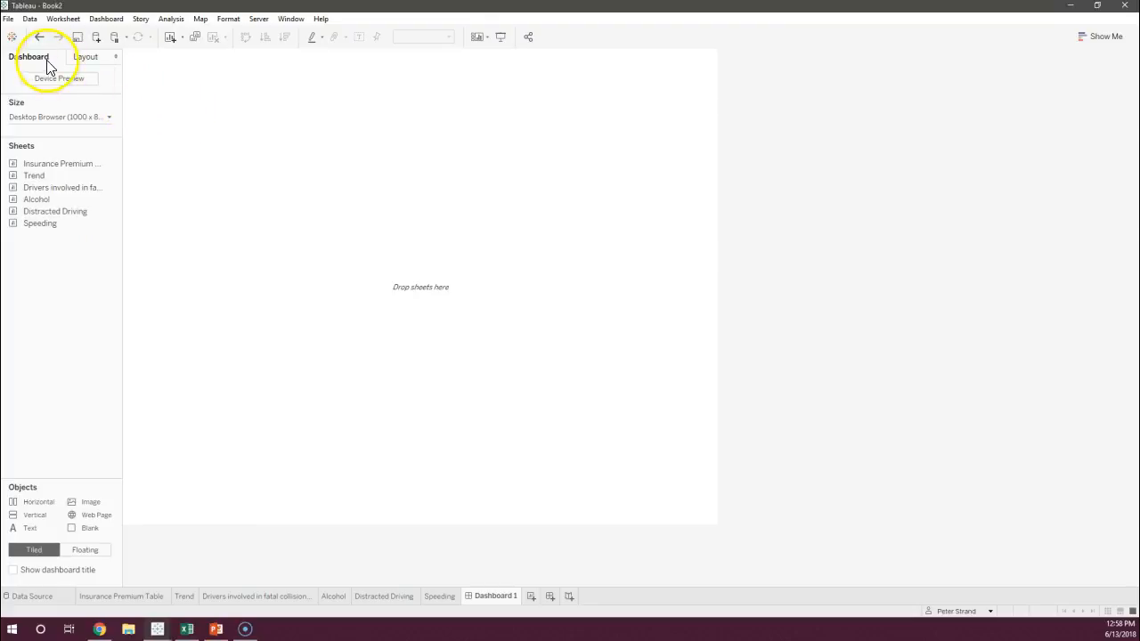
# Check the new dashboard's layout settings, and turn on the device preview with the device type set to Desktop
pyautogui.click(80, 56)
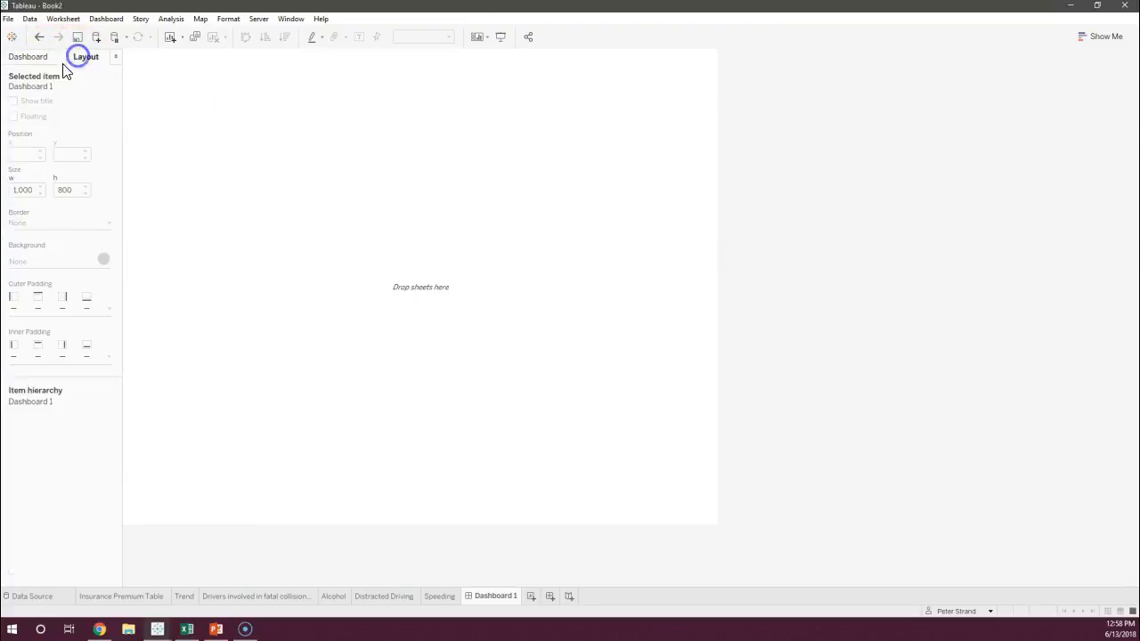
pyautogui.click(49, 57)
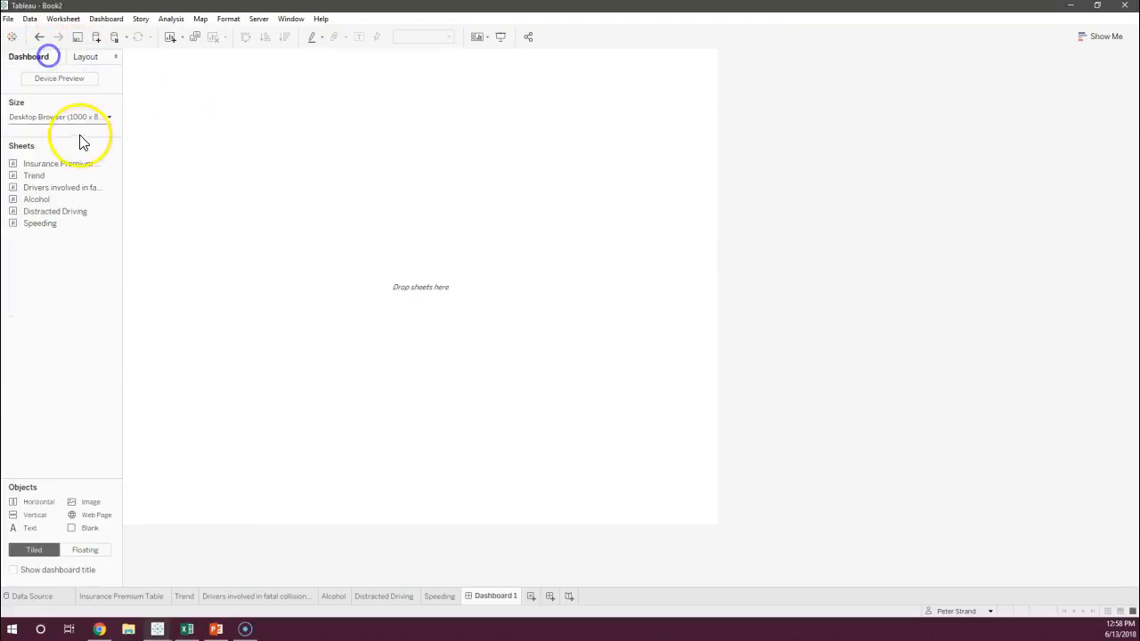
pyautogui.click(50, 80)
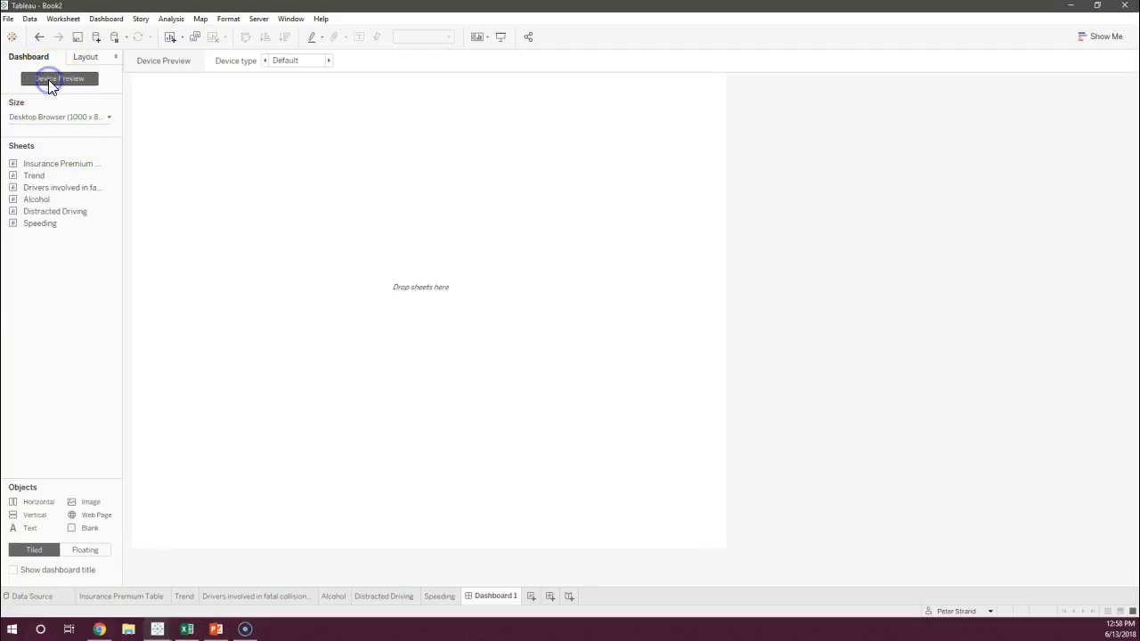
pyautogui.click(330, 60)
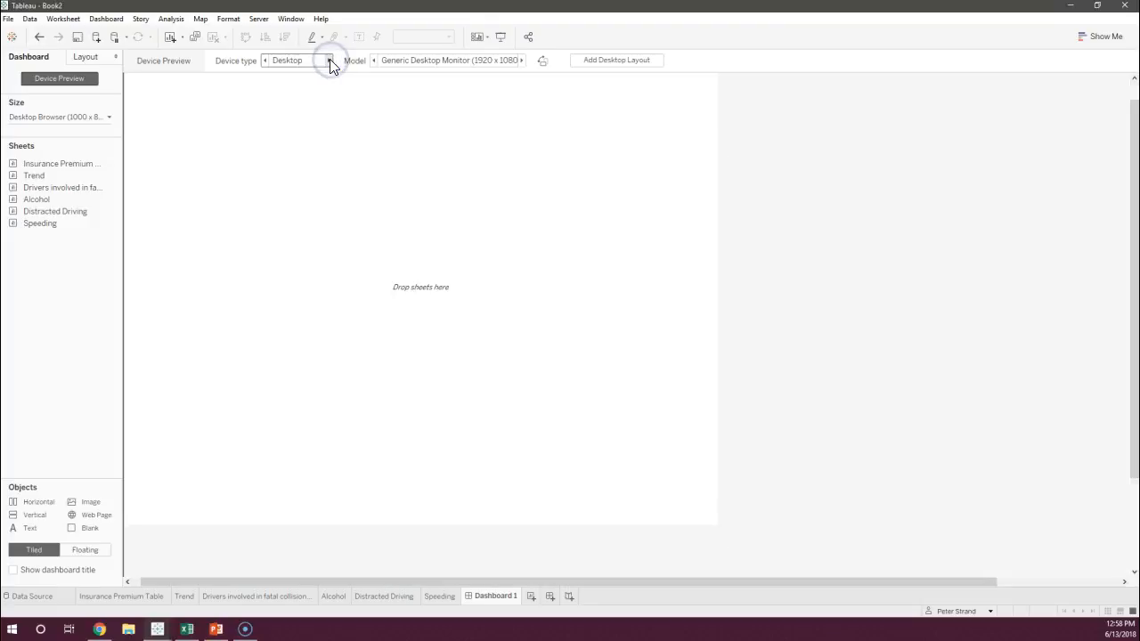
# Preview the dashboard as the Tablet and Phone device types and look through the available phone models
pyautogui.click(329, 60)
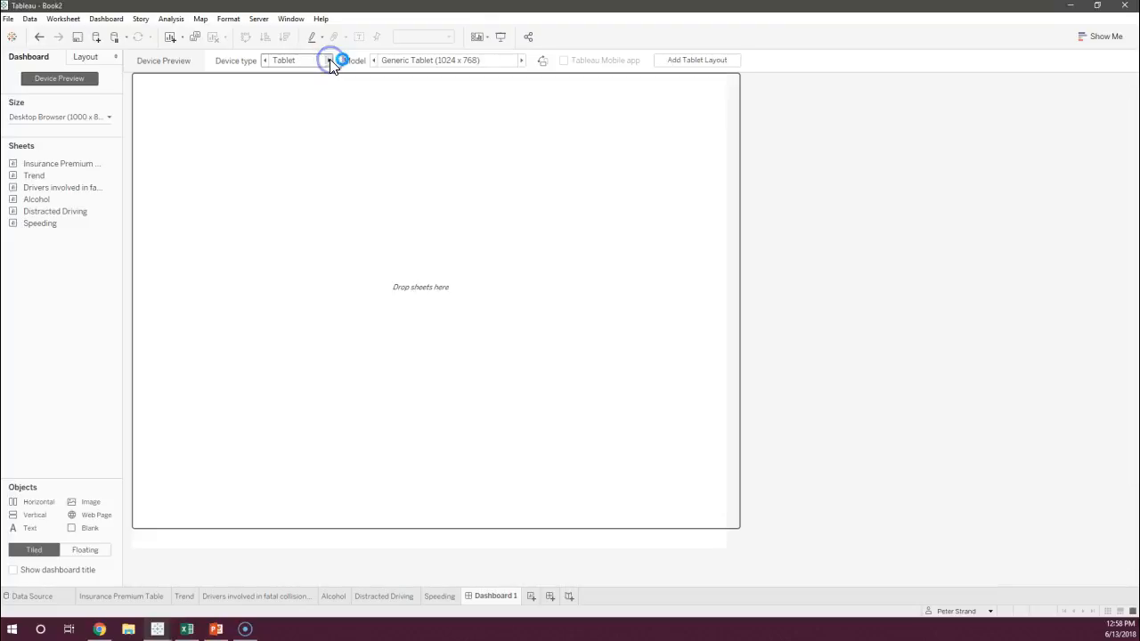
pyautogui.click(329, 60)
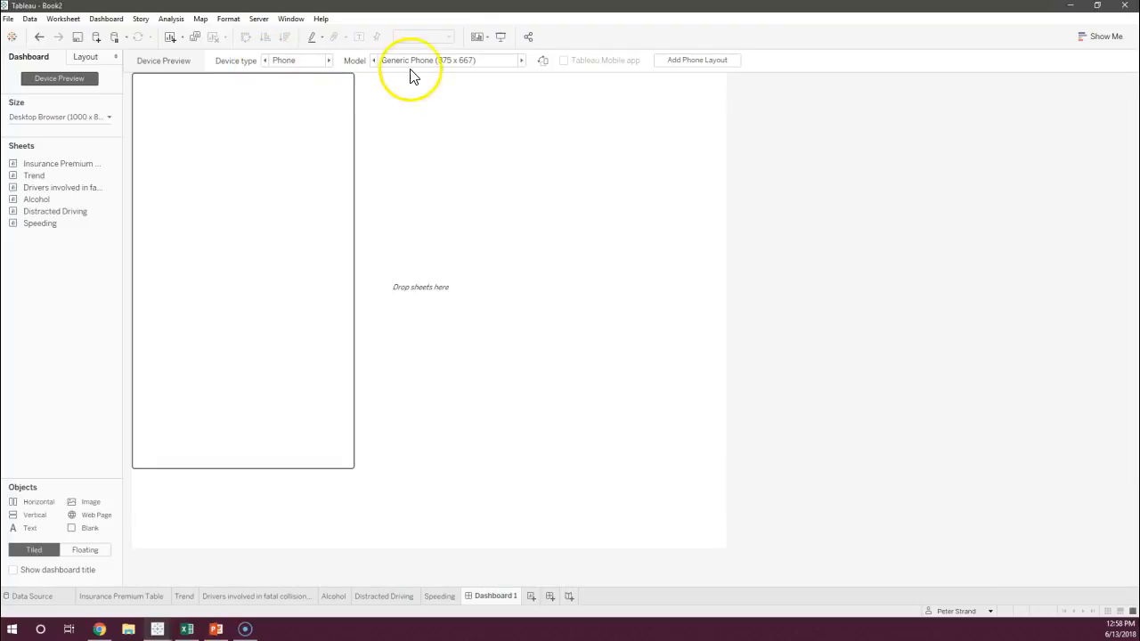
pyautogui.click(431, 60)
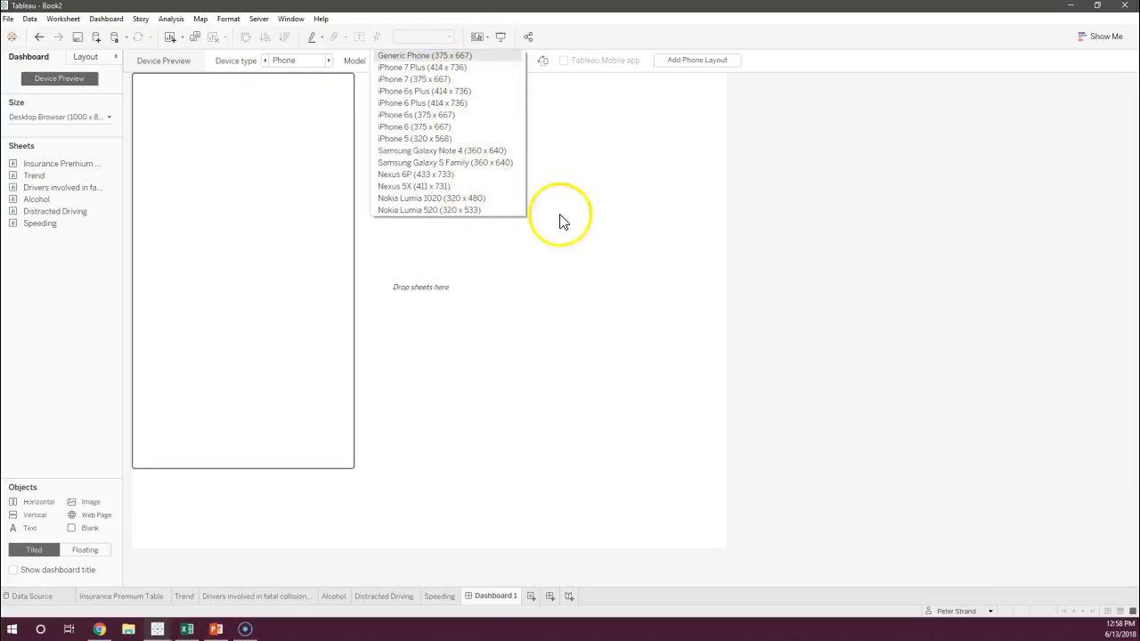
pyautogui.click(590, 206)
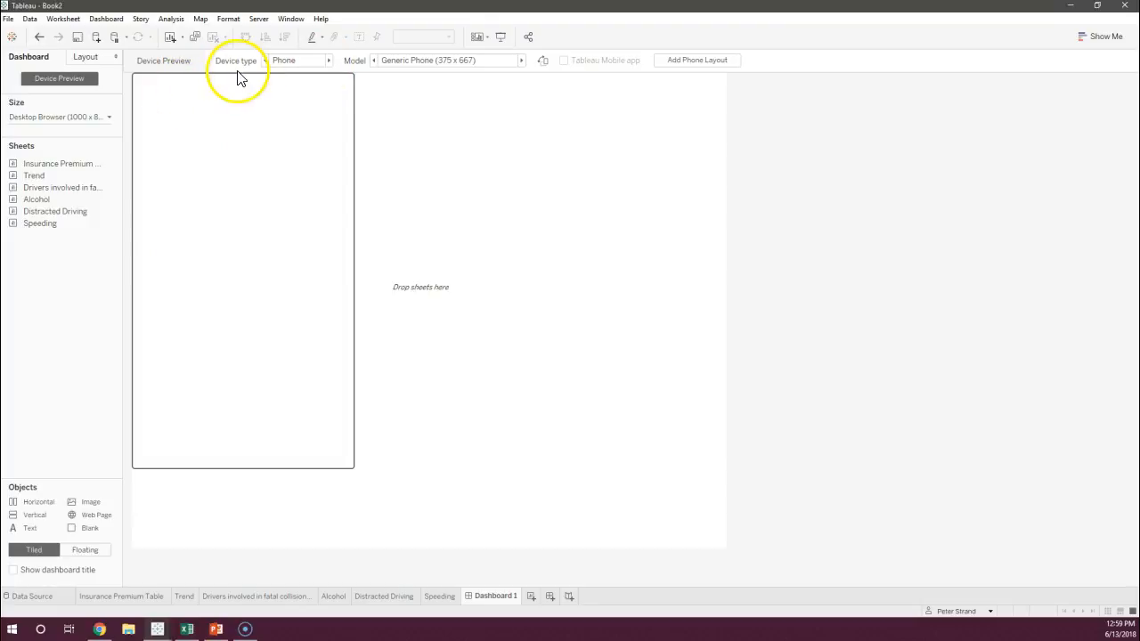
# Compare the Desktop and Phone previews of the dashboard and turn off the device preview
pyautogui.click(328, 60)
pyautogui.click(328, 60)
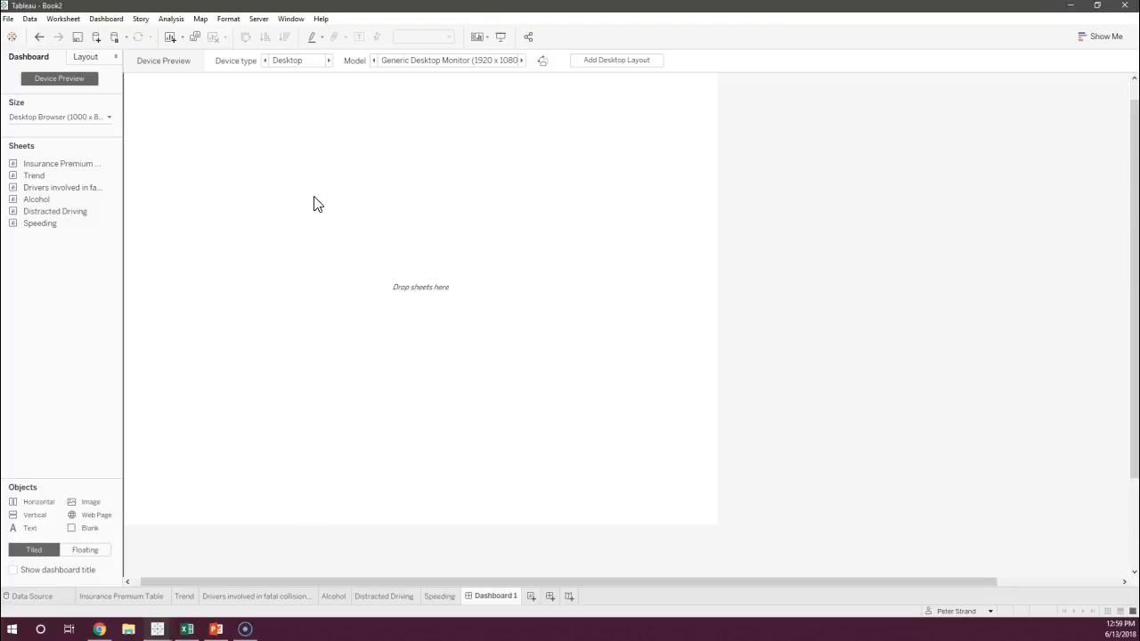
pyautogui.click(329, 60)
pyautogui.click(329, 61)
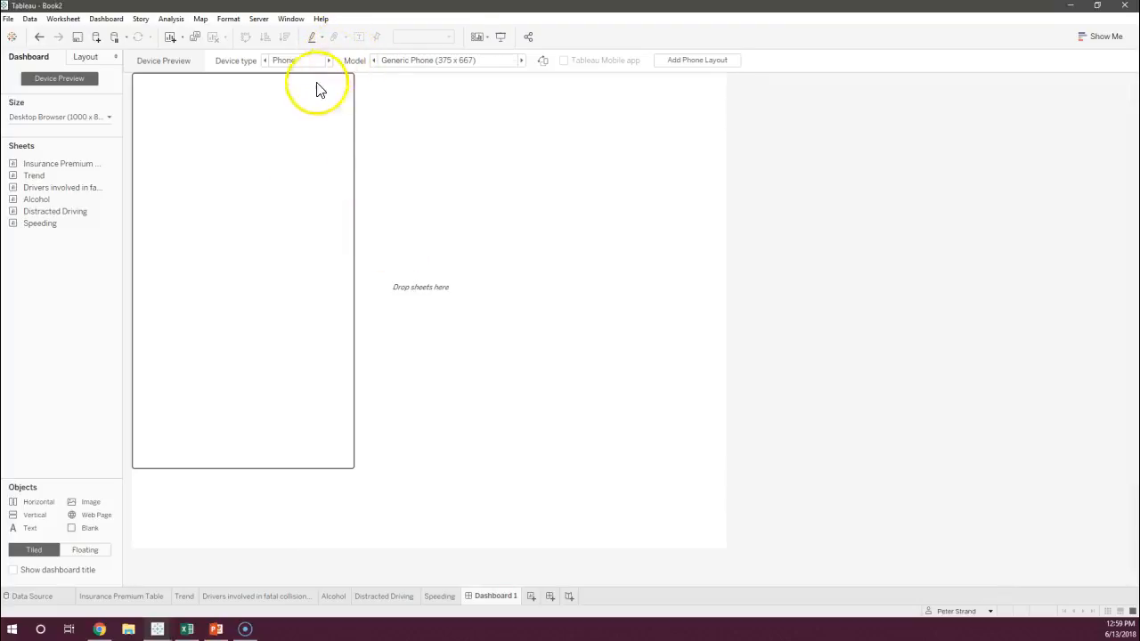
pyautogui.click(293, 128)
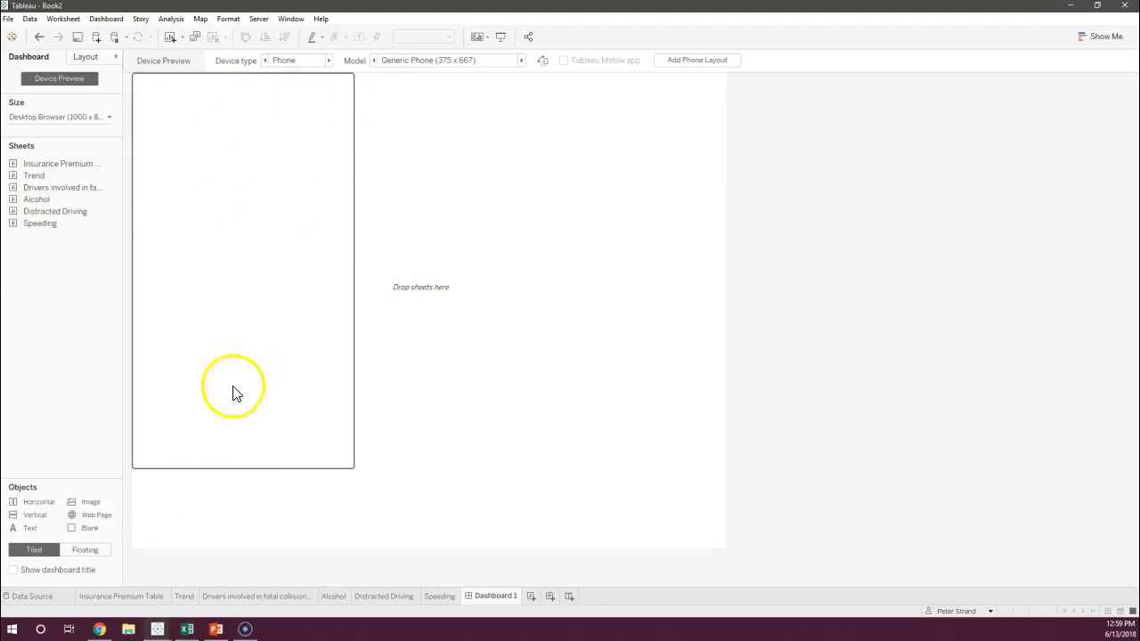
pyautogui.click(331, 66)
pyautogui.click(330, 61)
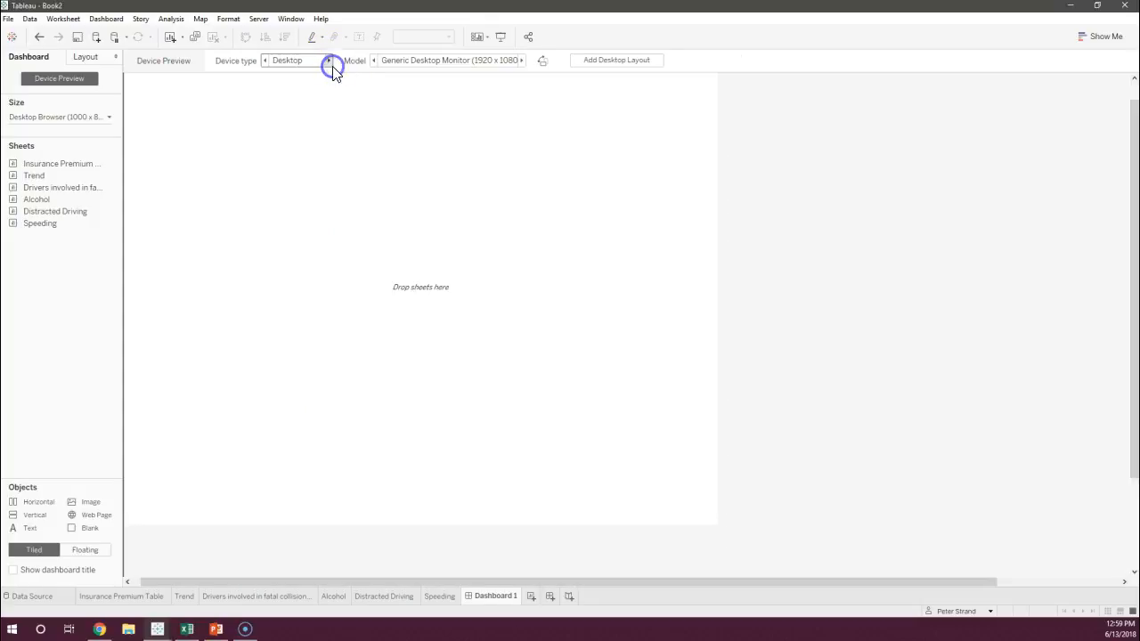
pyautogui.click(265, 61)
pyautogui.click(73, 81)
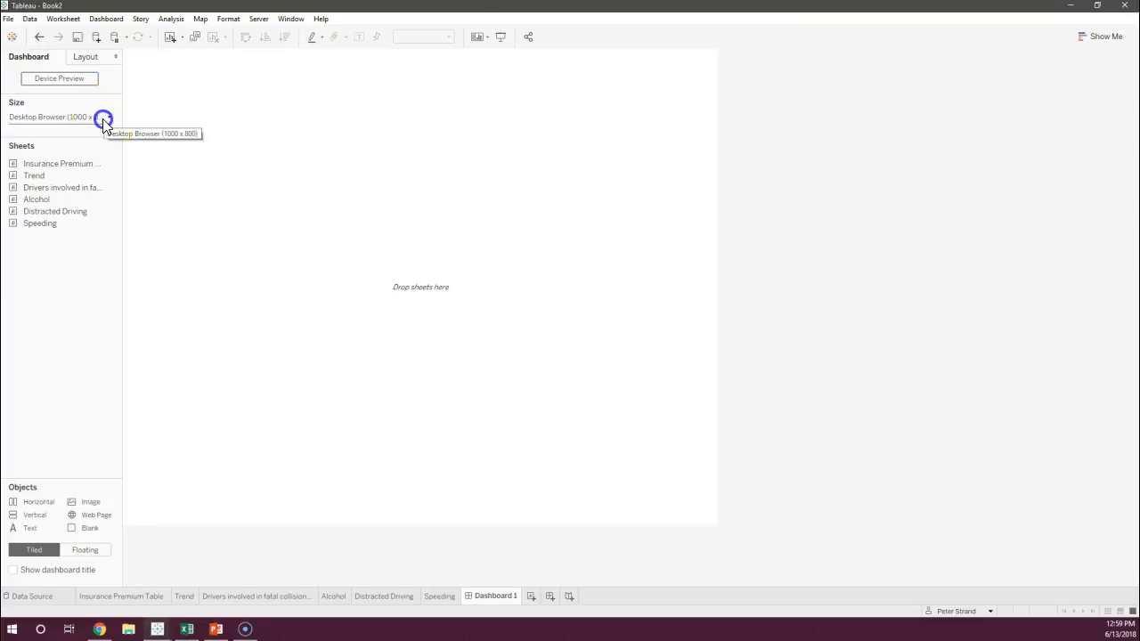
# Examine the dashboard size options, including the Fixed size, Automatic and Range modes, the fixed-size presets and the width and height fields
pyautogui.click(103, 121)
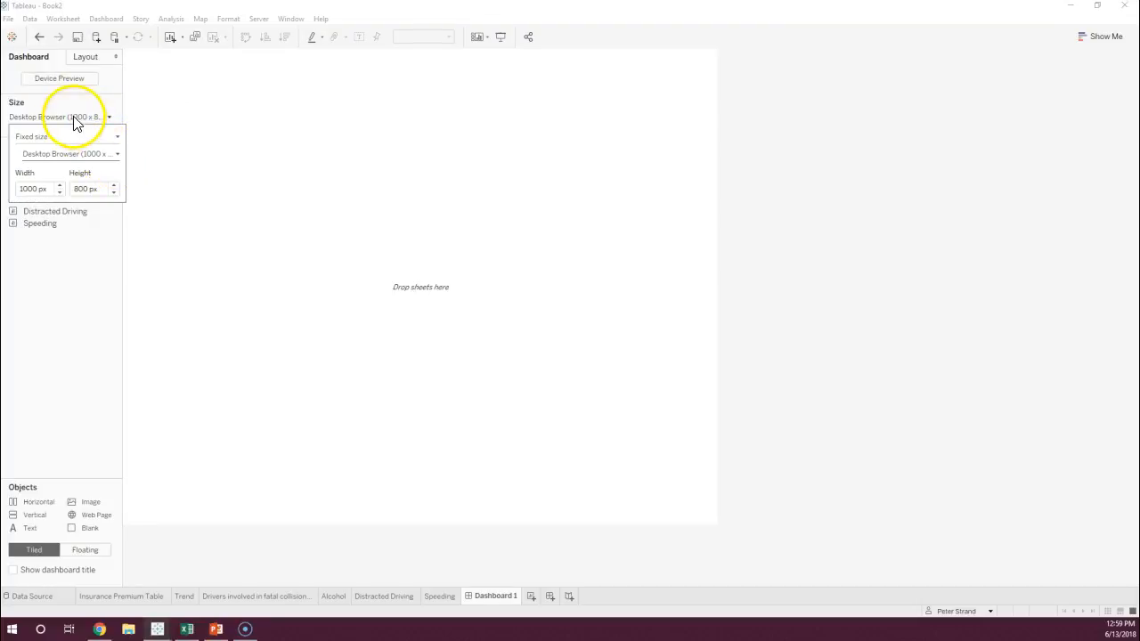
pyautogui.click(89, 138)
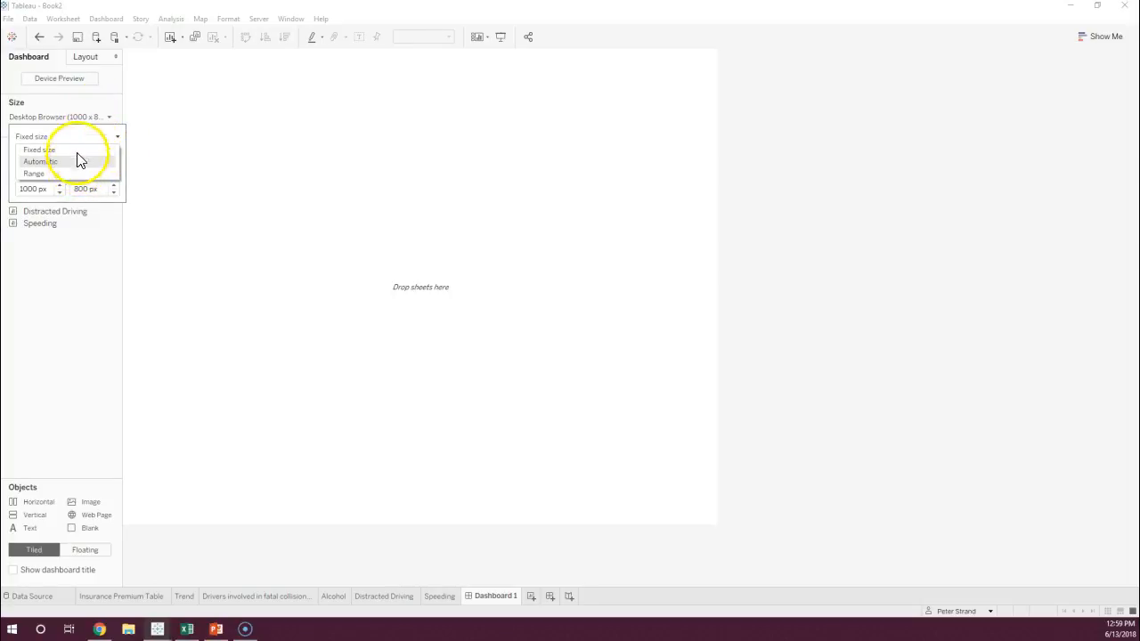
pyautogui.click(76, 135)
pyautogui.click(76, 155)
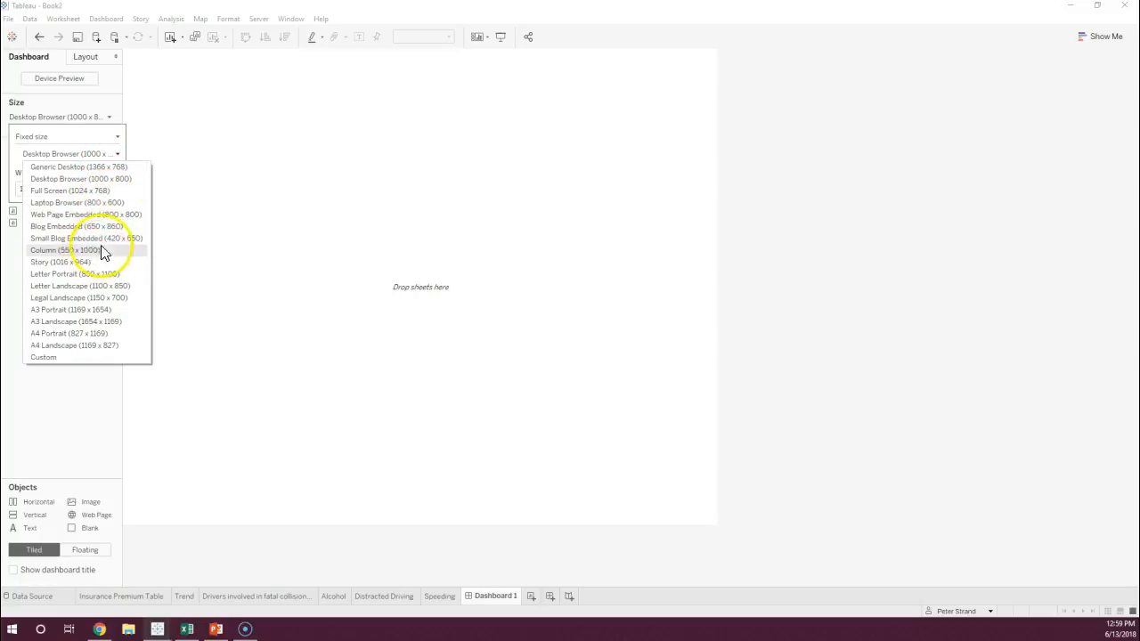
pyautogui.click(80, 155)
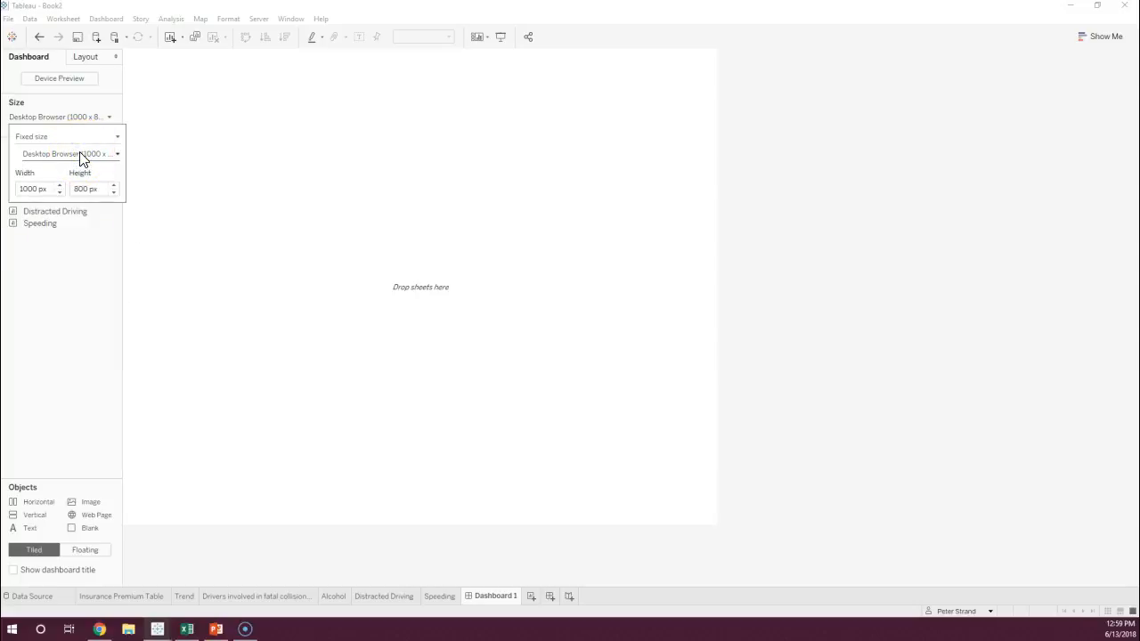
pyautogui.click(33, 189)
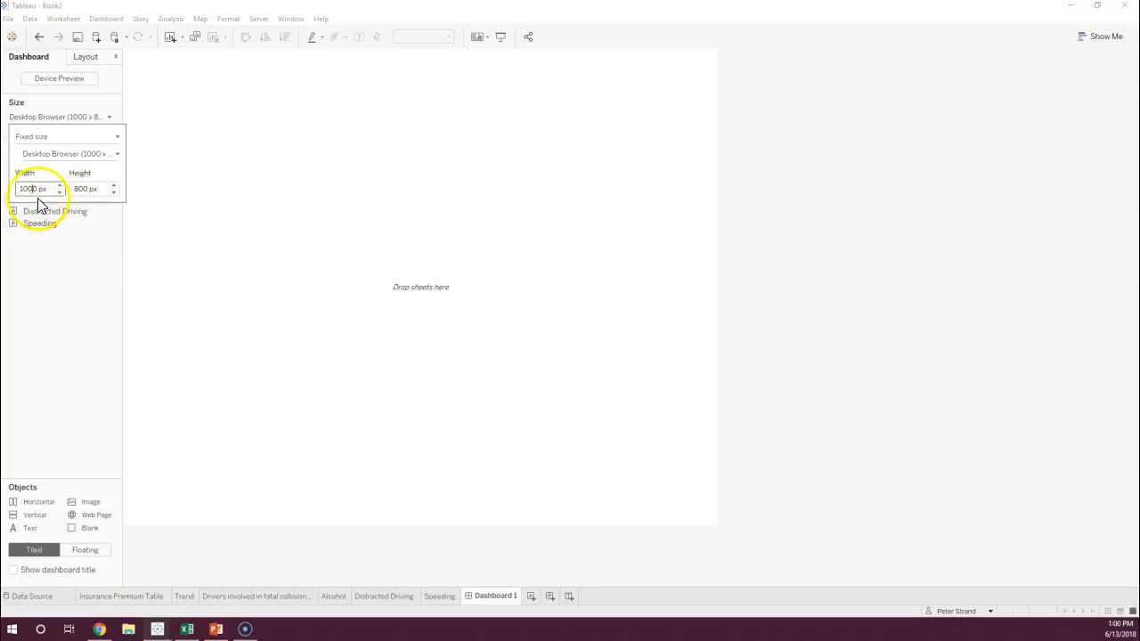
pyautogui.click(76, 254)
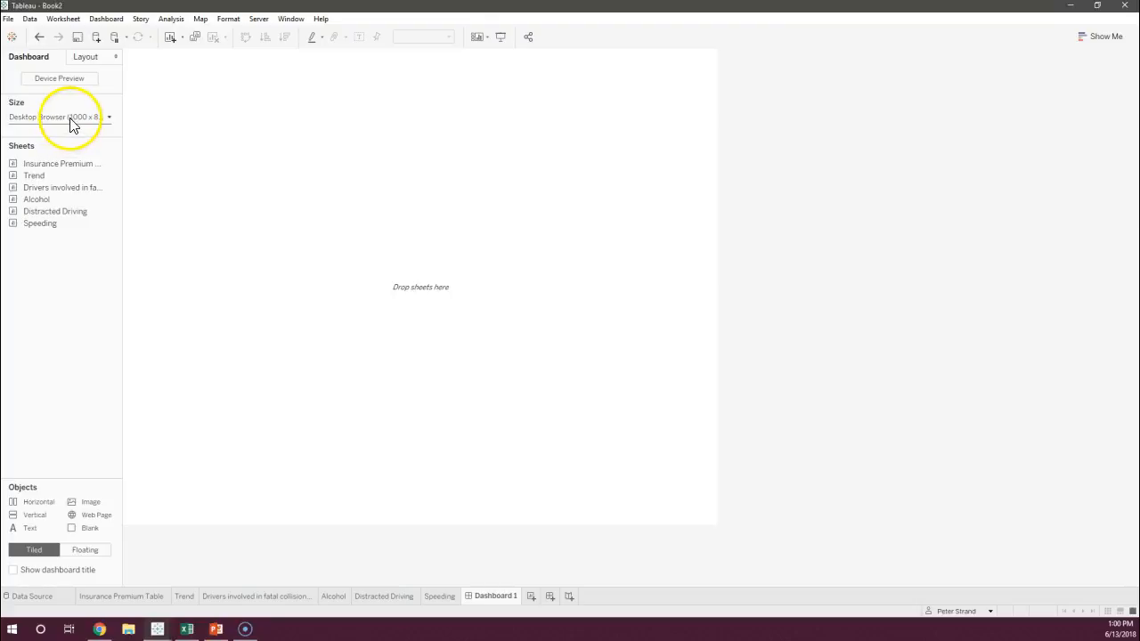
pyautogui.click(98, 118)
pyautogui.click(98, 118)
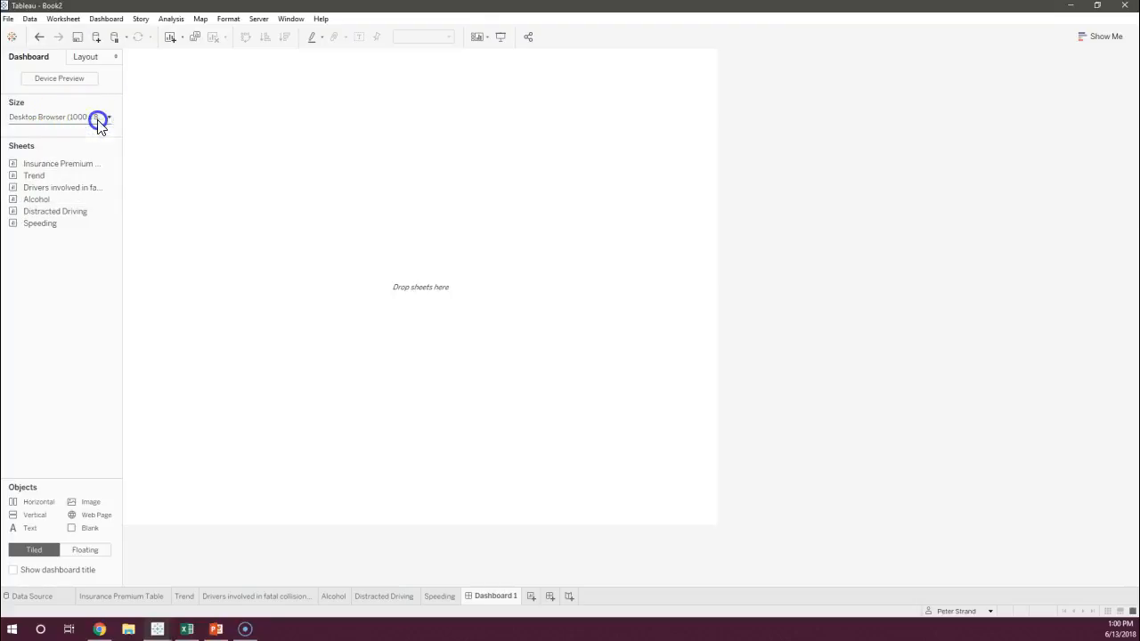
pyautogui.click(57, 195)
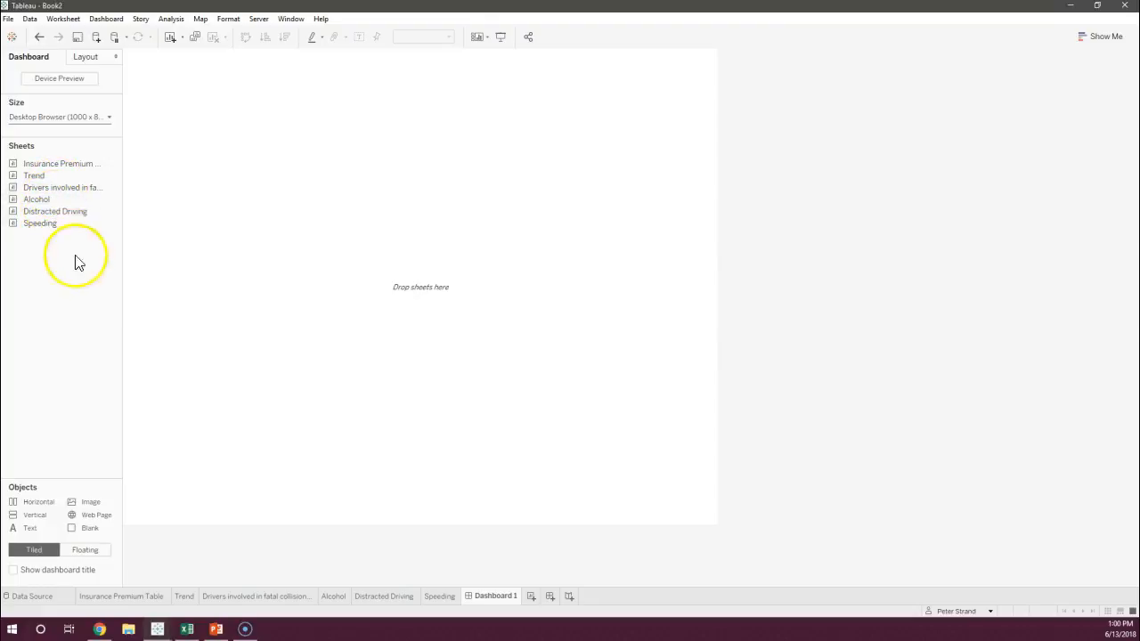
# Try placing the Speeding sheet on the dashboard as a tiled object, and remove it again
pyautogui.click(49, 523)
pyautogui.click(40, 552)
pyautogui.moveTo(40, 223); pyautogui.dragTo(223, 243)
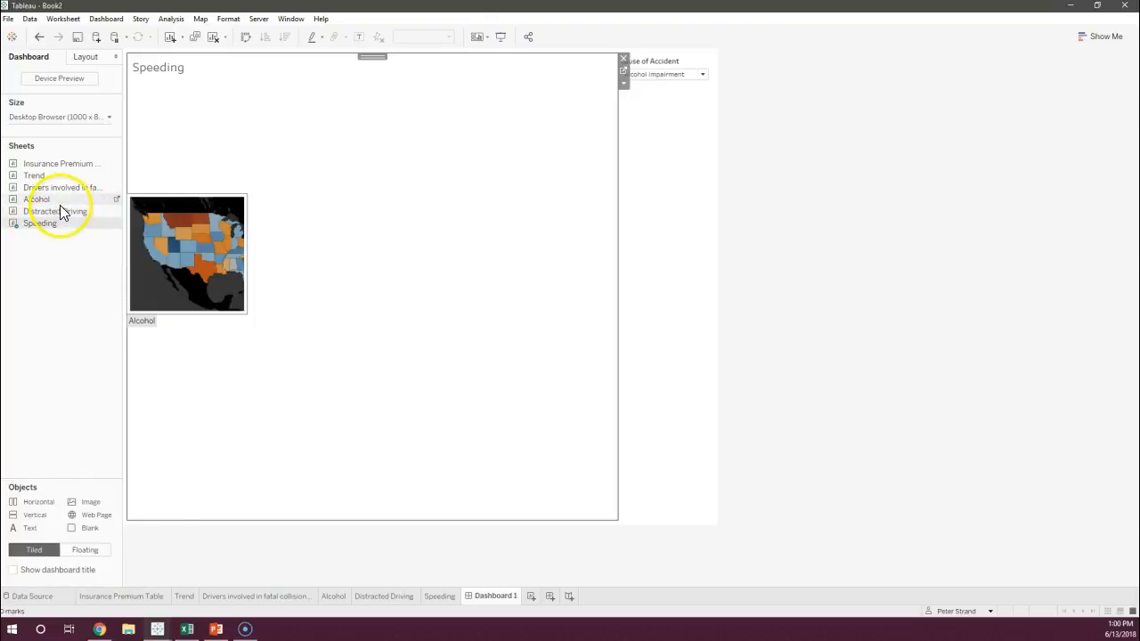
pyautogui.click(623, 58)
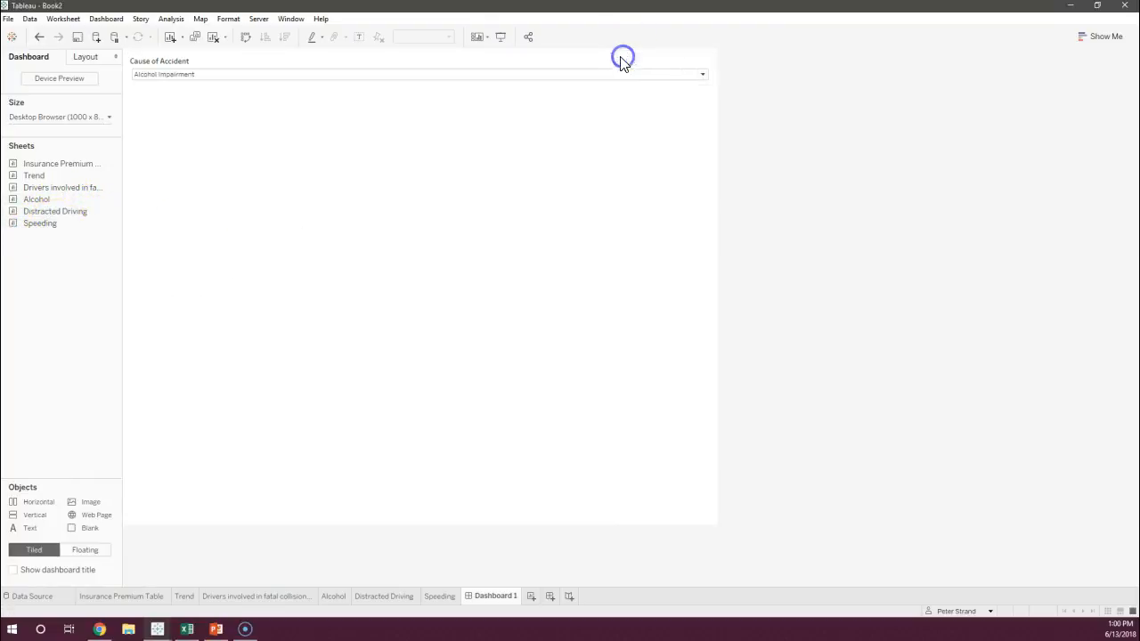
# Place the Insurance Premium Table and Trend sheets side by side on the dashboard as tiled objects
pyautogui.moveTo(49, 171); pyautogui.dragTo(199, 188)
pyautogui.moveTo(53, 177); pyautogui.dragTo(300, 208)
pyautogui.moveTo(381, 215); pyautogui.dragTo(703, 375)
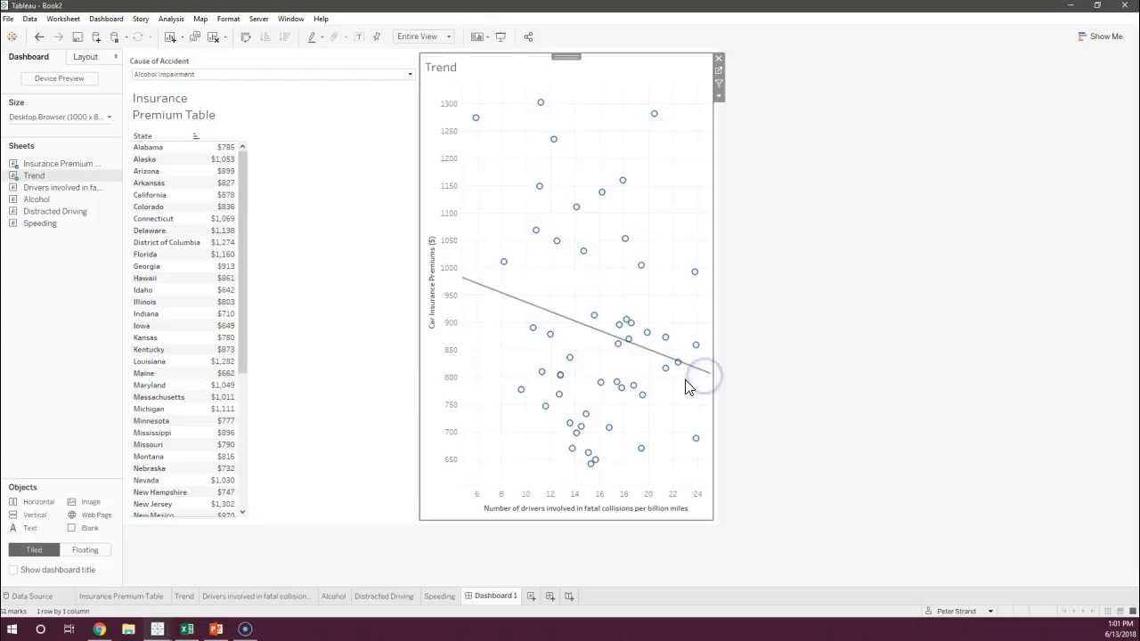
# Set new dashboard objects to Floating and move the Trend sheet to the left of the Insurance Premium Table
pyautogui.click(85, 550)
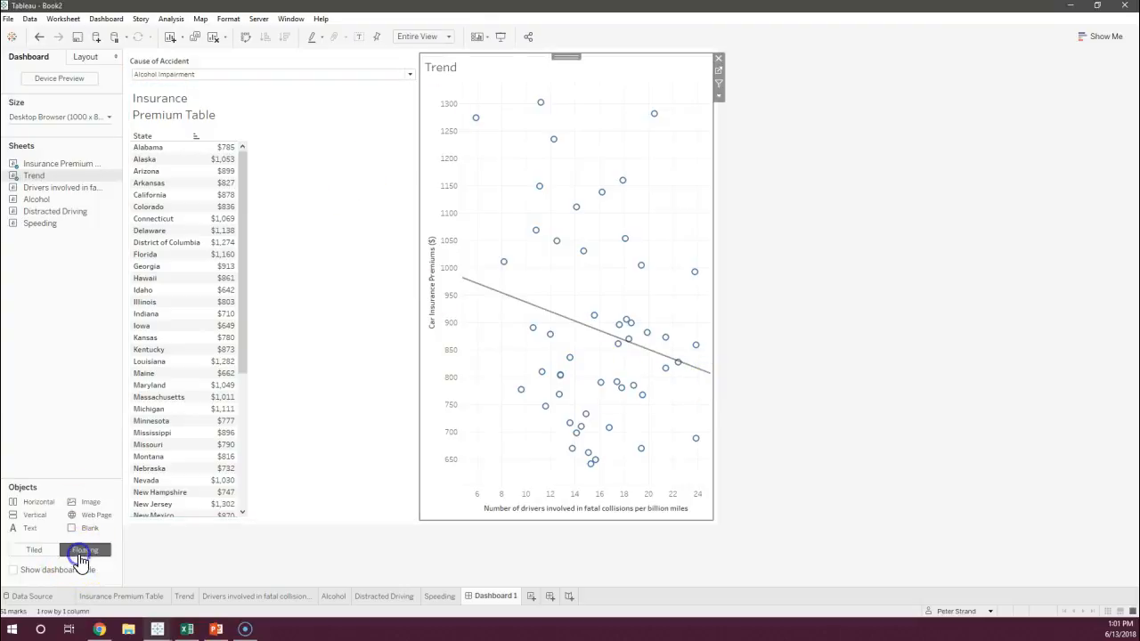
pyautogui.moveTo(555, 54); pyautogui.dragTo(418, 121)
pyautogui.moveTo(550, 51); pyautogui.dragTo(404, 90)
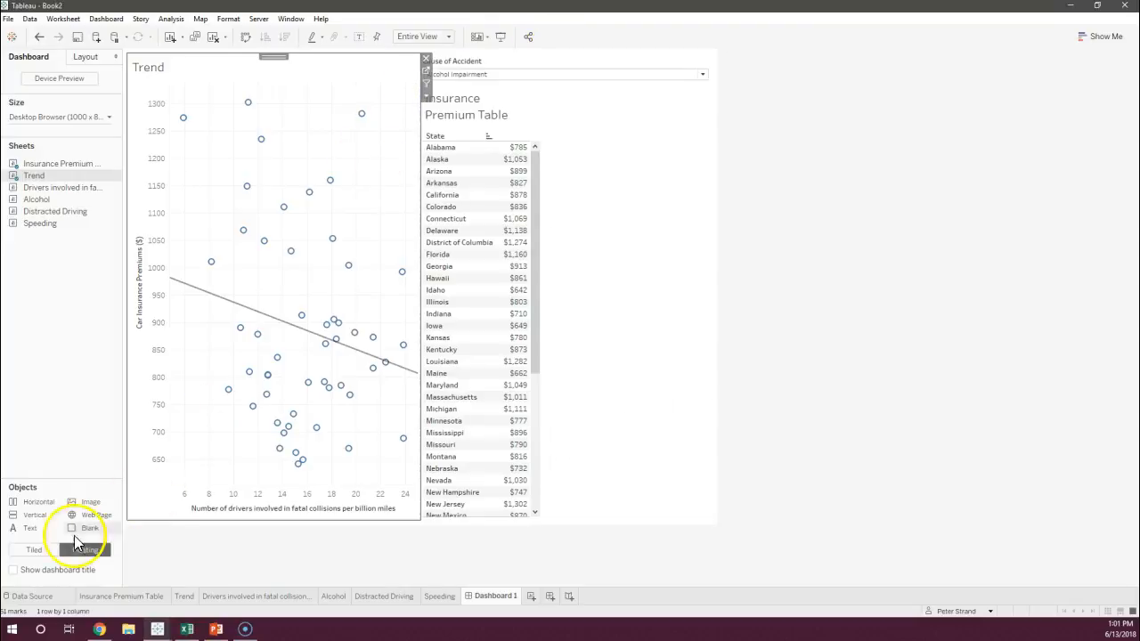
# Clear the dashboard by removing the Cause of Accident control, the Insurance Premium Table and the Trend sheet
pyautogui.click(618, 57)
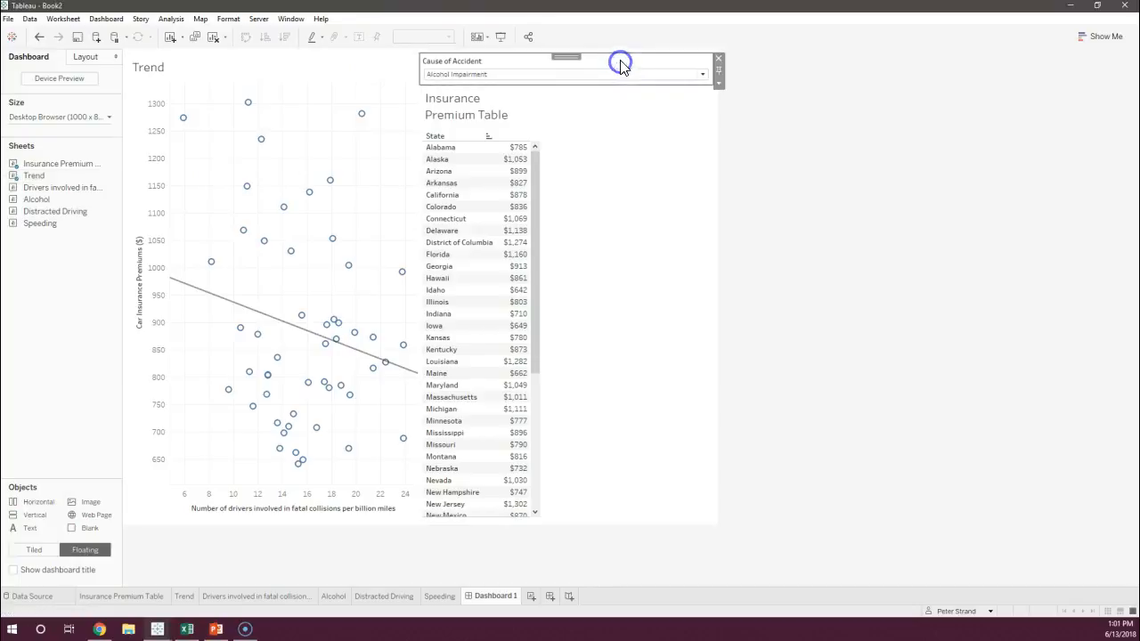
pyautogui.click(719, 59)
pyautogui.click(716, 60)
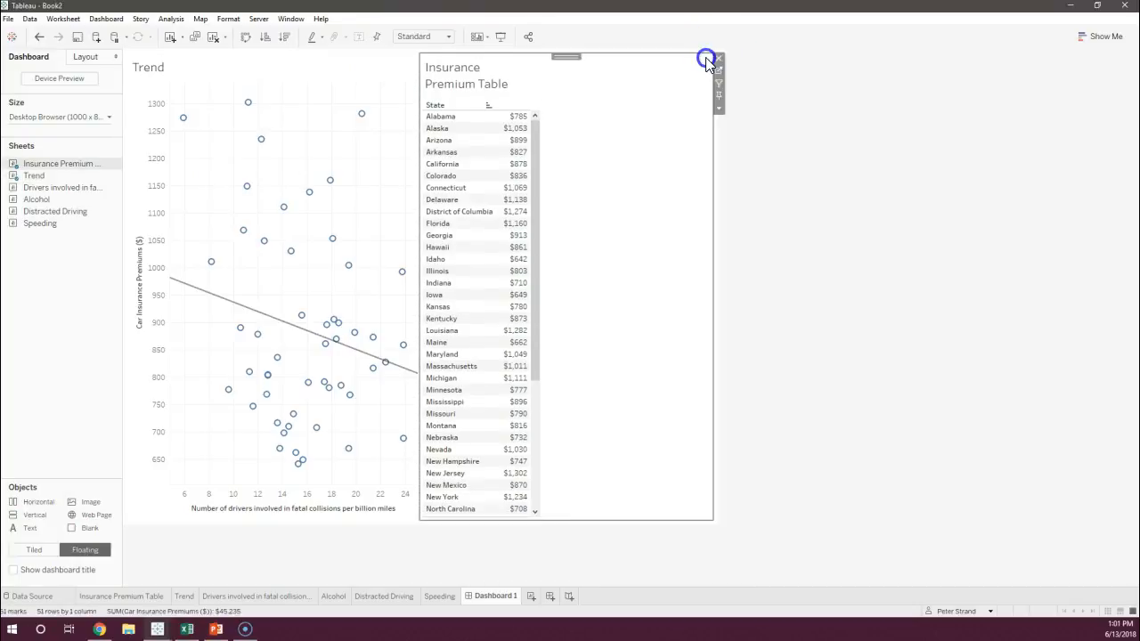
pyautogui.click(719, 57)
pyautogui.click(503, 78)
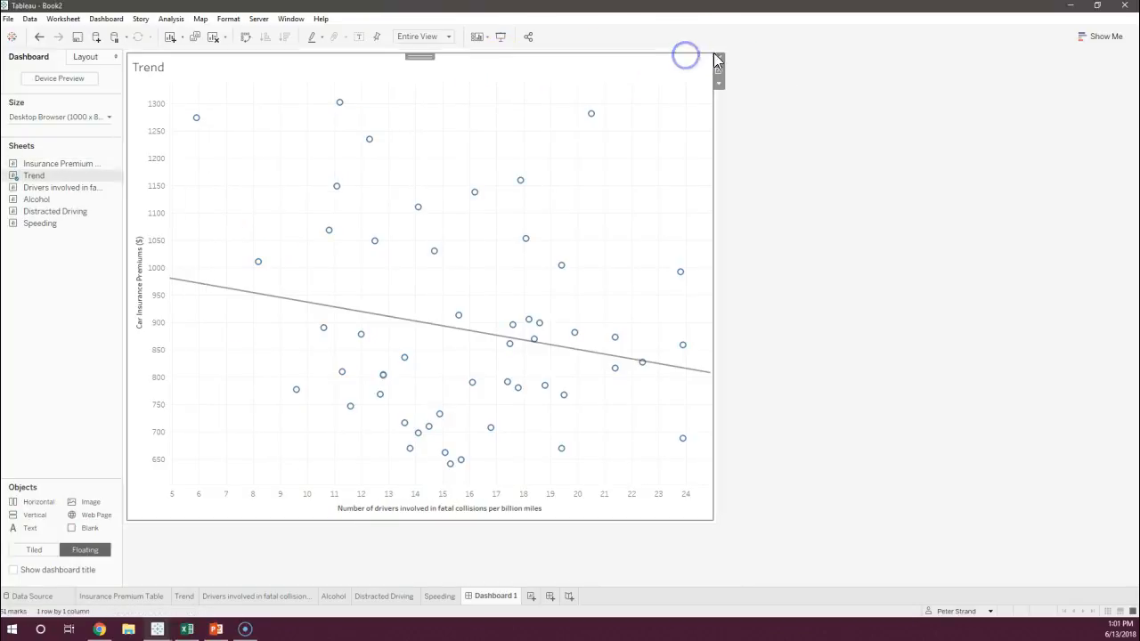
pyautogui.click(718, 57)
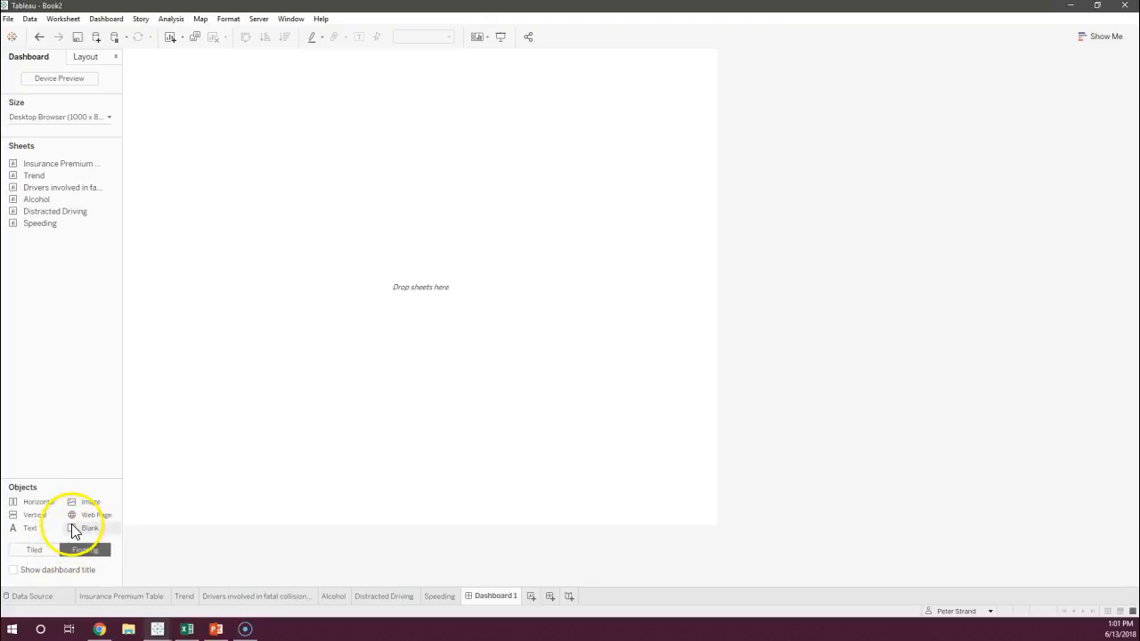
pyautogui.click(477, 289)
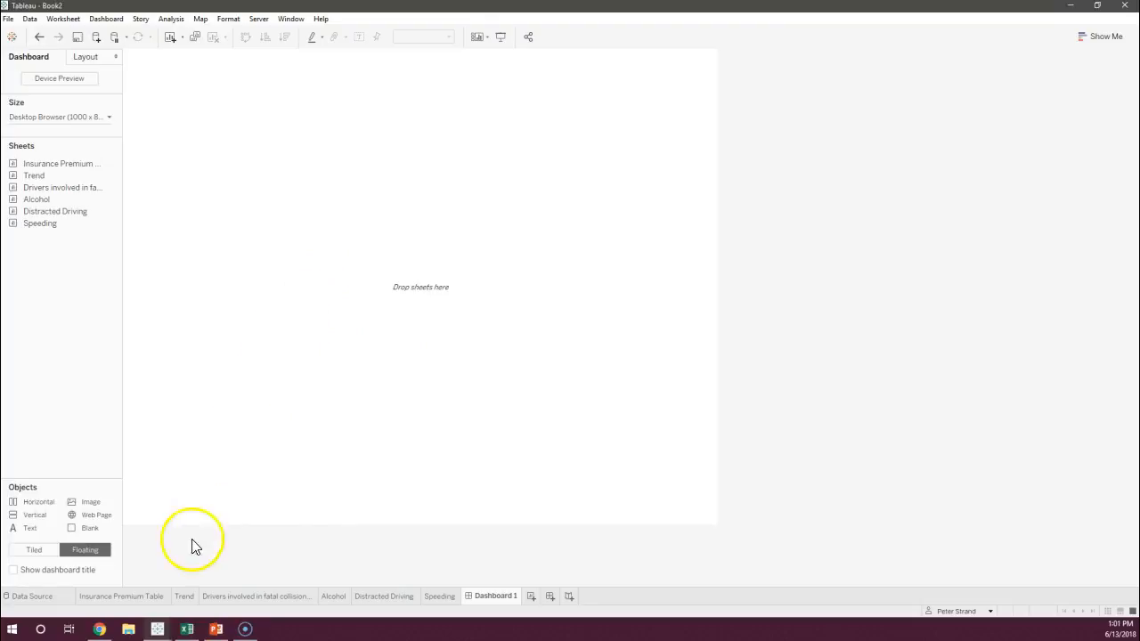
# Review the Insurance Premium Table and Trend worksheets, and examine the highest states in the chart of drivers involved in fatal collisions
pyautogui.click(163, 595)
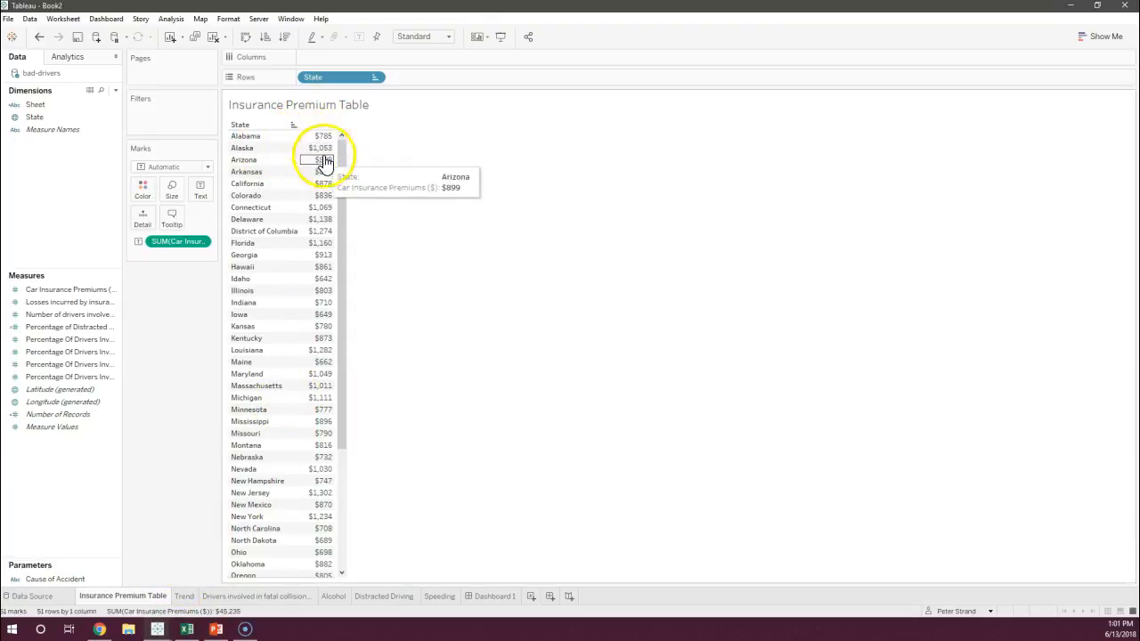
pyautogui.click(183, 596)
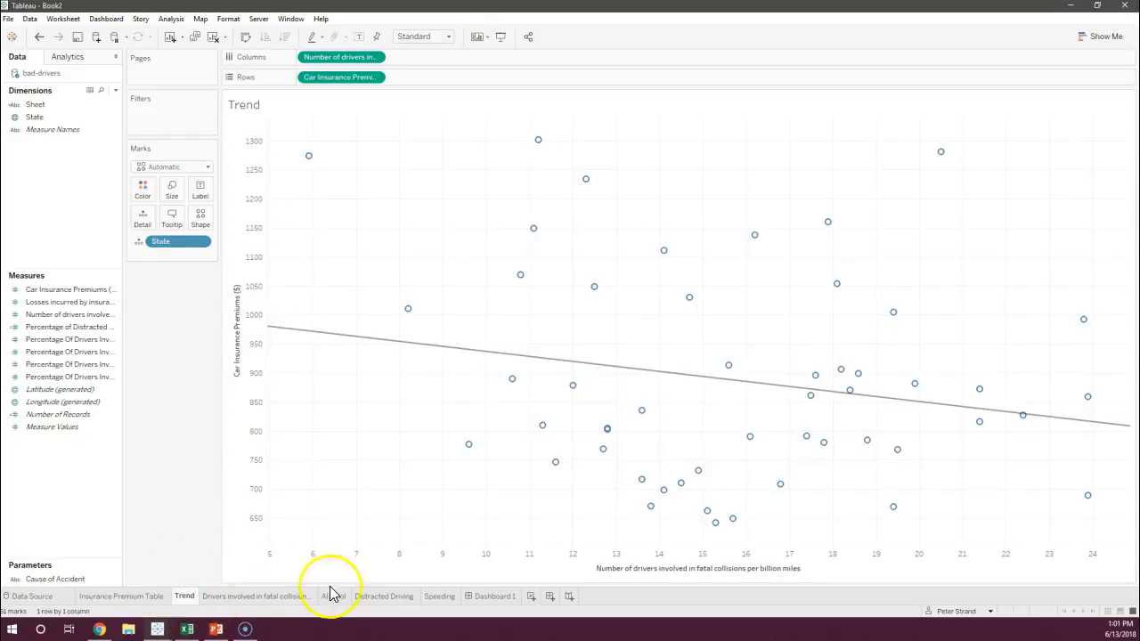
pyautogui.click(253, 599)
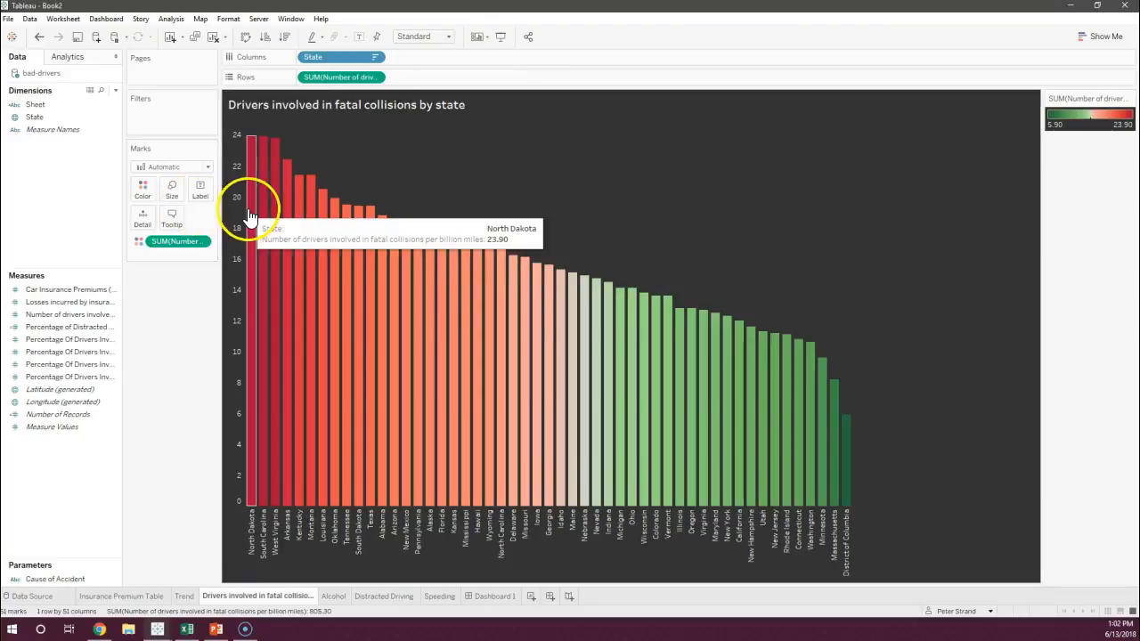
pyautogui.moveTo(262, 212)
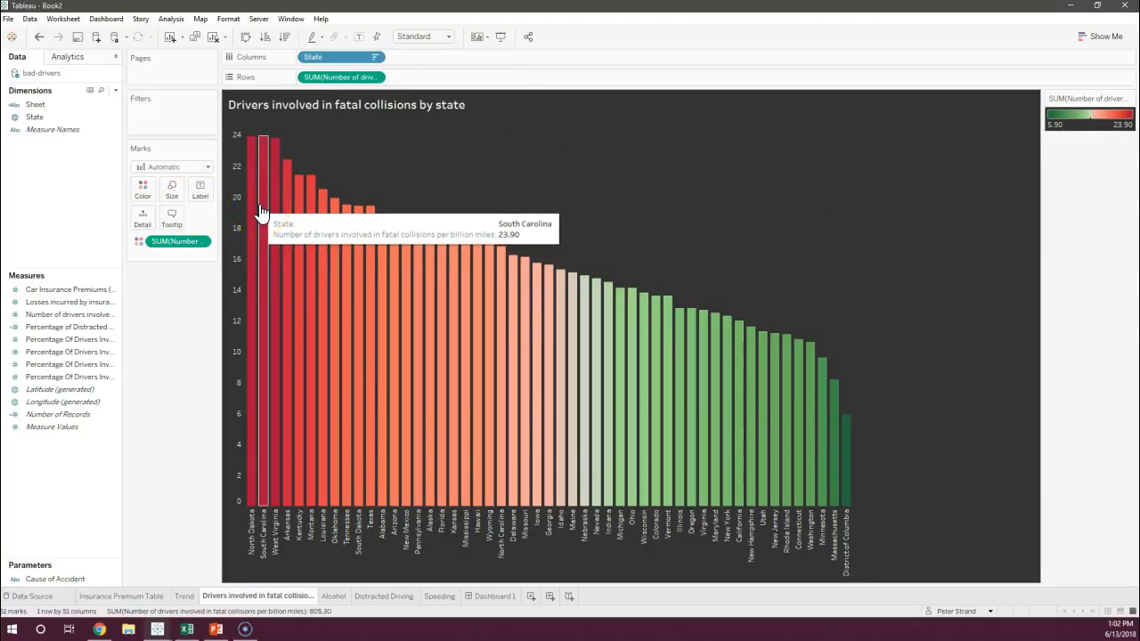
pyautogui.moveTo(257, 491)
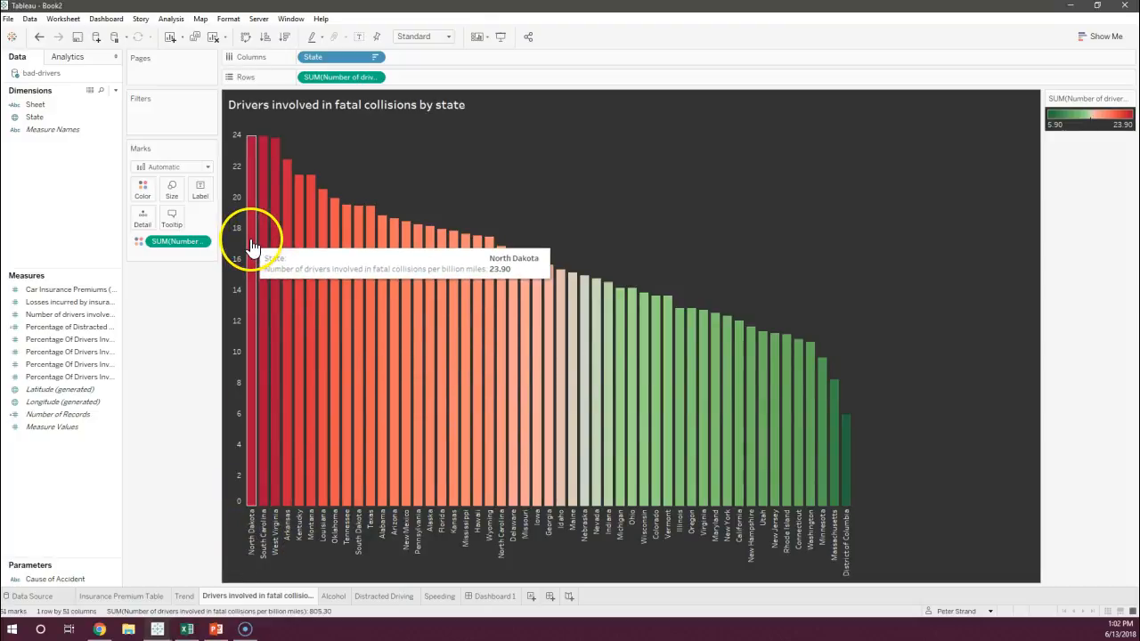
pyautogui.moveTo(323, 332)
pyautogui.moveTo(254, 160)
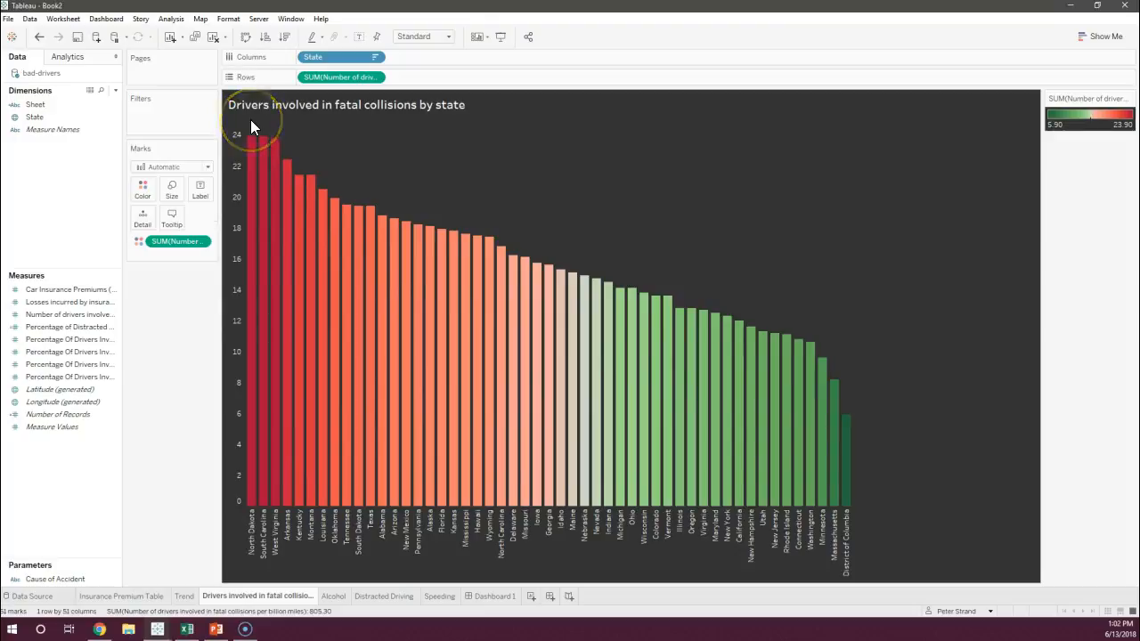
pyautogui.moveTo(253, 126); pyautogui.dragTo(290, 164)
pyautogui.click(329, 136)
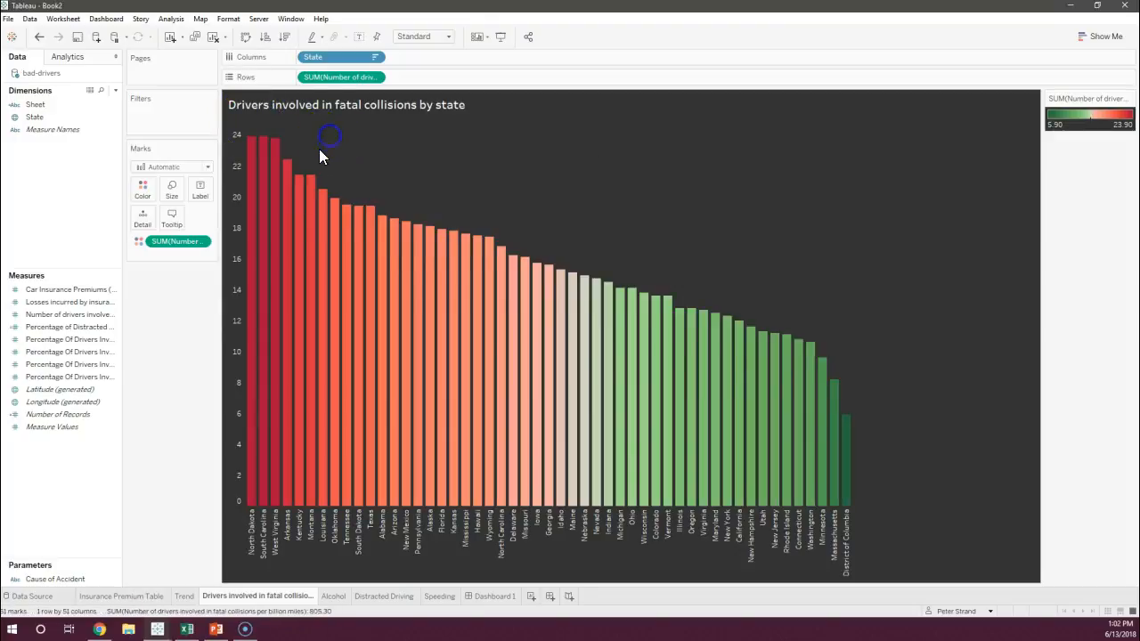
# Review the Alcohol, Distracted Driving and Speeding maps, and examine state values on the Alcohol map
pyautogui.click(332, 596)
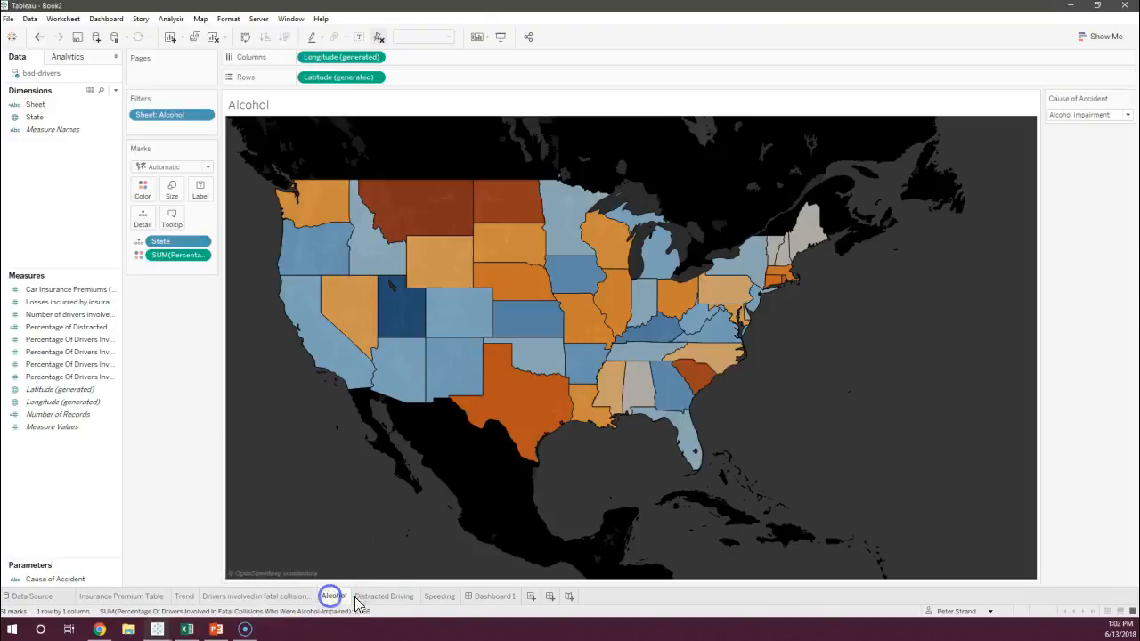
pyautogui.click(365, 596)
pyautogui.click(439, 596)
pyautogui.click(337, 596)
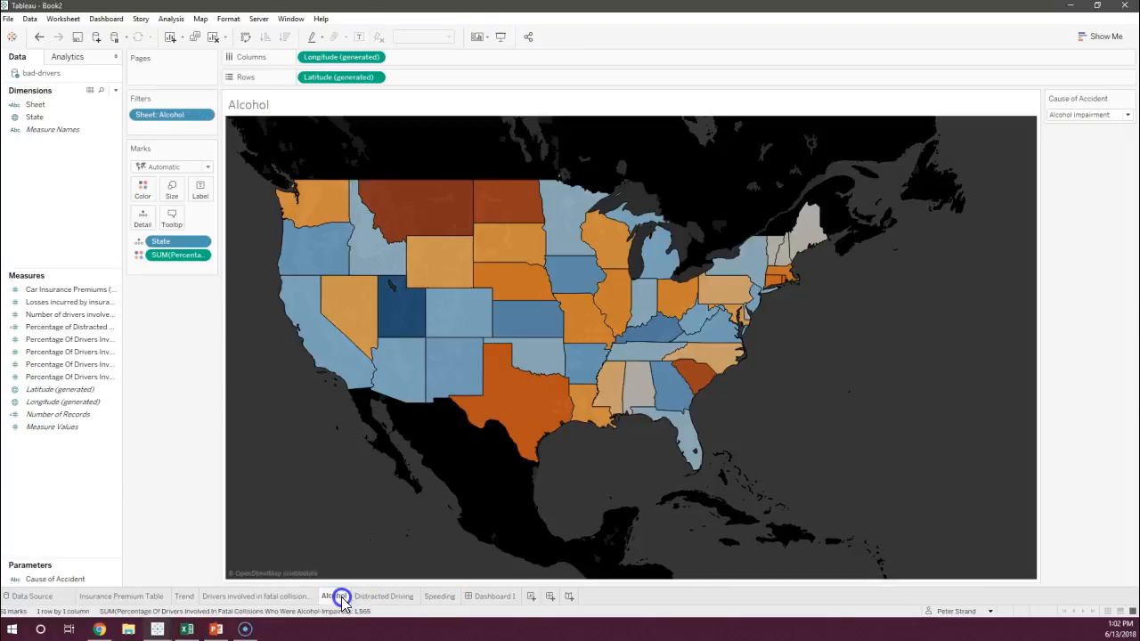
pyautogui.moveTo(407, 352)
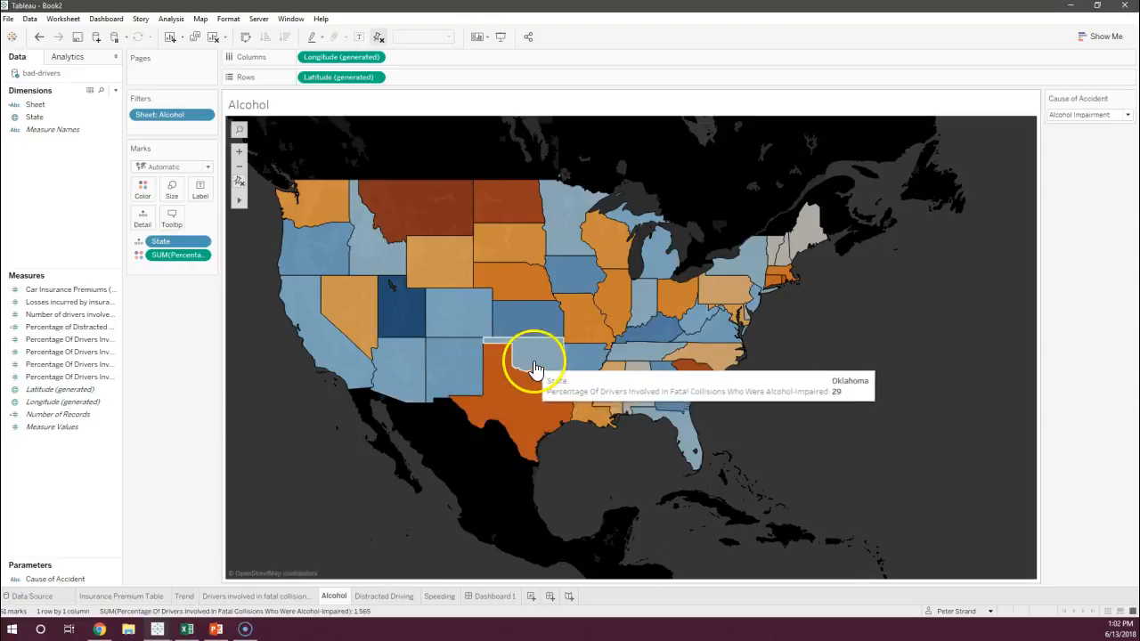
pyautogui.moveTo(537, 398)
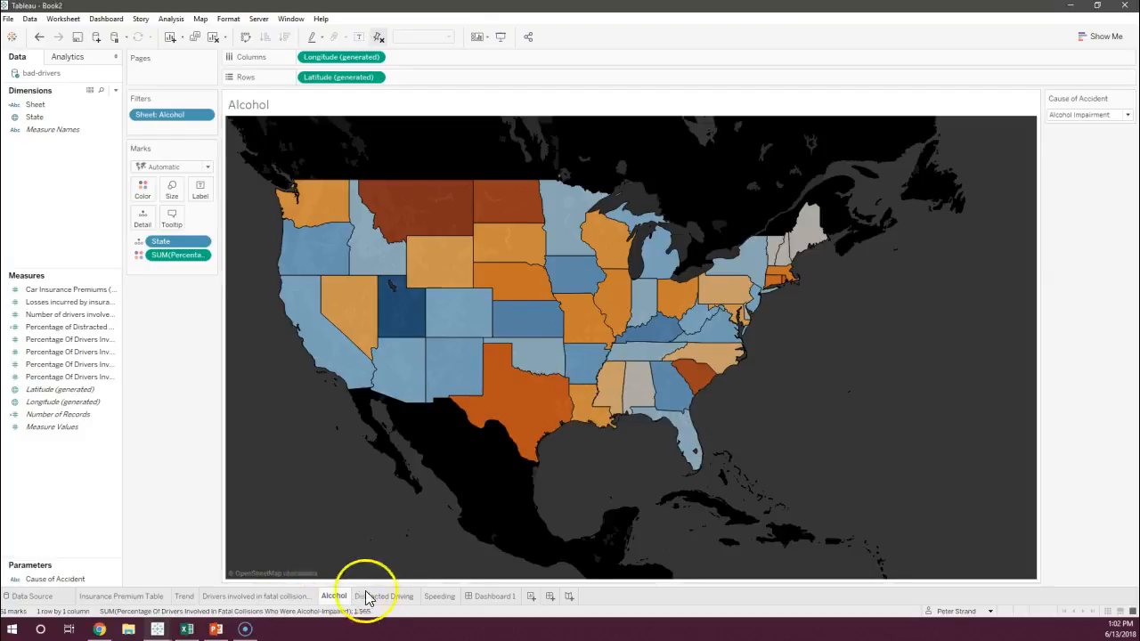
# Add a floating text object reading "Which states have the most dangerous drivers?" to Dashboard 1, in bold Tableau Semibold, size 18
pyautogui.click(488, 595)
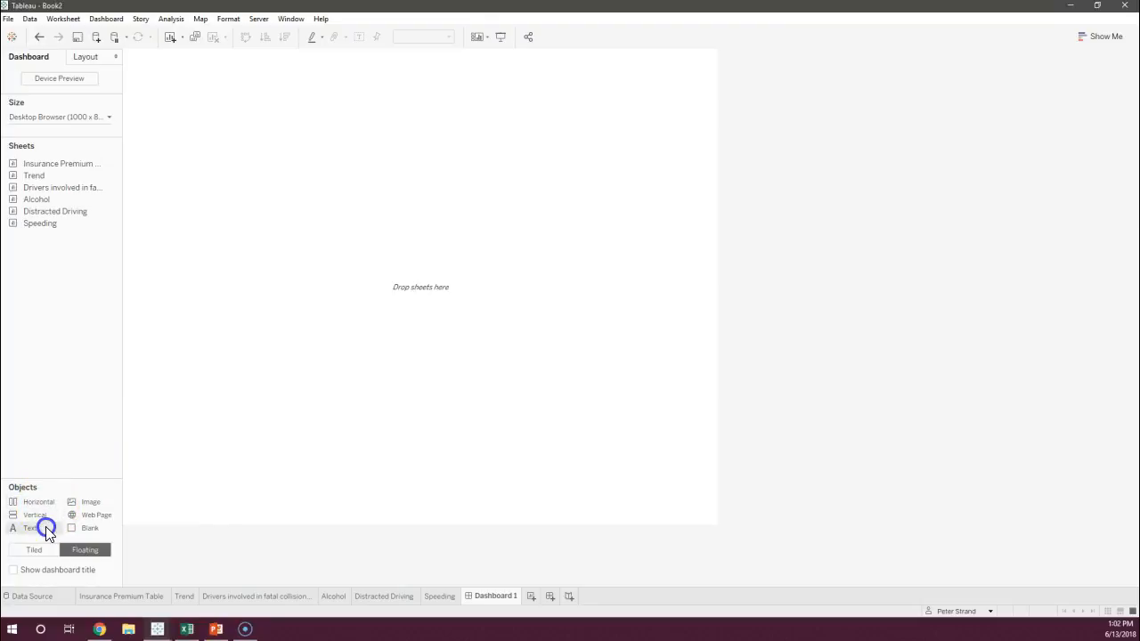
pyautogui.moveTo(45, 527); pyautogui.dragTo(264, 85)
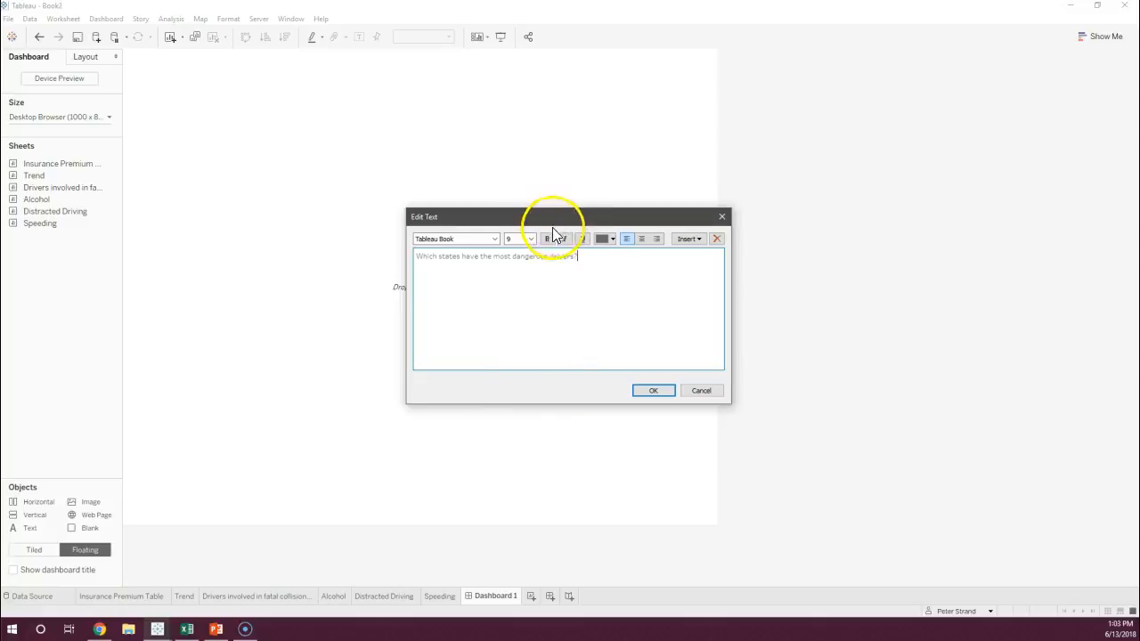
pyautogui.tripleClick(535, 257)
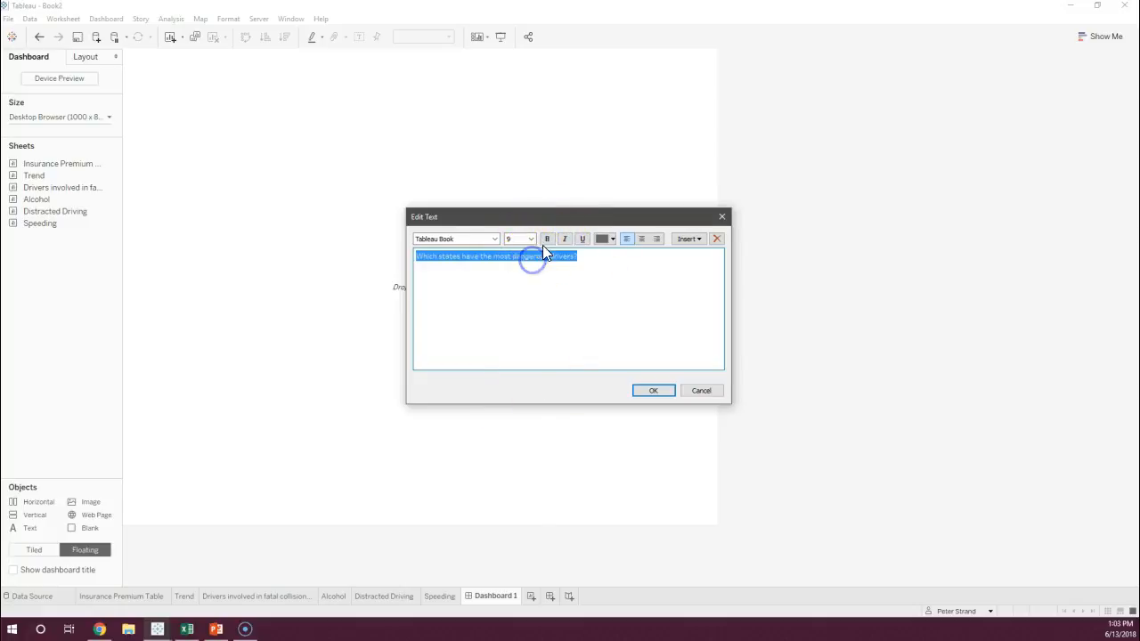
pyautogui.click(495, 238)
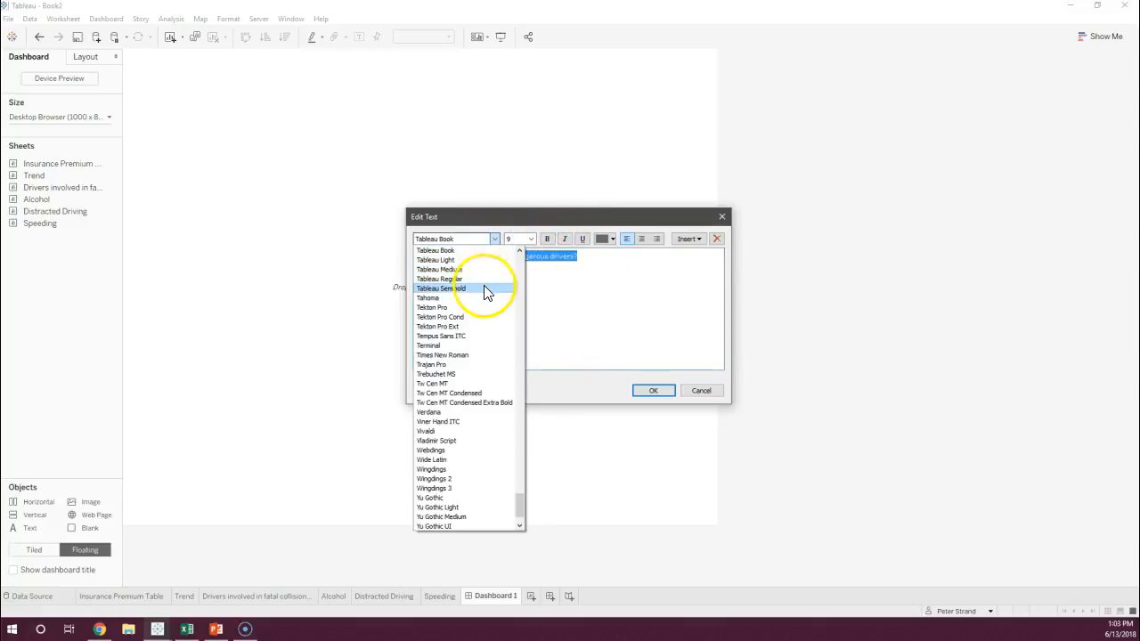
pyautogui.click(485, 286)
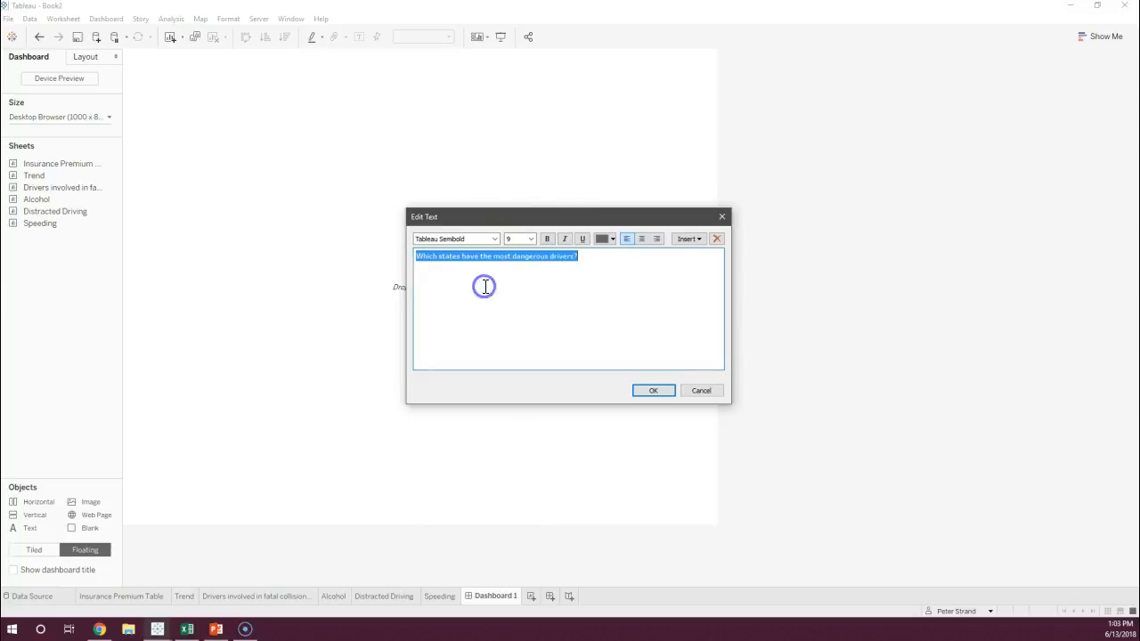
pyautogui.click(530, 239)
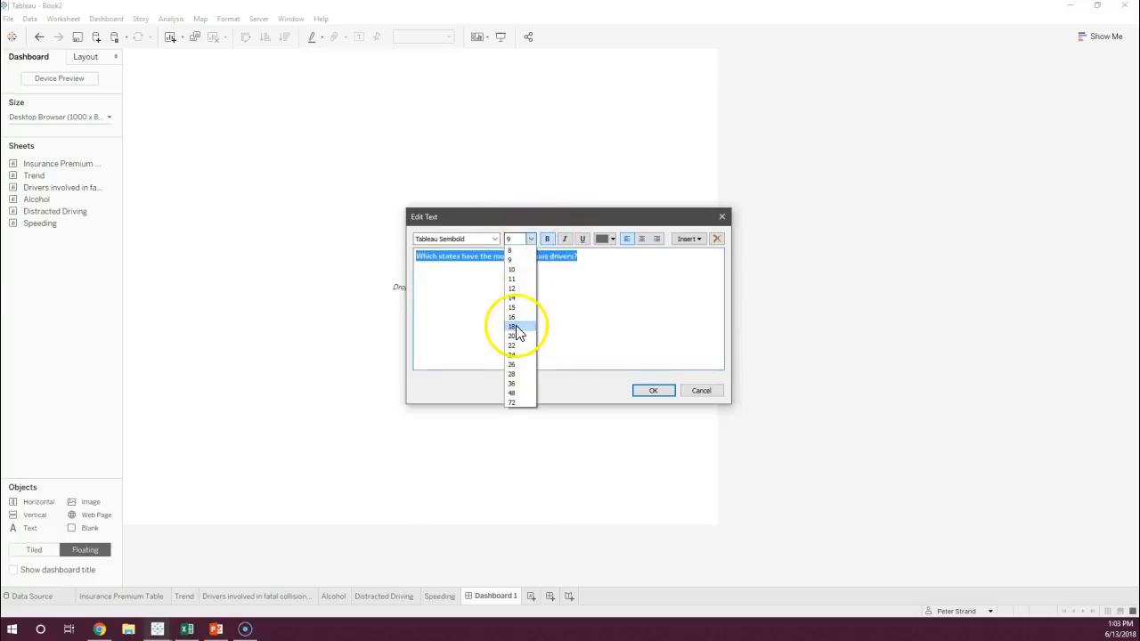
pyautogui.click(517, 329)
pyautogui.click(636, 391)
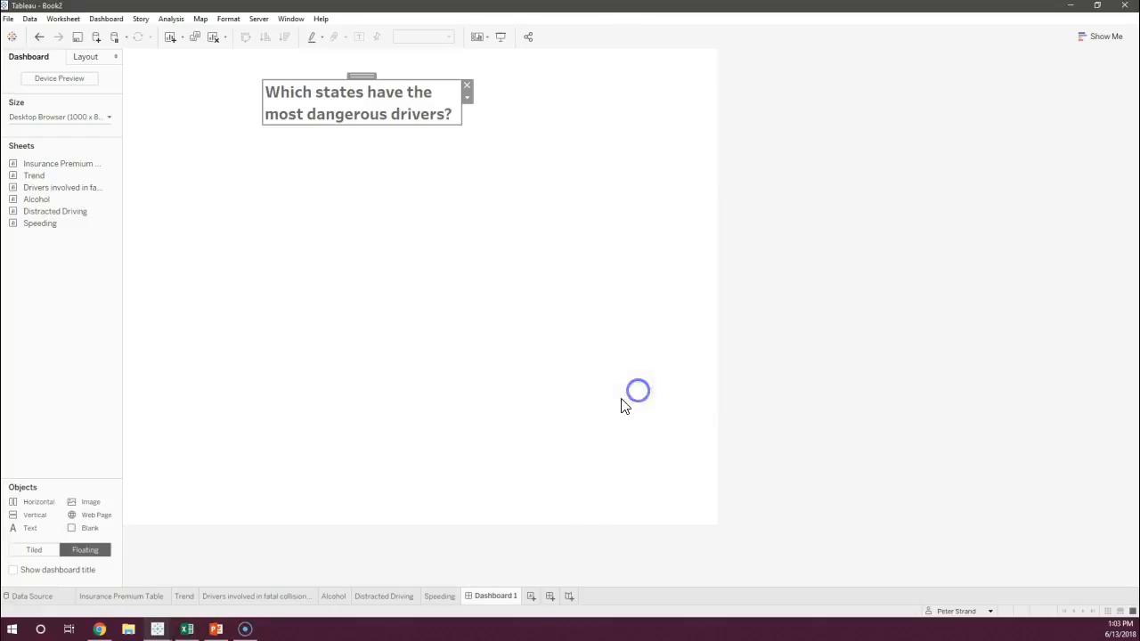
# Try moving the floating title in both layout modes, and finish by selecting Tiled for new objects and removing the title
pyautogui.moveTo(368, 76); pyautogui.dragTo(274, 49)
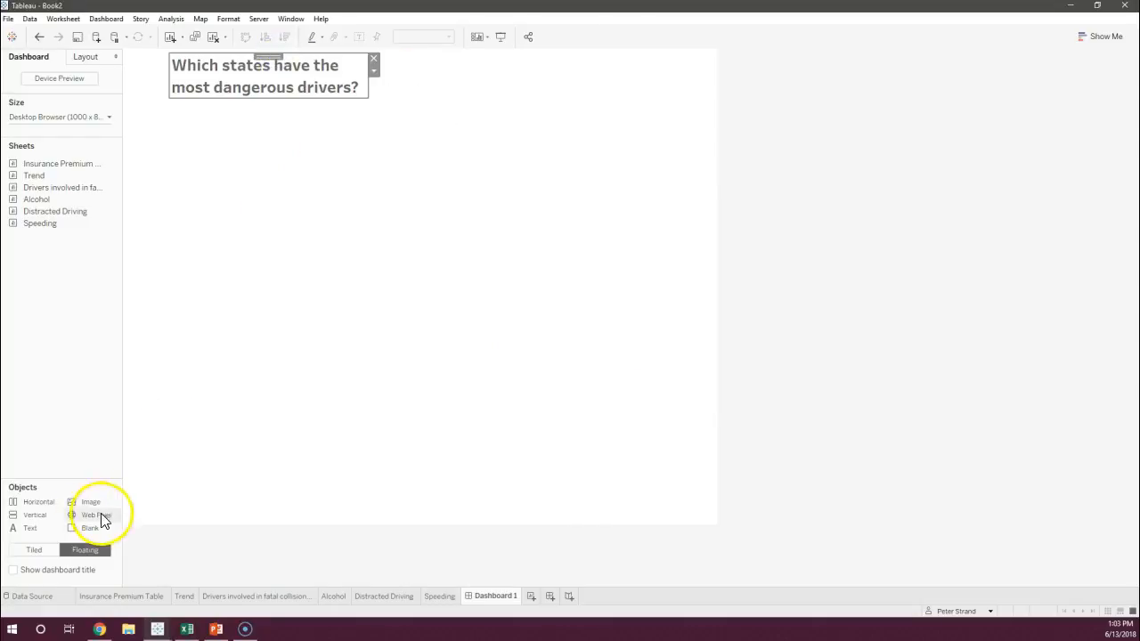
pyautogui.click(35, 550)
pyautogui.moveTo(266, 52); pyautogui.dragTo(299, 94)
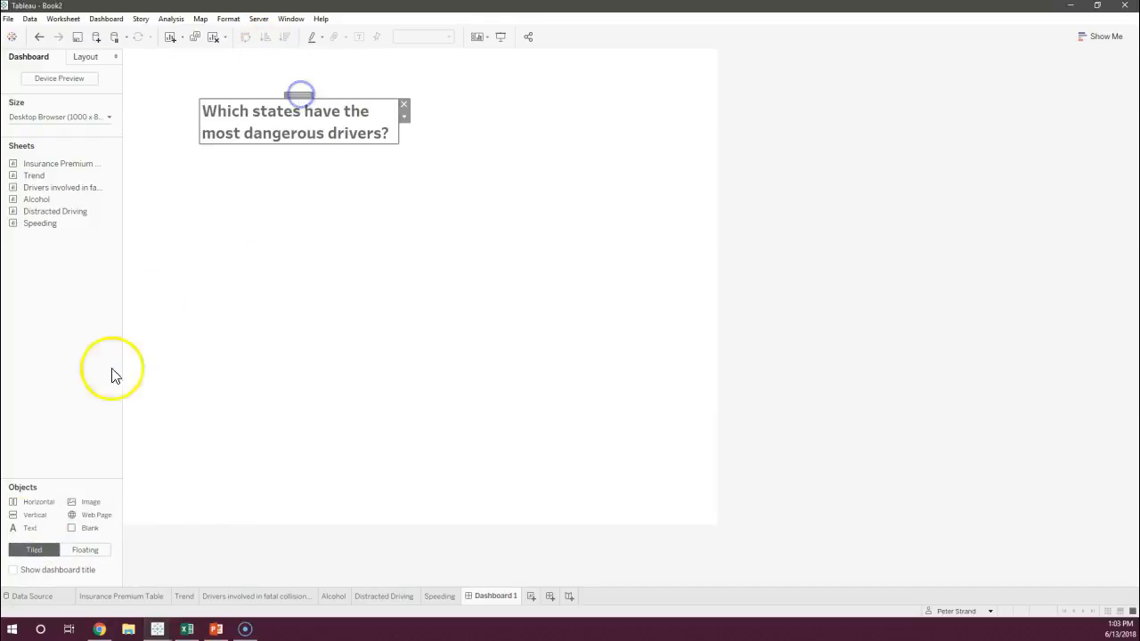
pyautogui.click(82, 552)
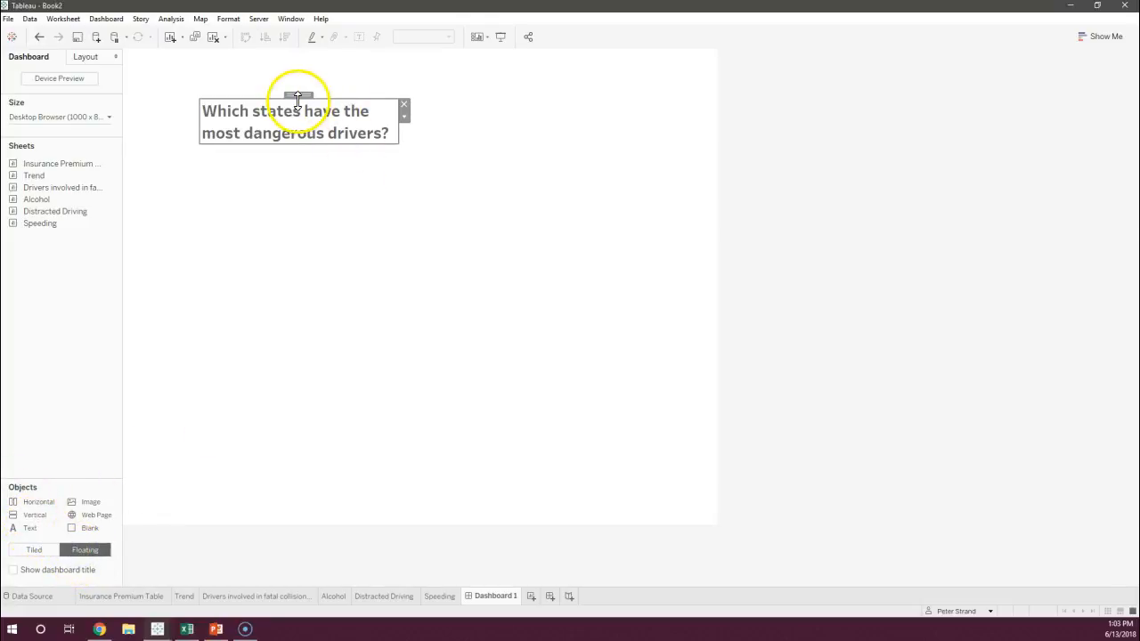
pyautogui.moveTo(299, 94); pyautogui.dragTo(353, 76)
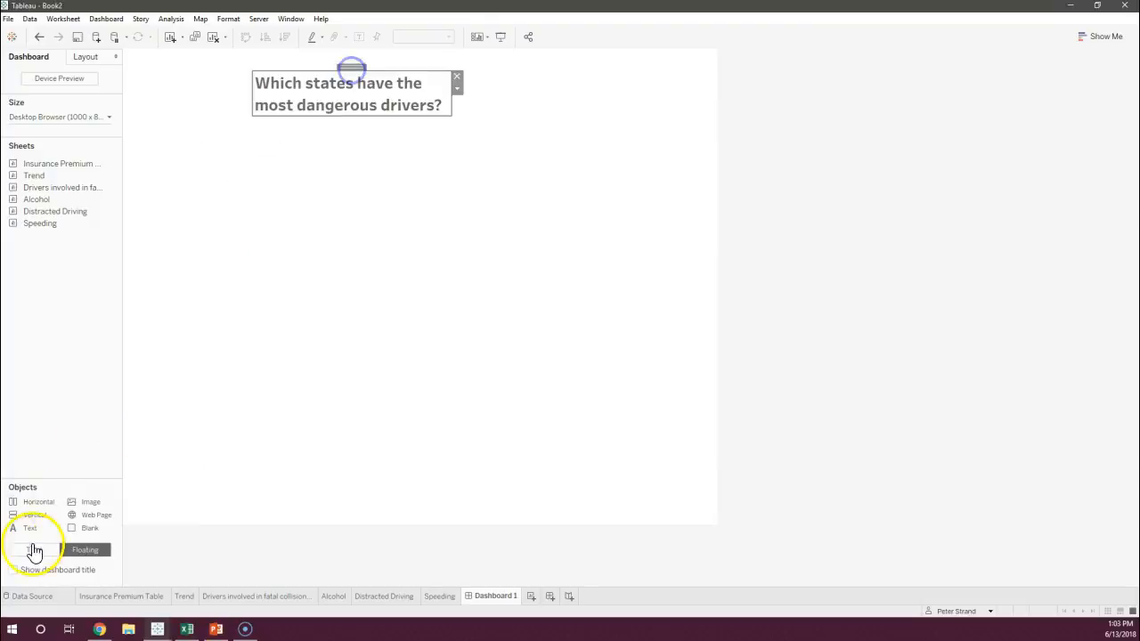
pyautogui.click(31, 549)
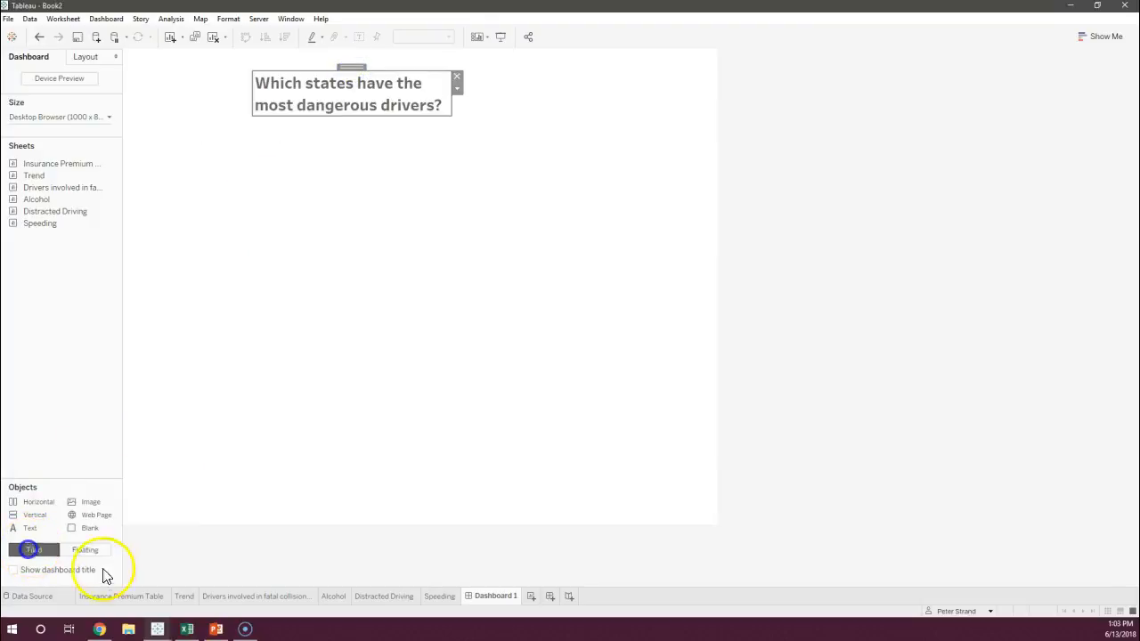
pyautogui.click(456, 77)
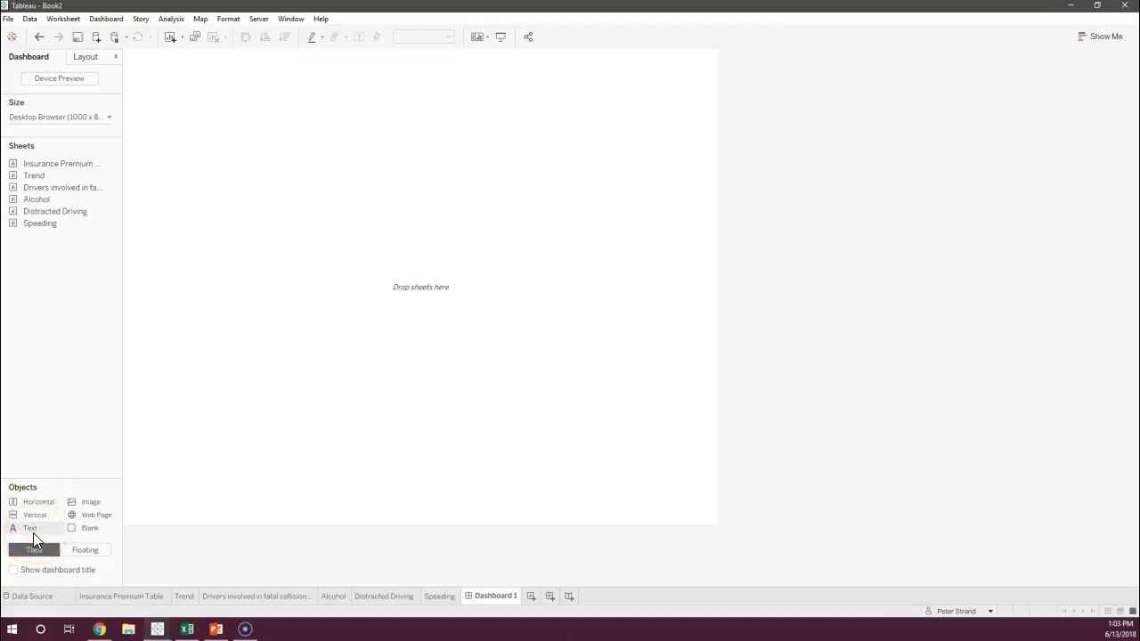
# Add a tiled text object reading "Which states have the most dangerous drivers?", formatted in Tableau Semibold, size 20, centered
pyautogui.moveTo(36, 531); pyautogui.dragTo(422, 100)
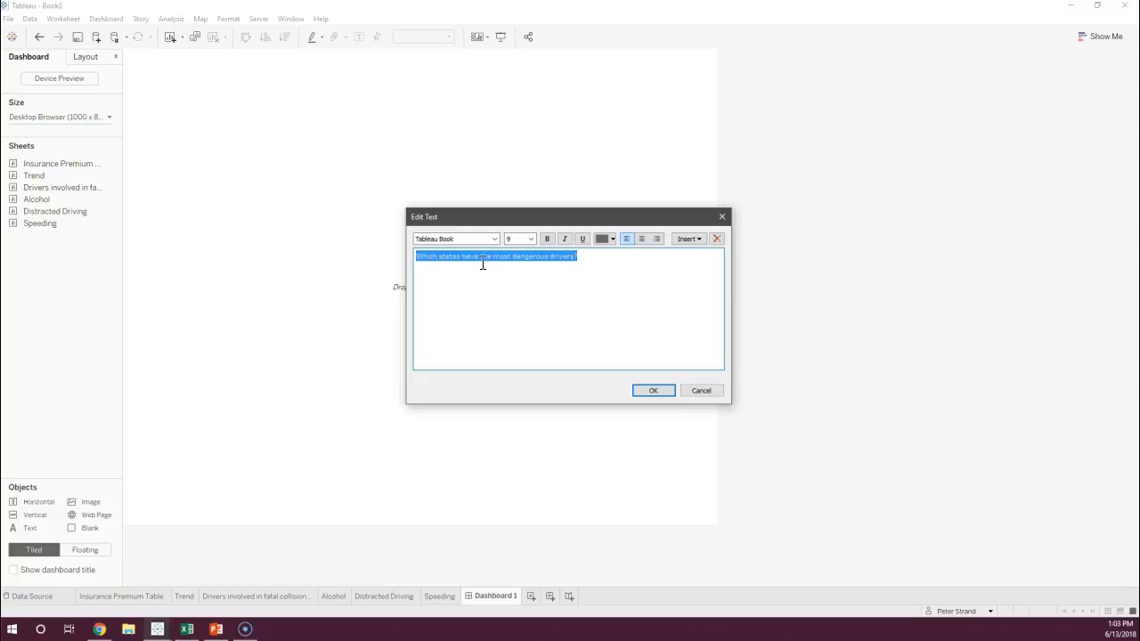
pyautogui.click(495, 241)
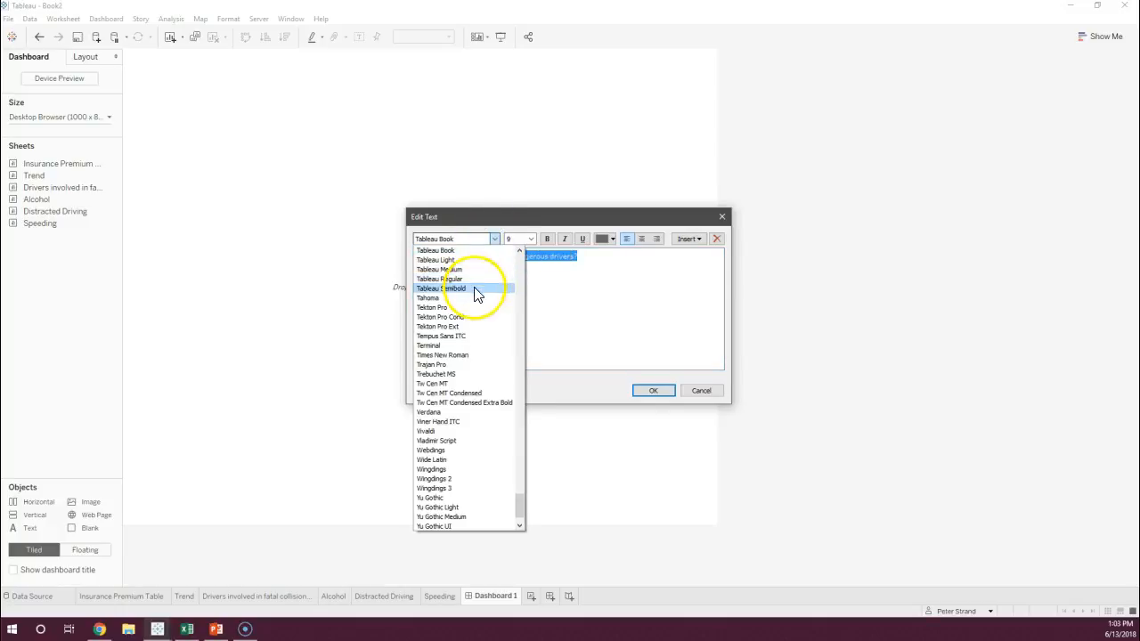
pyautogui.click(478, 288)
pyautogui.click(529, 244)
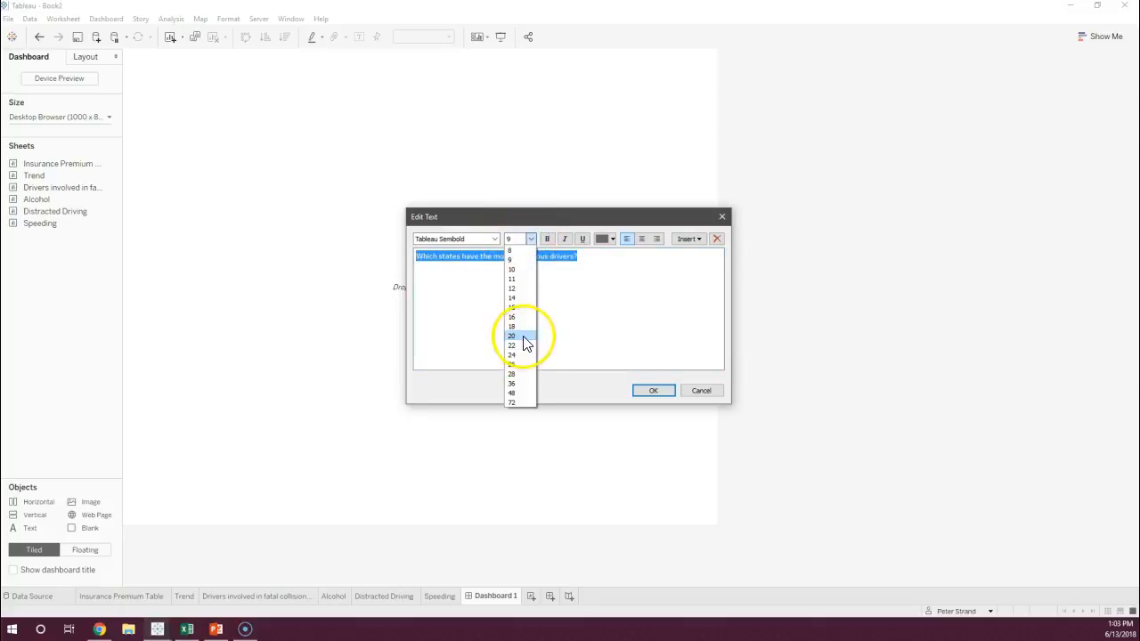
pyautogui.click(521, 333)
pyautogui.click(643, 238)
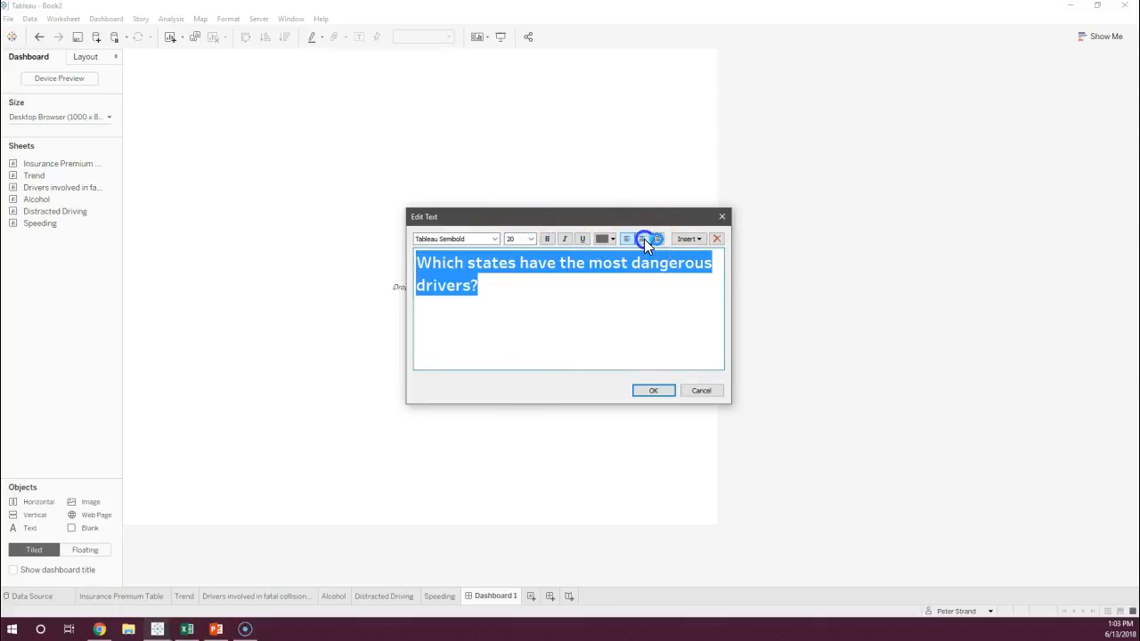
pyautogui.click(655, 389)
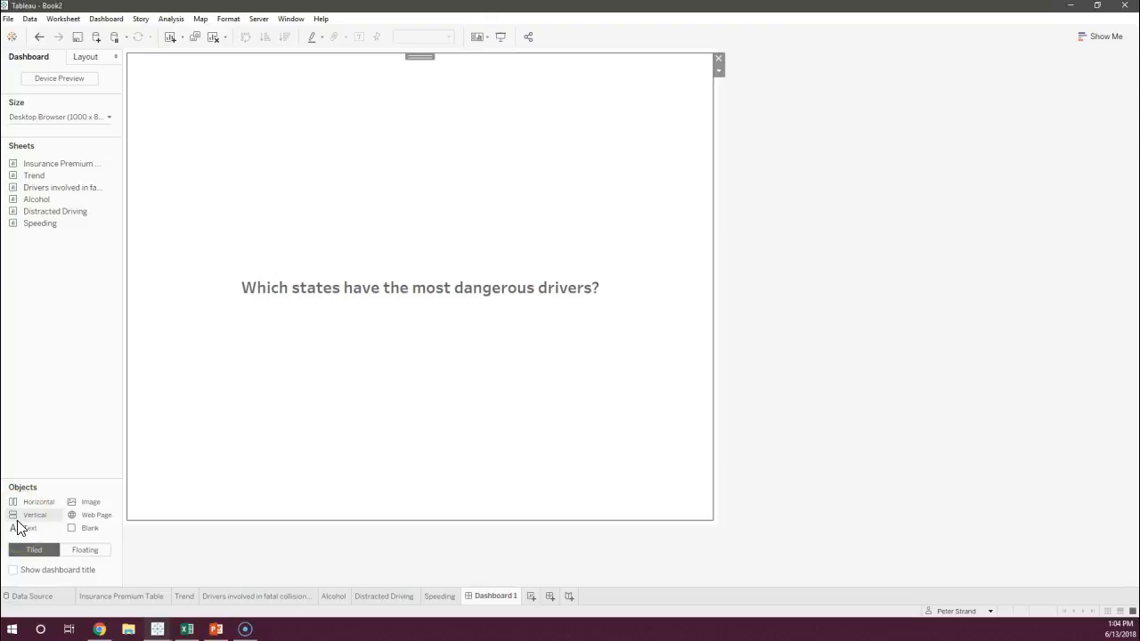
# Add a tiled vertical container below the title and extend it upward so the title keeps only a thin strip
pyautogui.moveTo(19, 516); pyautogui.dragTo(215, 521)
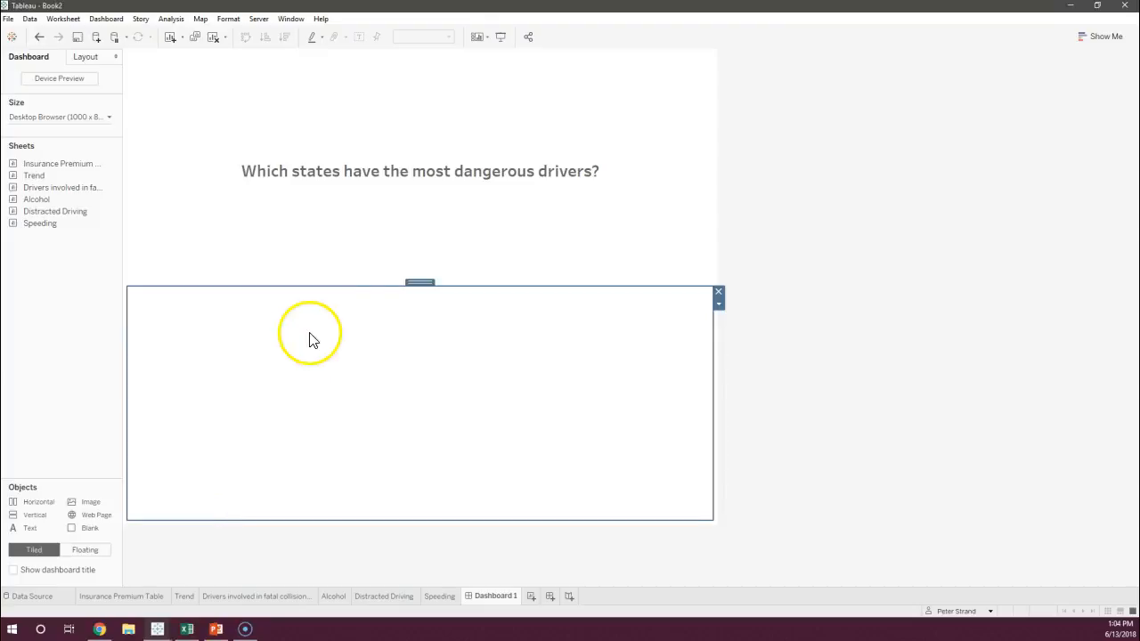
pyautogui.moveTo(439, 285); pyautogui.dragTo(456, 69)
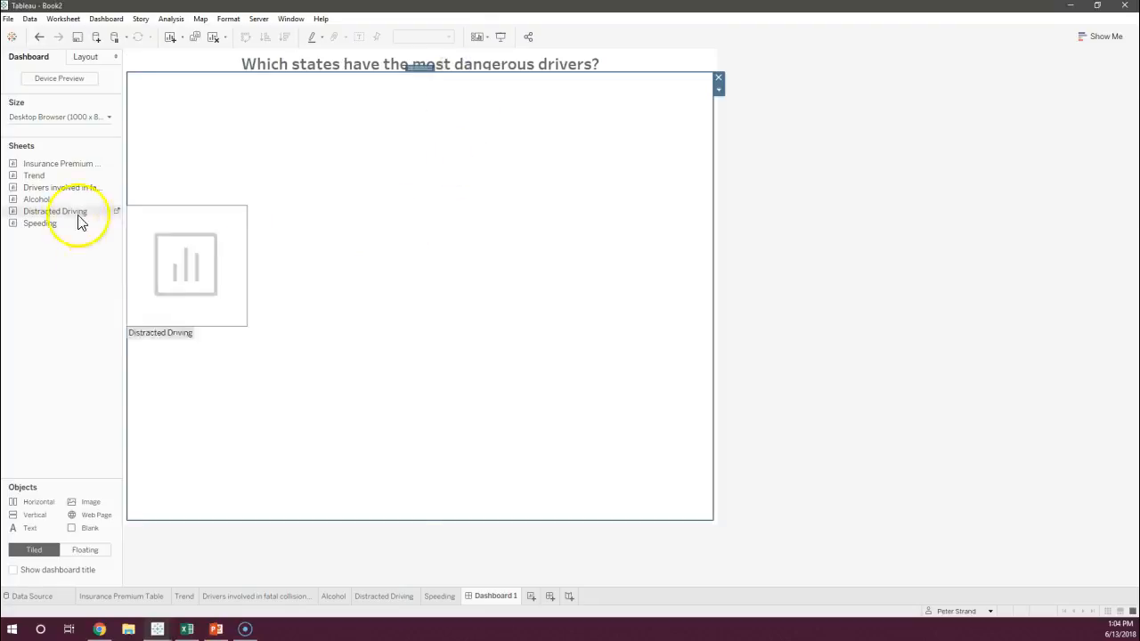
# Stack the drivers in fatal collisions, Alcohol, Distracted Driving and Speeding sheets below the dashboard title
pyautogui.moveTo(51, 193); pyautogui.dragTo(280, 157)
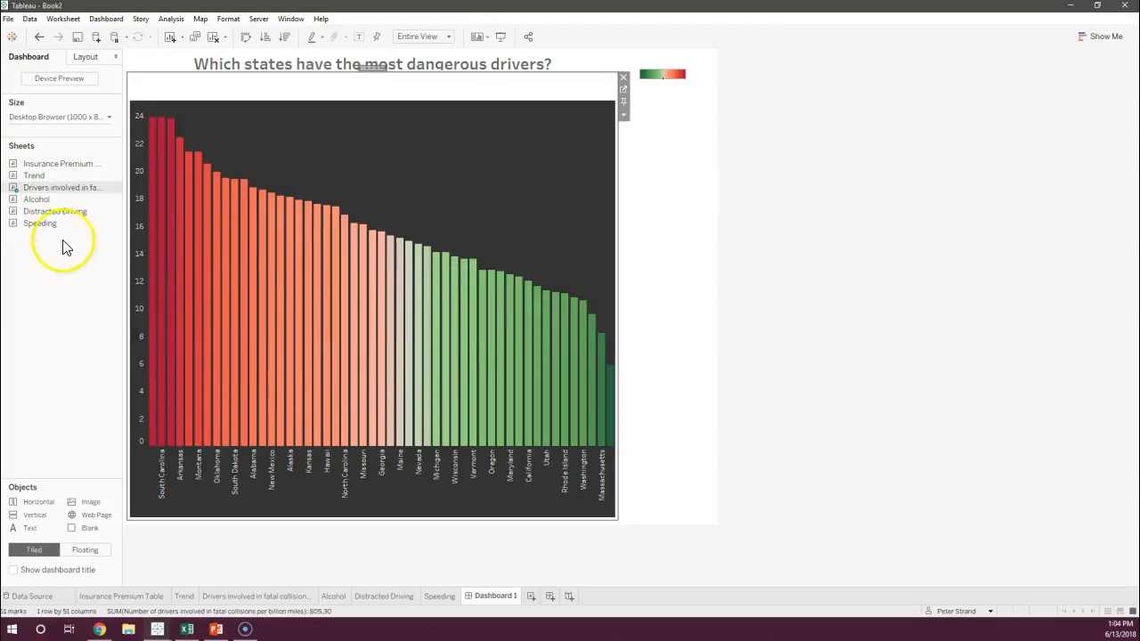
pyautogui.moveTo(51, 211); pyautogui.dragTo(204, 498)
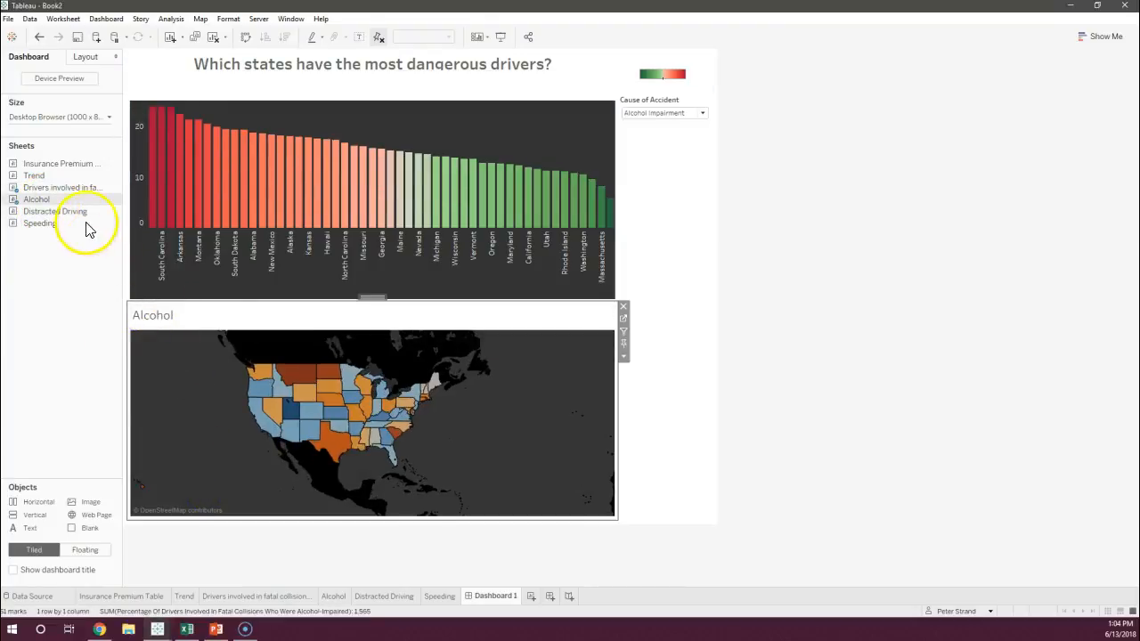
pyautogui.moveTo(70, 221); pyautogui.dragTo(196, 524)
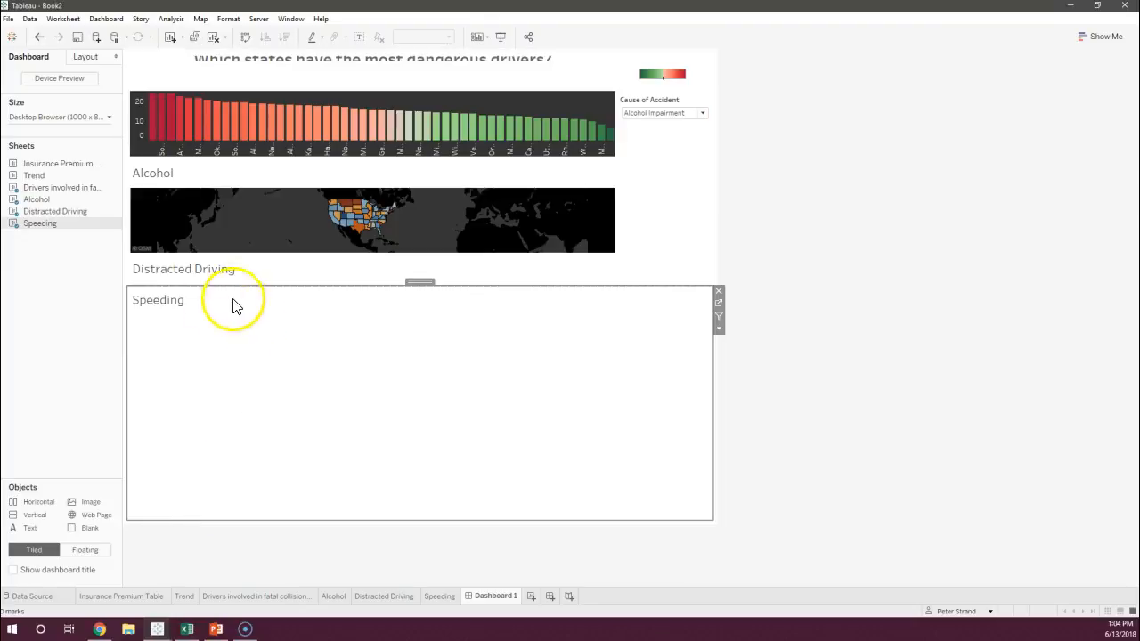
# Hide the titles of the Speeding, Distracted Driving and Alcohol sheets on the dashboard
pyautogui.rightClick(212, 308)
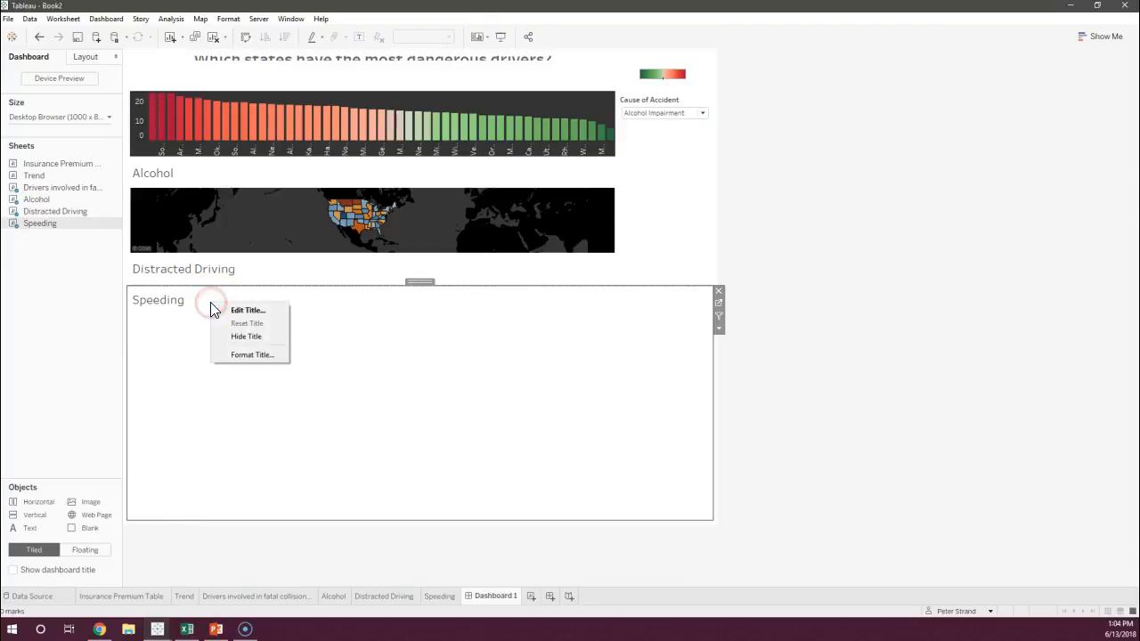
pyautogui.click(242, 339)
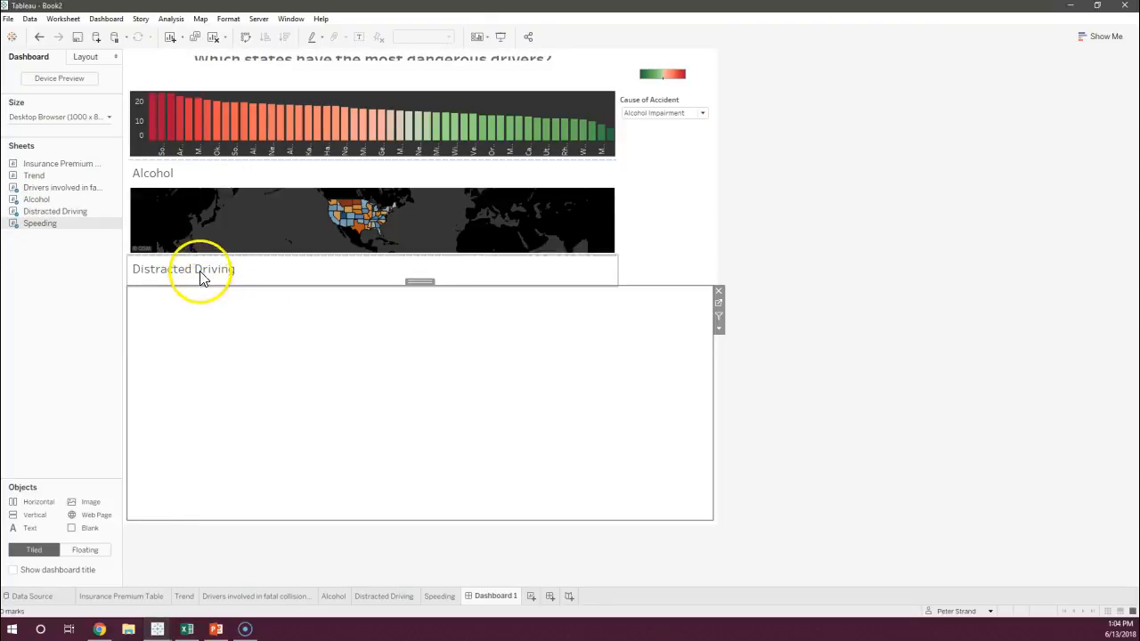
pyautogui.rightClick(217, 273)
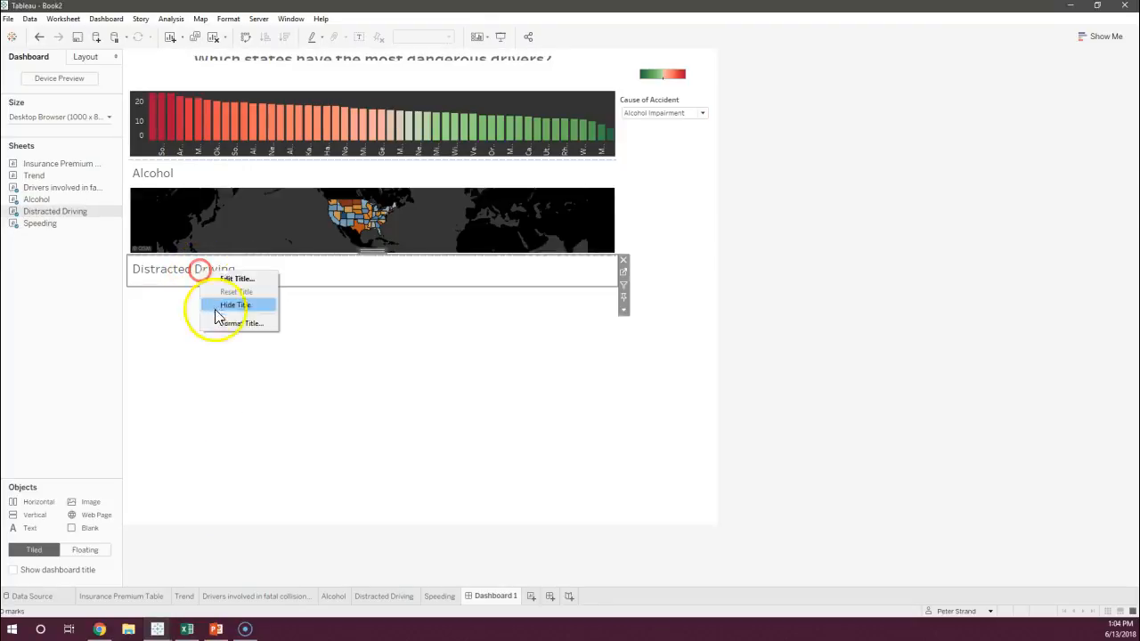
pyautogui.rightClick(171, 181)
pyautogui.click(203, 211)
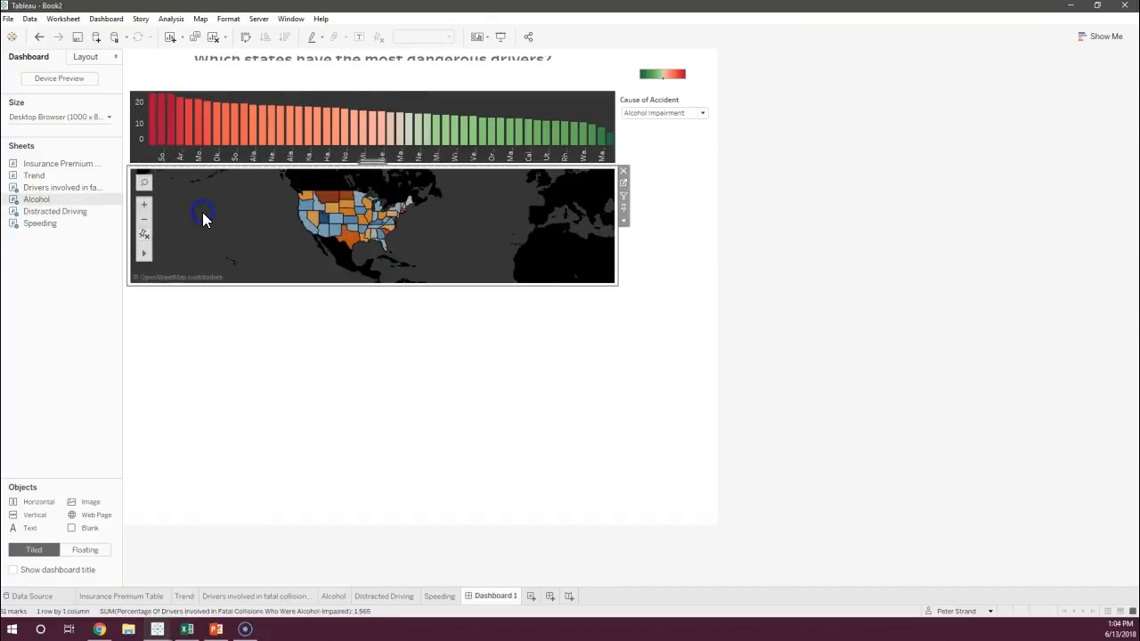
# Remove the empty Speeding sheet from the dashboard and select the fatal collisions bar chart
pyautogui.click(401, 313)
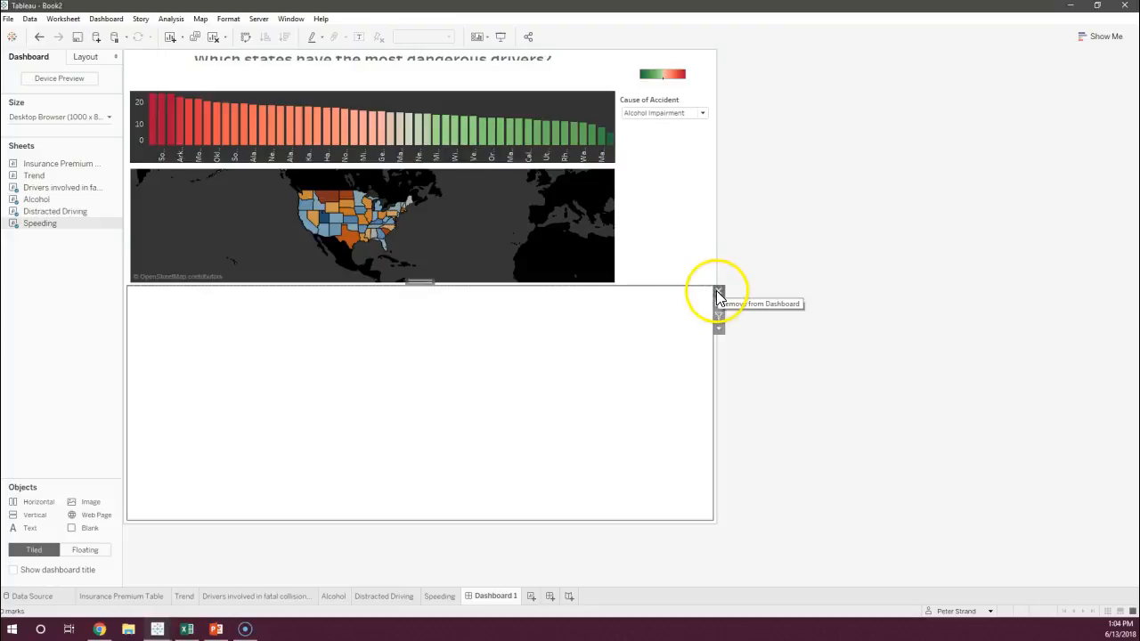
pyautogui.click(719, 293)
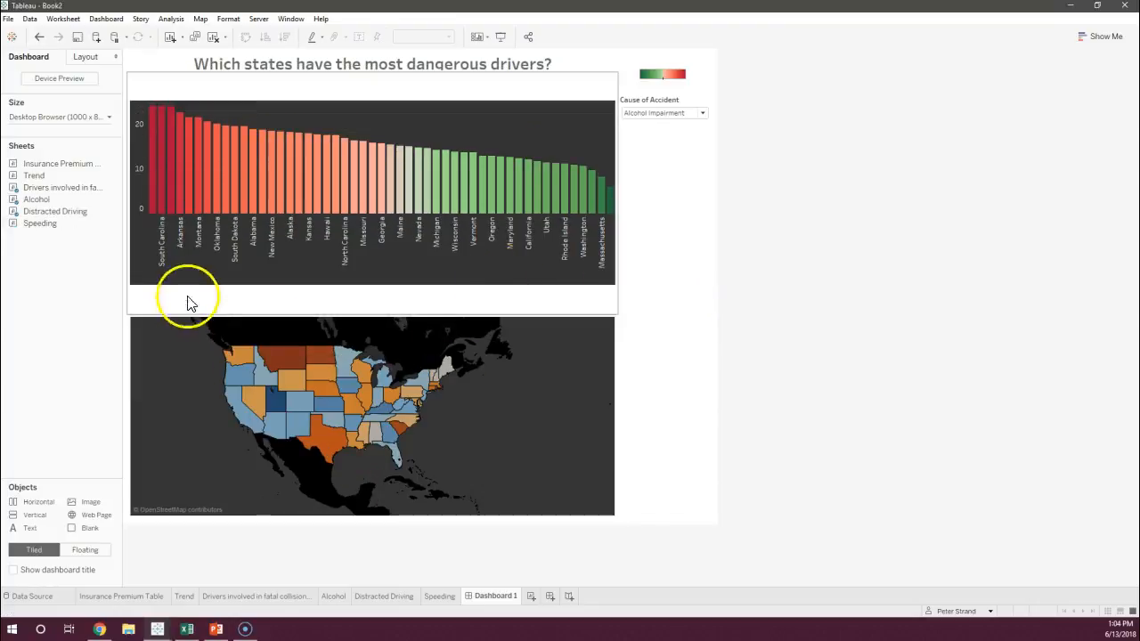
pyautogui.click(187, 303)
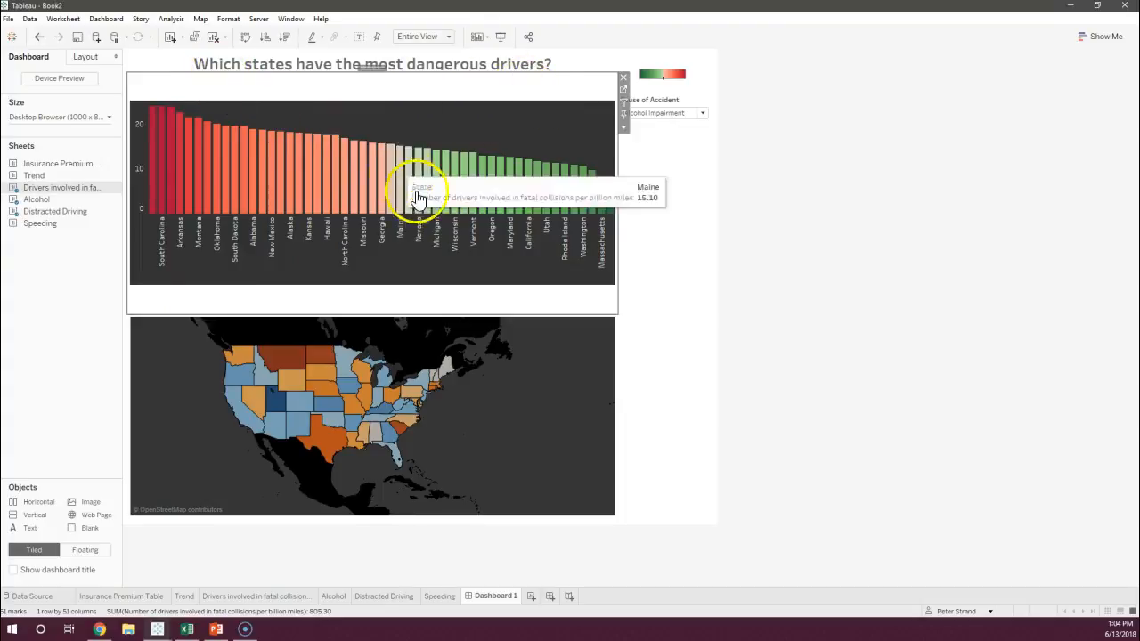
pyautogui.click(164, 595)
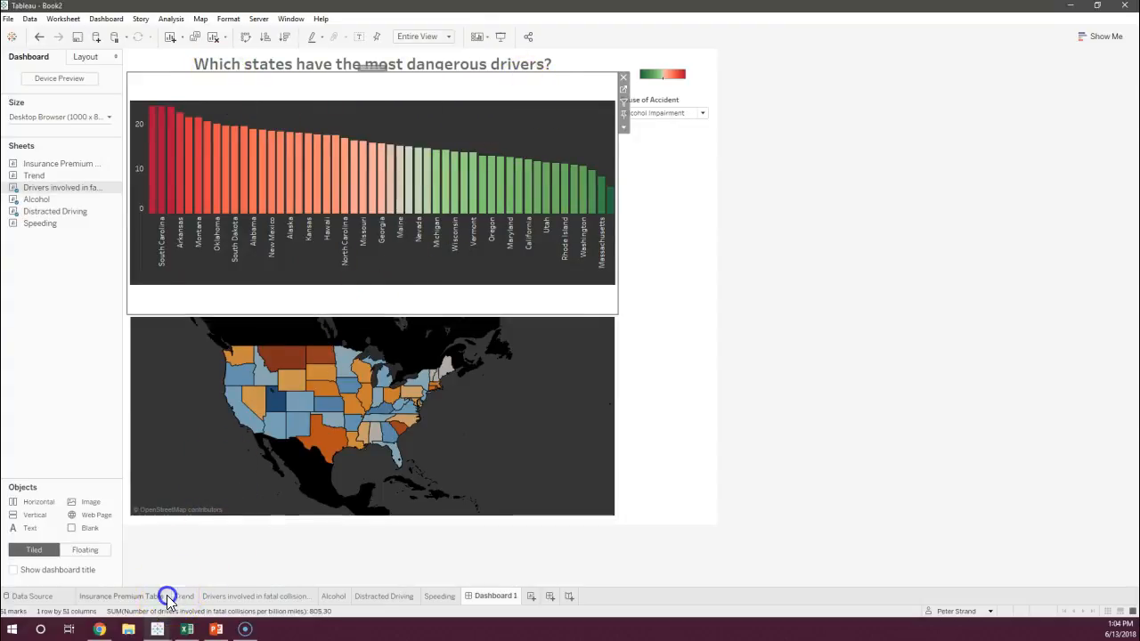
# Set the drivers involved in fatal collisions worksheet to fit the entire view
pyautogui.click(178, 596)
pyautogui.click(223, 598)
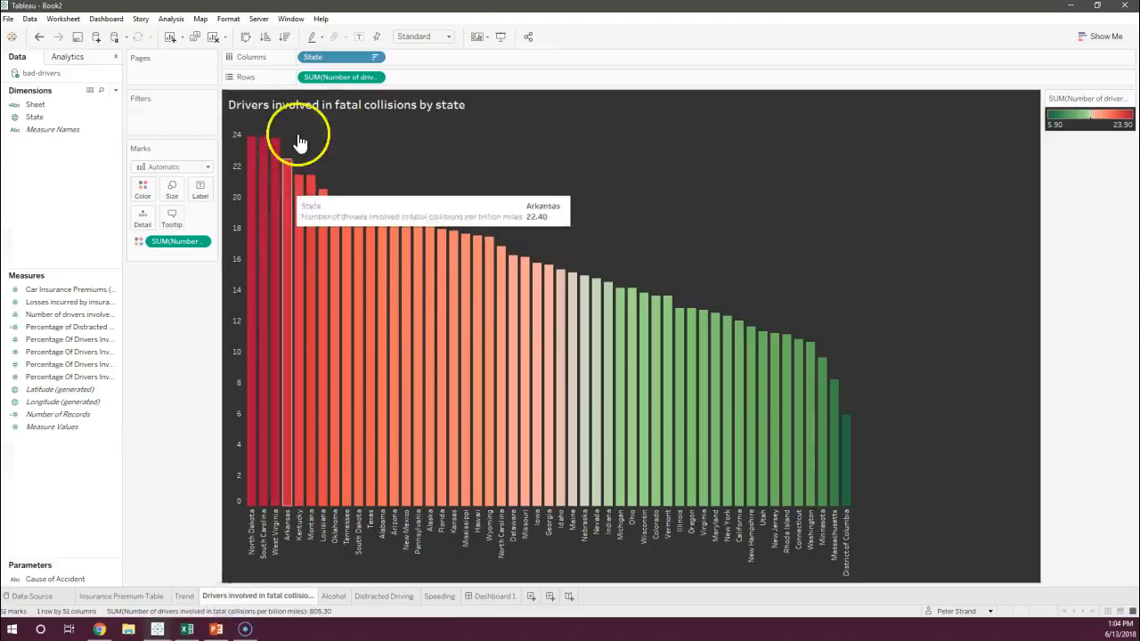
pyautogui.click(449, 37)
pyautogui.click(434, 63)
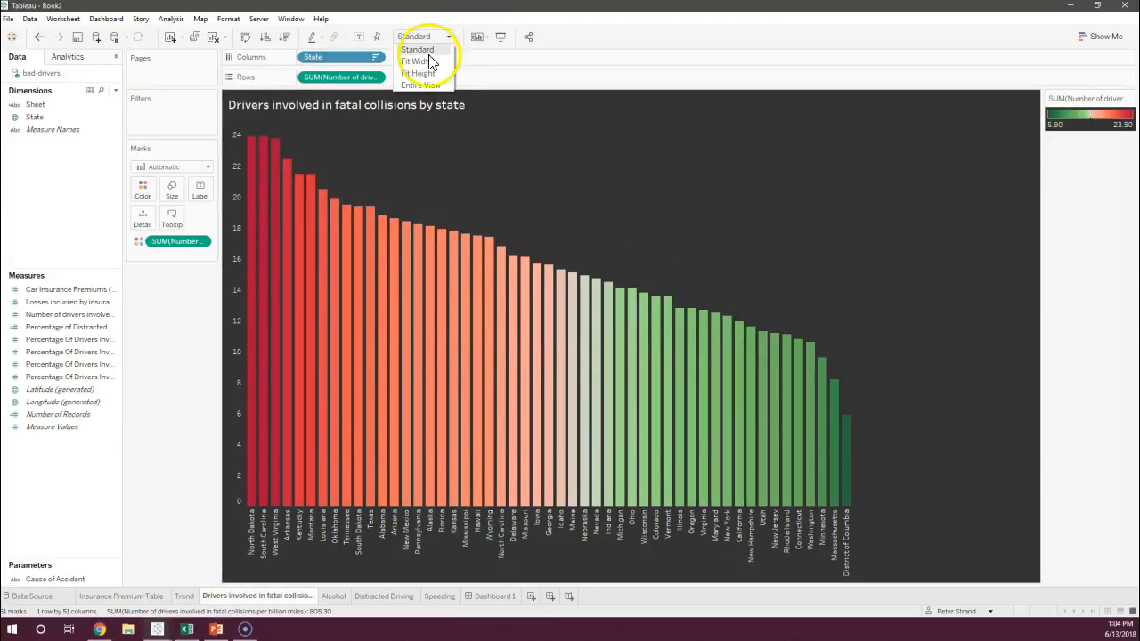
pyautogui.click(449, 37)
pyautogui.click(435, 73)
pyautogui.click(445, 36)
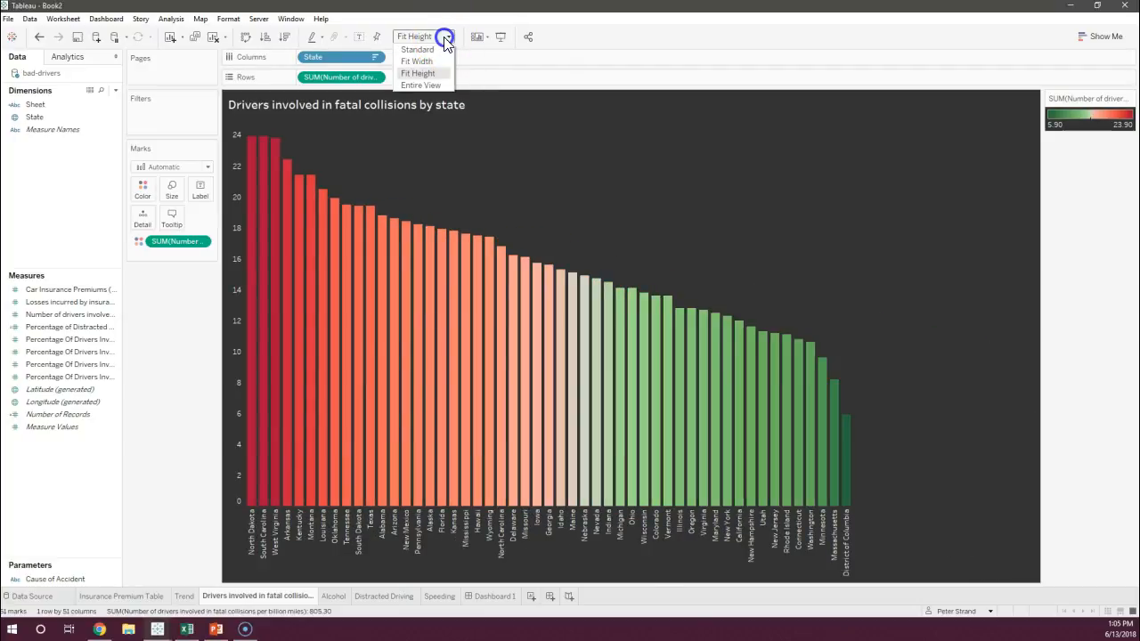
pyautogui.click(433, 81)
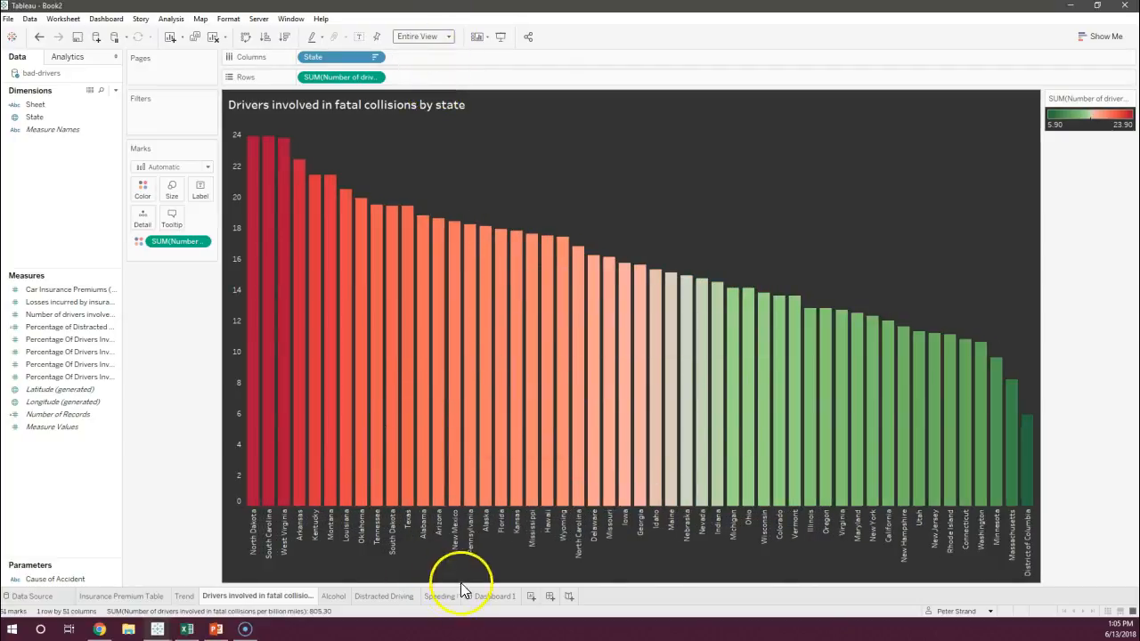
# Shorten the fatal collisions chart on the dashboard so the map below it moves up against the bars
pyautogui.click(486, 596)
pyautogui.click(261, 94)
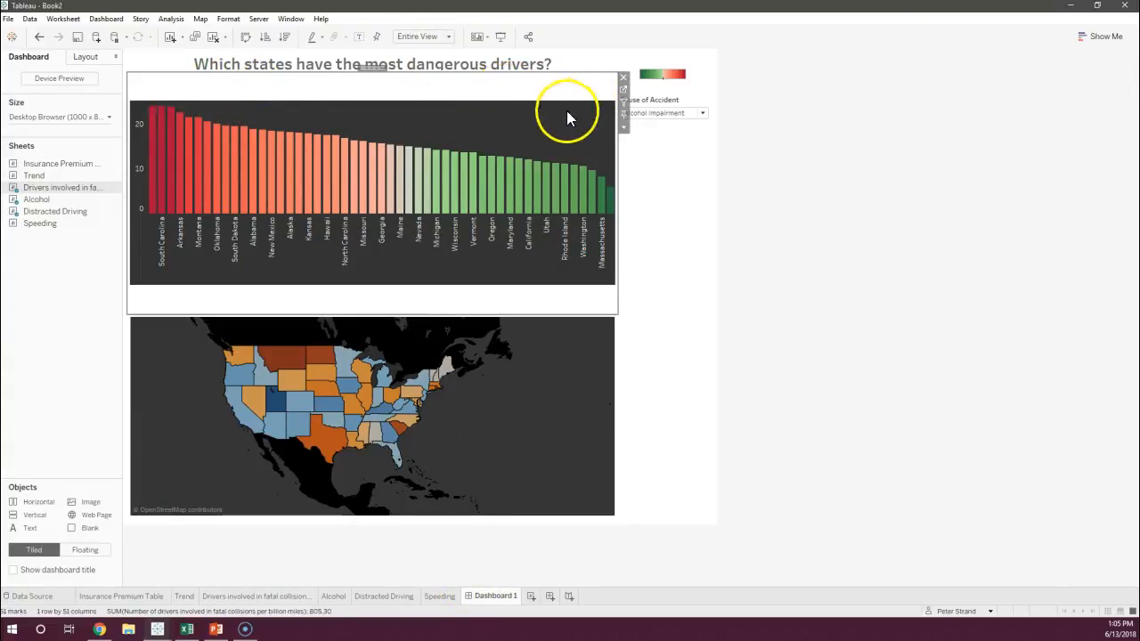
pyautogui.moveTo(388, 316); pyautogui.dragTo(394, 288)
pyautogui.click(372, 298)
pyautogui.click(335, 326)
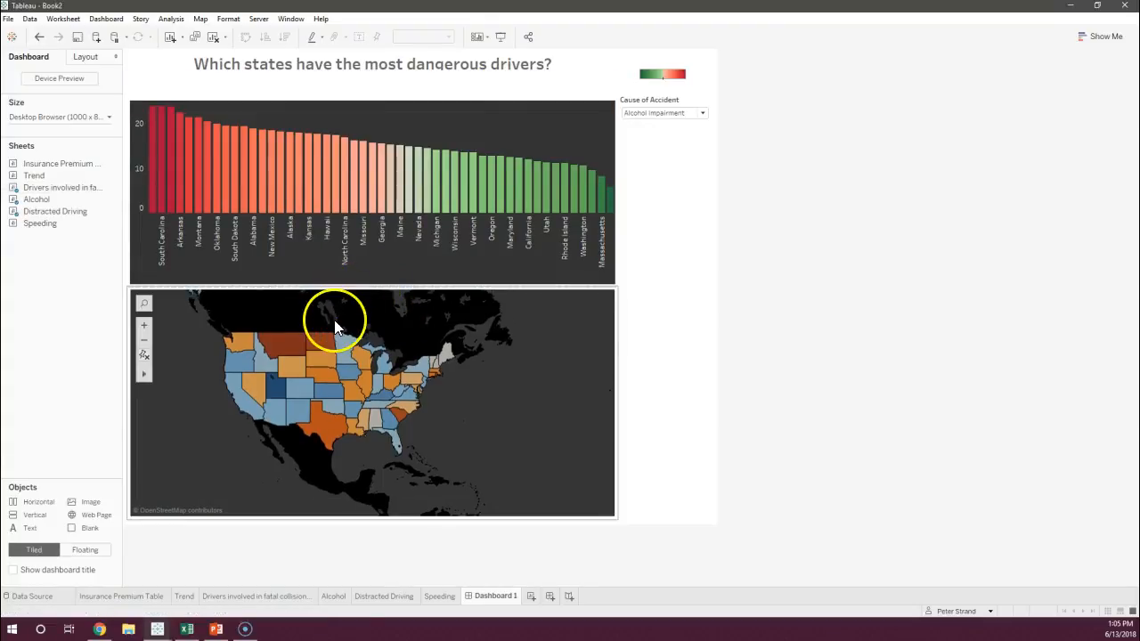
# Test the Cause of Accident parameter with Distracted Driving and Speeding, ending on Distracted Driving
pyautogui.click(701, 114)
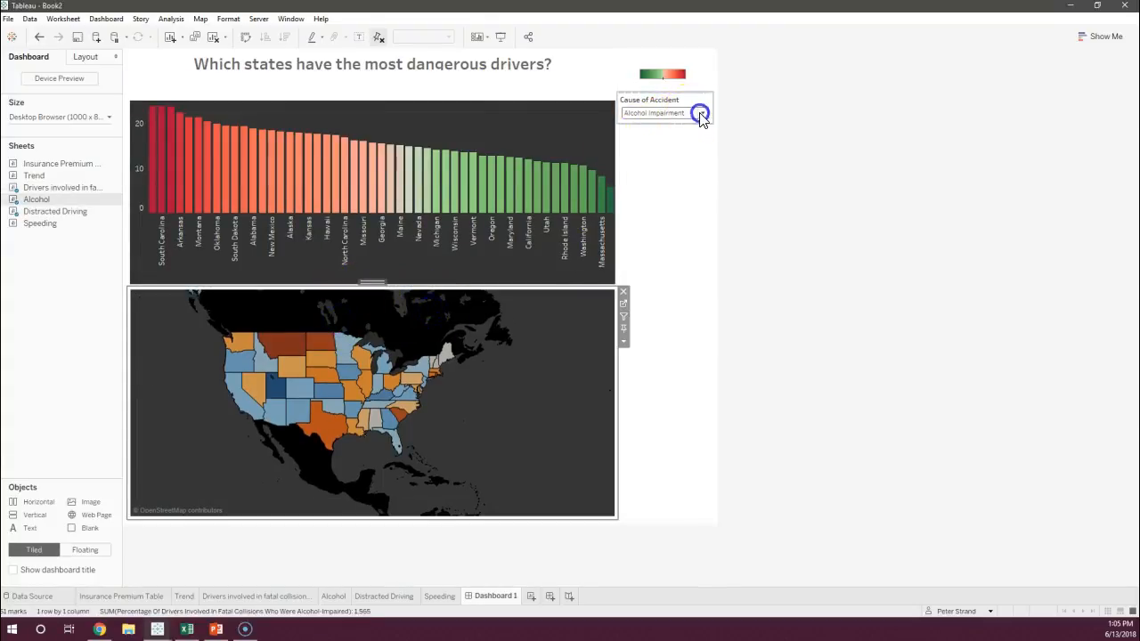
pyautogui.click(684, 138)
pyautogui.click(703, 114)
pyautogui.click(686, 148)
pyautogui.click(702, 114)
pyautogui.click(691, 138)
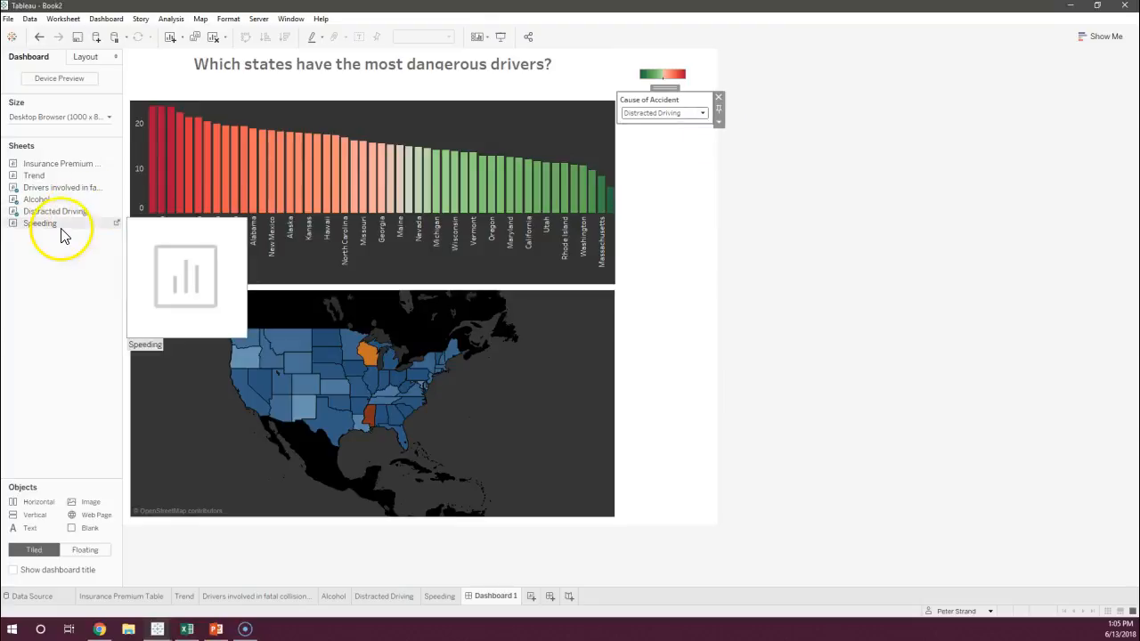
# Add the Speeding sheet back below the map on the dashboard and hide its title
pyautogui.click(254, 511)
pyautogui.moveTo(253, 511); pyautogui.dragTo(250, 490)
pyautogui.rightClick(197, 513)
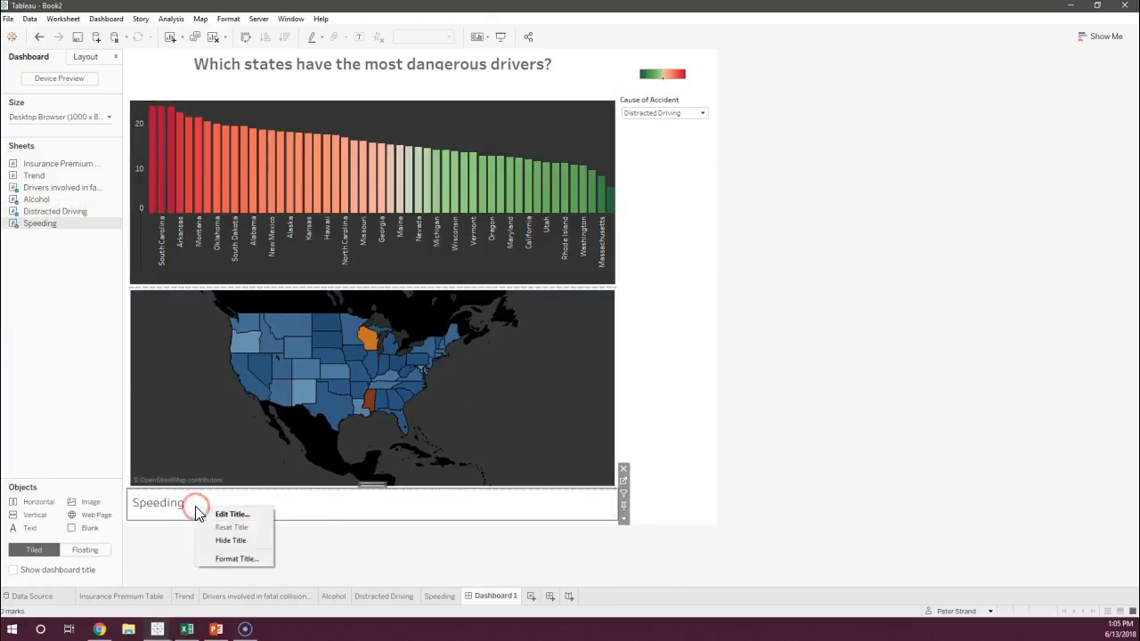
pyautogui.click(223, 540)
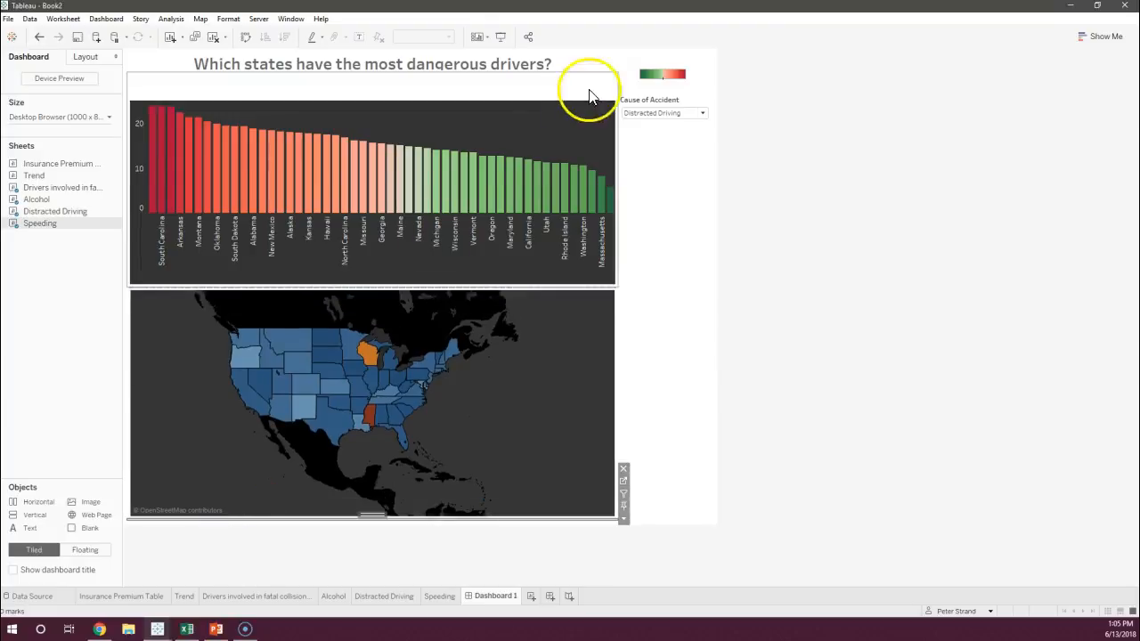
# Make the Cause of Accident control floating and place it over the ocean in the map's upper right area
pyautogui.click(670, 104)
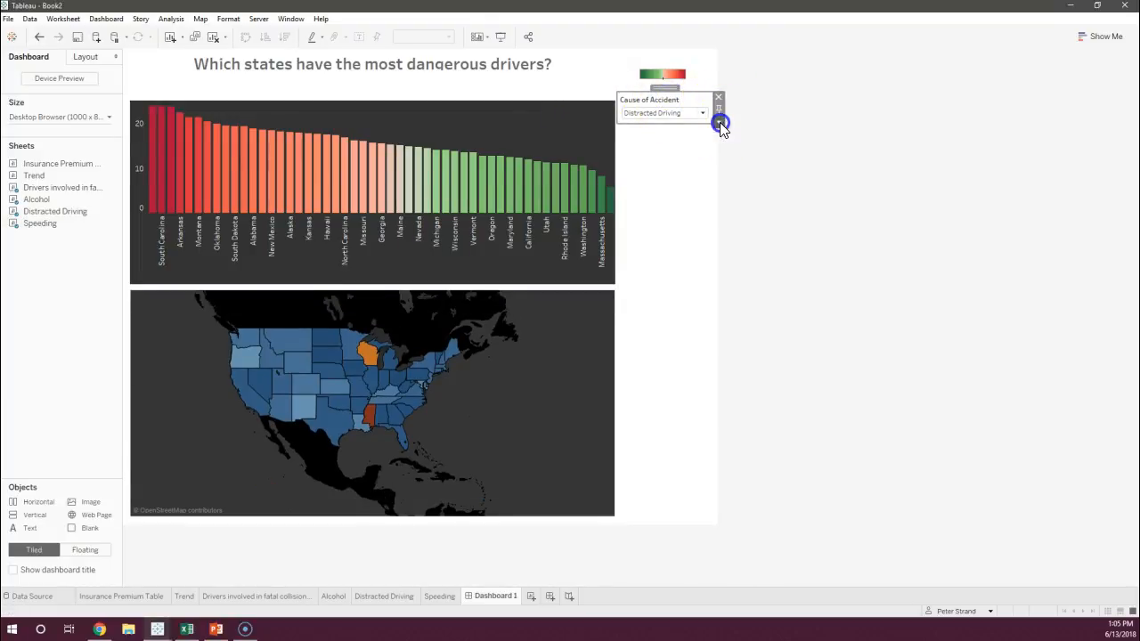
pyautogui.click(720, 123)
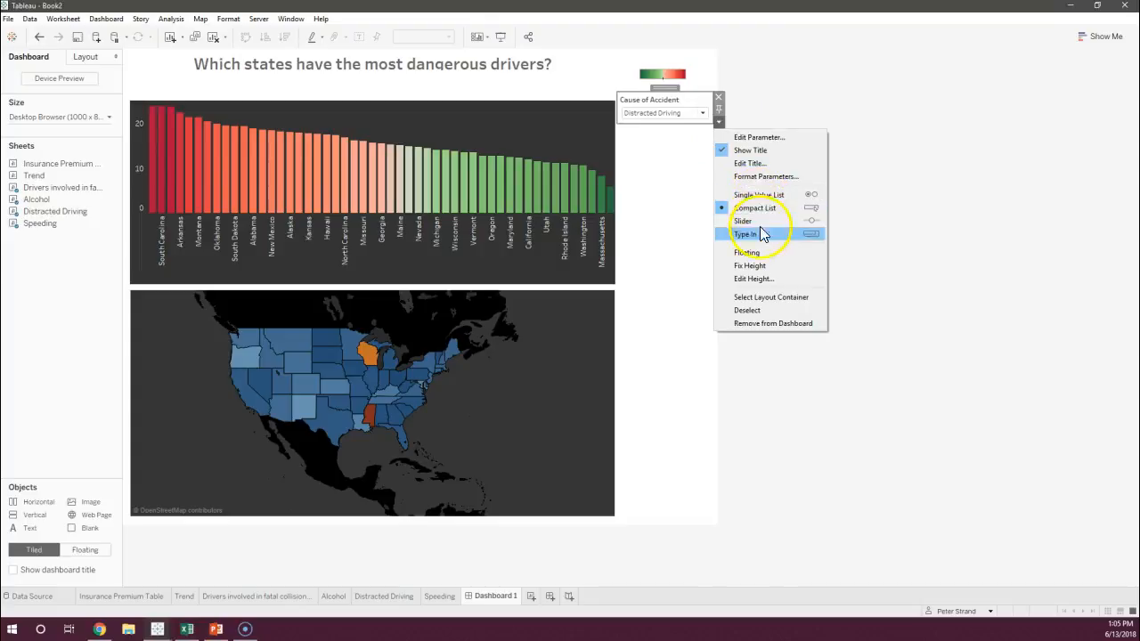
pyautogui.click(763, 253)
pyautogui.moveTo(682, 105); pyautogui.dragTo(550, 323)
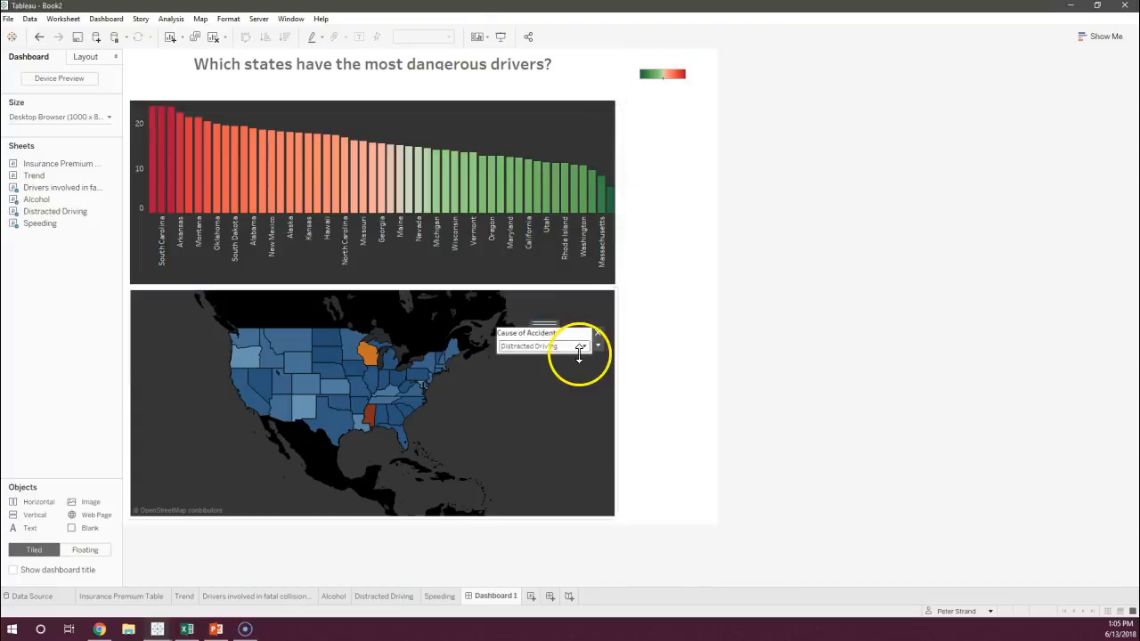
# Set Cause of Accident to Speeding and enlarge its map so the contiguous United States fills the frame
pyautogui.click(580, 350)
pyautogui.click(580, 359)
pyautogui.click(586, 350)
pyautogui.click(573, 382)
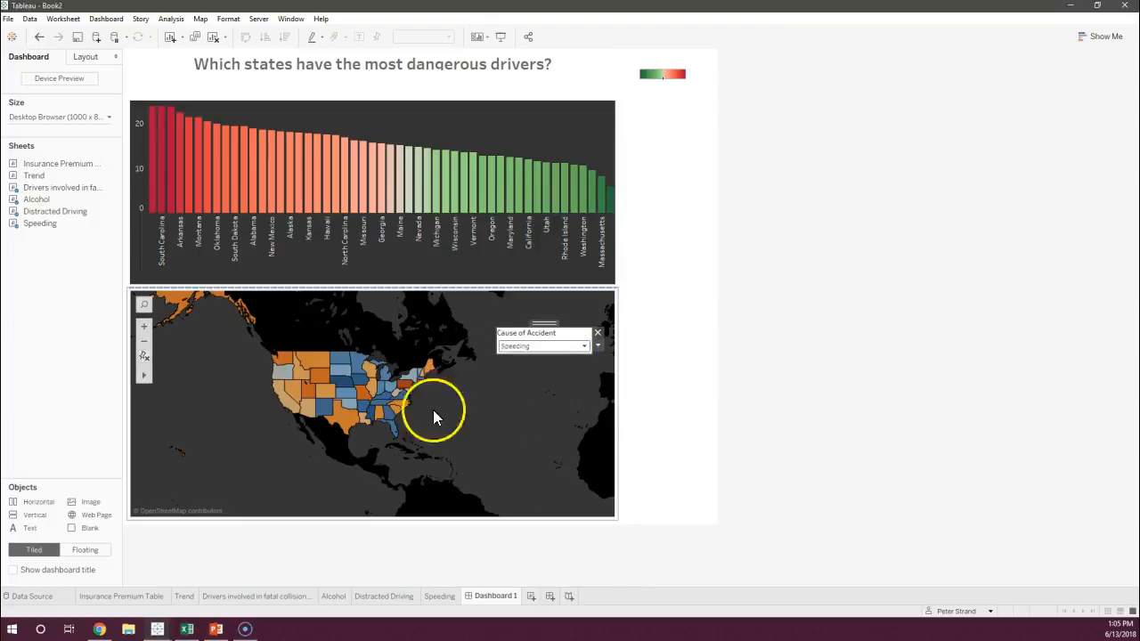
pyautogui.scroll(4, 377, 387)
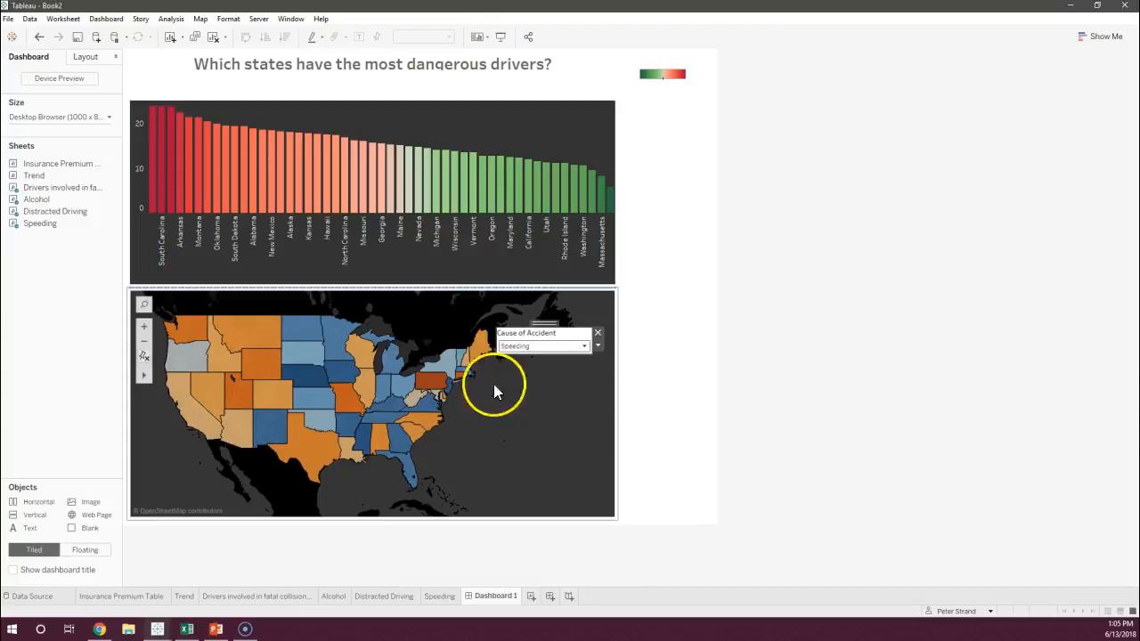
# Set Cause of Accident to Distracted Driving and reframe its map on the contiguous United States
pyautogui.click(584, 345)
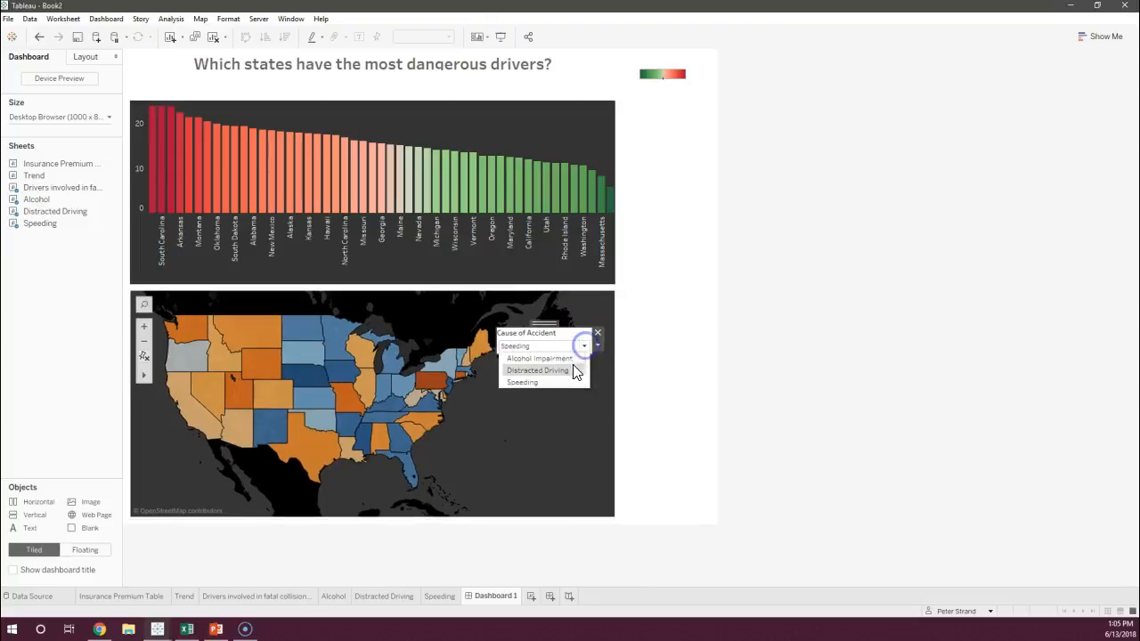
pyautogui.click(473, 411)
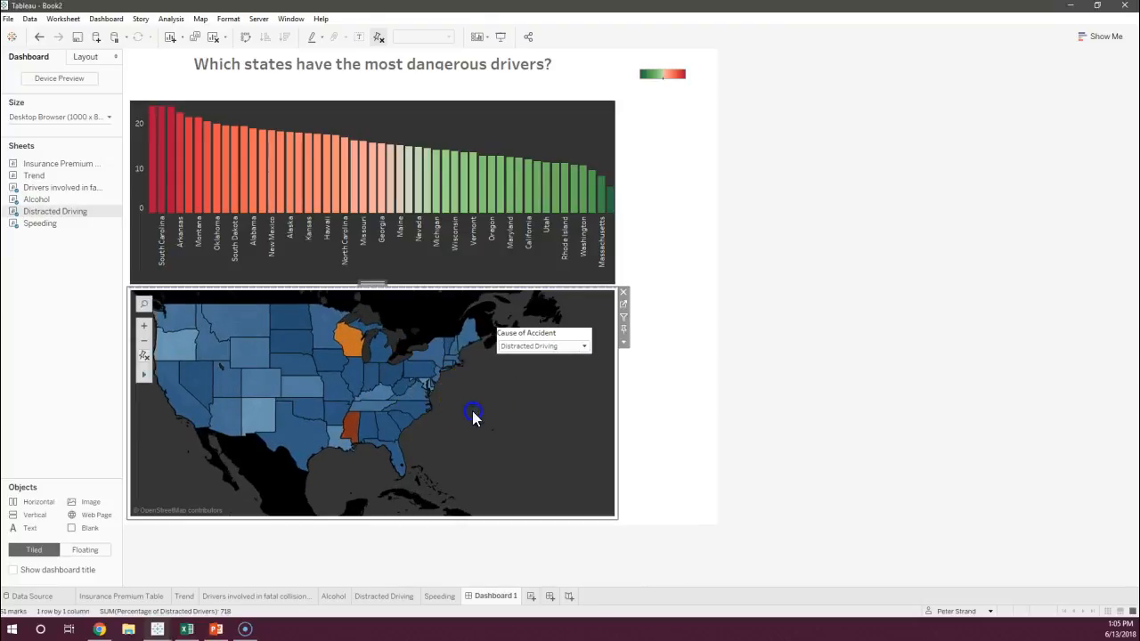
pyautogui.moveTo(148, 374)
pyautogui.moveTo(441, 399); pyautogui.dragTo(455, 399)
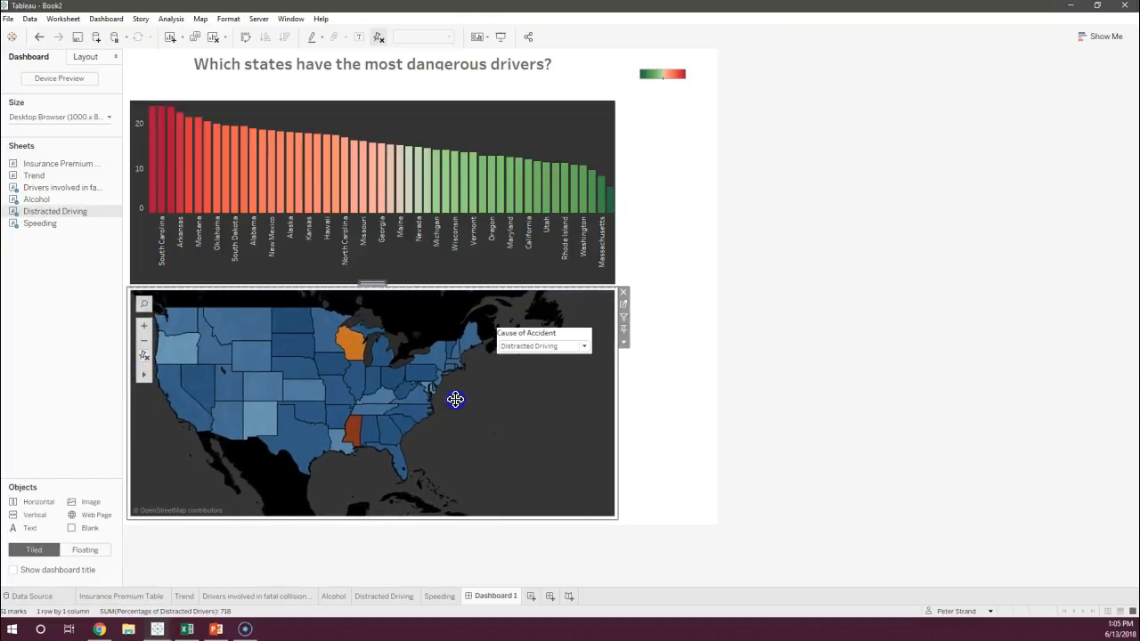
# Set Cause of Accident to Alcohol Impairment, then enlarge and reposition its map to match the other causes
pyautogui.click(532, 346)
pyautogui.click(531, 358)
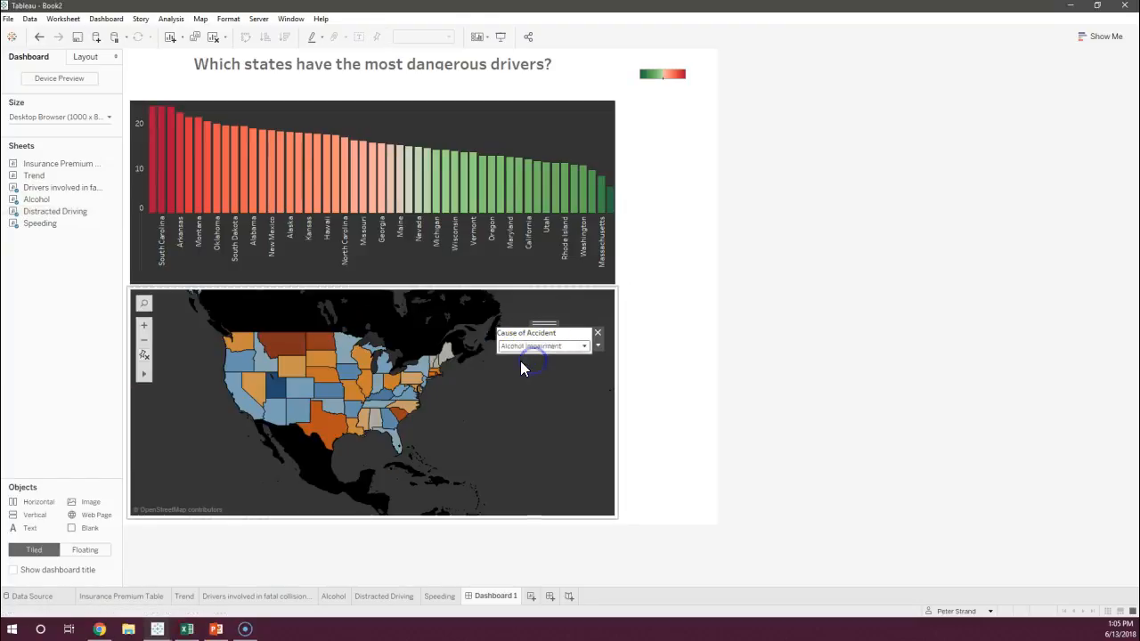
pyautogui.doubleClick(450, 397)
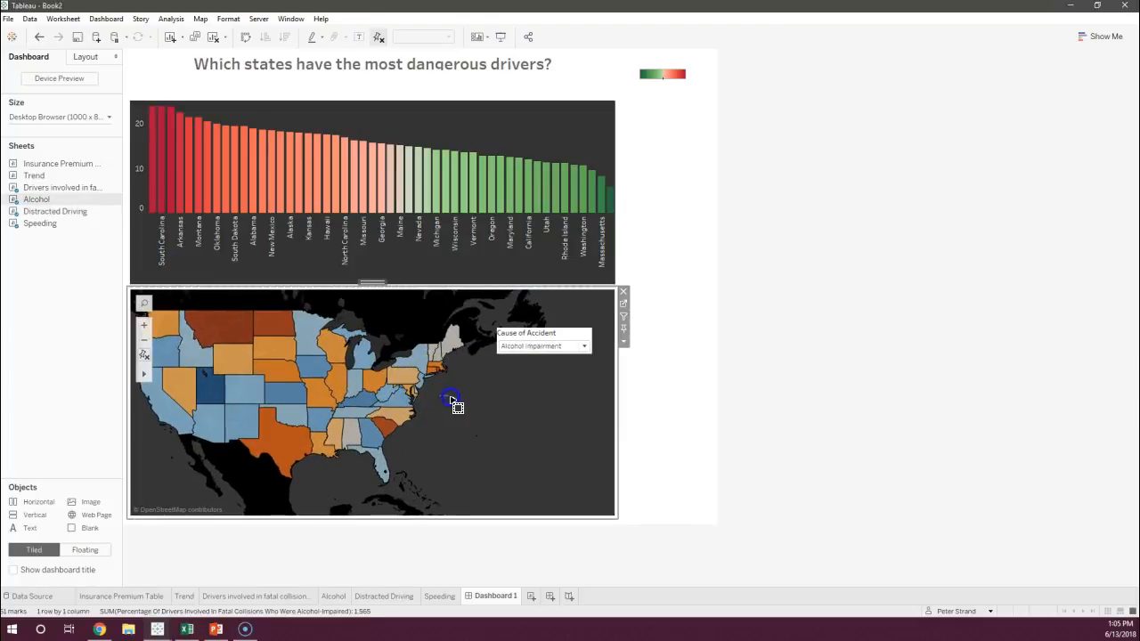
pyautogui.click(180, 376)
pyautogui.moveTo(423, 444); pyautogui.dragTo(471, 435)
# Compare the map framing across all three accident causes and slightly enlarge the Distracted Driving map
pyautogui.click(547, 347)
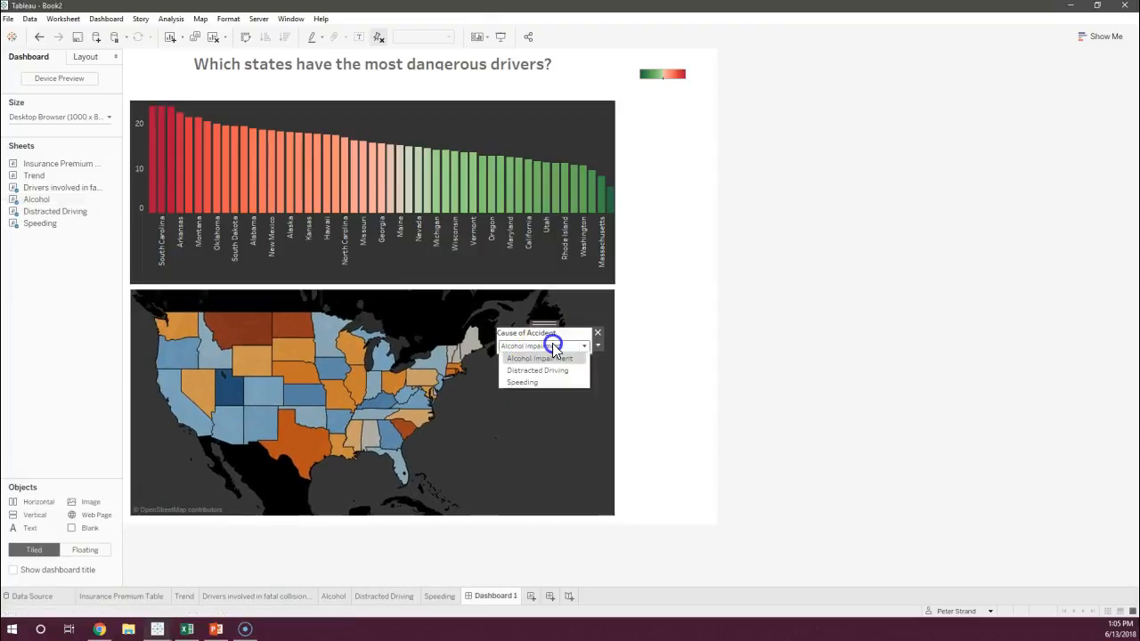
pyautogui.click(549, 371)
pyautogui.click(564, 346)
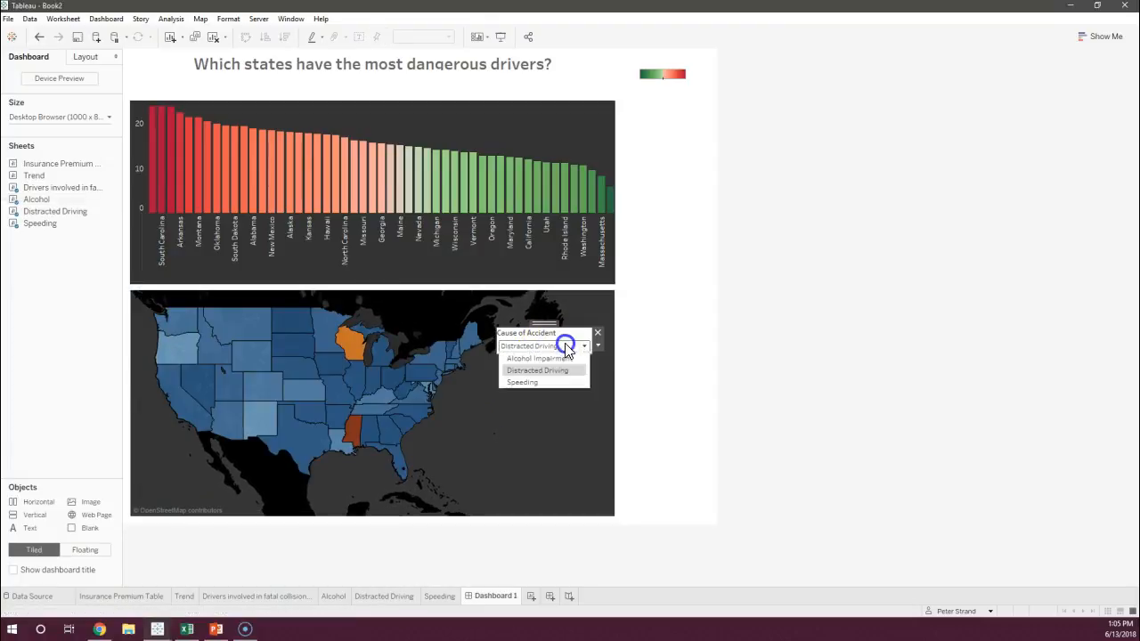
pyautogui.click(555, 383)
pyautogui.click(564, 350)
pyautogui.click(554, 358)
pyautogui.click(576, 349)
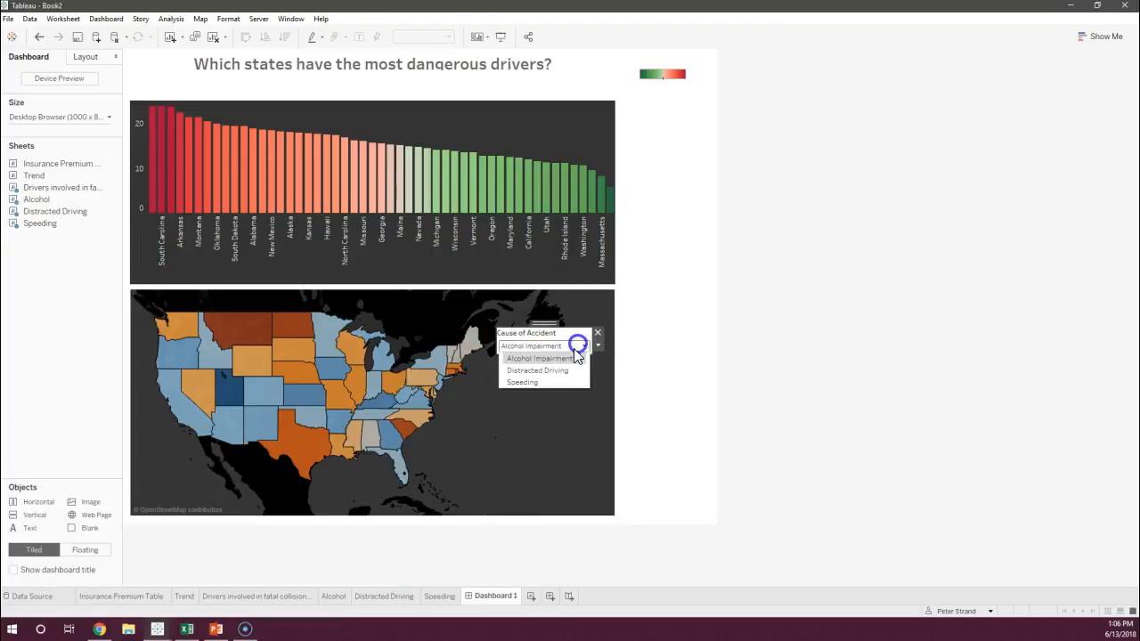
pyautogui.click(563, 369)
pyautogui.click(456, 393)
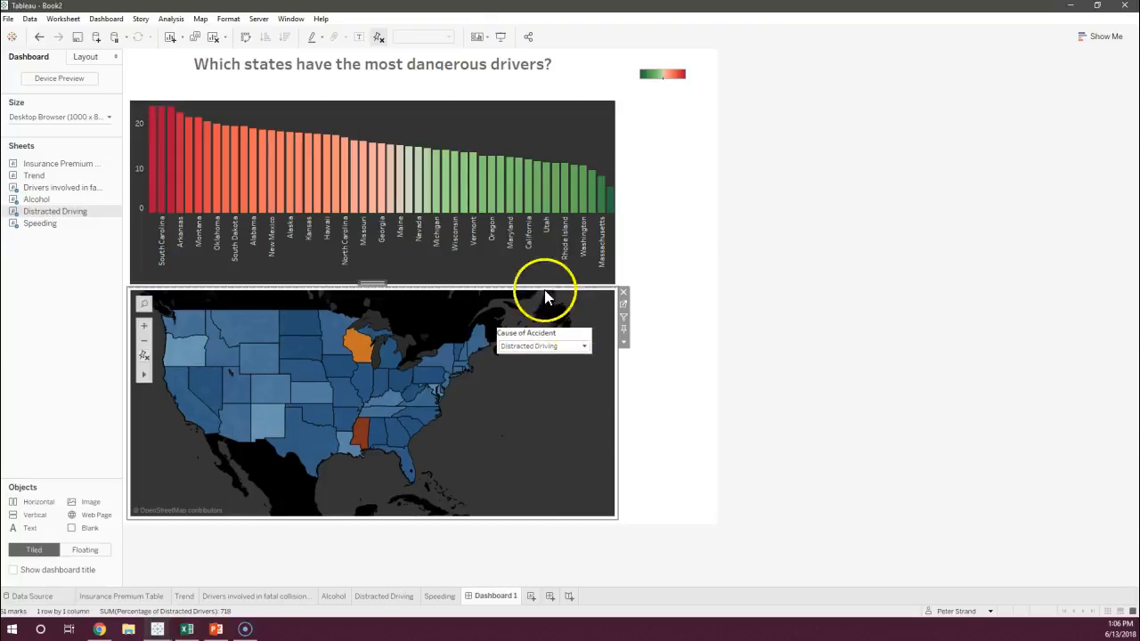
# Remove the color legend and the fatal collisions bar chart from the dashboard
pyautogui.click(500, 112)
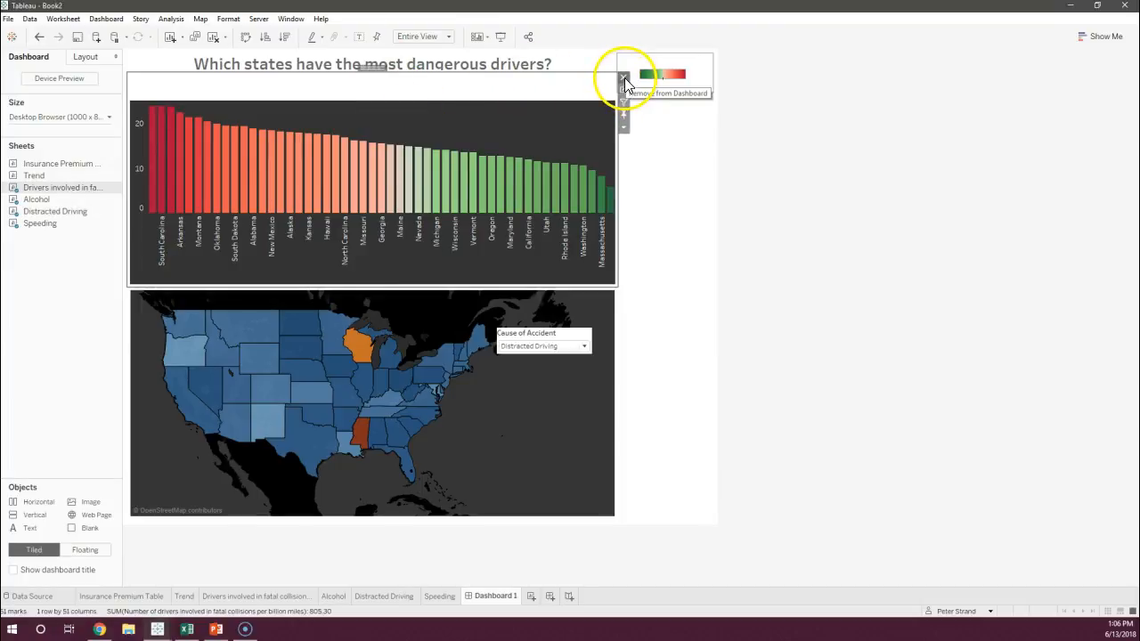
pyautogui.click(667, 70)
pyautogui.click(722, 56)
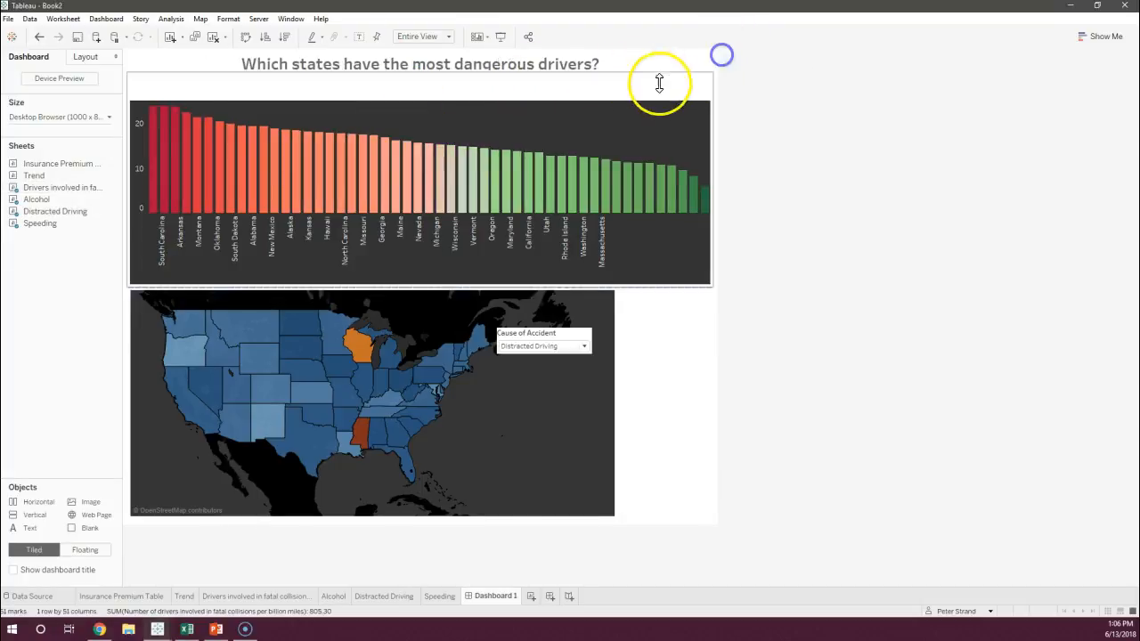
pyautogui.click(575, 86)
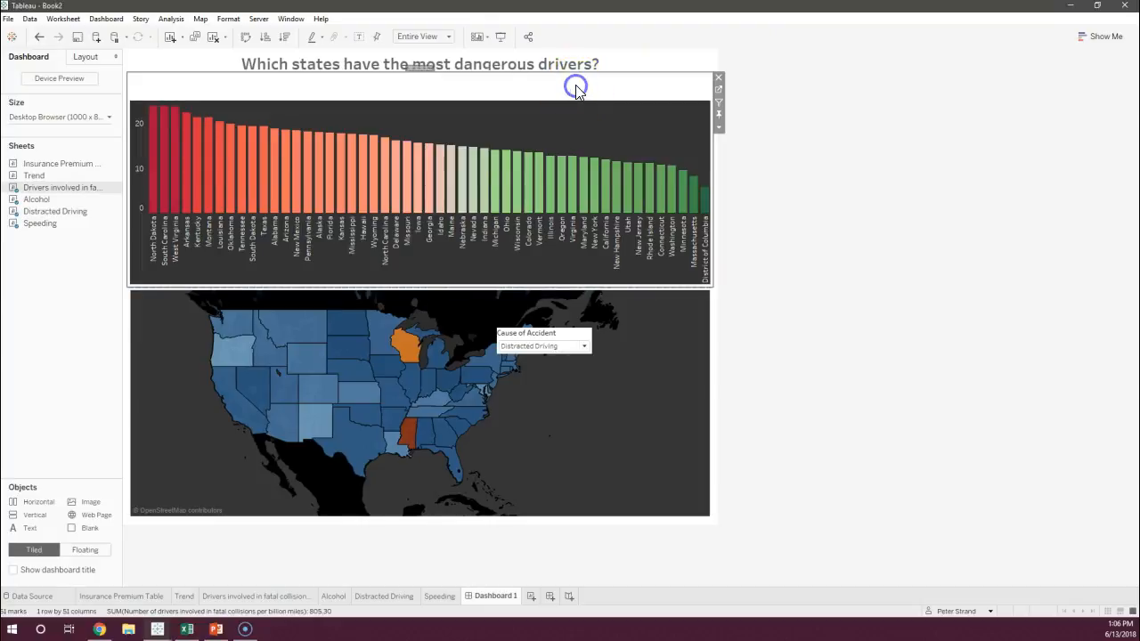
pyautogui.click(720, 80)
# Place the drivers involved in fatal collisions sheet back above the map, without its title and color legend
pyautogui.moveTo(62, 192); pyautogui.dragTo(332, 98)
pyautogui.rightClick(443, 95)
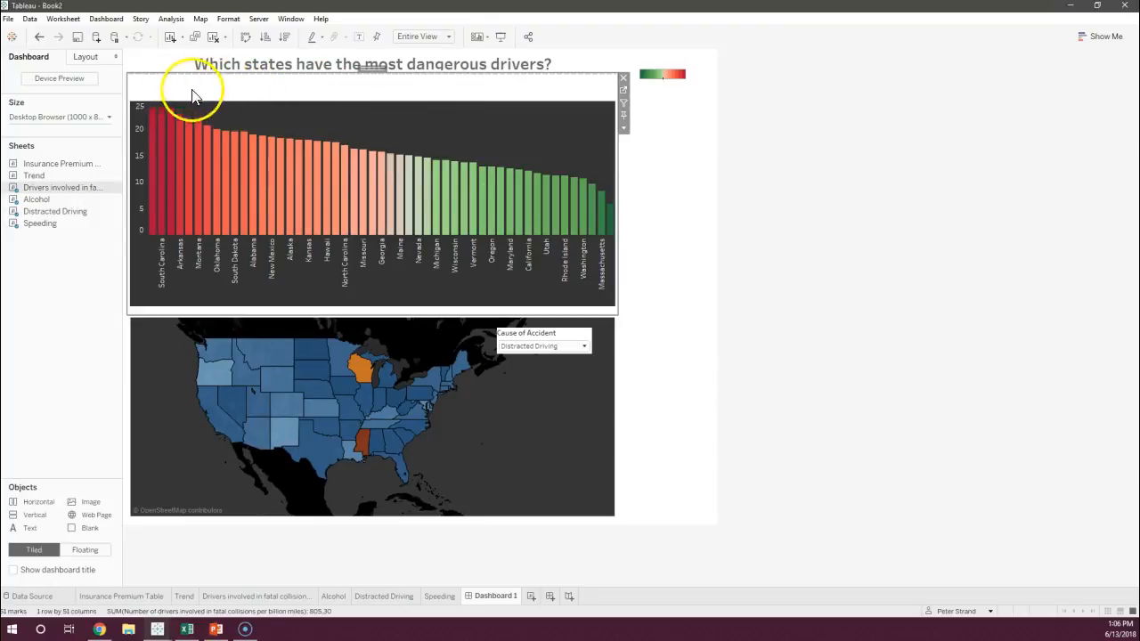
pyautogui.click(292, 595)
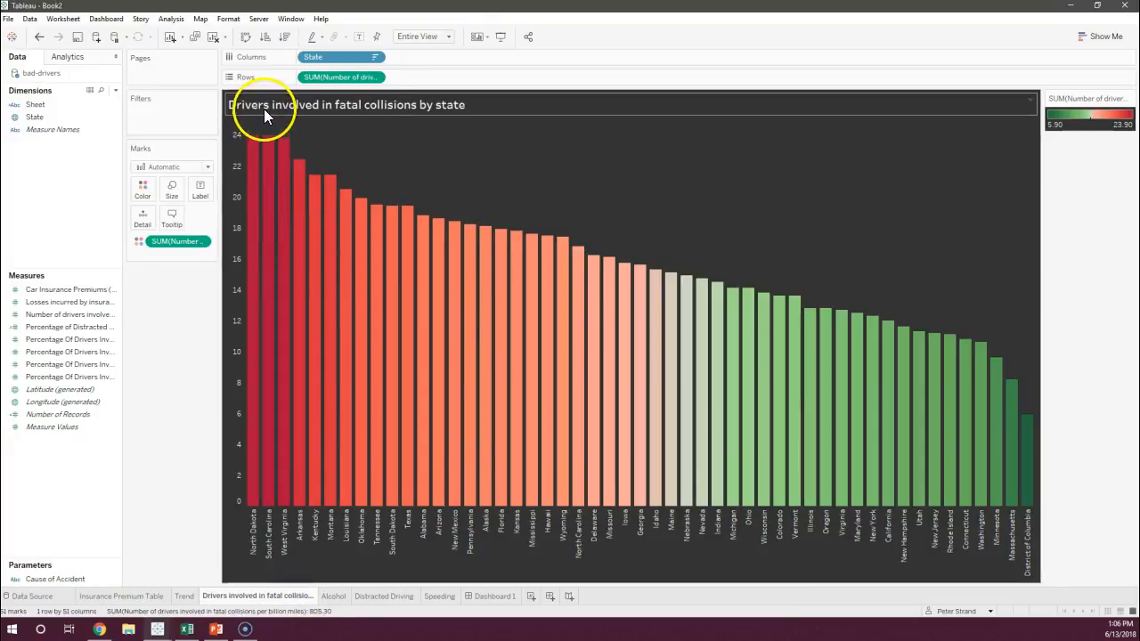
pyautogui.click(505, 590)
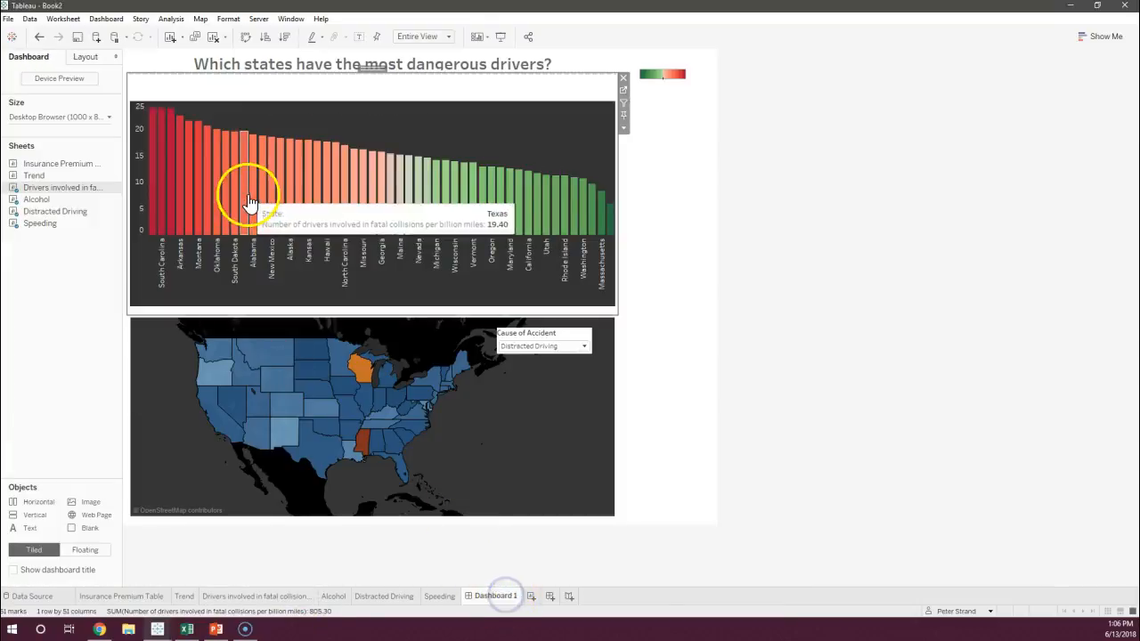
pyautogui.click(670, 73)
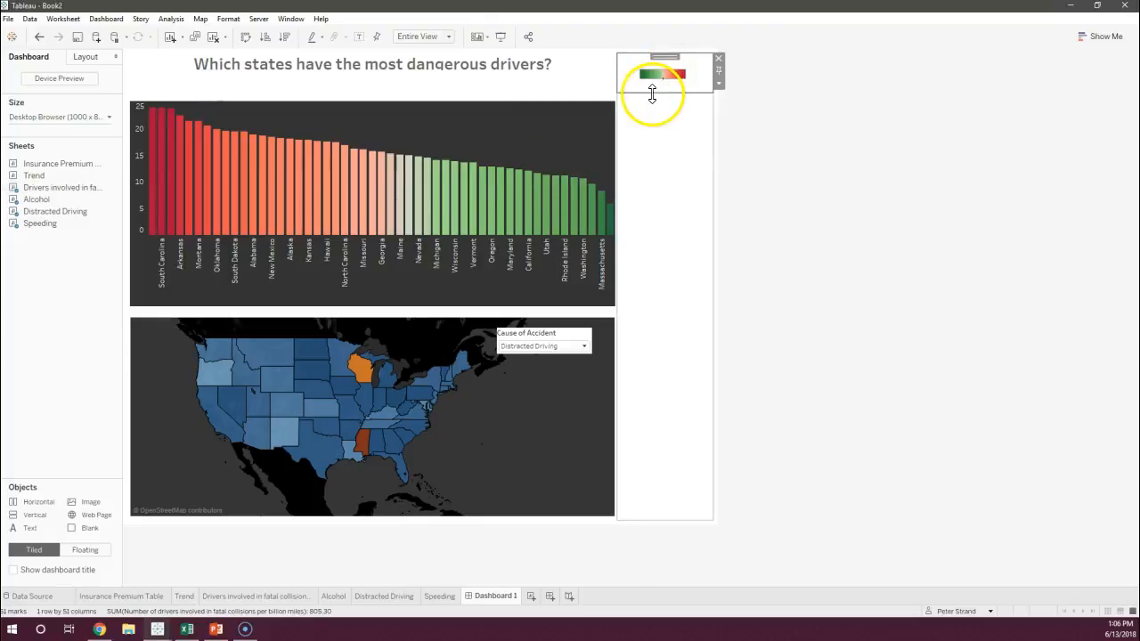
pyautogui.click(719, 58)
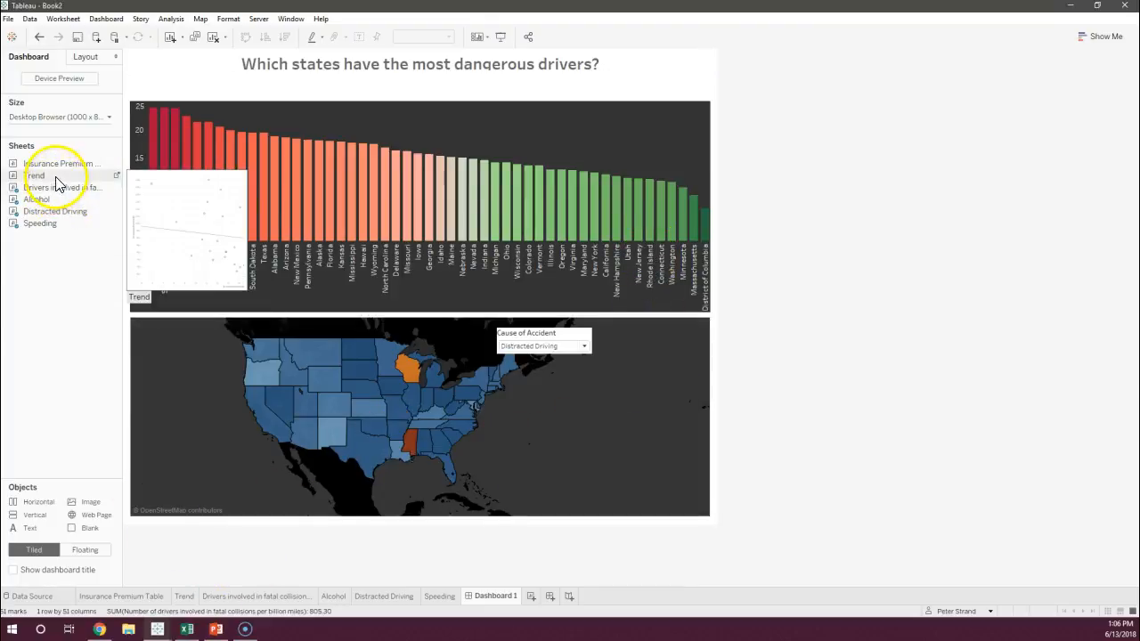
# Add the Insurance Premium Table as a full-height column right of the charts and narrow it to fit its values
pyautogui.moveTo(59, 172)
pyautogui.moveTo(59, 172); pyautogui.dragTo(368, 204)
pyautogui.moveTo(639, 215); pyautogui.dragTo(715, 249)
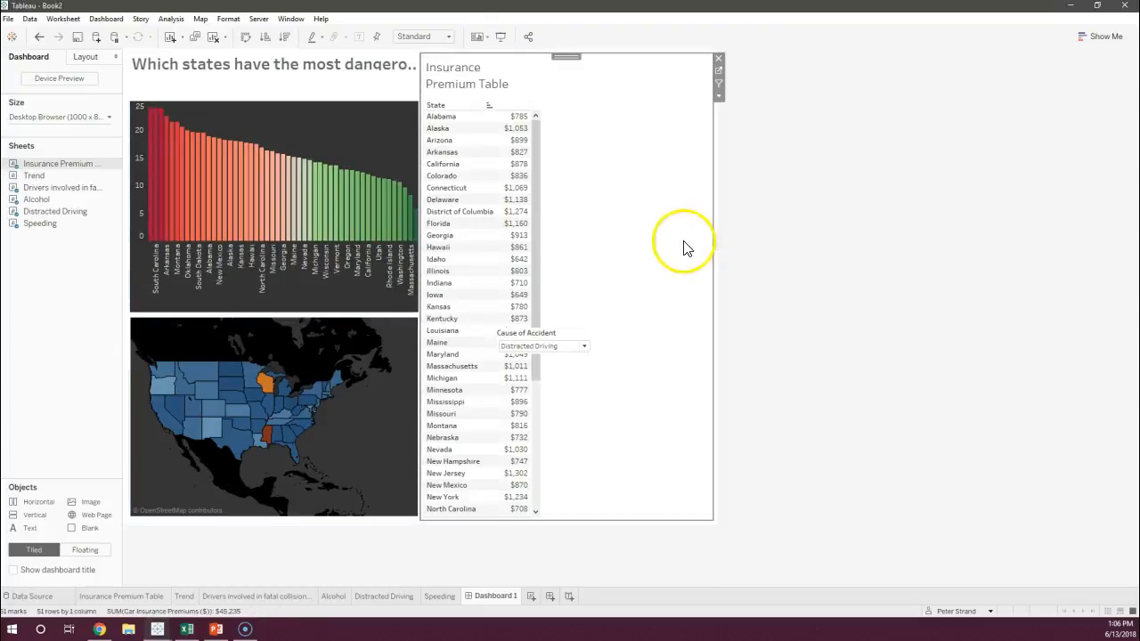
pyautogui.moveTo(418, 295); pyautogui.dragTo(593, 307)
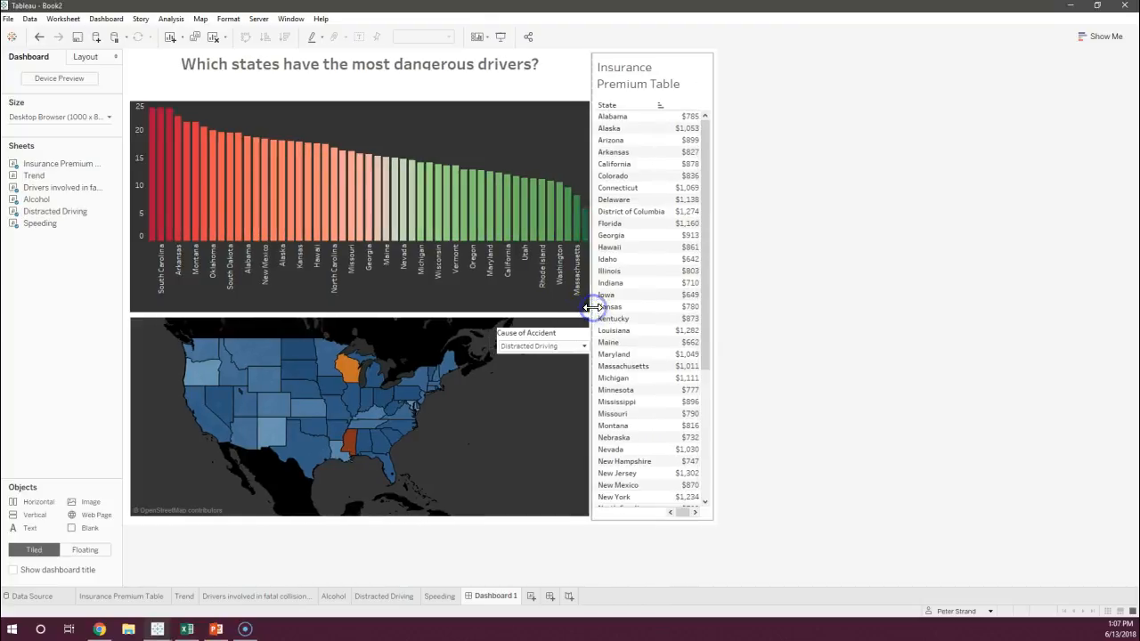
pyautogui.click(677, 84)
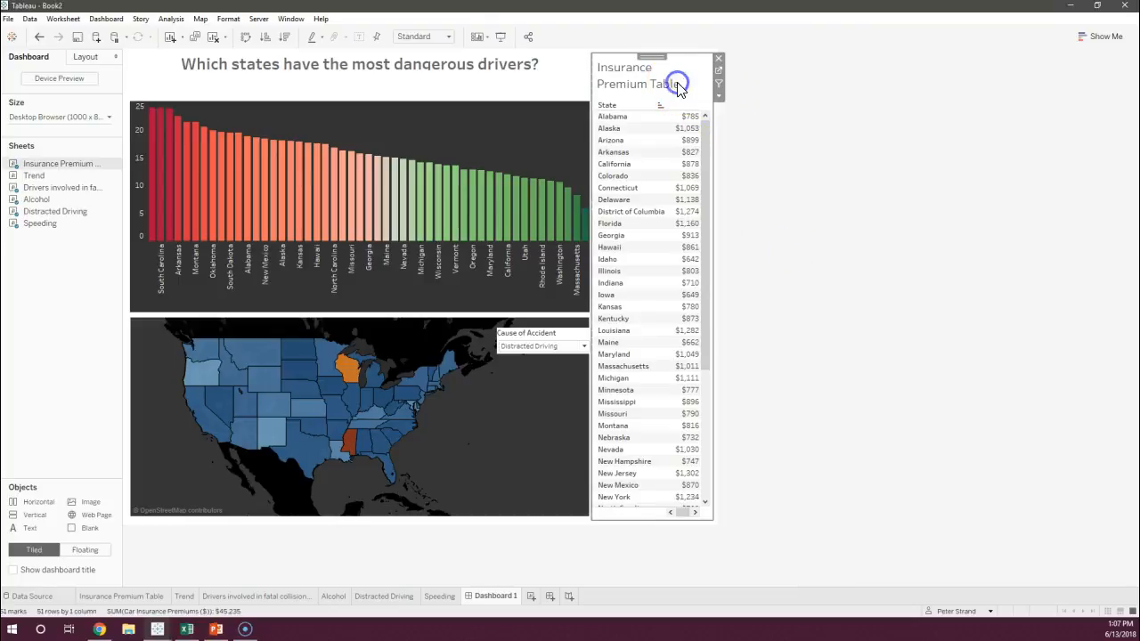
pyautogui.click(256, 324)
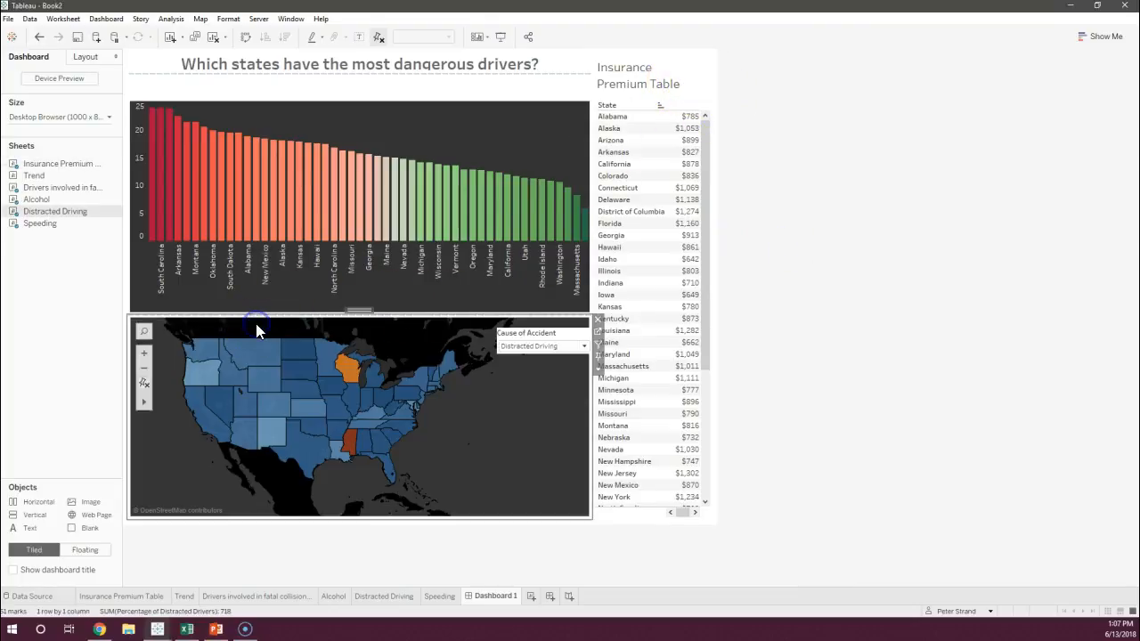
pyautogui.rightClick(254, 330)
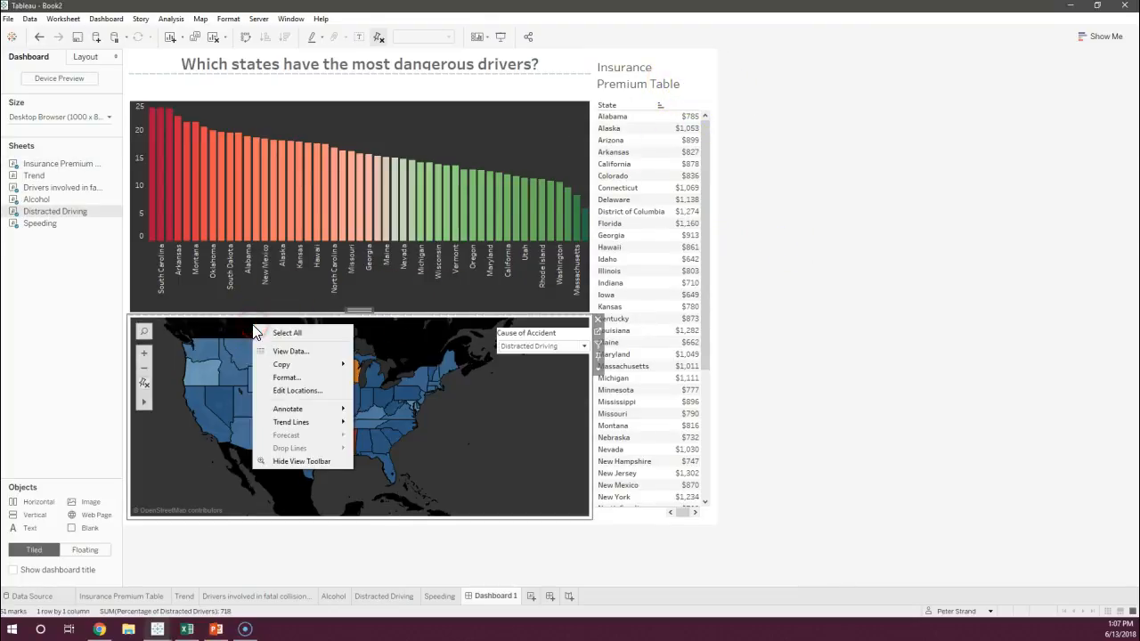
pyautogui.click(247, 332)
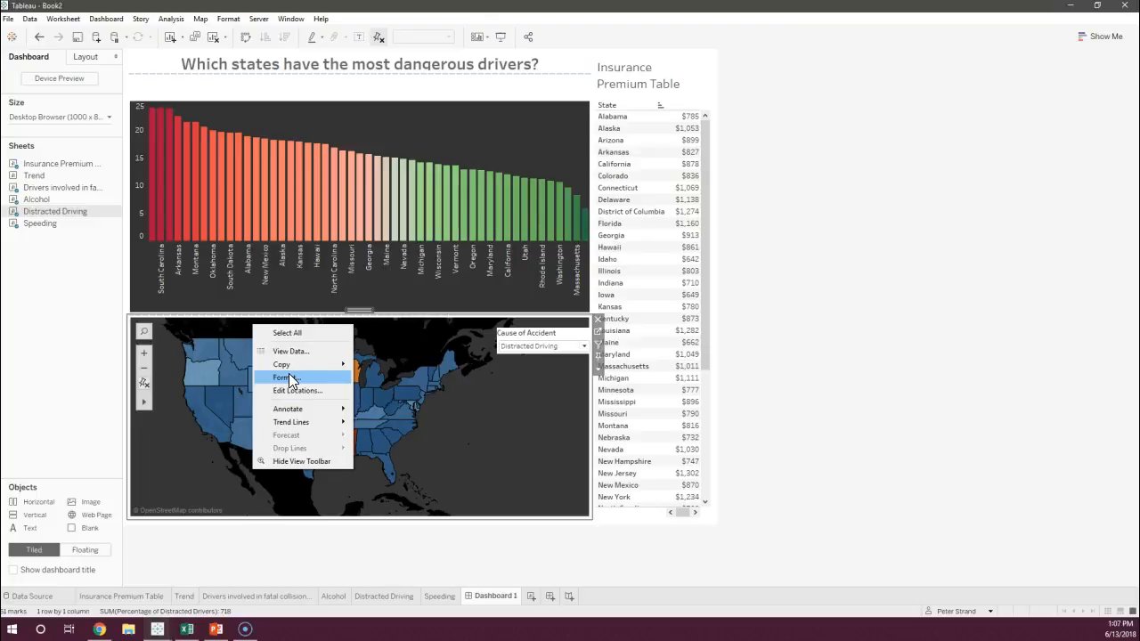
pyautogui.click(173, 437)
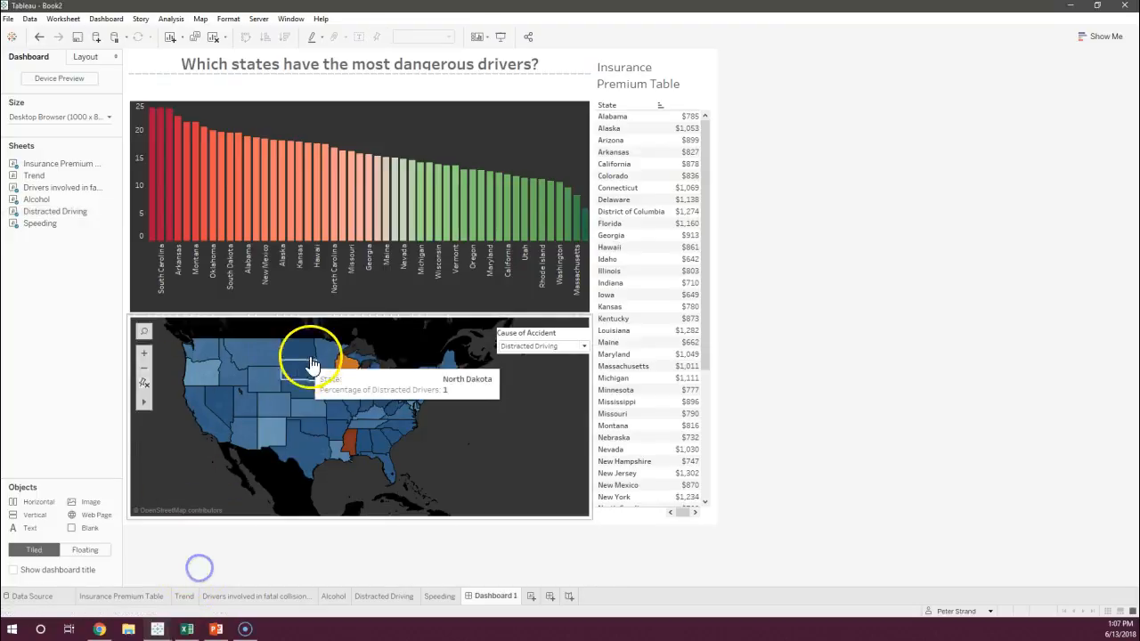
# Switch the Cause of Accident between Alcohol Impairment, Distracted Driving and Speeding to compare how each map is arranged with the bar chart
pyautogui.click(559, 347)
pyautogui.click(560, 359)
pyautogui.click(577, 347)
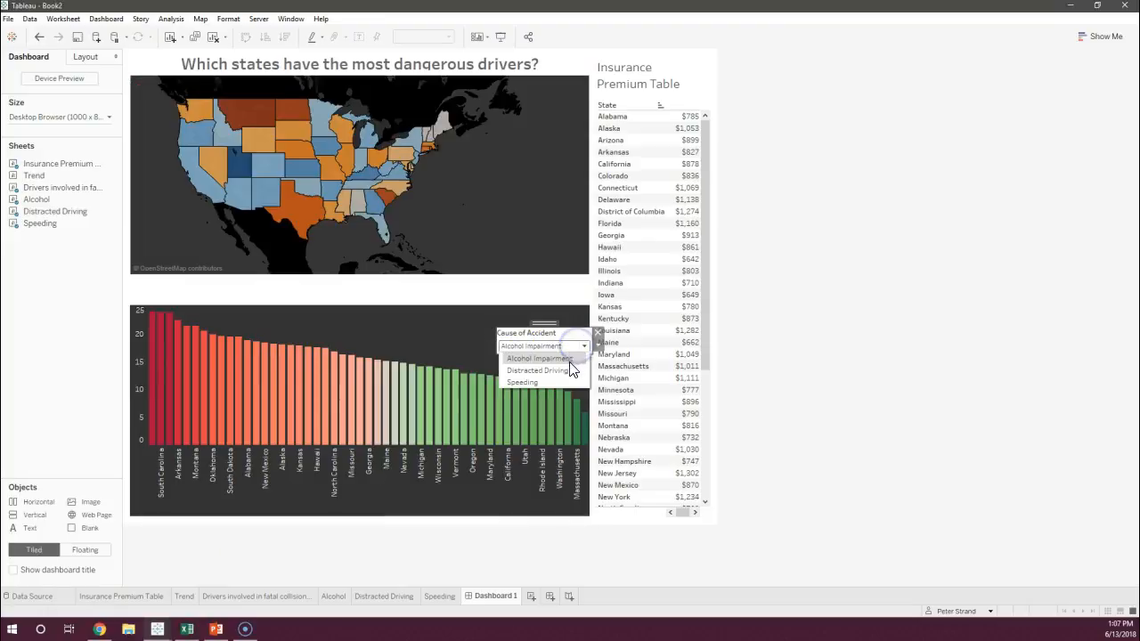
pyautogui.click(572, 371)
pyautogui.click(579, 348)
pyautogui.click(543, 382)
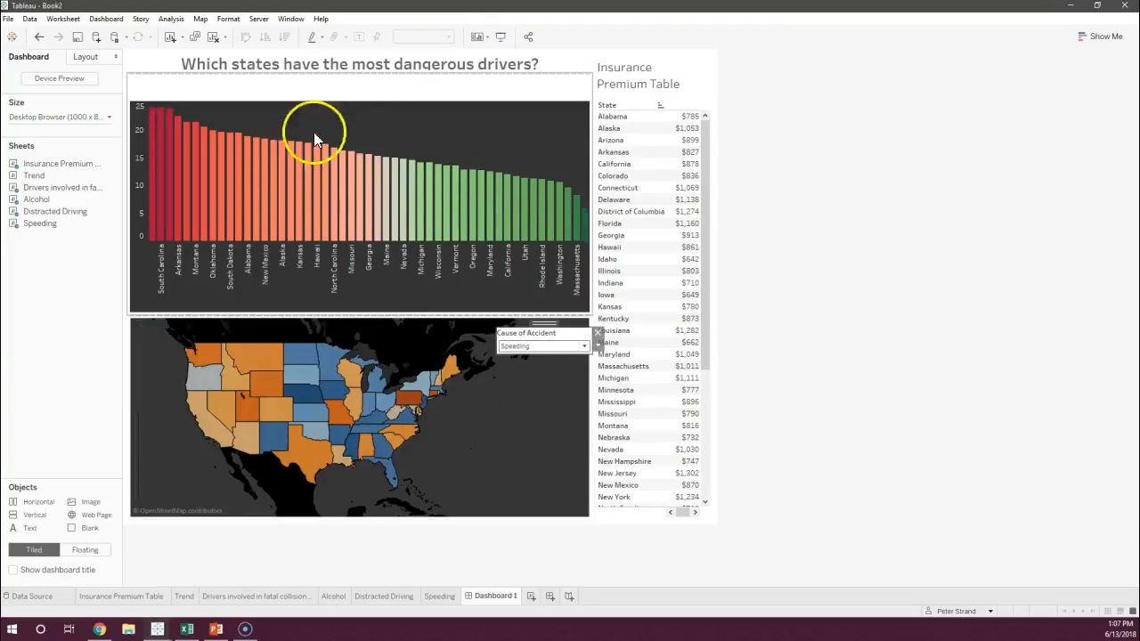
pyautogui.click(579, 348)
pyautogui.click(575, 358)
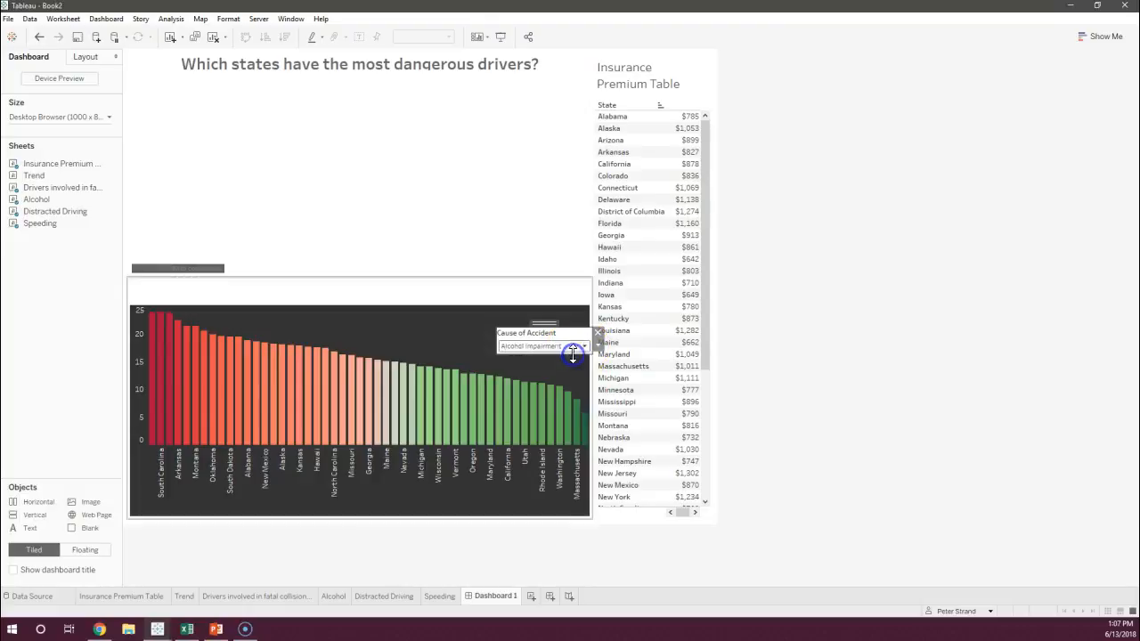
pyautogui.click(578, 348)
pyautogui.click(567, 370)
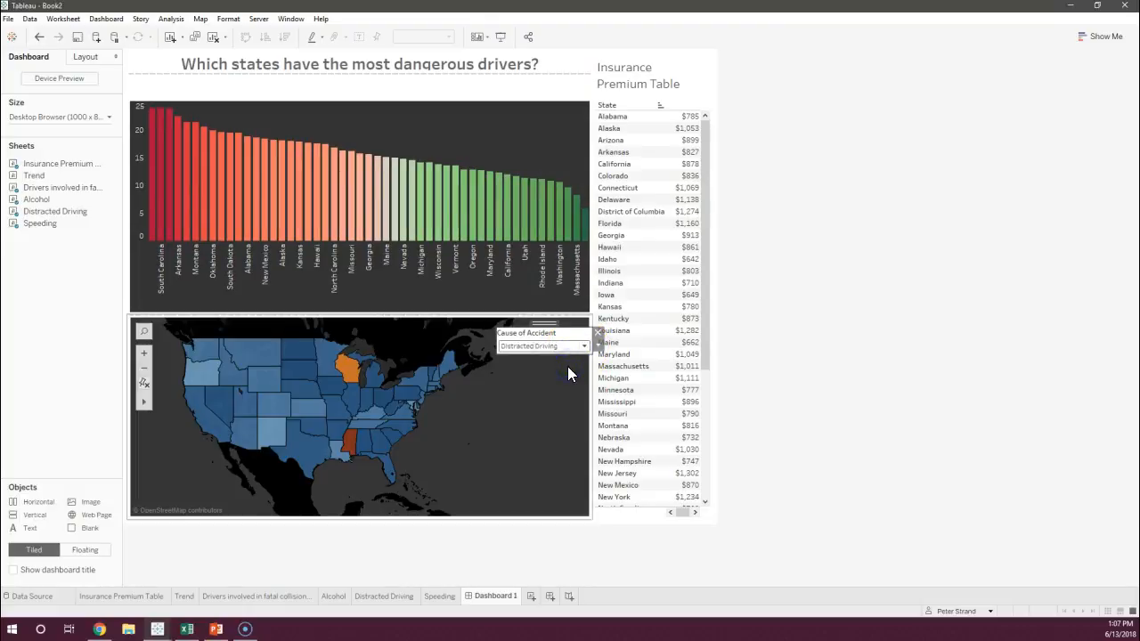
# Try inserting a blank object between the bar chart and the Distracted Driving map, shrinking it to a thin strip
pyautogui.moveTo(142, 439); pyautogui.dragTo(281, 340)
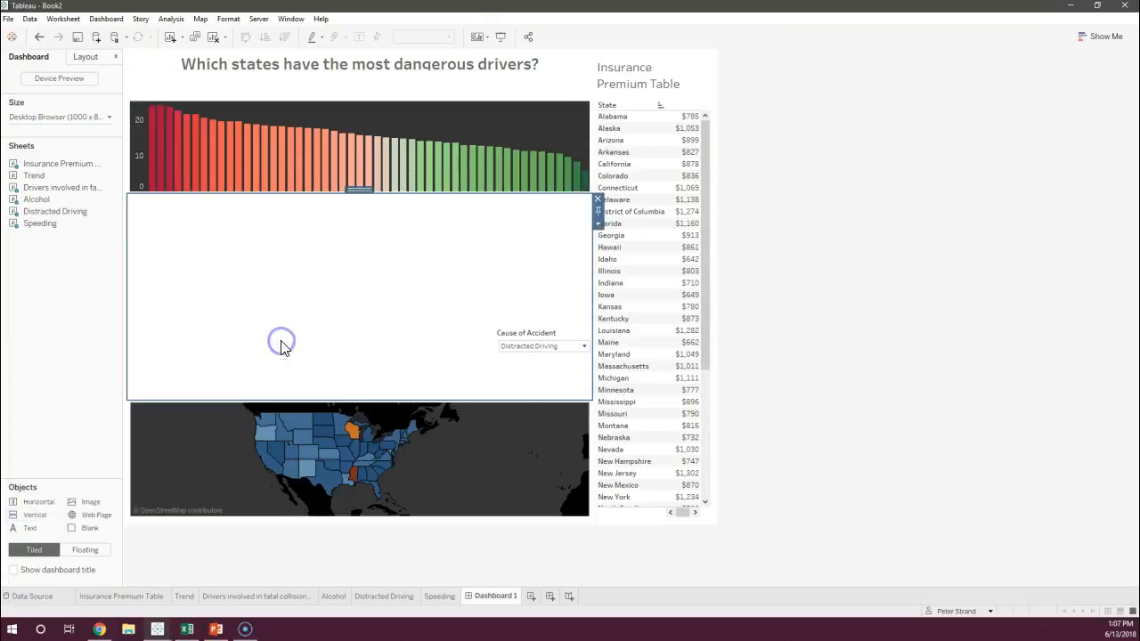
pyautogui.click(302, 437)
pyautogui.moveTo(362, 395); pyautogui.dragTo(348, 332)
pyautogui.click(348, 309)
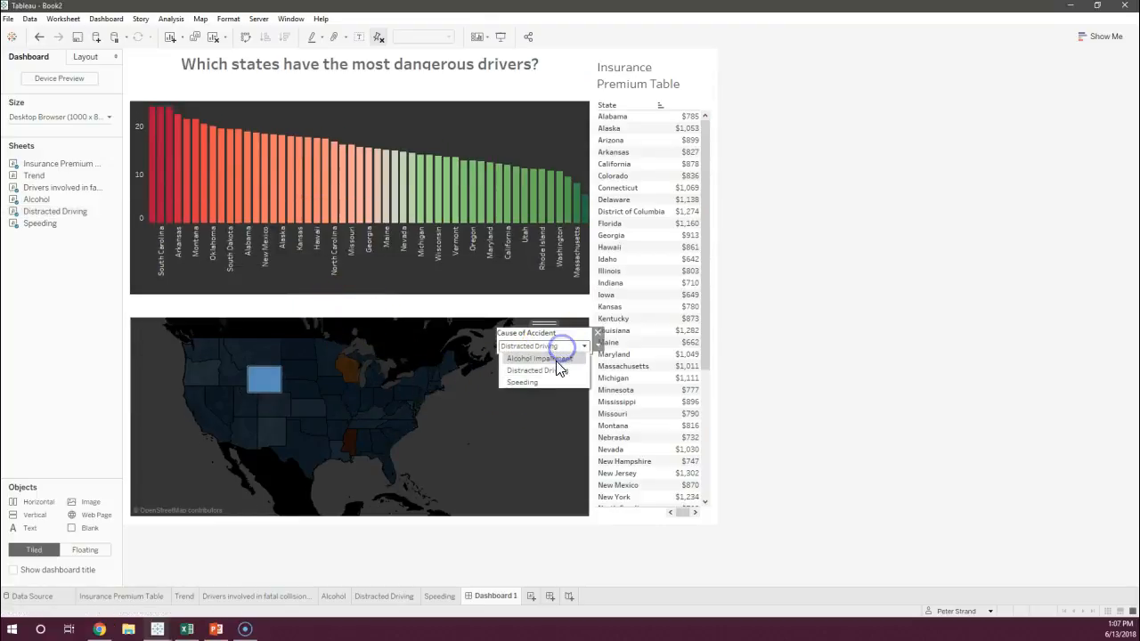
# Show the Alcohol Impairment map and move it below the fatal collisions bar chart
pyautogui.click(557, 358)
pyautogui.click(368, 168)
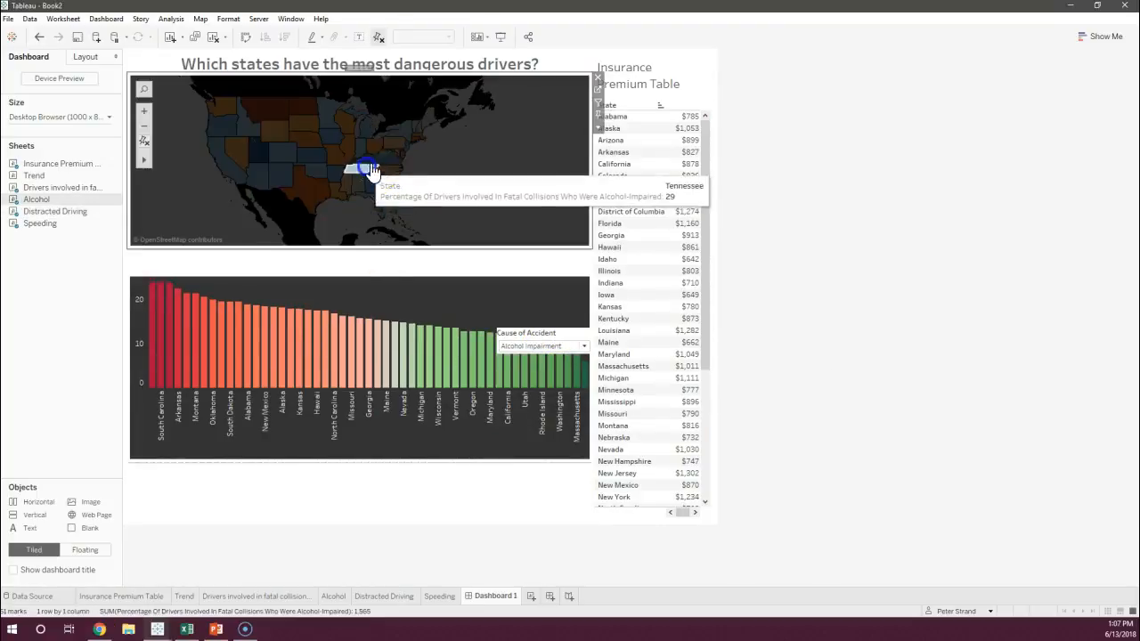
pyautogui.click(360, 106)
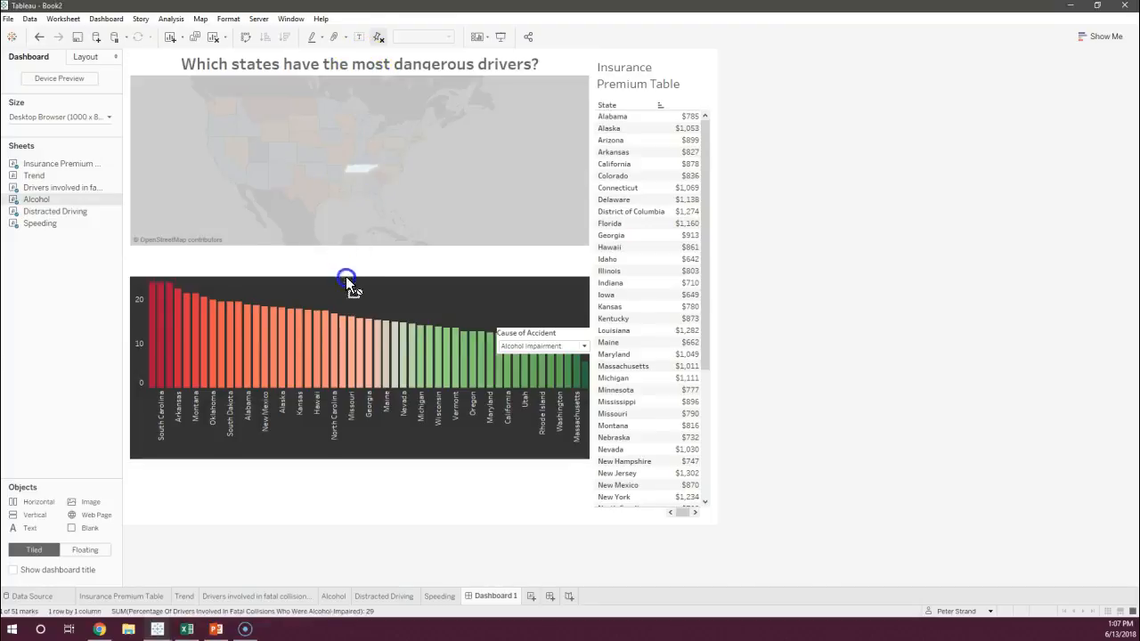
pyautogui.moveTo(356, 404); pyautogui.dragTo(360, 463)
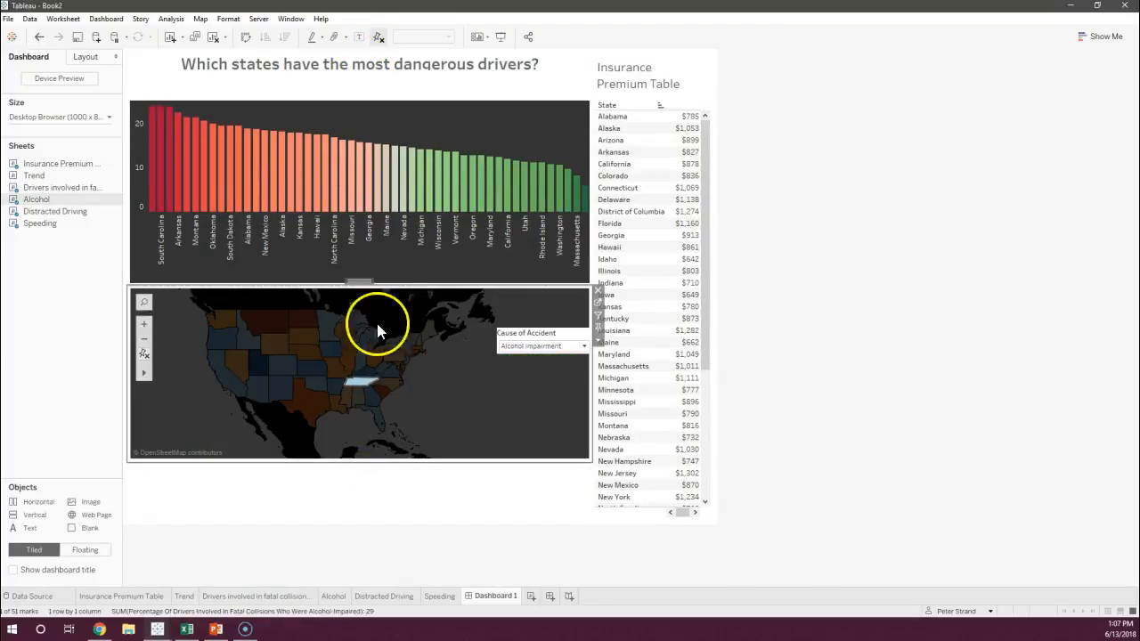
# Compare the map positions across the accident causes and extend the Speeding map upward to close the gap beneath the bar chart
pyautogui.click(574, 345)
pyautogui.click(522, 383)
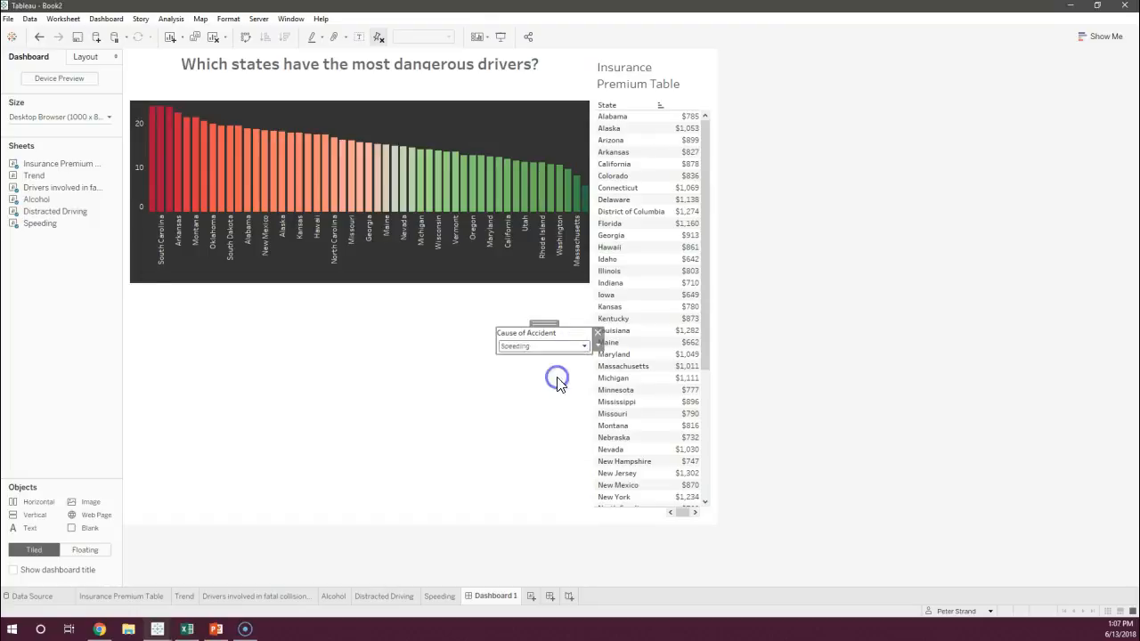
pyautogui.click(579, 349)
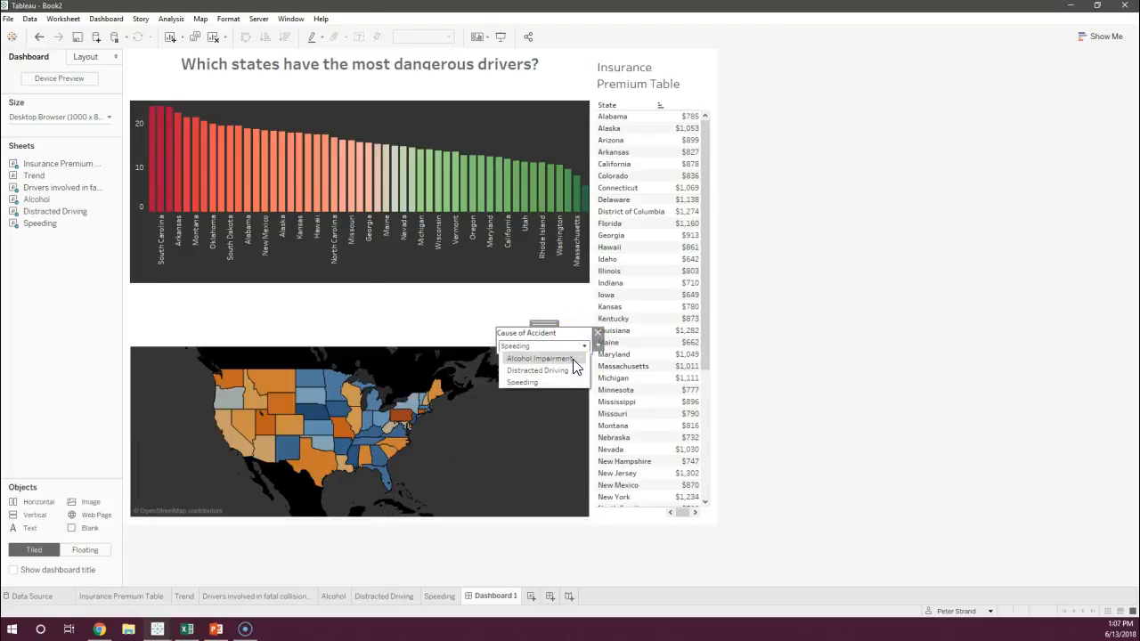
pyautogui.click(572, 358)
pyautogui.click(579, 351)
pyautogui.click(571, 370)
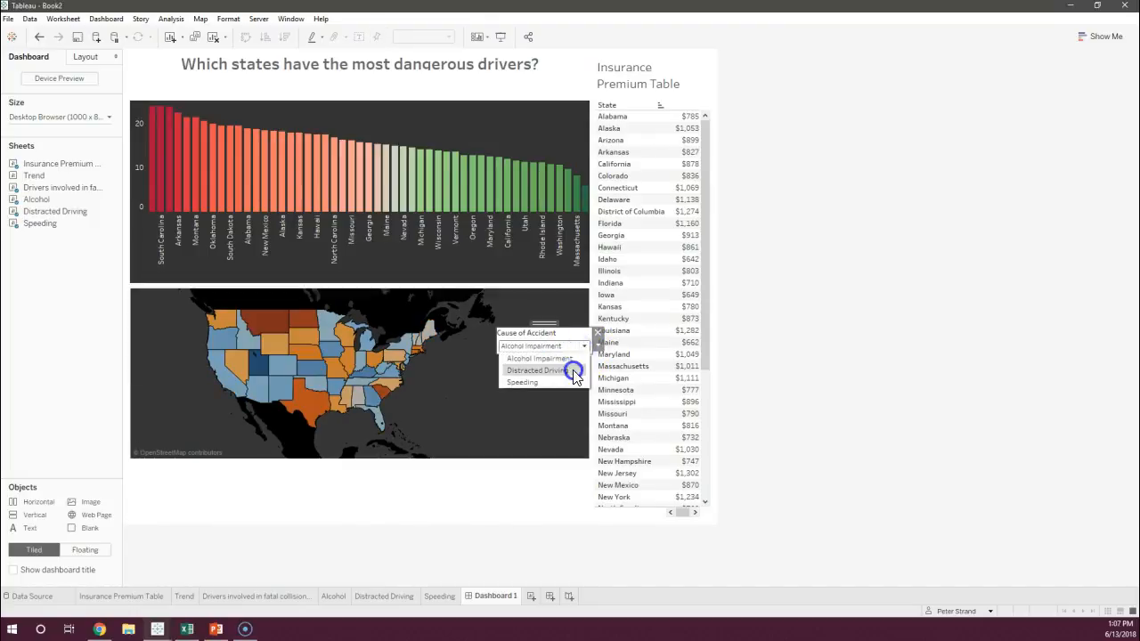
pyautogui.click(575, 382)
pyautogui.click(531, 397)
pyautogui.moveTo(359, 339); pyautogui.dragTo(359, 328)
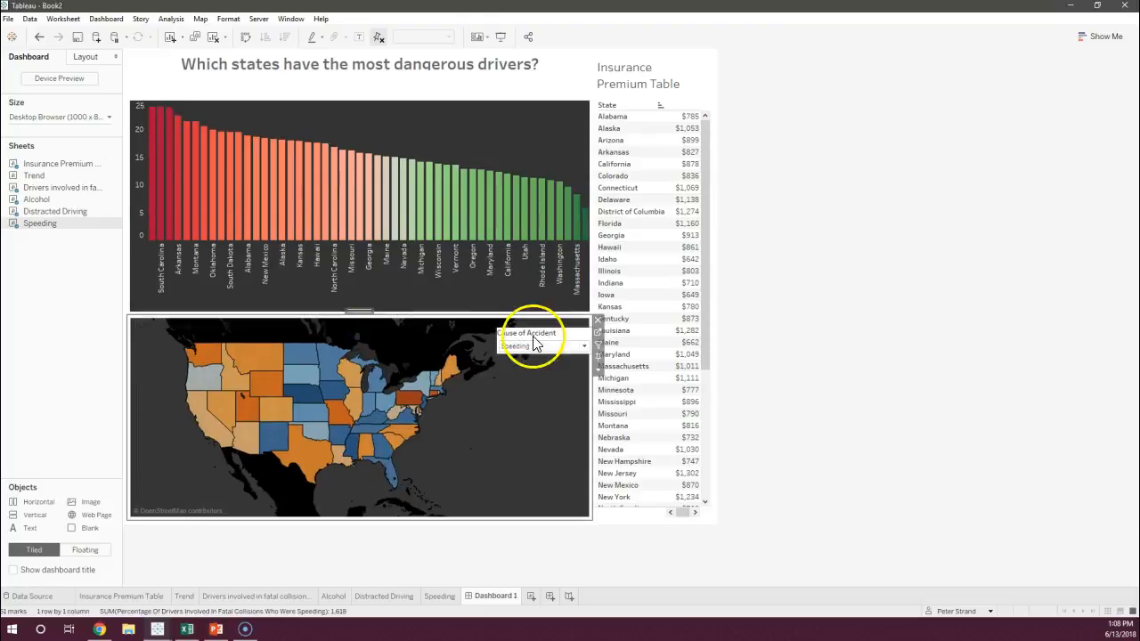
# Compare the Alcohol Impairment map with Distracted Driving and resize its upper and lower edges to match the other maps' placement
pyautogui.click(567, 347)
pyautogui.click(558, 359)
pyautogui.click(574, 346)
pyautogui.click(567, 371)
pyautogui.click(586, 345)
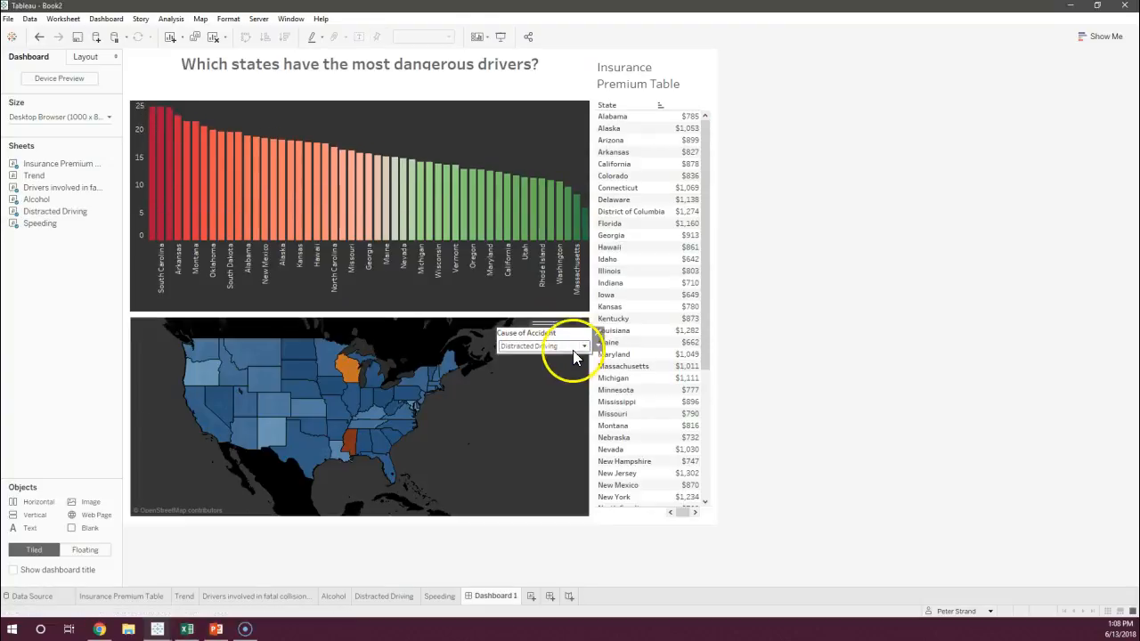
pyautogui.click(571, 366)
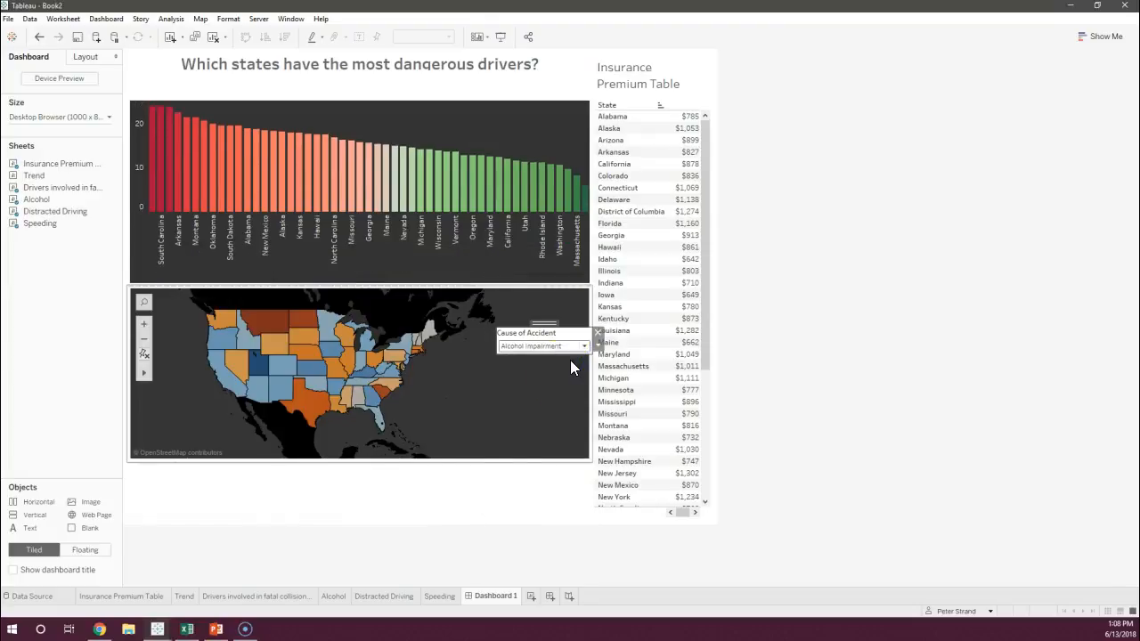
pyautogui.click(408, 481)
pyautogui.click(442, 347)
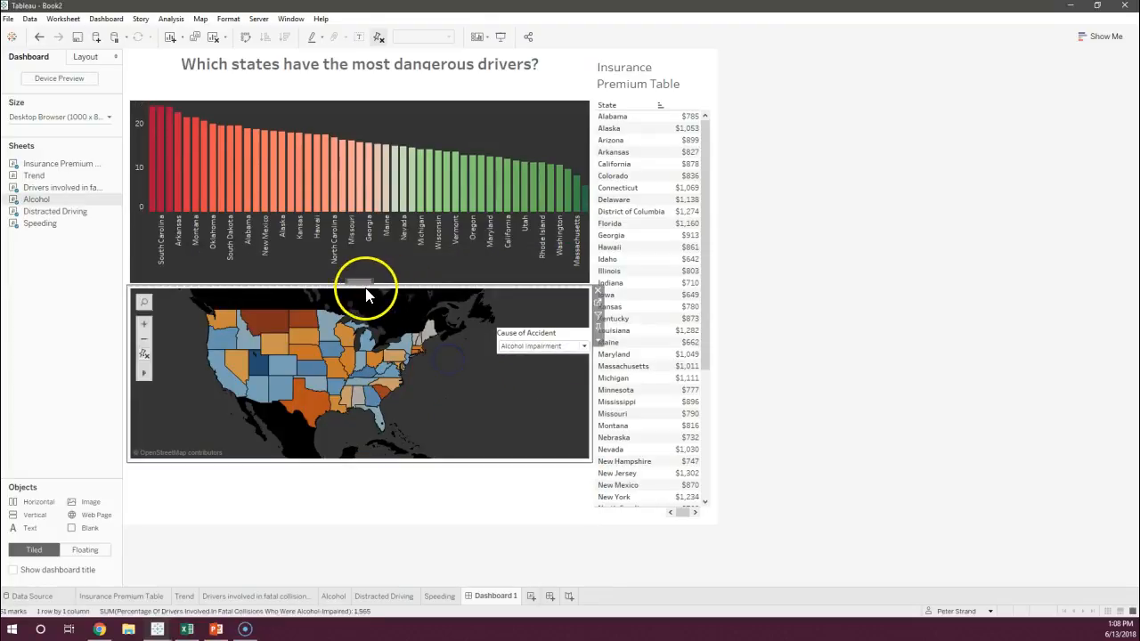
pyautogui.moveTo(361, 281); pyautogui.dragTo(366, 300)
pyautogui.moveTo(354, 458); pyautogui.dragTo(354, 485)
# Recheck the Distracted Driving layout, set the cause to Speeding, and move the Cause of Accident selector lower over the map
pyautogui.click(584, 346)
pyautogui.click(573, 369)
pyautogui.click(575, 349)
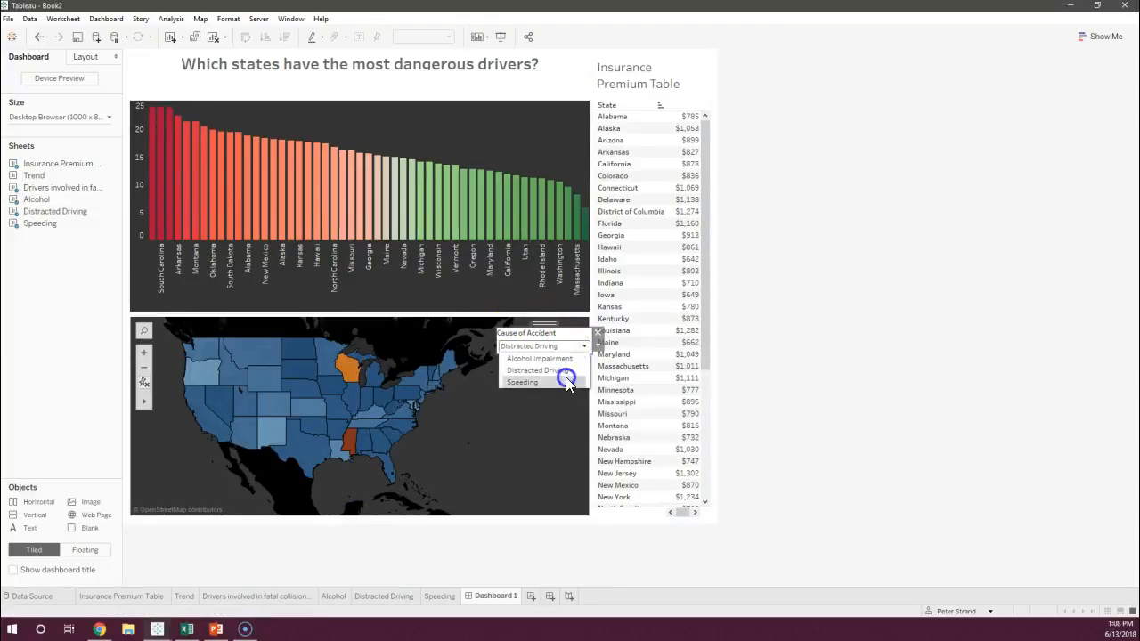
pyautogui.click(566, 382)
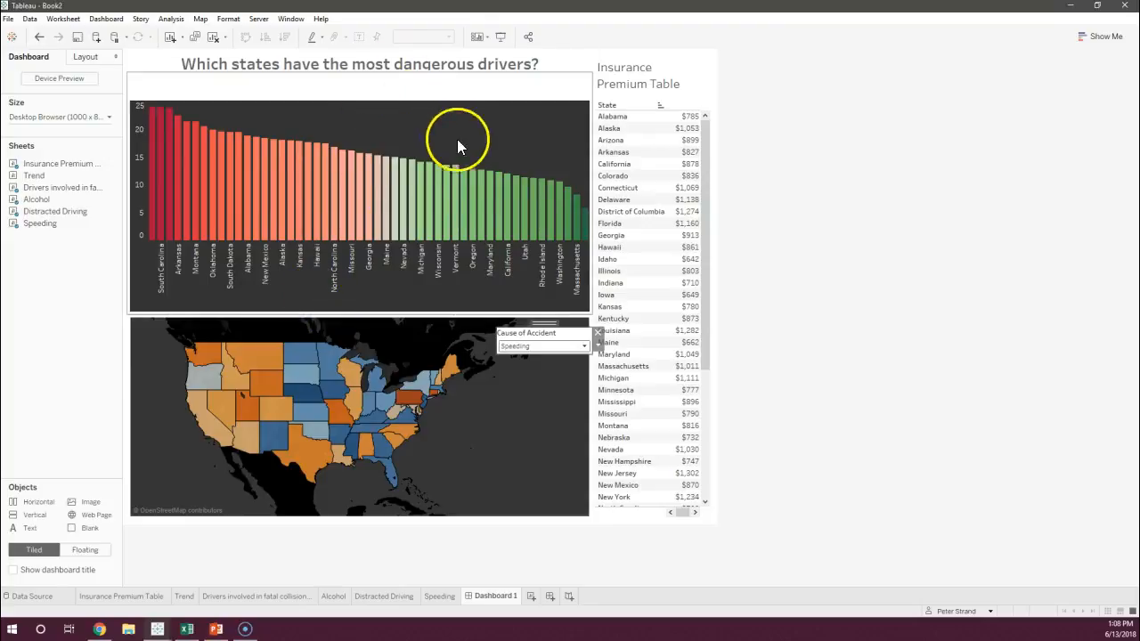
pyautogui.moveTo(547, 323); pyautogui.dragTo(524, 364)
pyautogui.click(852, 309)
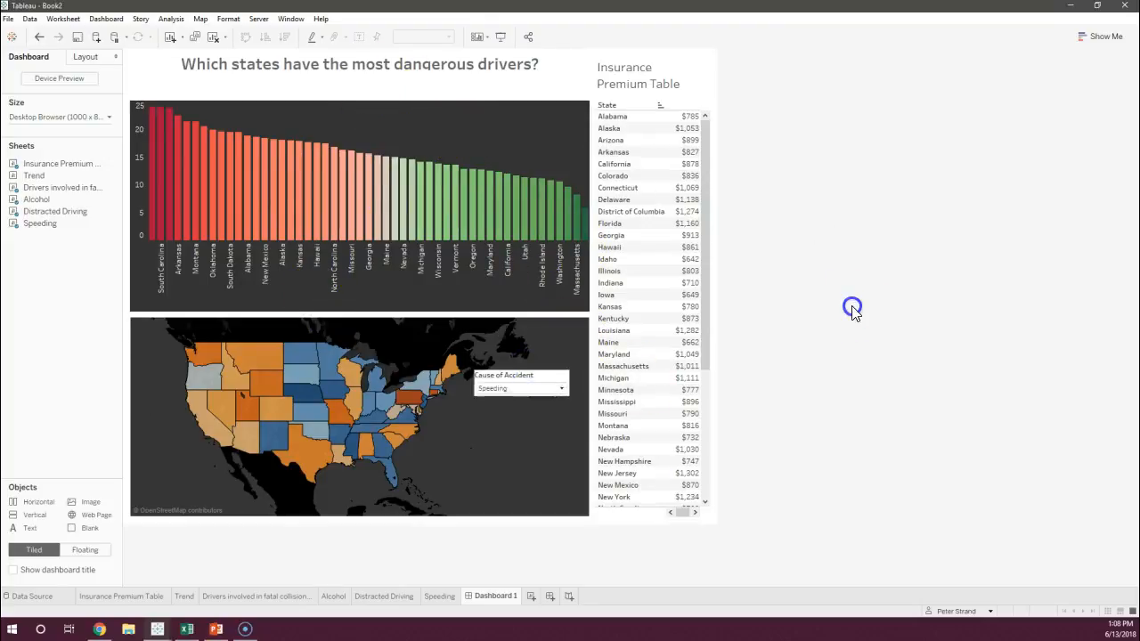
# Add a text object reading "Causes of Fatal Accidents by State" between the bar chart and the map
pyautogui.click(260, 89)
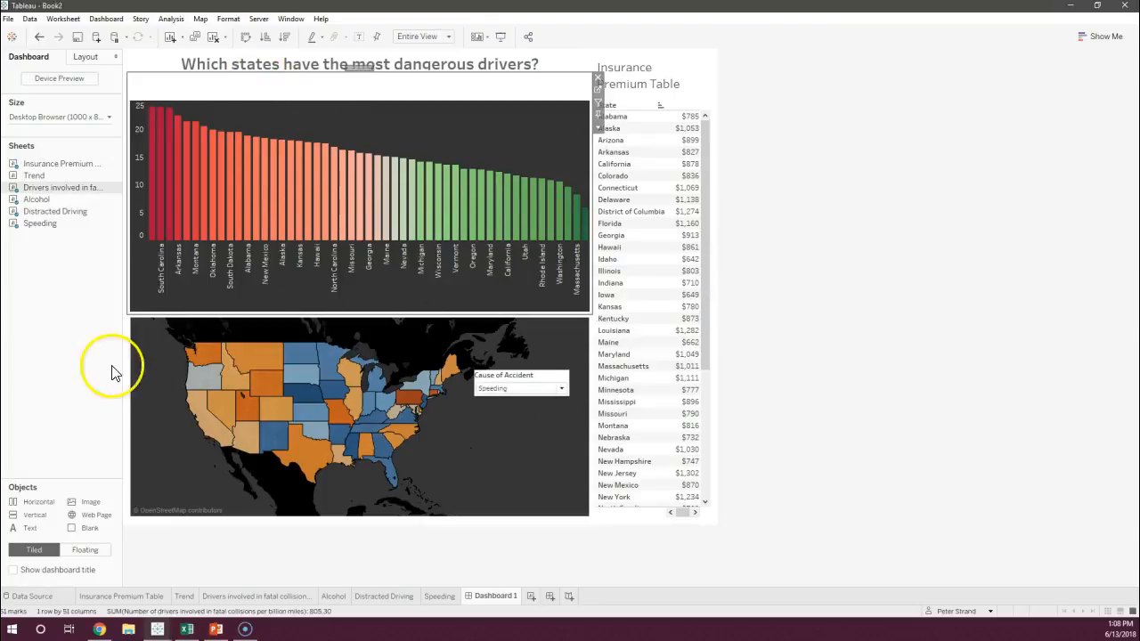
pyautogui.moveTo(40, 534); pyautogui.dragTo(290, 330)
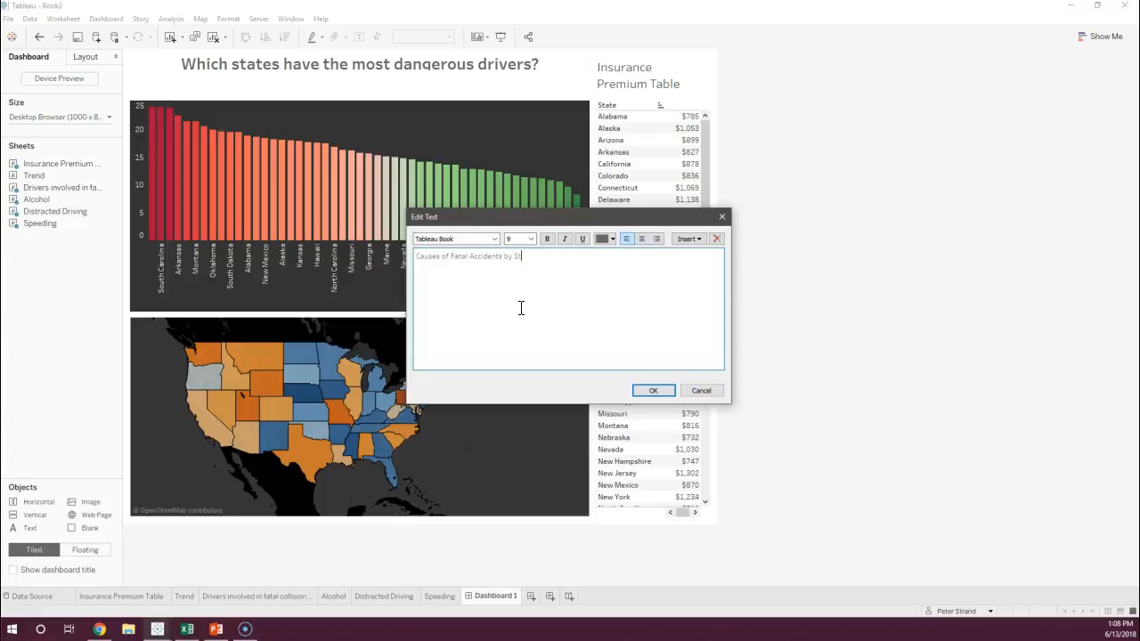
pyautogui.click(621, 388)
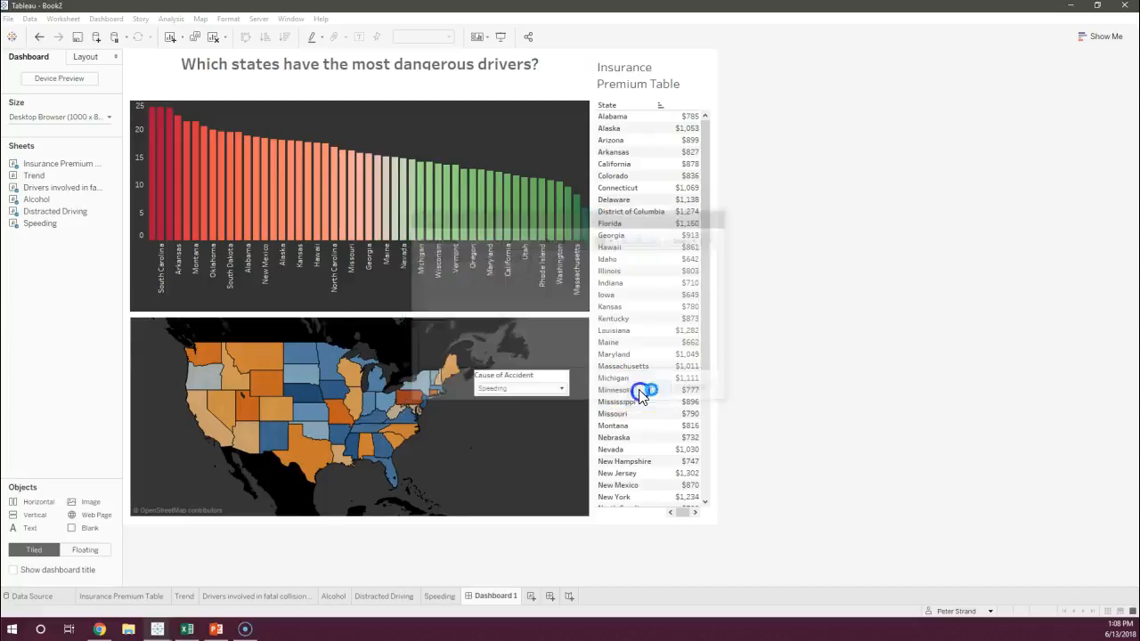
pyautogui.click(412, 350)
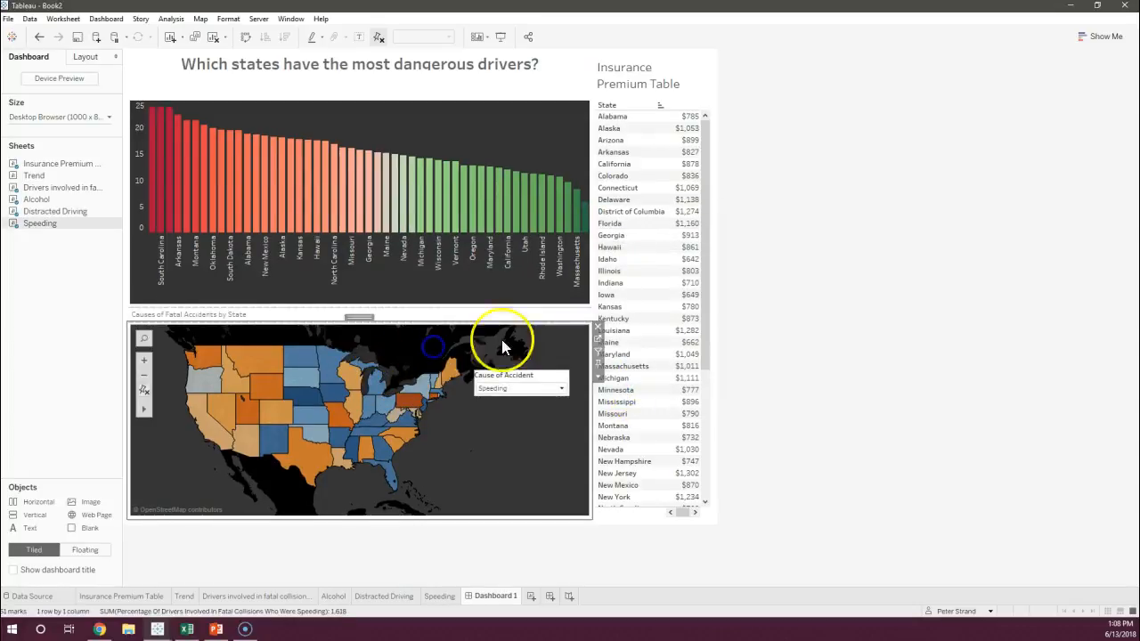
# Format the "Causes of Fatal Accidents by State" heading in Tableau Semibold at size 12
pyautogui.doubleClick(197, 316)
pyautogui.moveTo(542, 263); pyautogui.dragTo(422, 259)
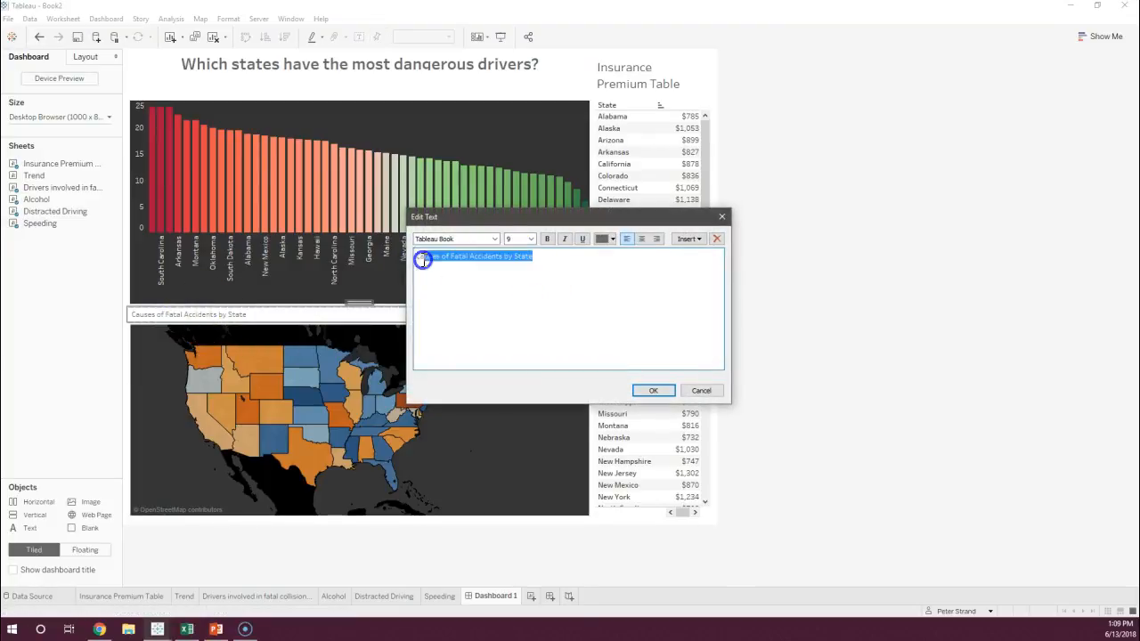
pyautogui.click(496, 237)
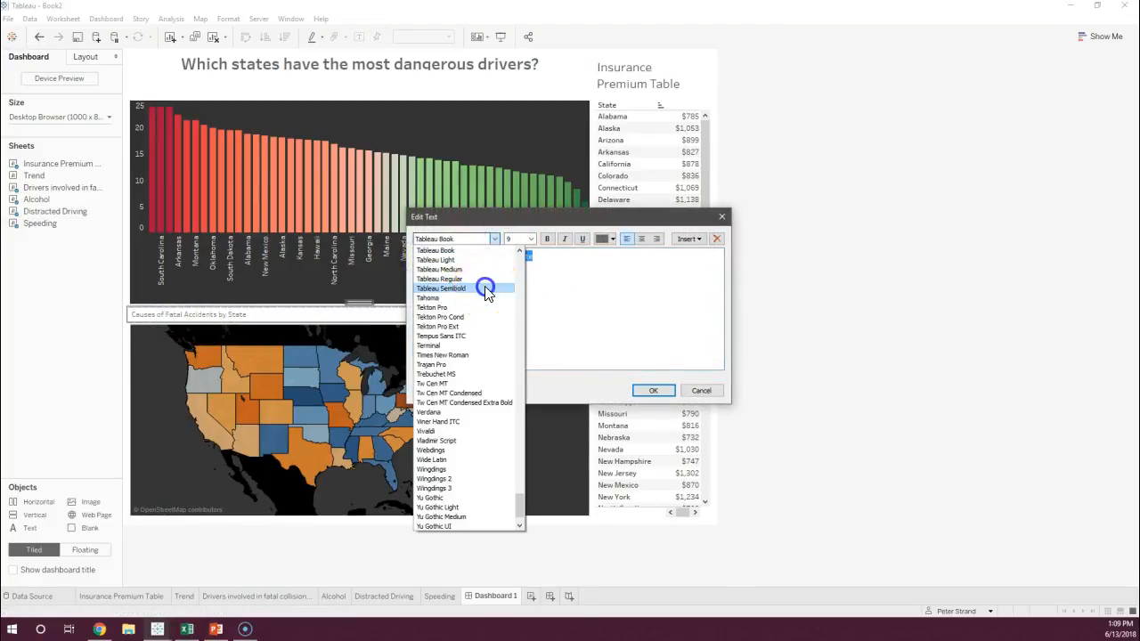
pyautogui.click(485, 287)
pyautogui.click(534, 238)
pyautogui.click(537, 288)
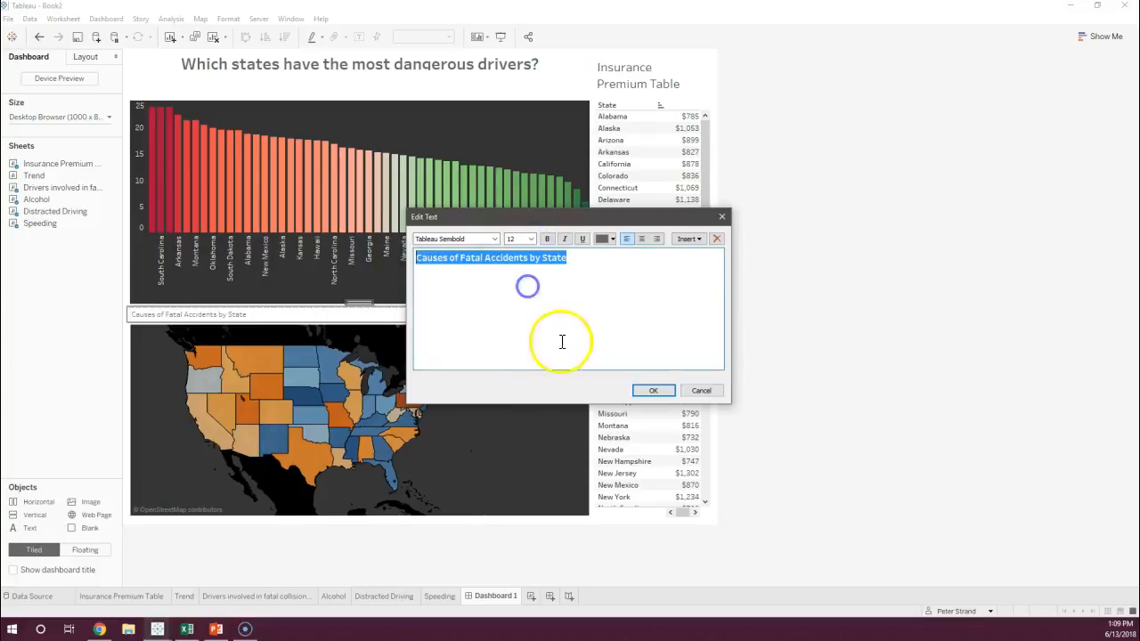
pyautogui.click(646, 392)
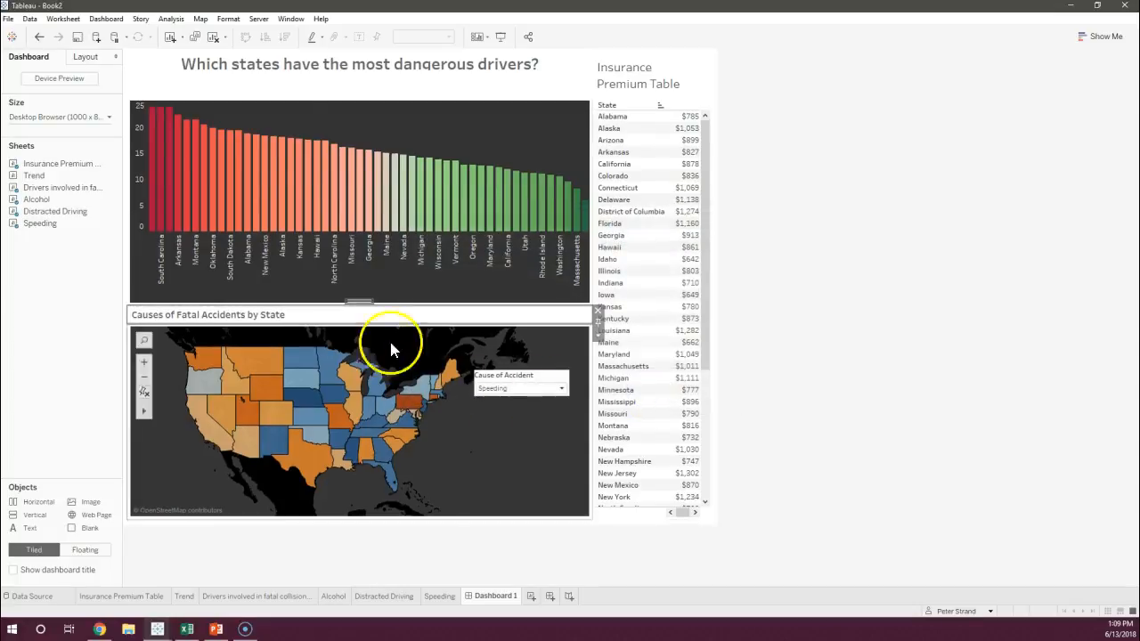
# Format the bar chart's title in near-black Tableau Semibold at size 12
pyautogui.click(214, 94)
pyautogui.rightClick(214, 94)
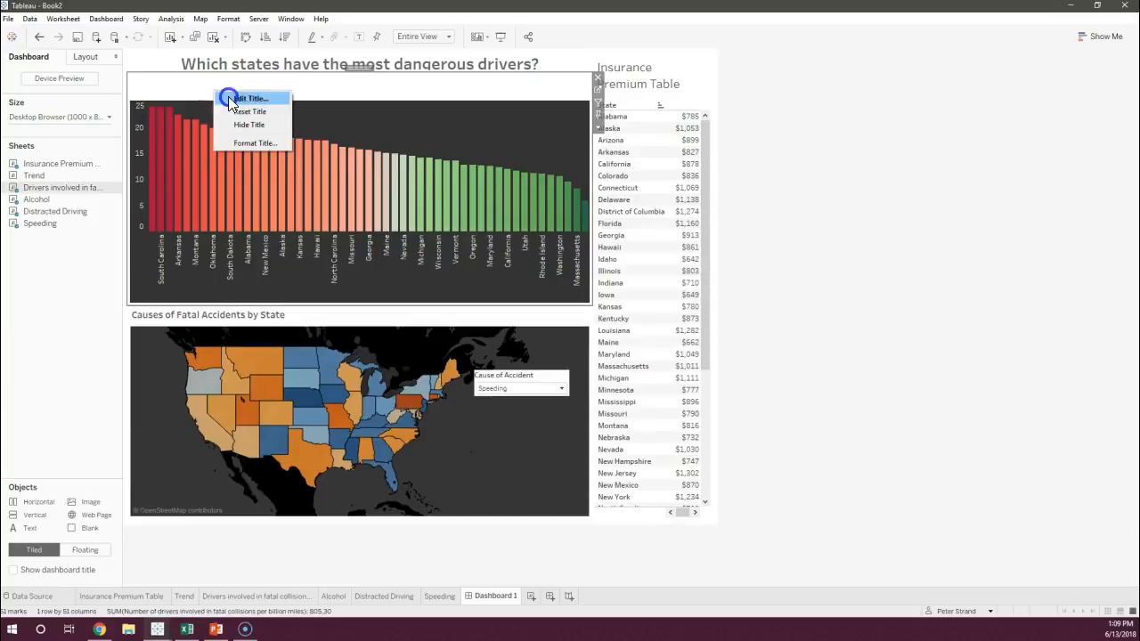
pyautogui.click(227, 97)
pyautogui.moveTo(496, 260); pyautogui.dragTo(407, 255)
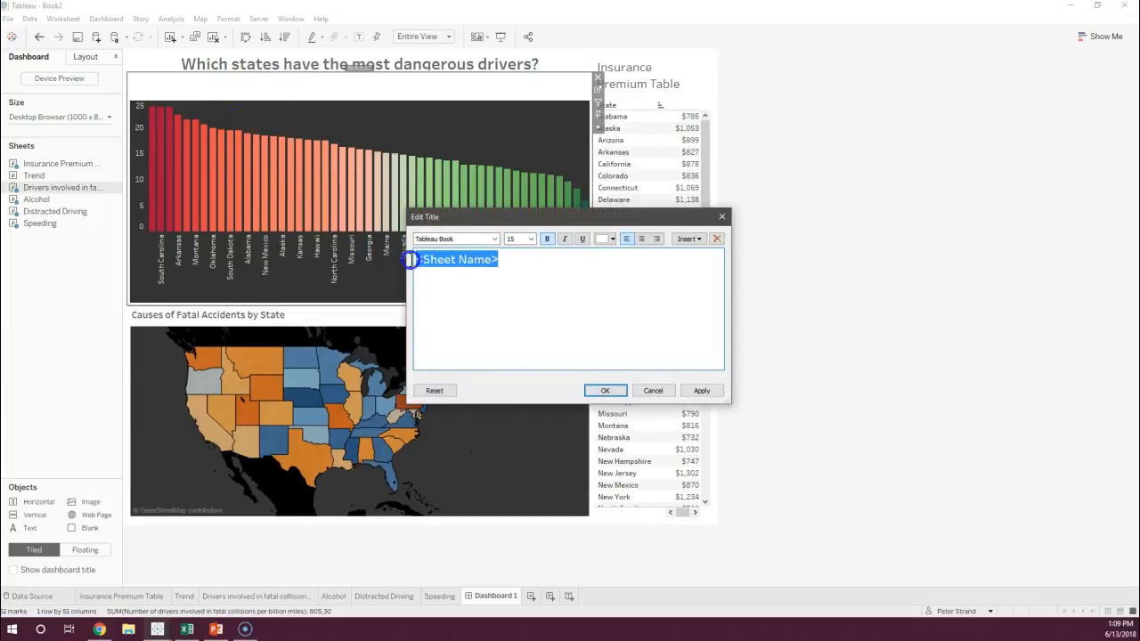
pyautogui.click(613, 240)
pyautogui.click(605, 268)
pyautogui.click(494, 238)
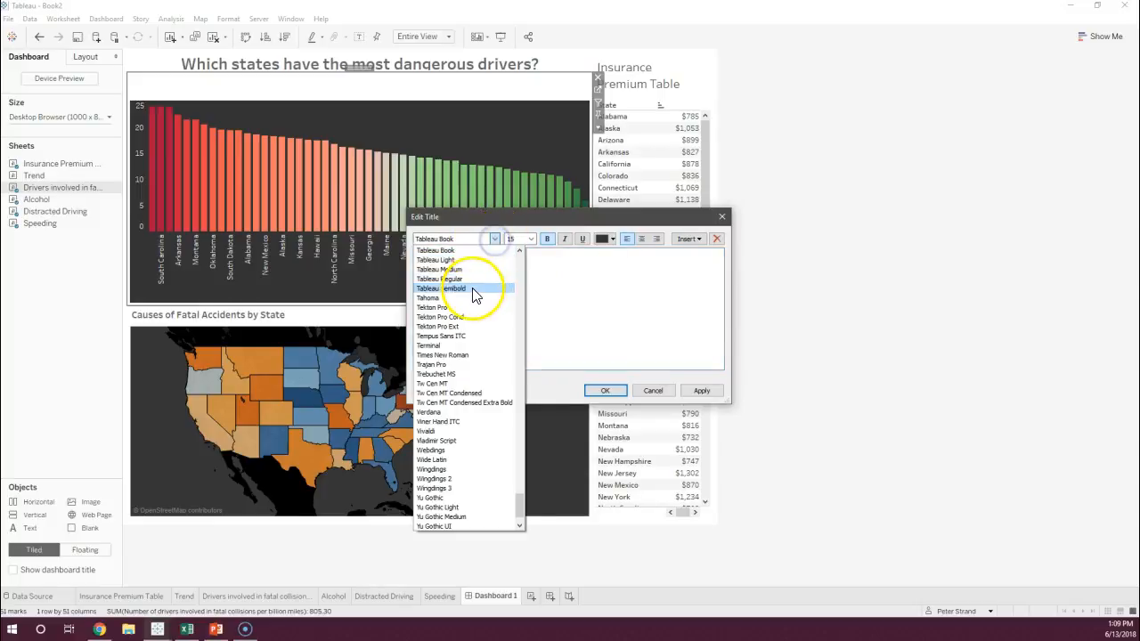
pyautogui.click(472, 290)
pyautogui.click(530, 238)
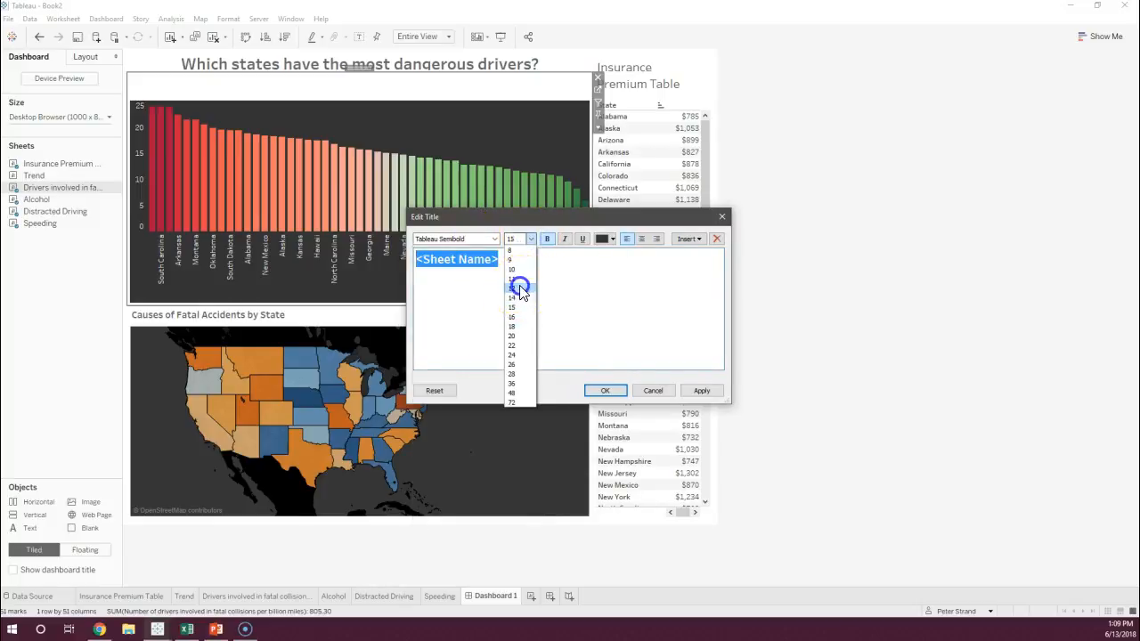
pyautogui.click(519, 287)
pyautogui.click(607, 389)
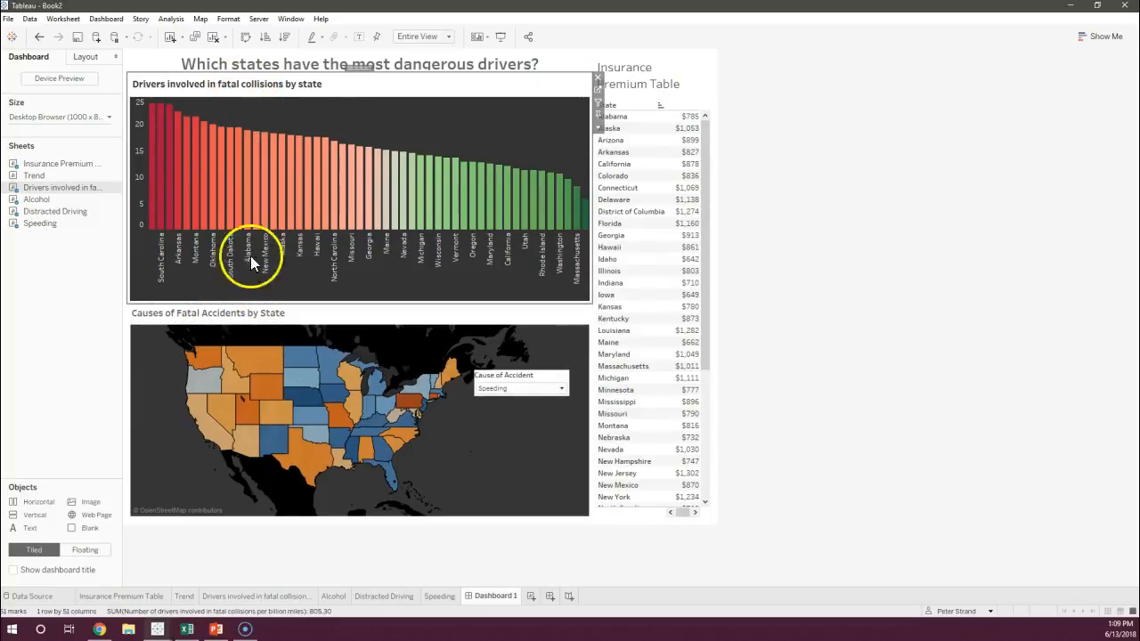
# Change the text colour of the "Causes of Fatal Accidents by State" heading to near-black
pyautogui.click(251, 317)
pyautogui.rightClick(252, 314)
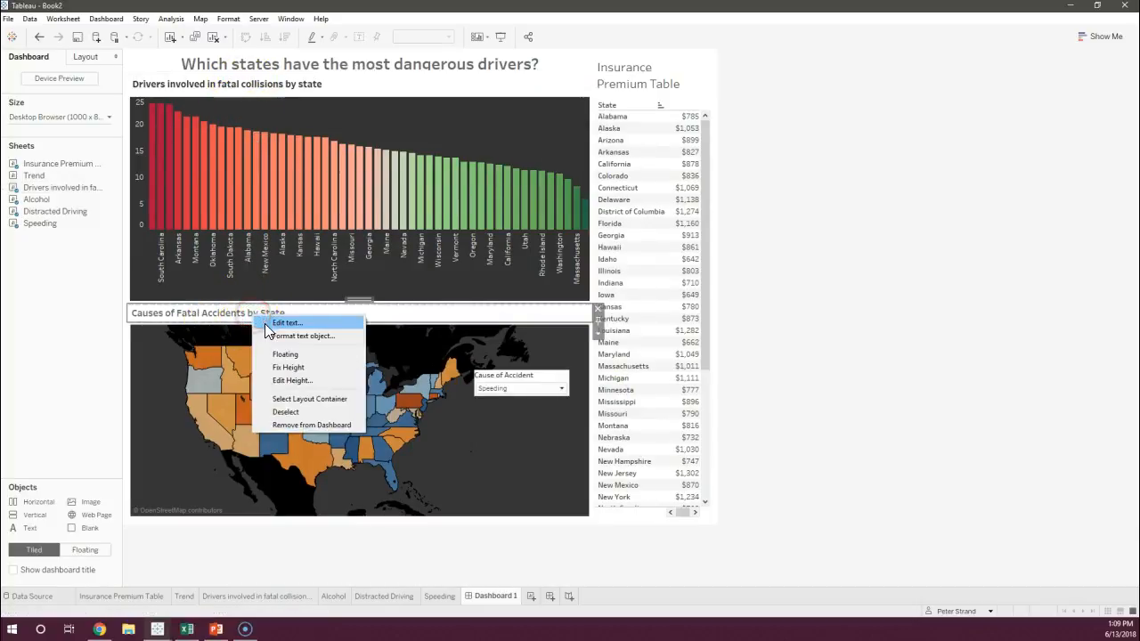
pyautogui.click(266, 326)
pyautogui.click(607, 240)
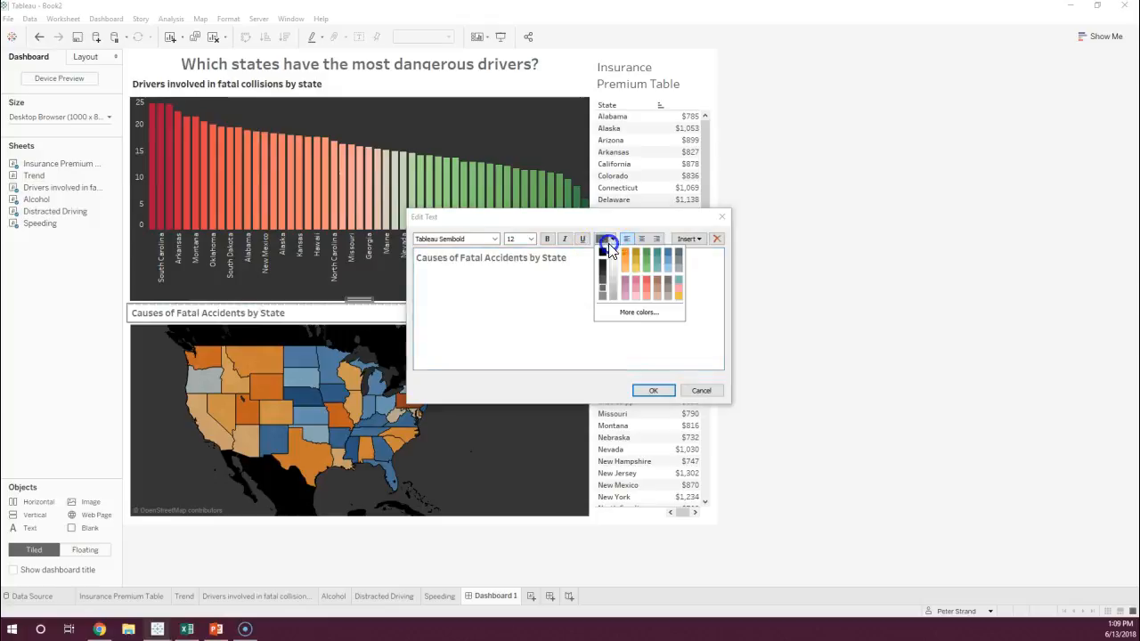
pyautogui.click(602, 268)
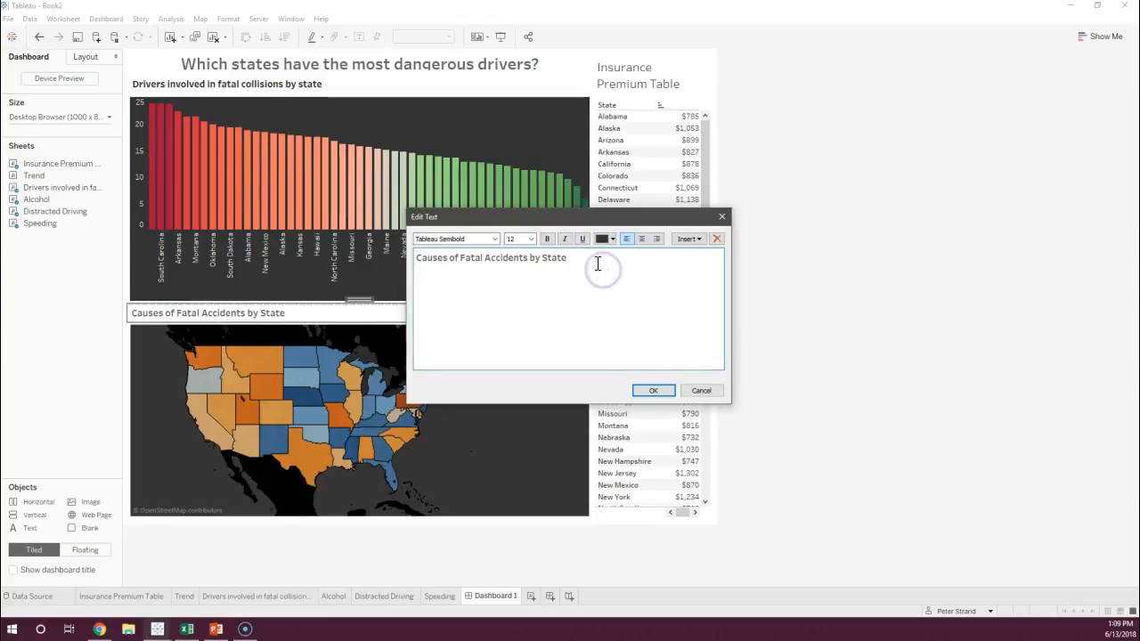
pyautogui.moveTo(567, 258); pyautogui.dragTo(402, 260)
pyautogui.click(606, 239)
pyautogui.click(603, 268)
pyautogui.click(651, 390)
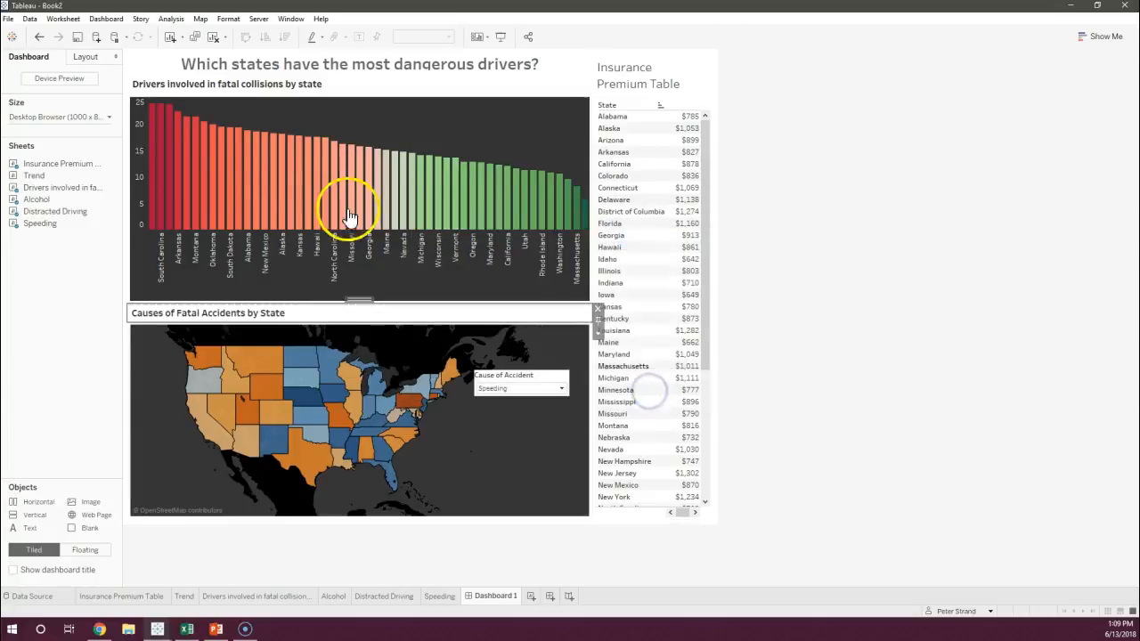
# Set the text colour of the "Drivers involved in fatal collisions by state" title to a dark shade matching the map heading
pyautogui.click(216, 89)
pyautogui.rightClick(218, 87)
pyautogui.click(224, 85)
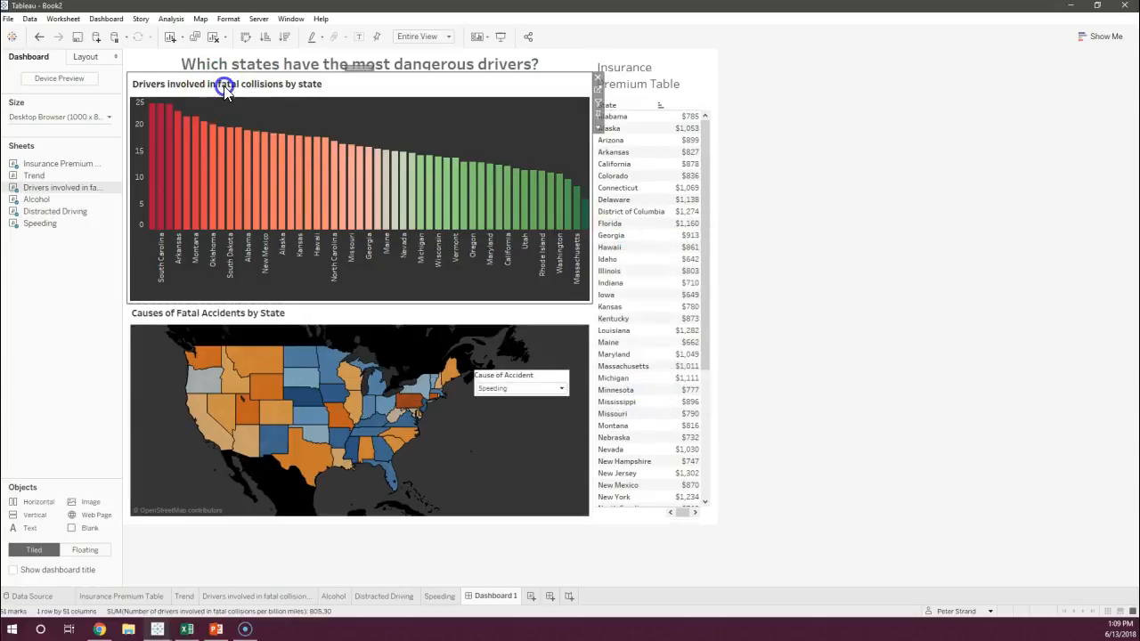
pyautogui.rightClick(227, 86)
pyautogui.click(254, 93)
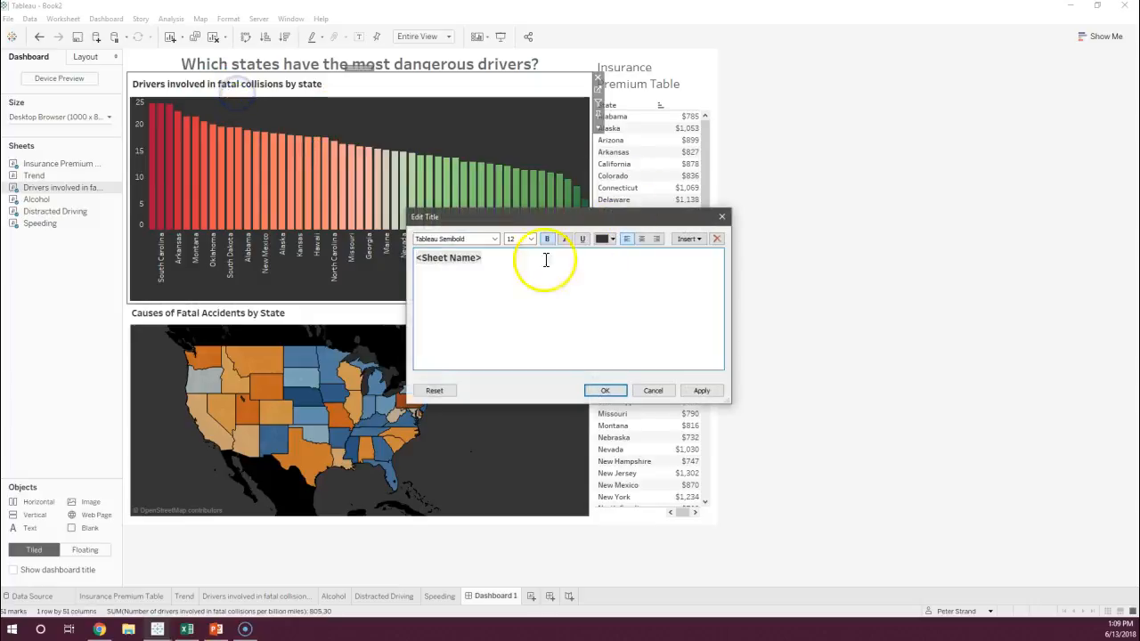
pyautogui.moveTo(503, 256); pyautogui.dragTo(426, 255)
pyautogui.click(603, 238)
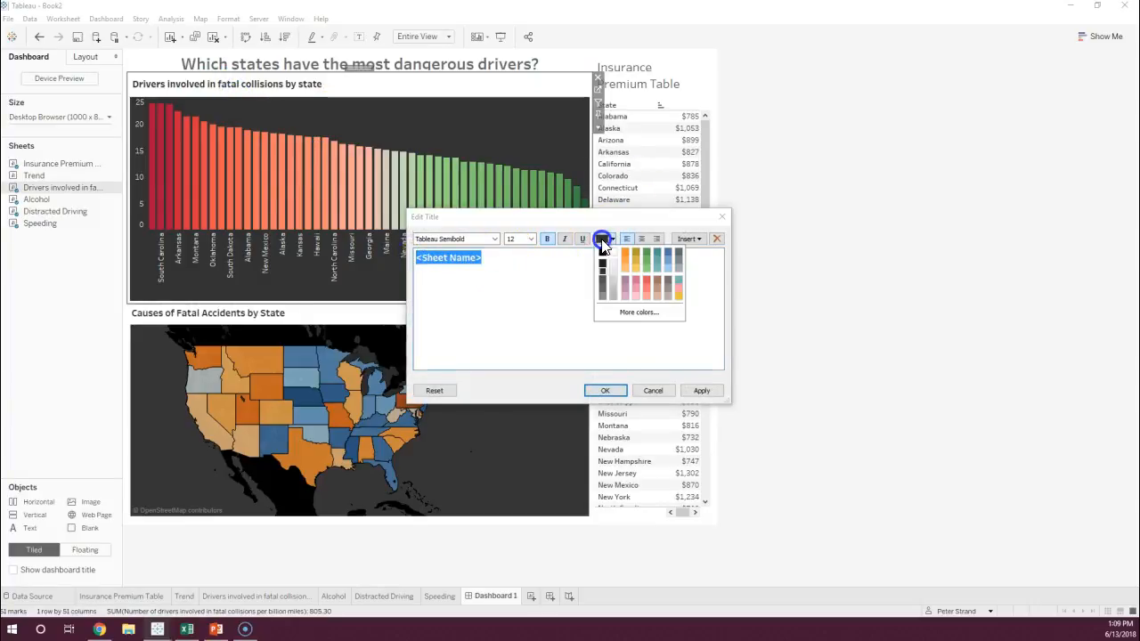
pyautogui.click(602, 273)
pyautogui.click(609, 390)
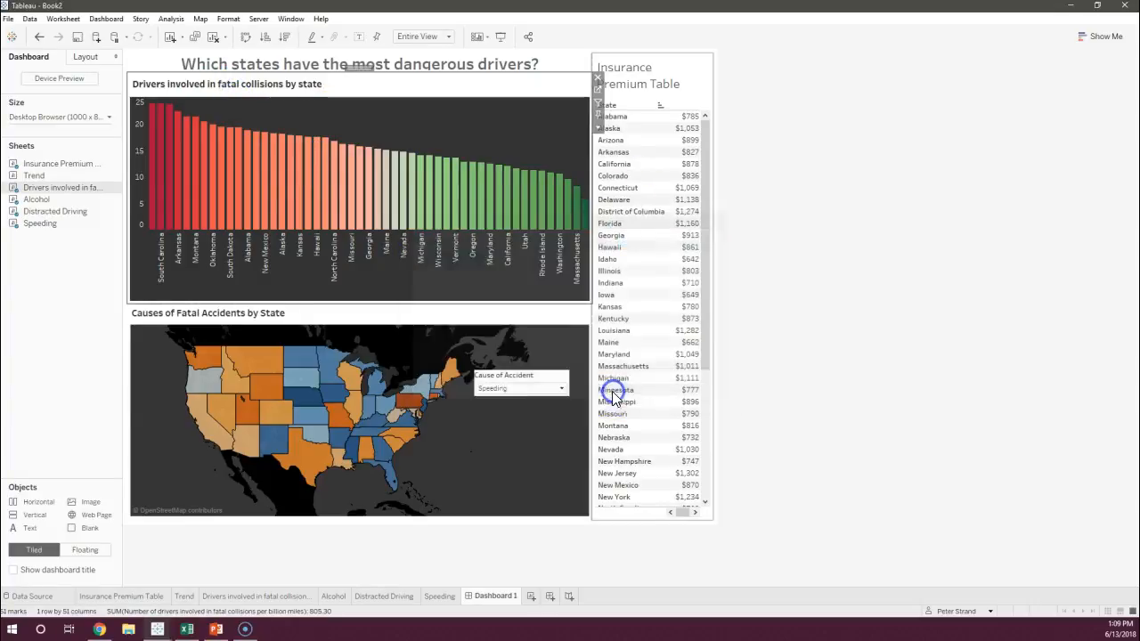
# Format the Insurance Premium Table title in dark Tableau Semibold at size 12 and centre it
pyautogui.click(613, 80)
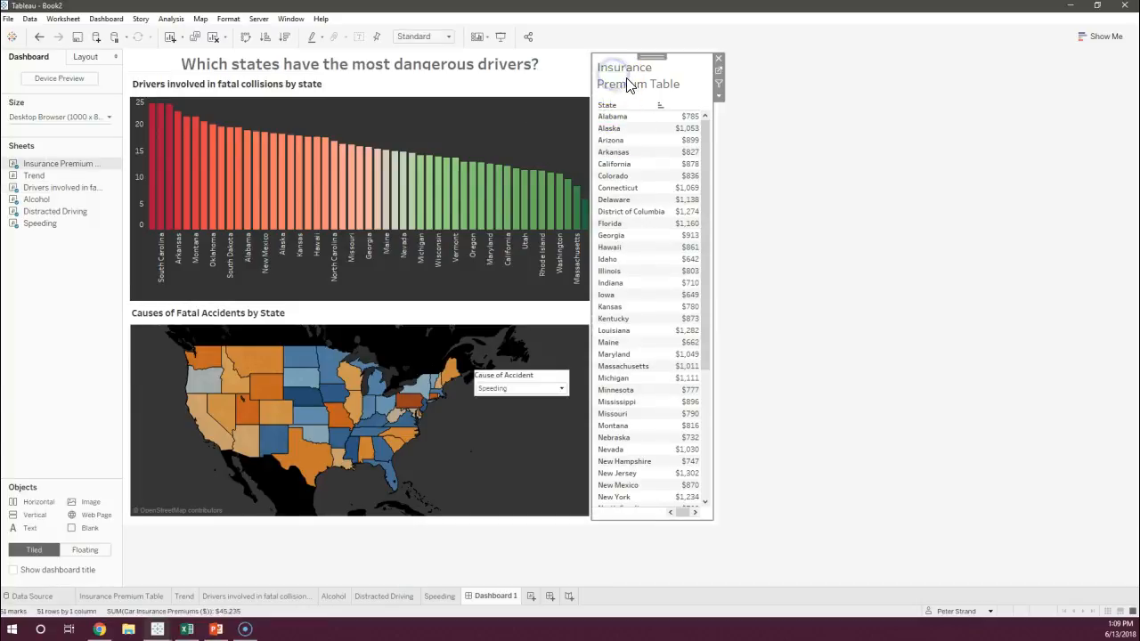
pyautogui.rightClick(633, 88)
pyautogui.click(644, 88)
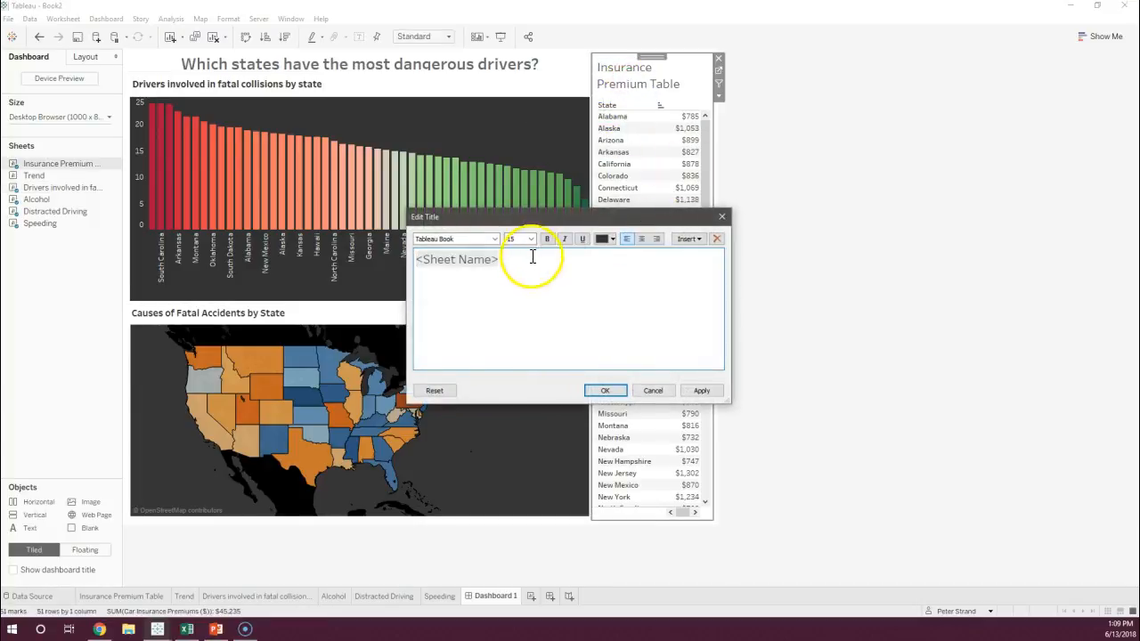
pyautogui.doubleClick(432, 262)
pyautogui.click(494, 239)
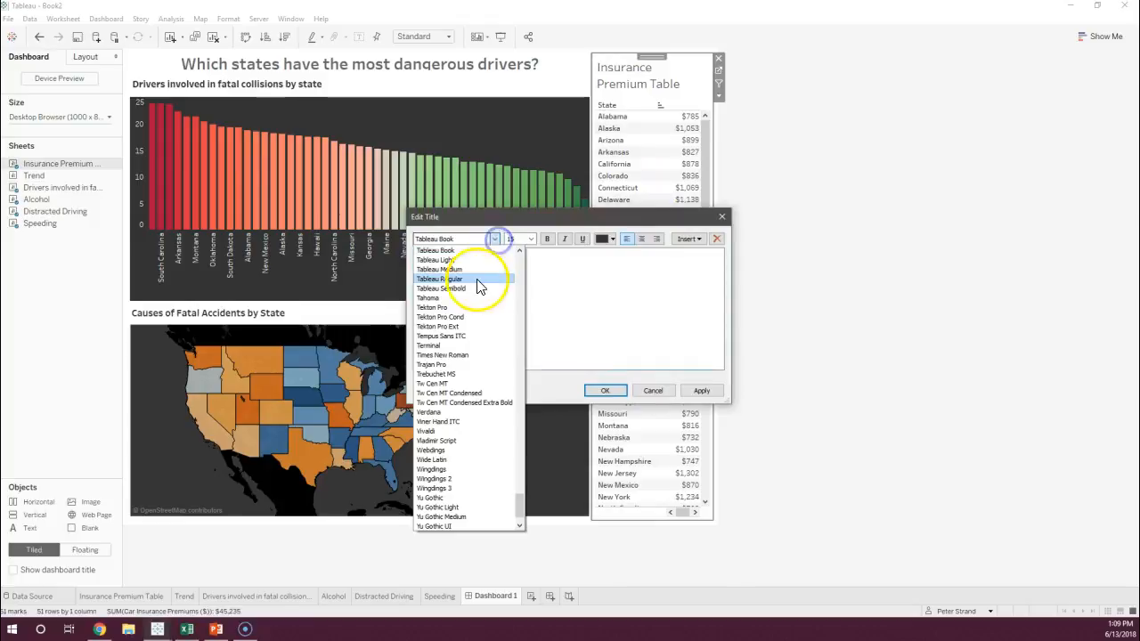
pyautogui.click(474, 284)
pyautogui.click(524, 238)
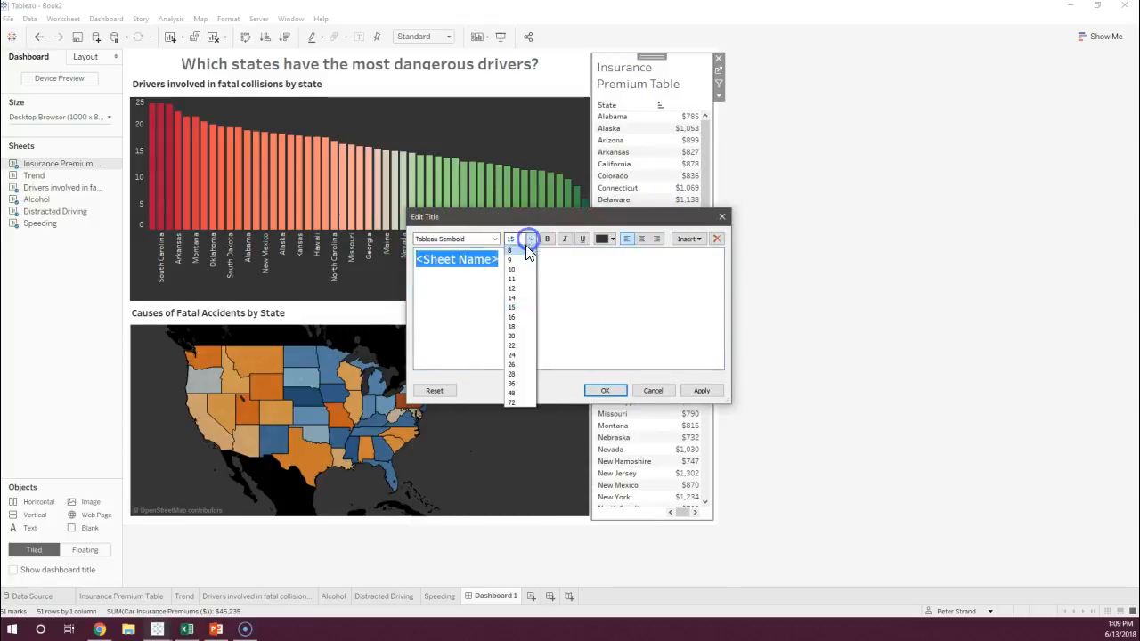
pyautogui.click(520, 292)
pyautogui.click(605, 239)
pyautogui.click(603, 277)
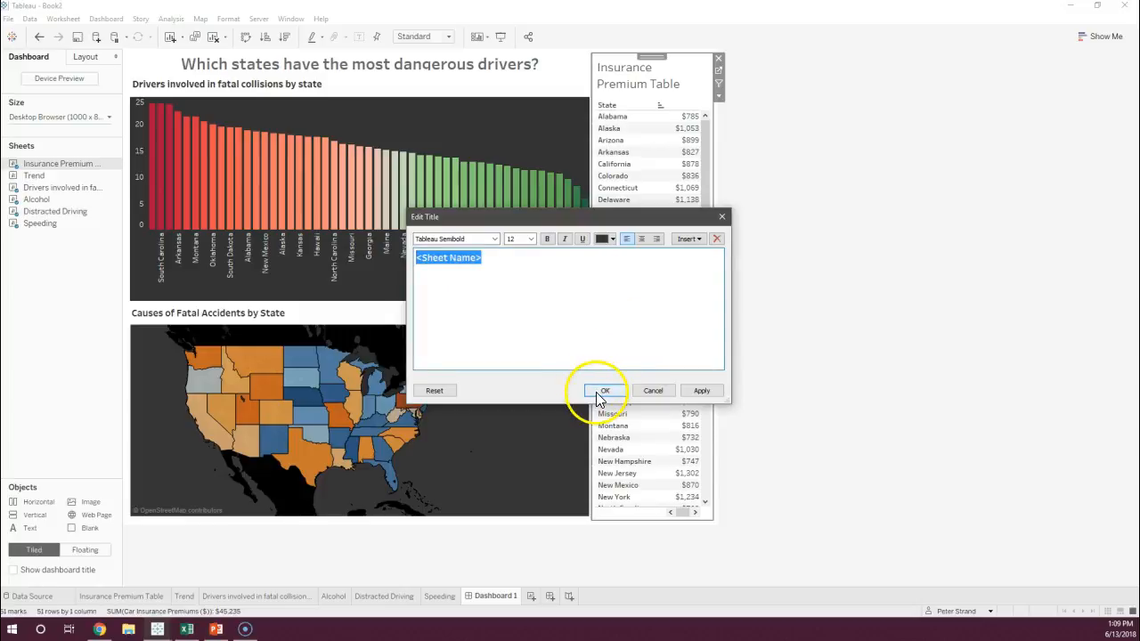
pyautogui.click(641, 239)
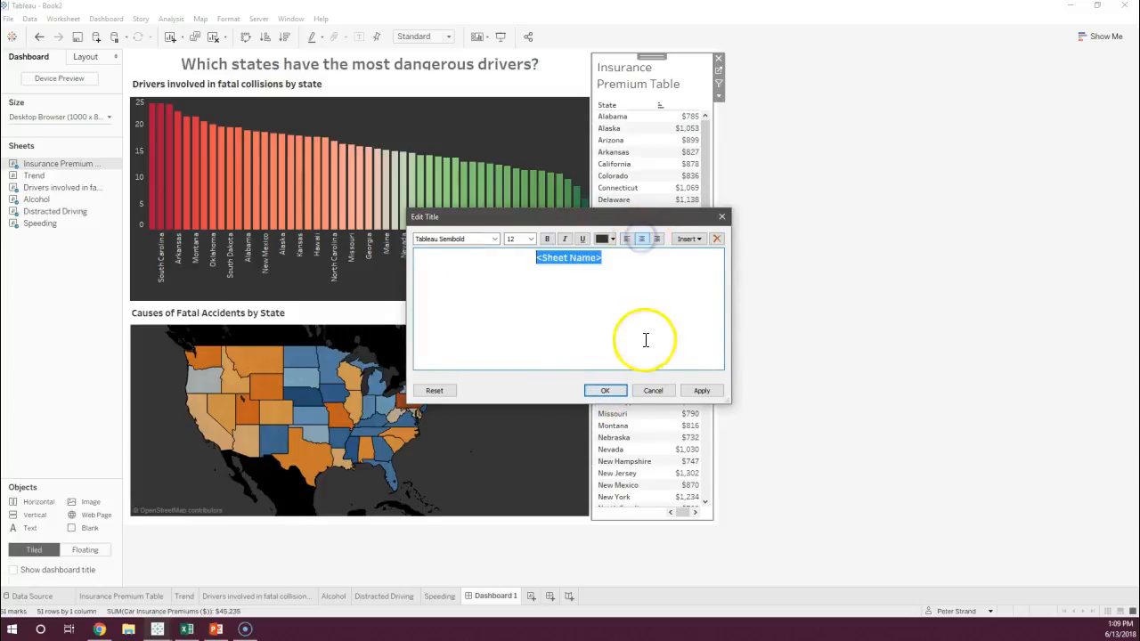
pyautogui.click(608, 390)
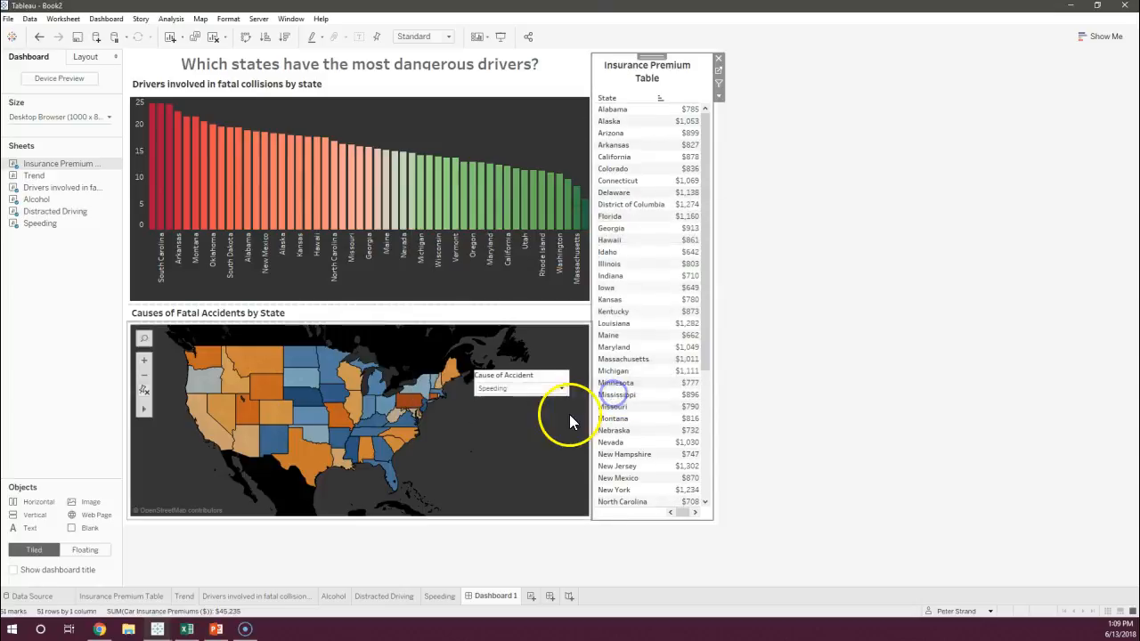
# Rename the Insurance Premium Table sheet as "Insurance Premiums" and return to Dashboard 1
pyautogui.doubleClick(654, 80)
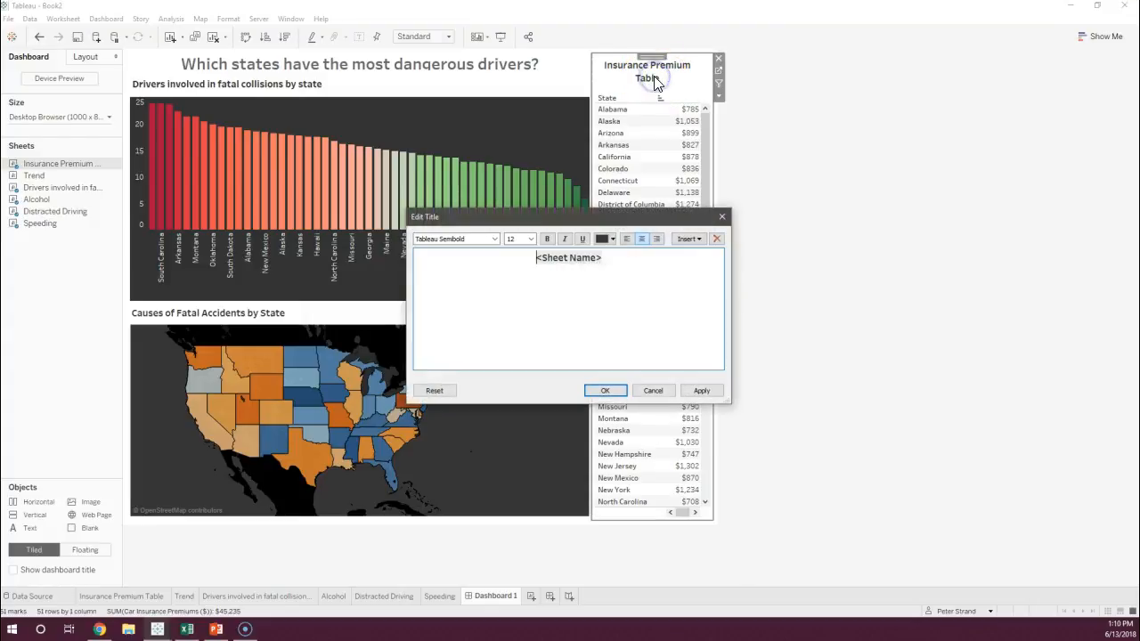
pyautogui.click(652, 392)
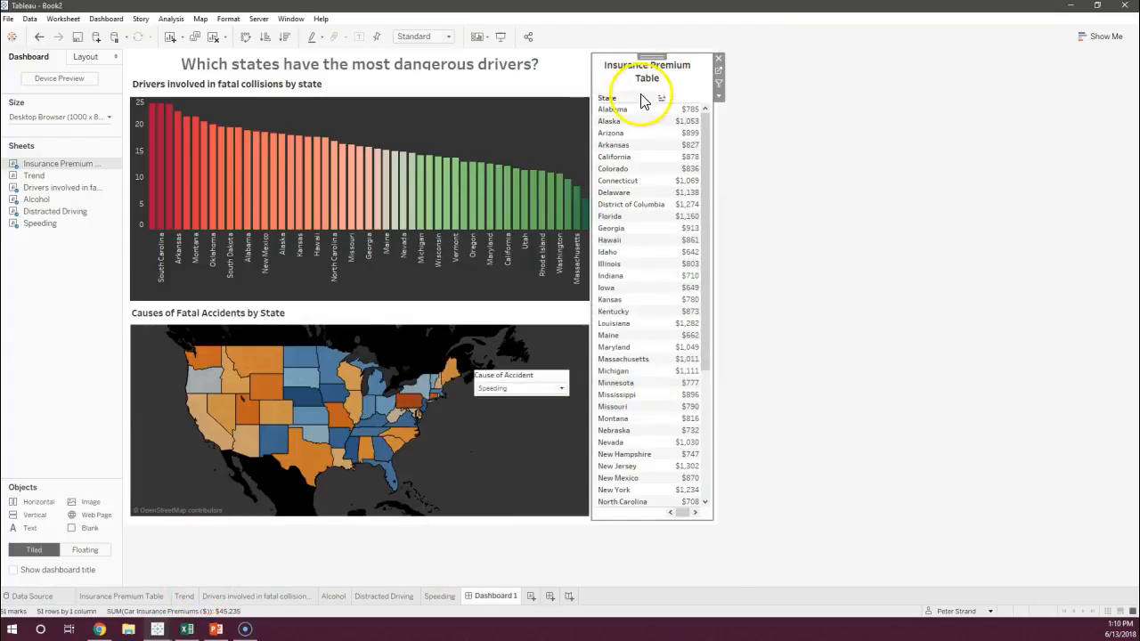
pyautogui.doubleClick(153, 596)
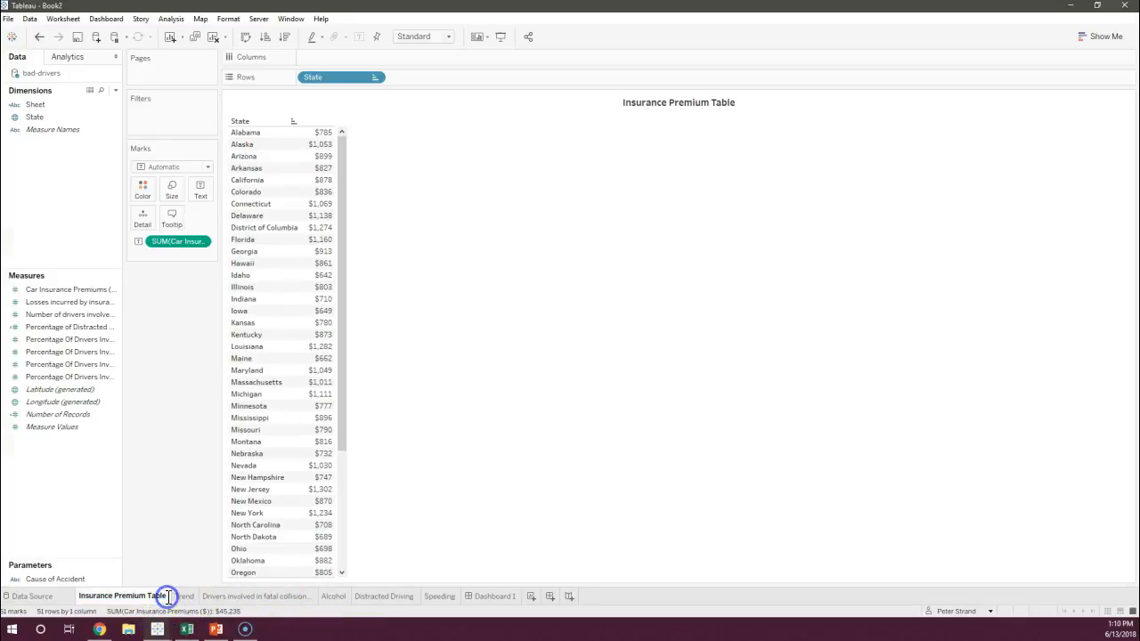
pyautogui.press('BackSpace')
pyautogui.press('BackSpace')
pyautogui.press('BackSpace')
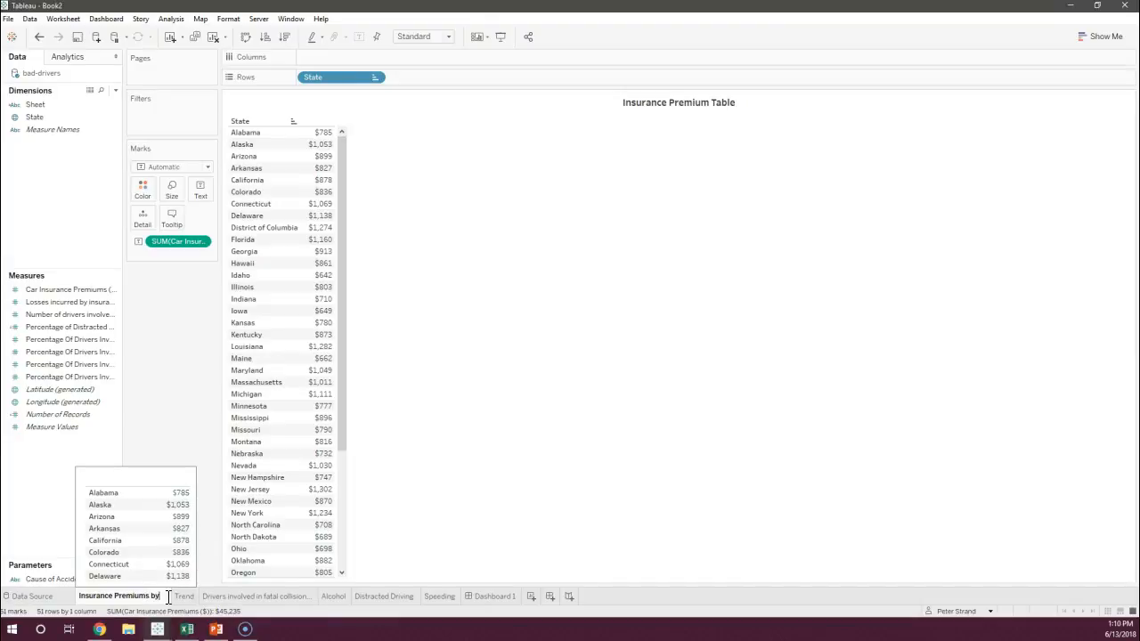
pyautogui.write('s')
pyautogui.press('Return')
pyautogui.click(450, 596)
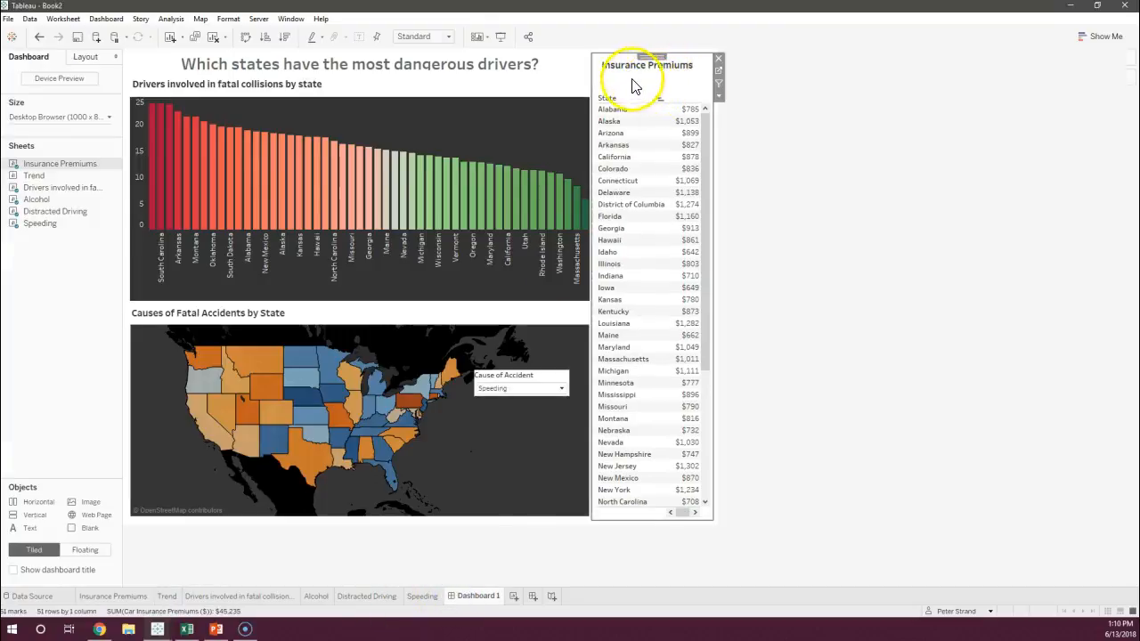
pyautogui.rightClick(677, 73)
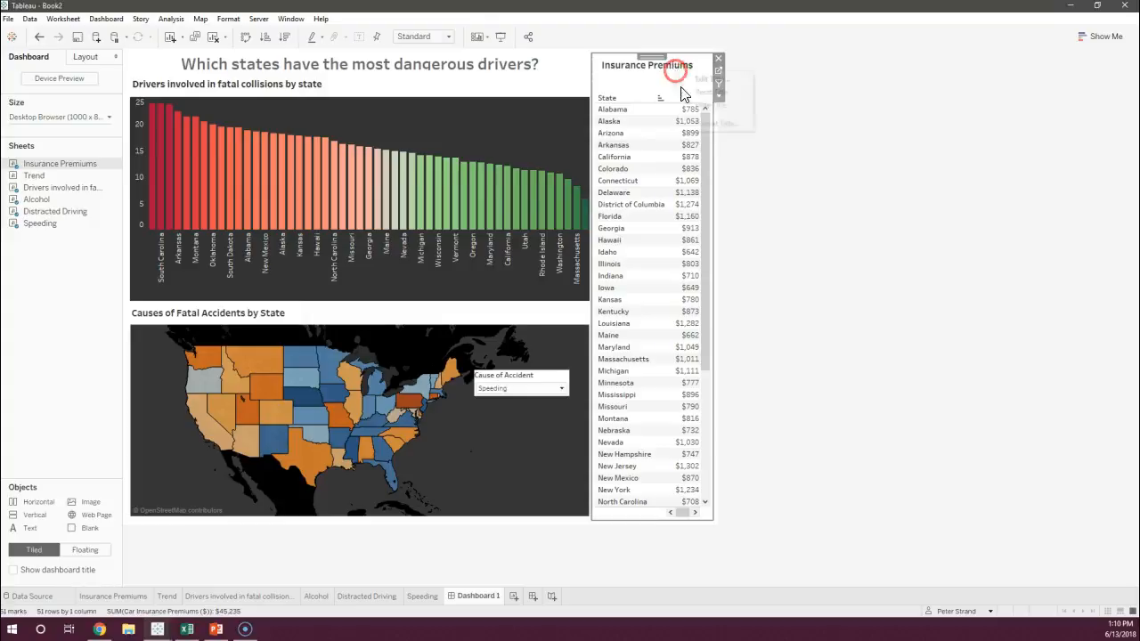
pyautogui.click(748, 79)
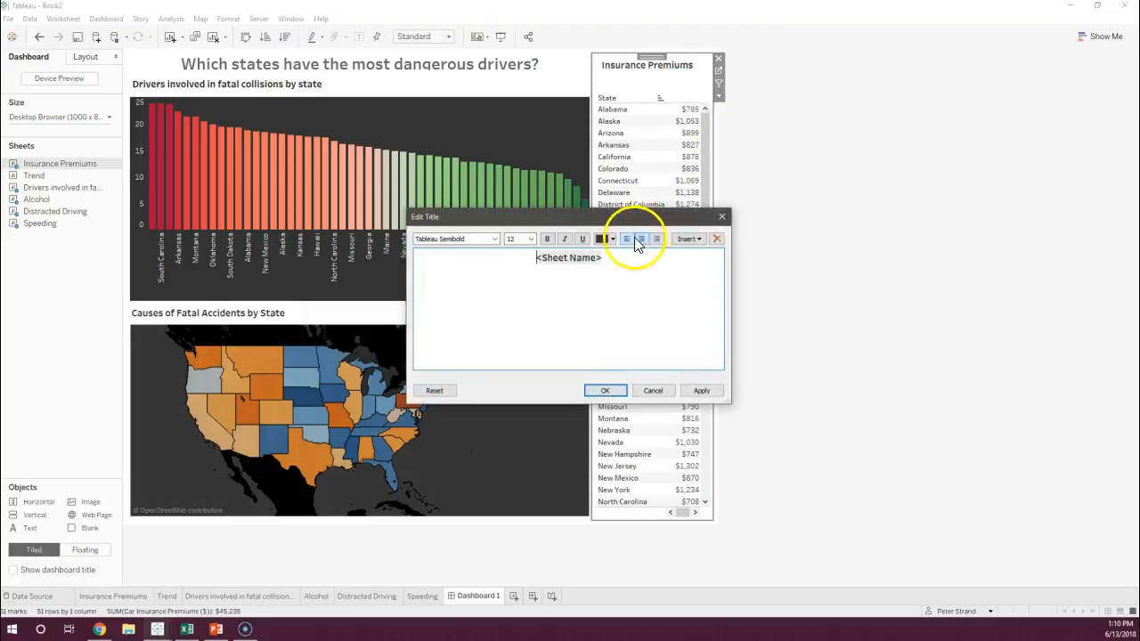
pyautogui.click(653, 391)
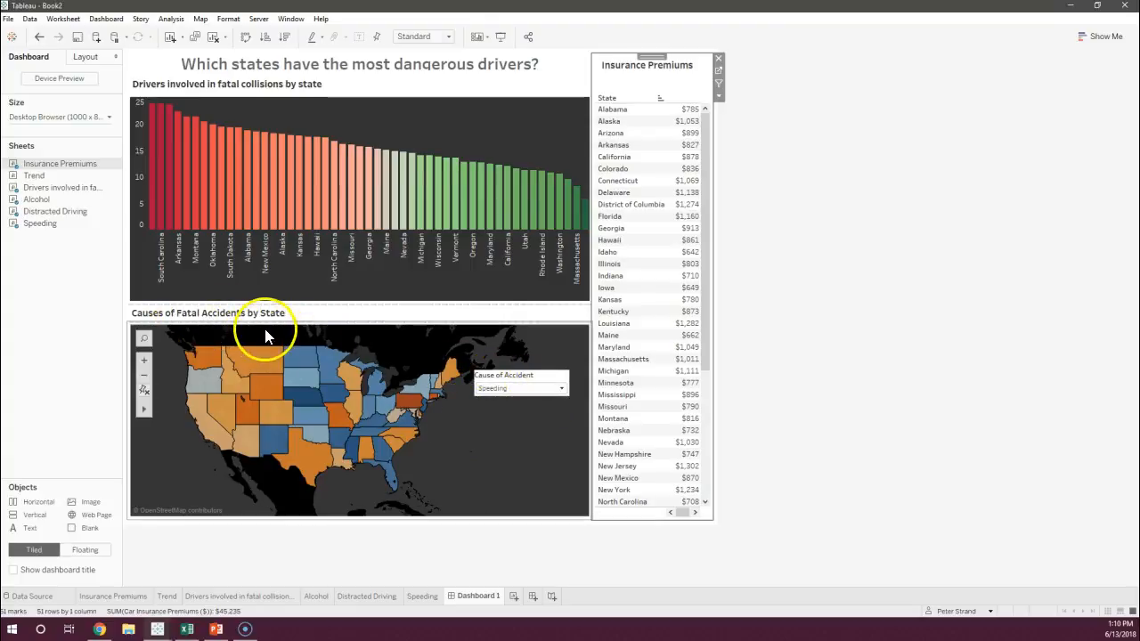
# Set the cause to Alcohol Impairment and replace the map heading with the Cause of Accident parameter followed by "Related Deaths by State"
pyautogui.click(534, 388)
pyautogui.click(535, 402)
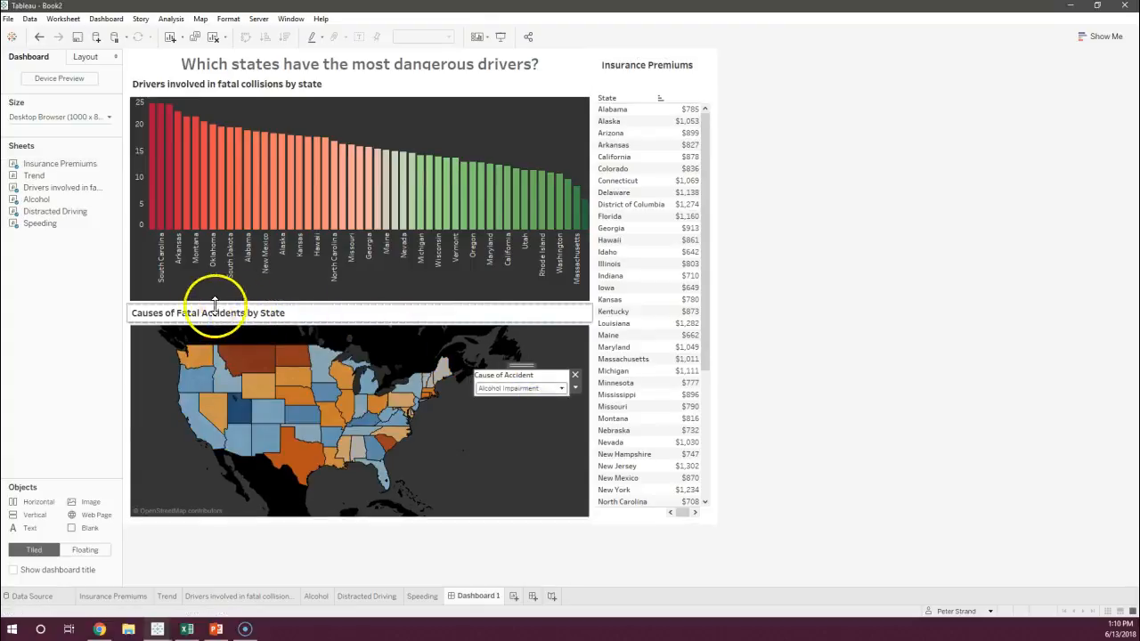
pyautogui.rightClick(194, 320)
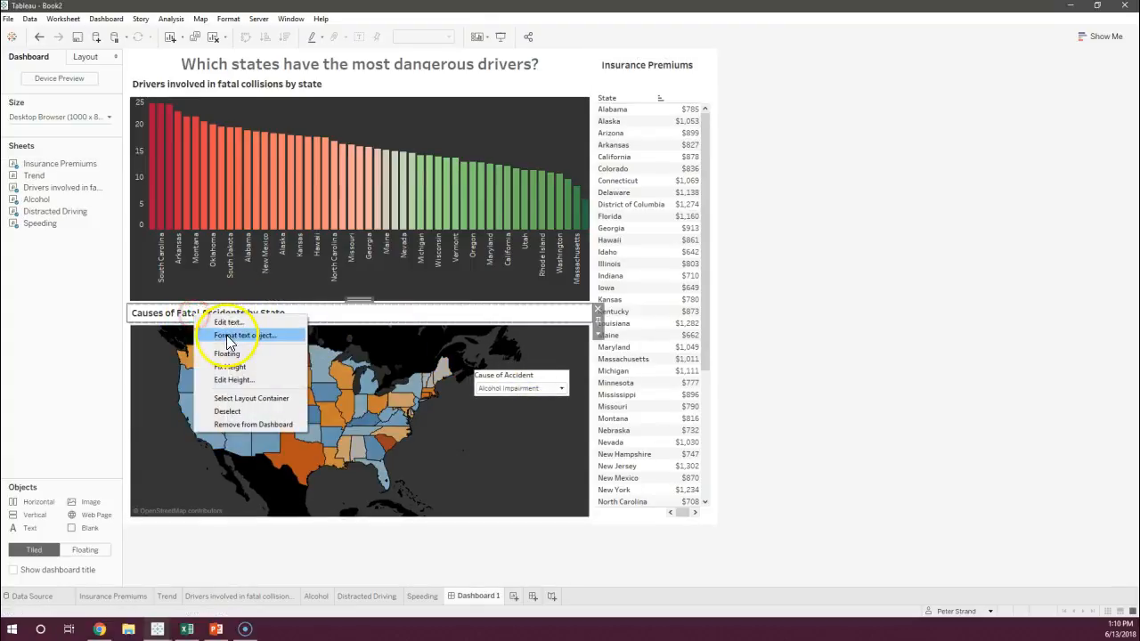
pyautogui.click(230, 326)
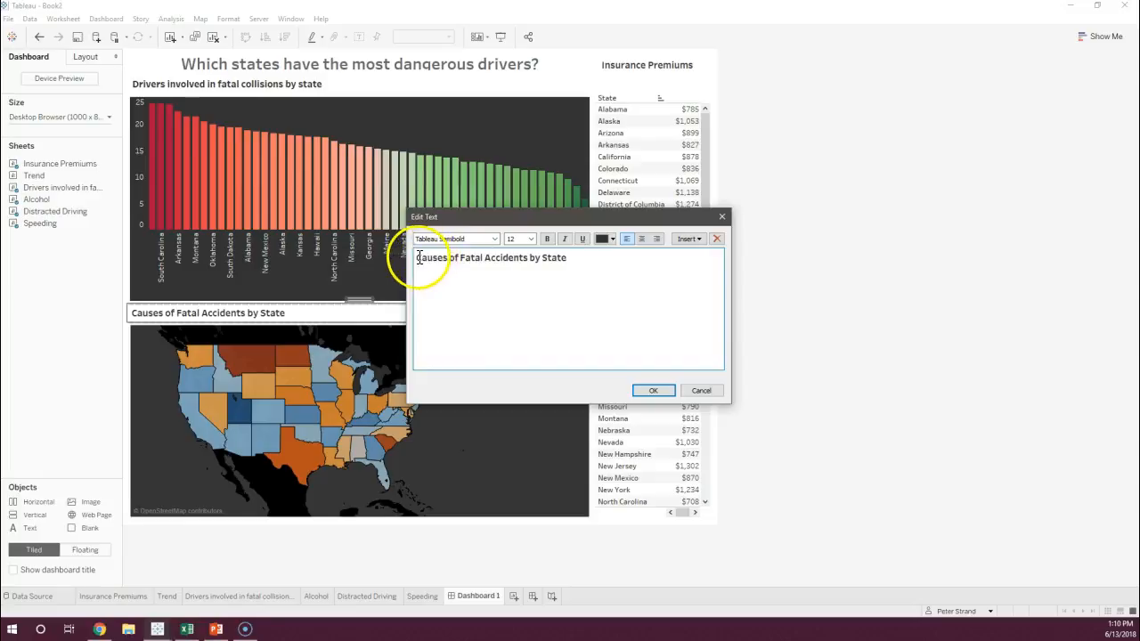
pyautogui.moveTo(419, 257); pyautogui.dragTo(611, 265)
pyautogui.press('Delete')
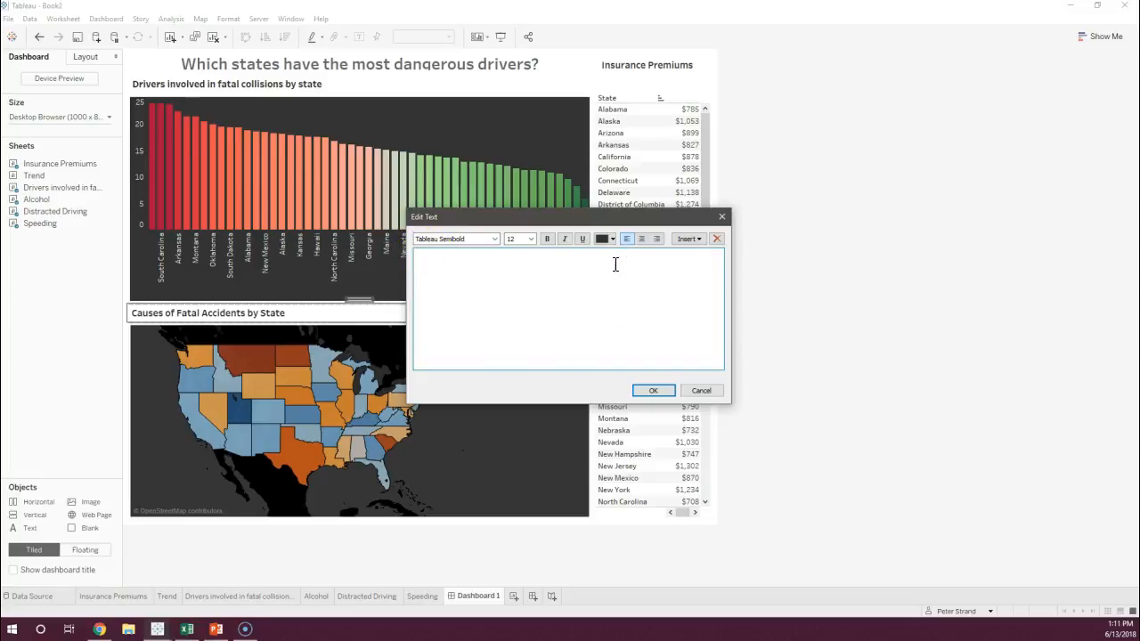
pyautogui.click(678, 238)
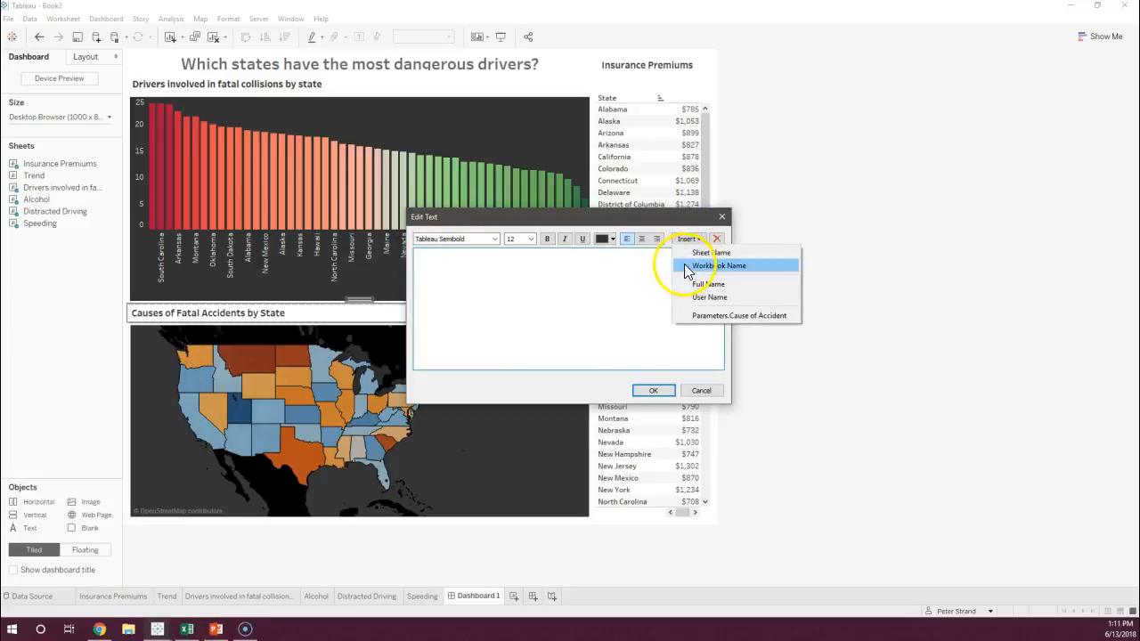
pyautogui.click(710, 315)
pyautogui.click(635, 271)
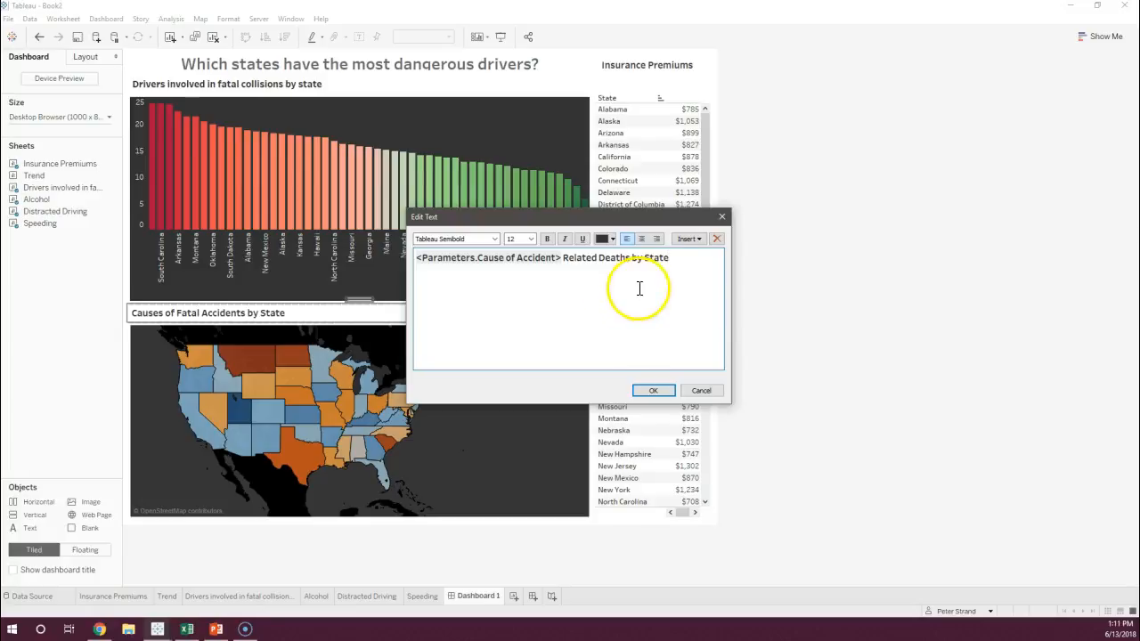
pyautogui.click(653, 390)
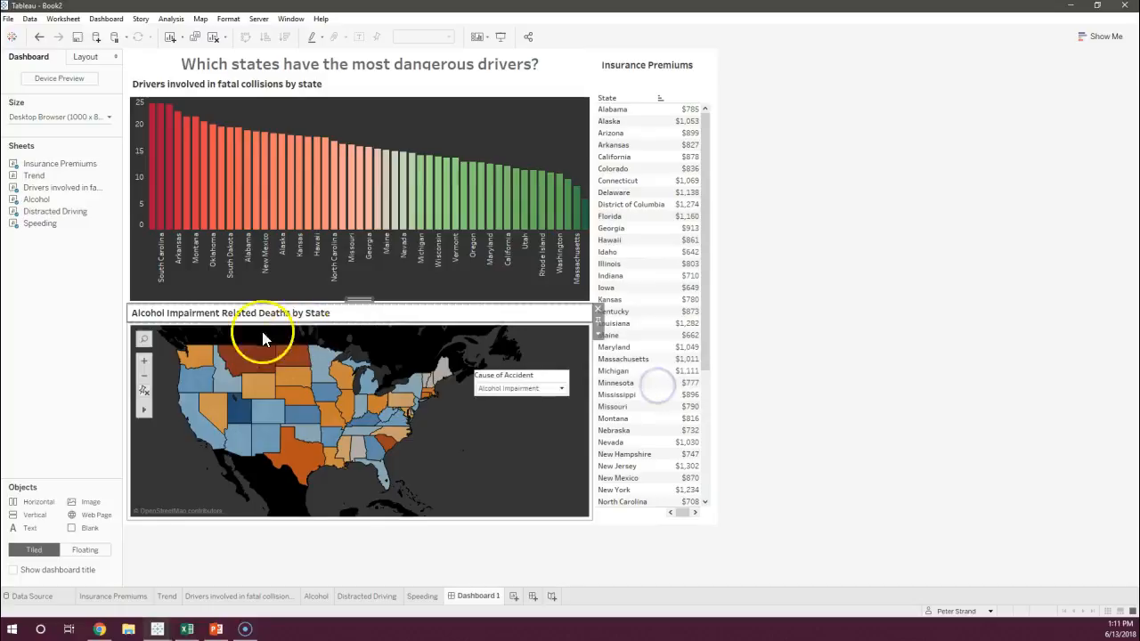
# Set the Cause of Accident to Distracted Driving and move the "Related Deaths by State" heading back above the map
pyautogui.click(561, 388)
pyautogui.click(550, 414)
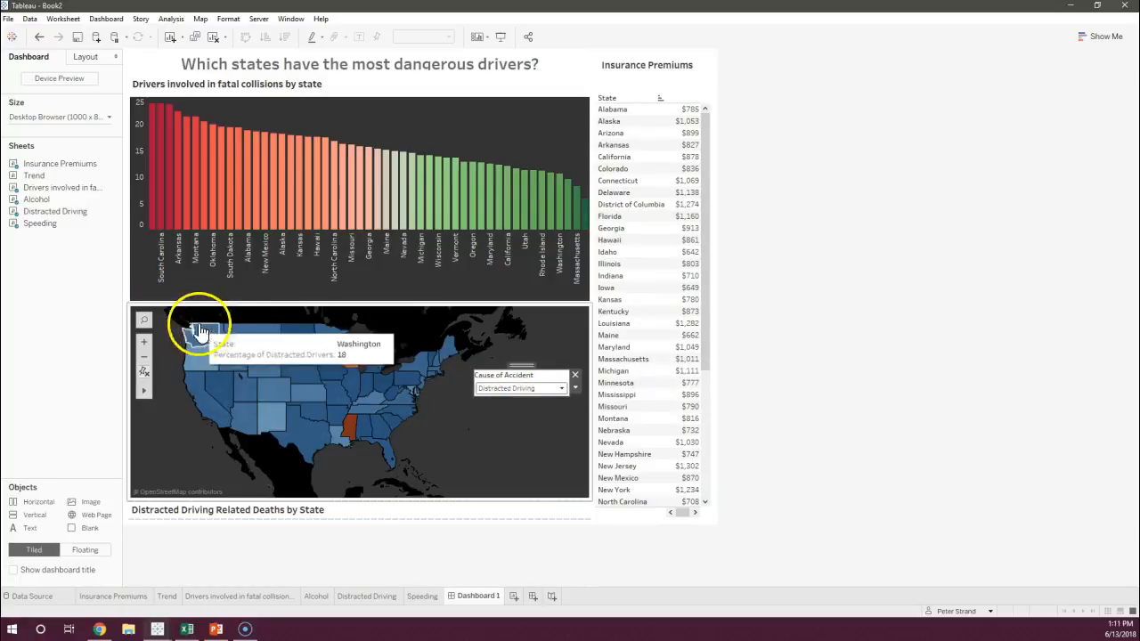
pyautogui.click(253, 509)
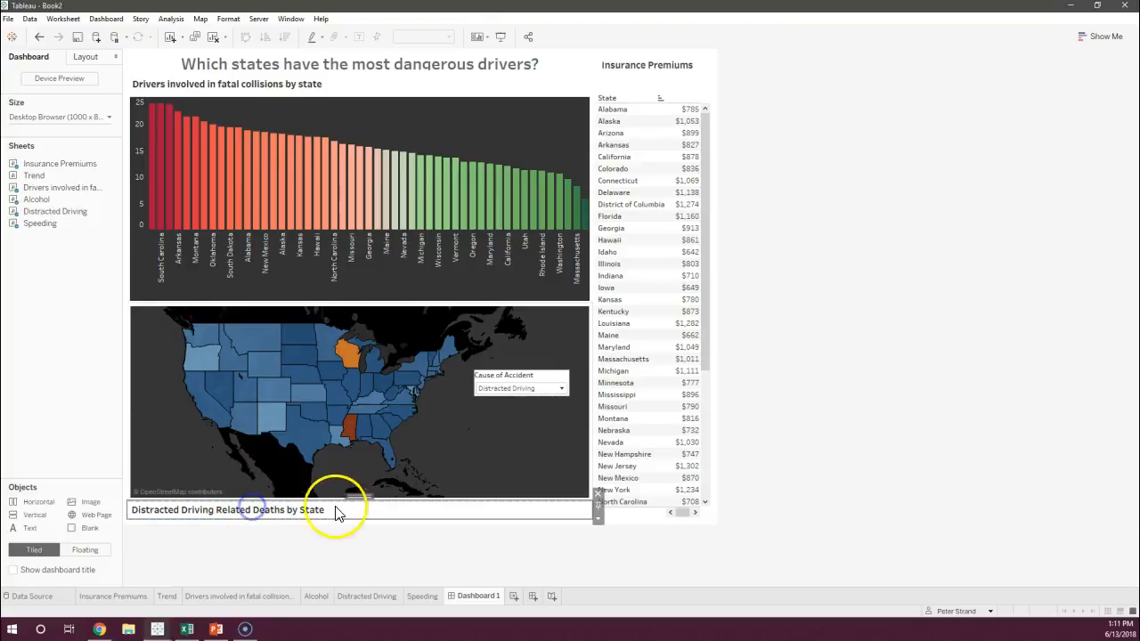
pyautogui.moveTo(358, 499); pyautogui.dragTo(355, 335)
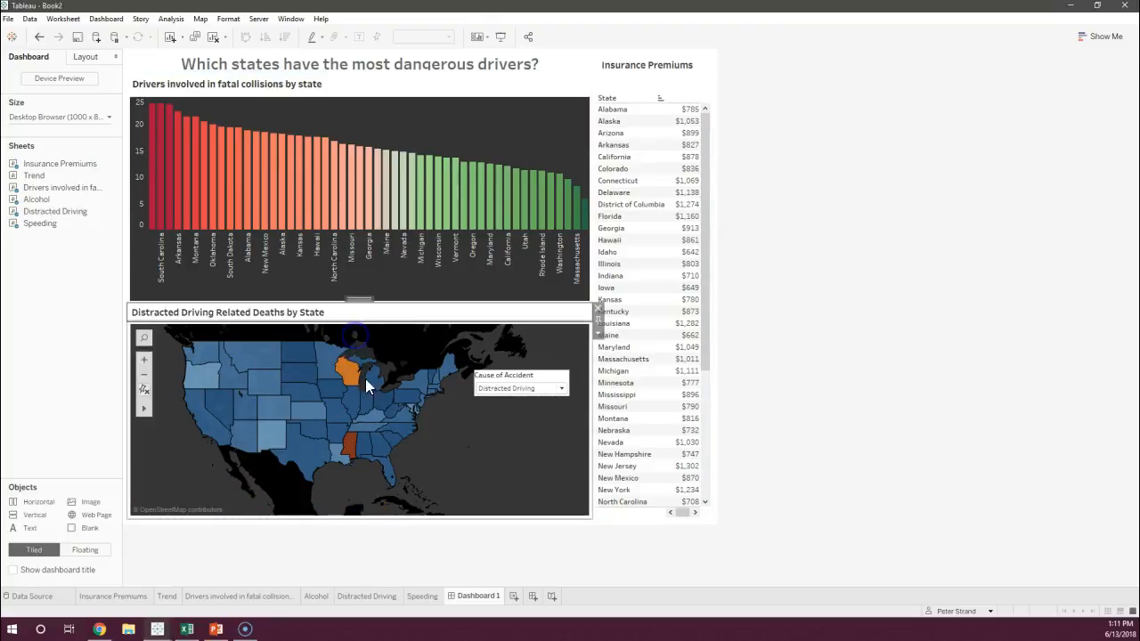
# Test the Cause of Accident selector with Speeding, Alcohol Impairment and Distracted Driving, finishing on Alcohol Impairment
pyautogui.click(539, 389)
pyautogui.click(535, 419)
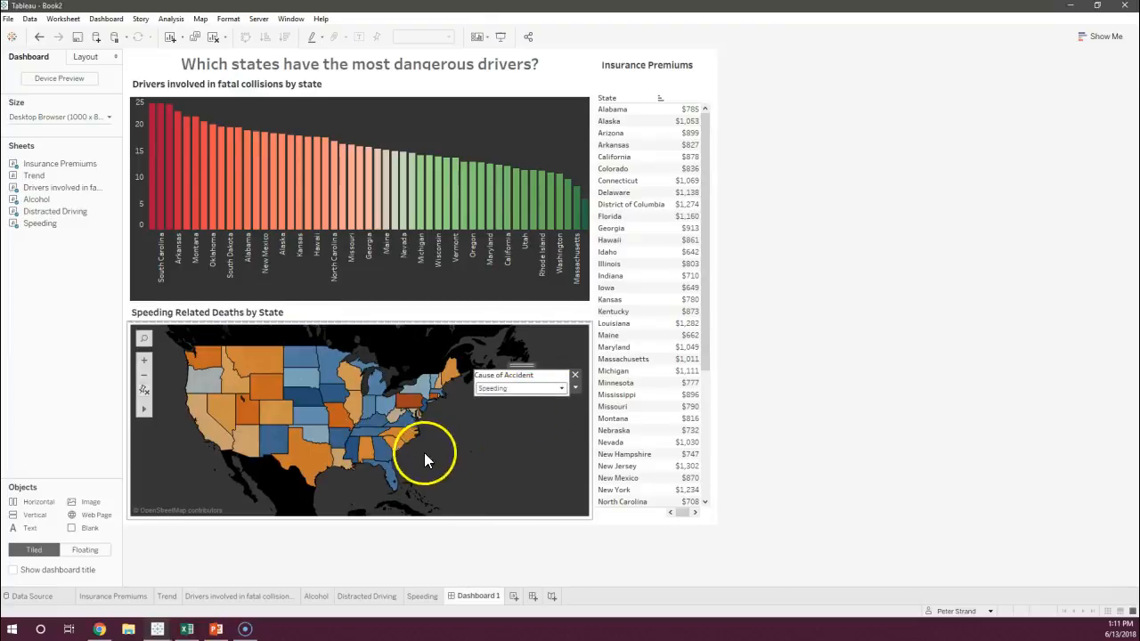
pyautogui.click(539, 389)
pyautogui.click(535, 401)
pyautogui.click(554, 389)
pyautogui.click(541, 411)
pyautogui.click(554, 388)
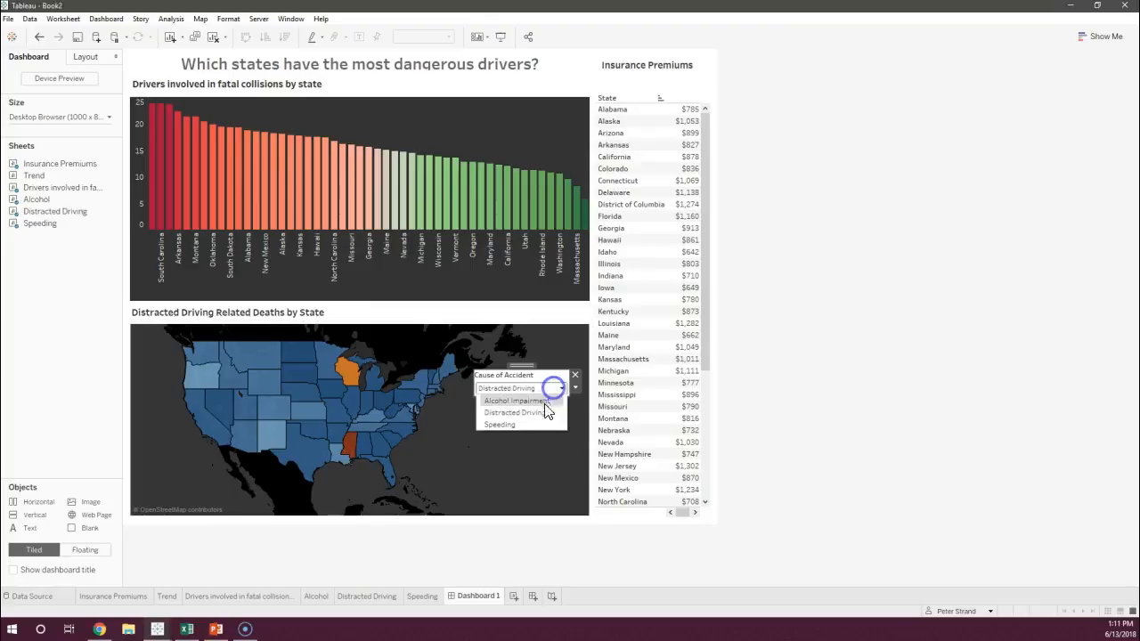
pyautogui.click(537, 423)
pyautogui.click(558, 391)
pyautogui.click(539, 399)
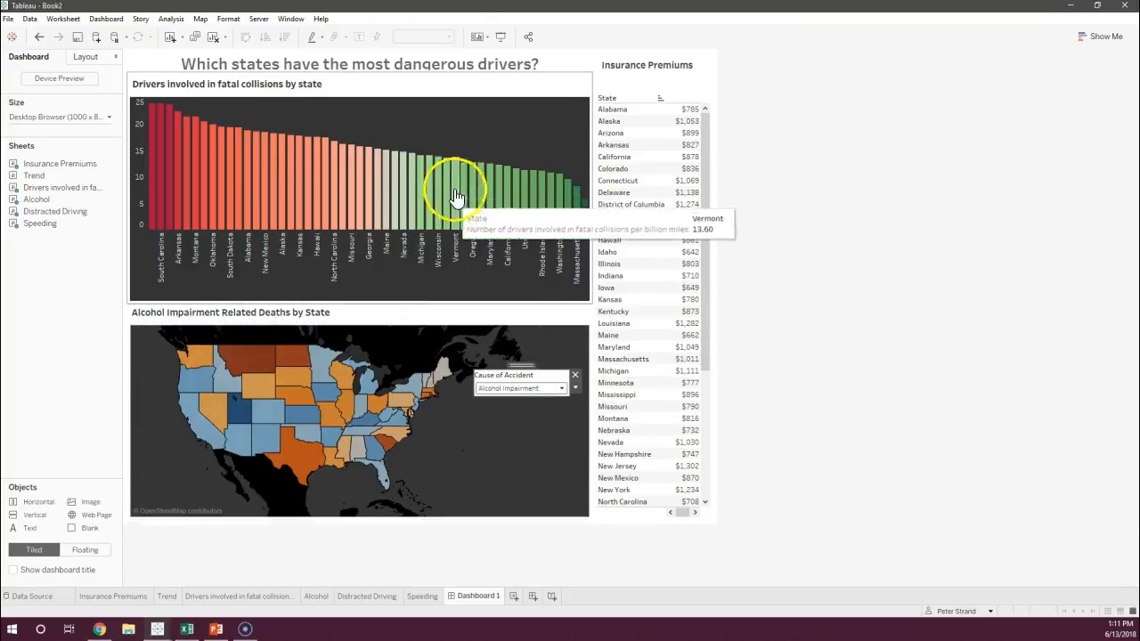
# Increase the height of the "Which states have the most dangerous drivers?" heading slightly so its text is not cut off
pyautogui.click(424, 69)
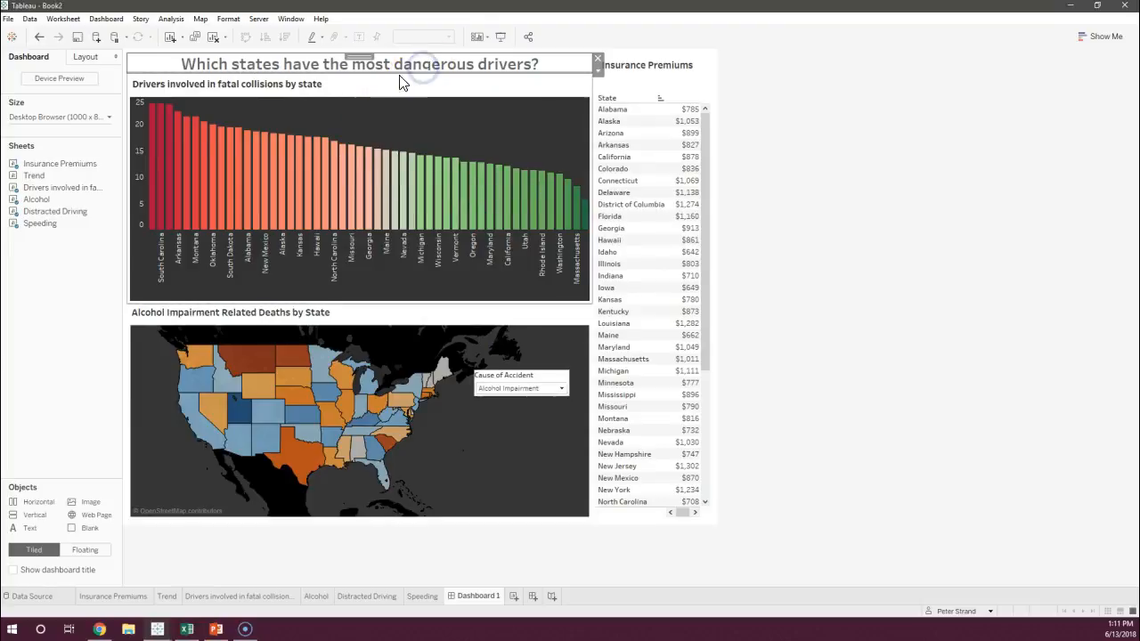
pyautogui.moveTo(387, 73); pyautogui.dragTo(387, 76)
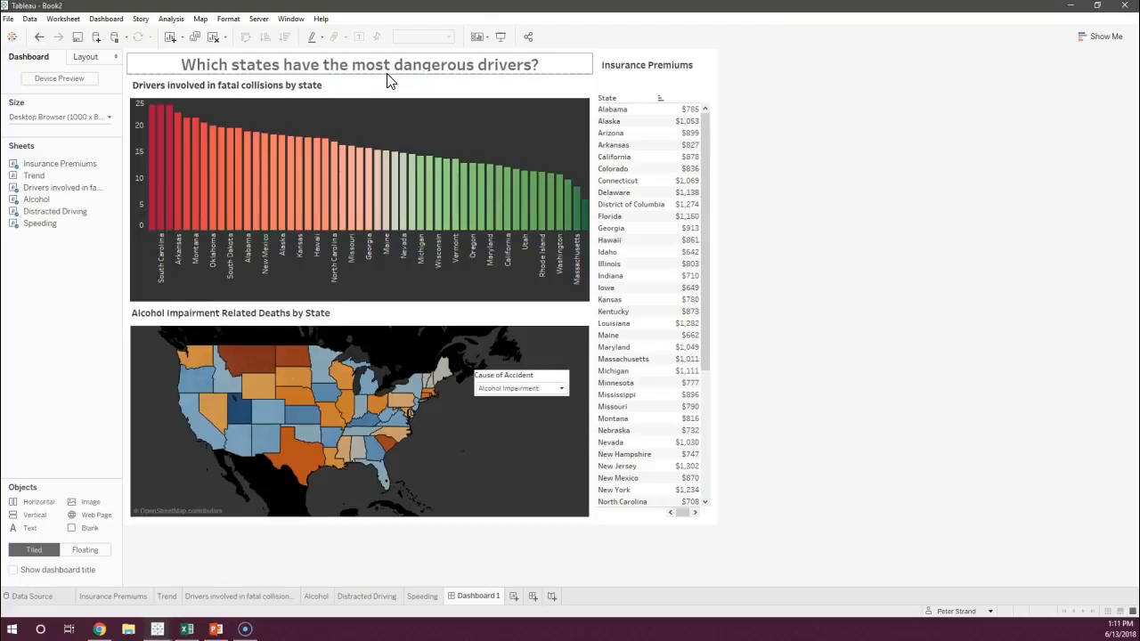
pyautogui.click(387, 73)
pyautogui.moveTo(388, 73); pyautogui.dragTo(388, 78)
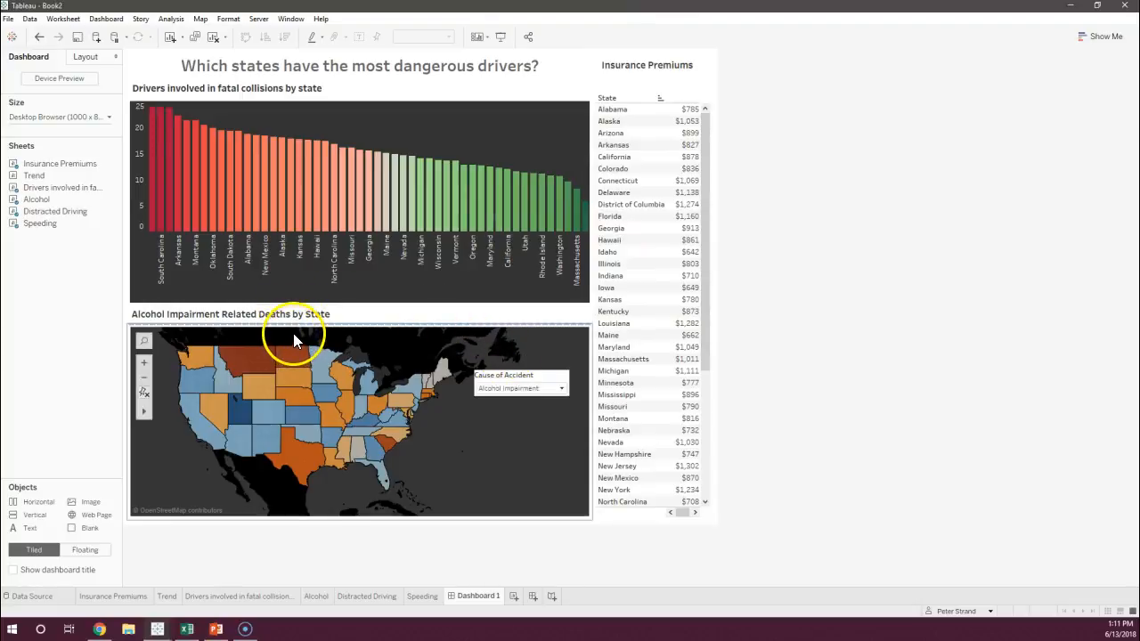
pyautogui.click(371, 316)
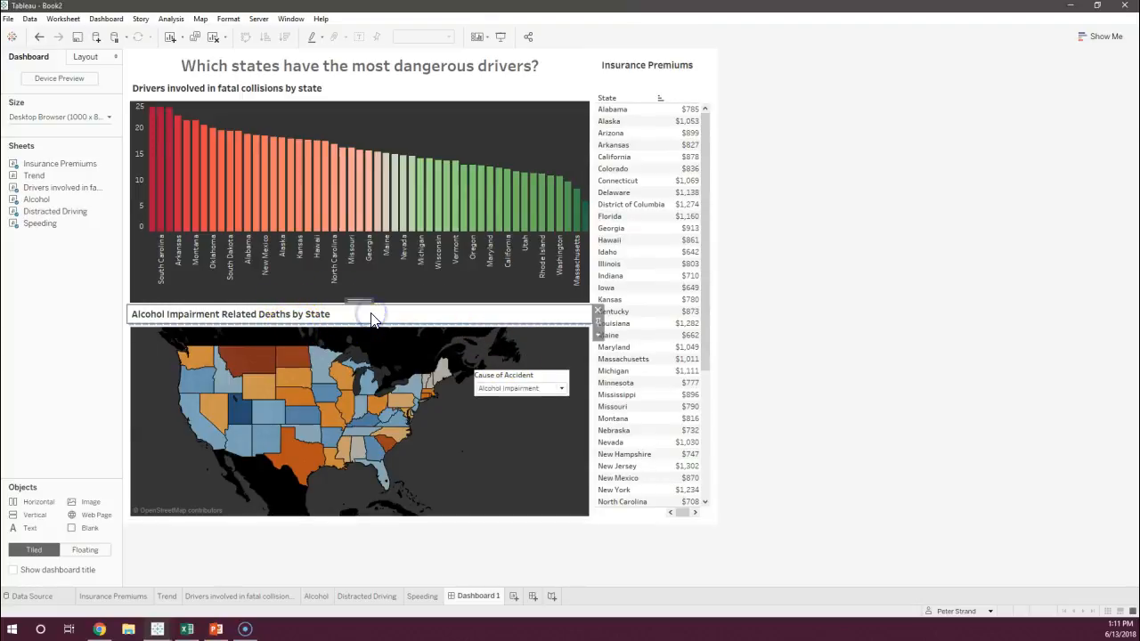
pyautogui.click(421, 230)
pyautogui.click(527, 71)
# Select the outermost tiled layout container of the dashboard and set its background to black
pyautogui.click(561, 72)
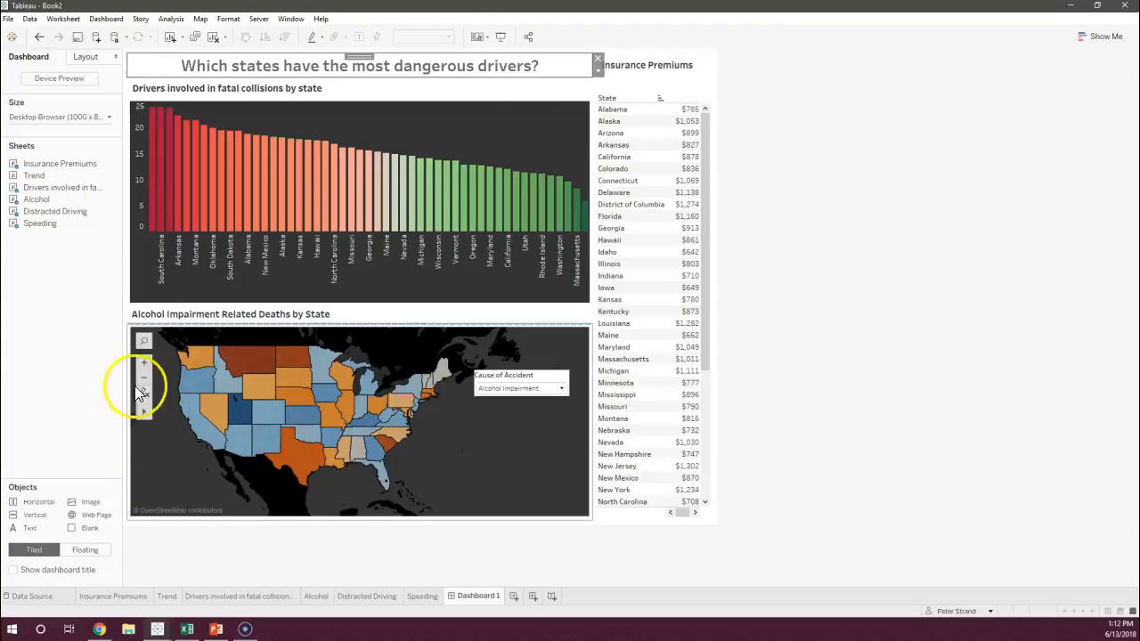
pyautogui.click(85, 57)
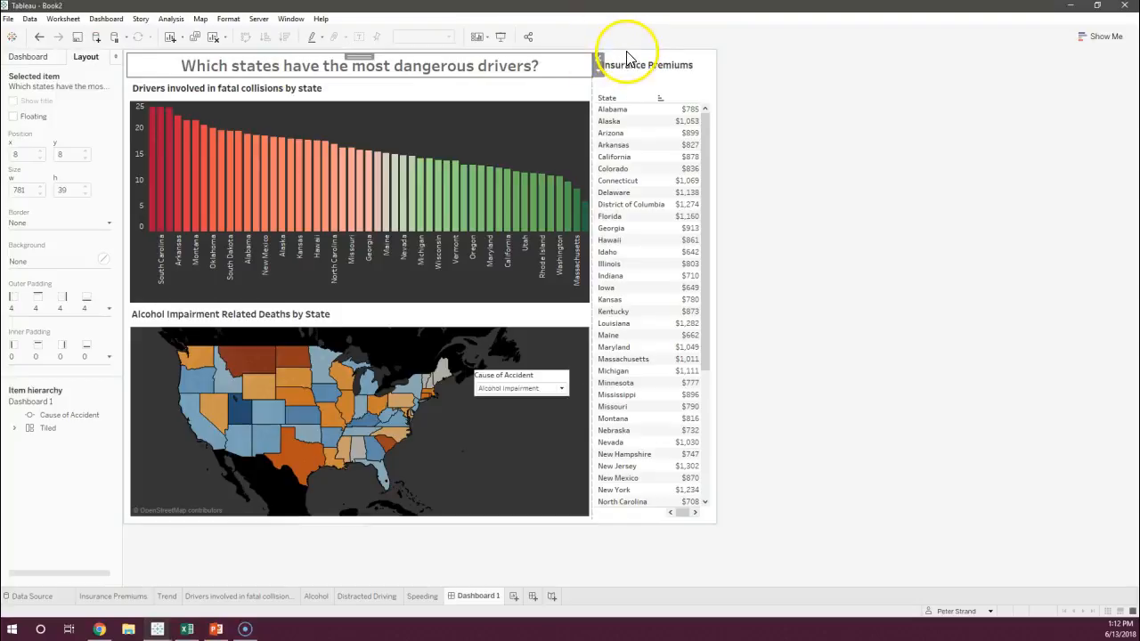
pyautogui.click(599, 68)
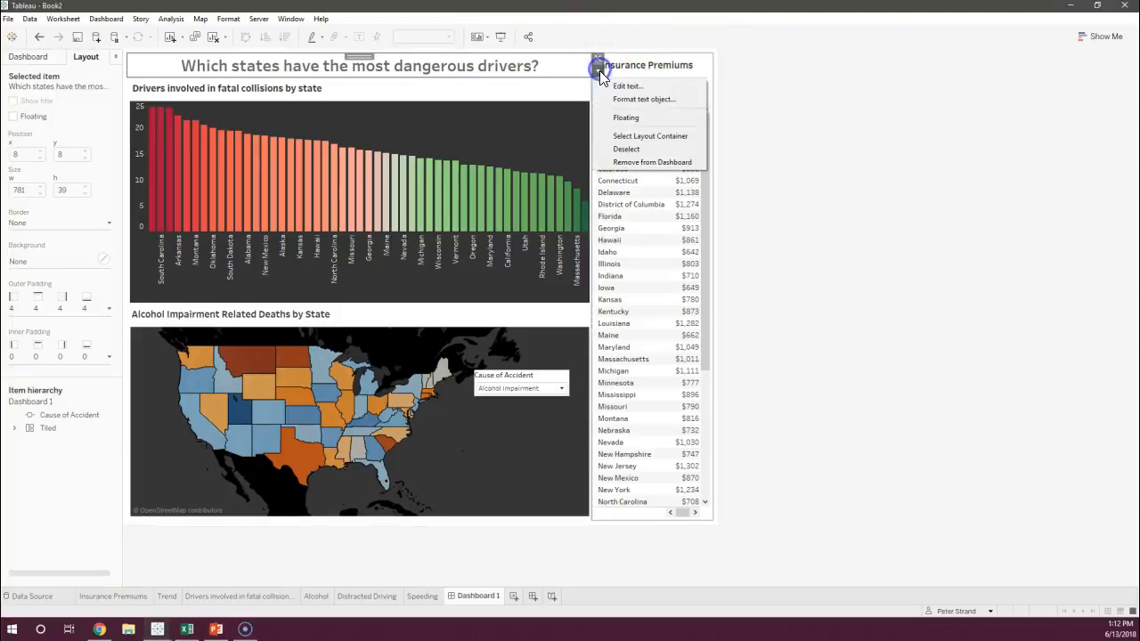
pyautogui.click(646, 136)
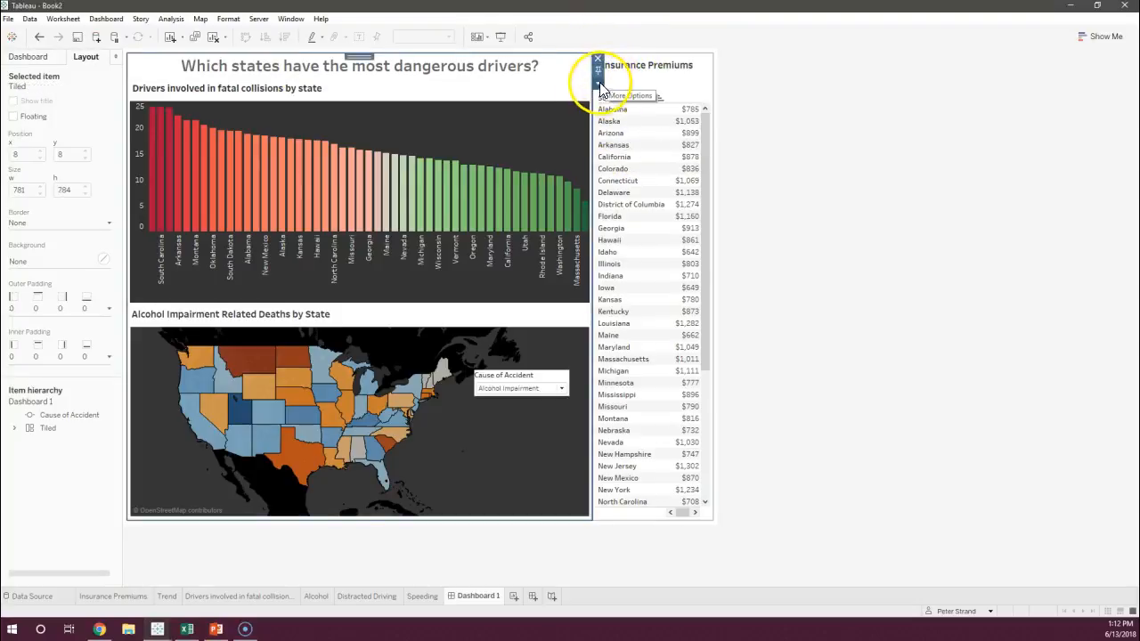
pyautogui.click(598, 82)
pyautogui.click(637, 164)
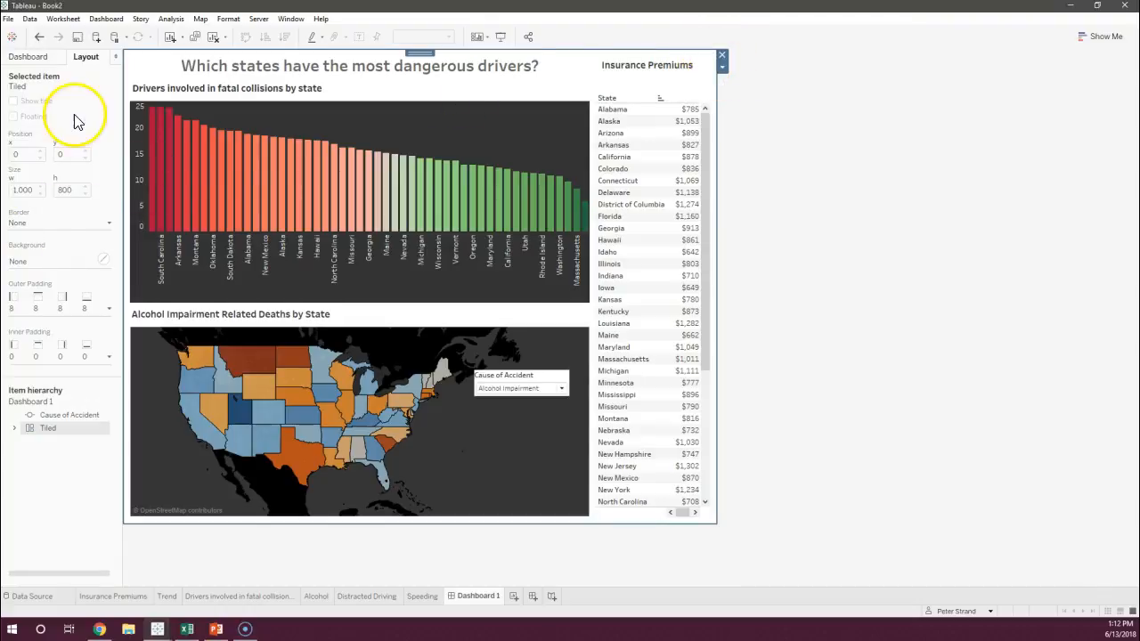
pyautogui.click(723, 68)
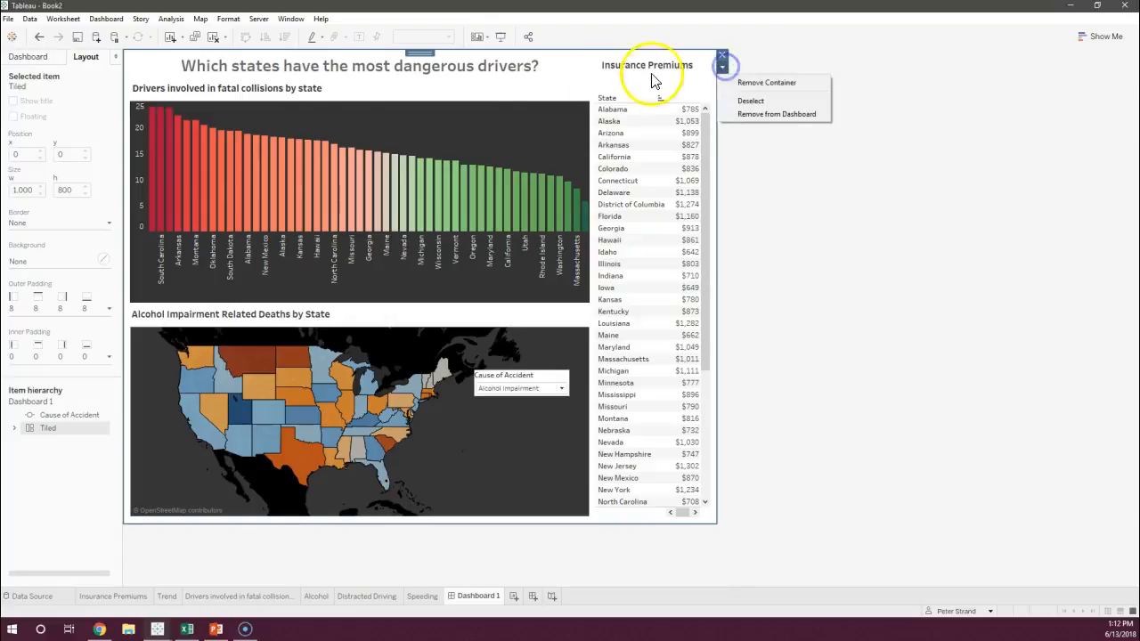
pyautogui.click(966, 258)
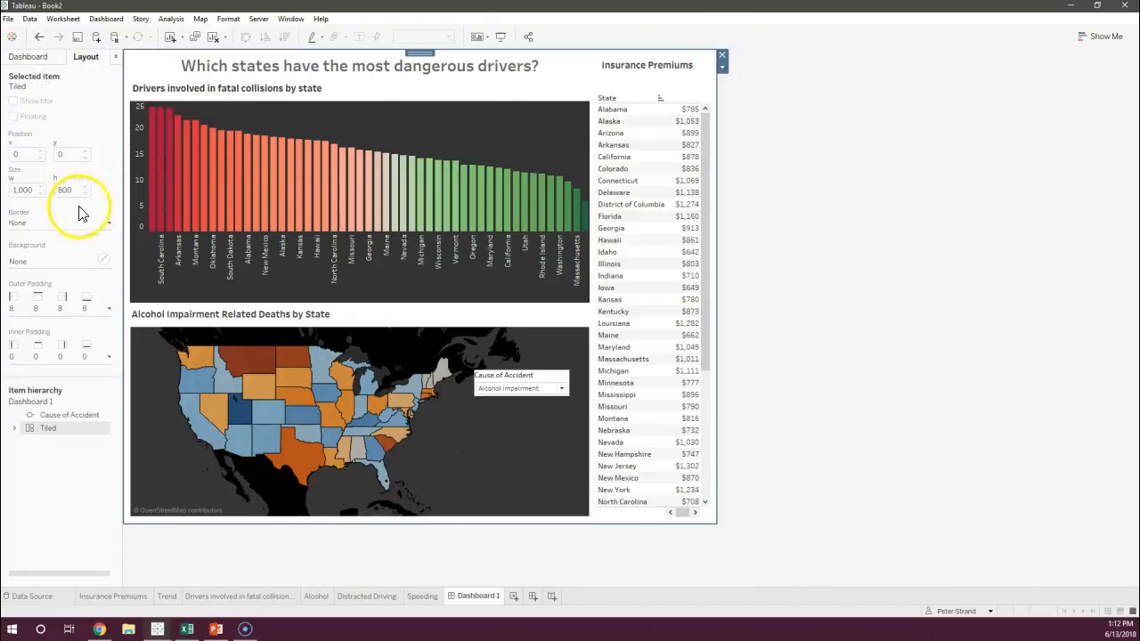
pyautogui.click(100, 260)
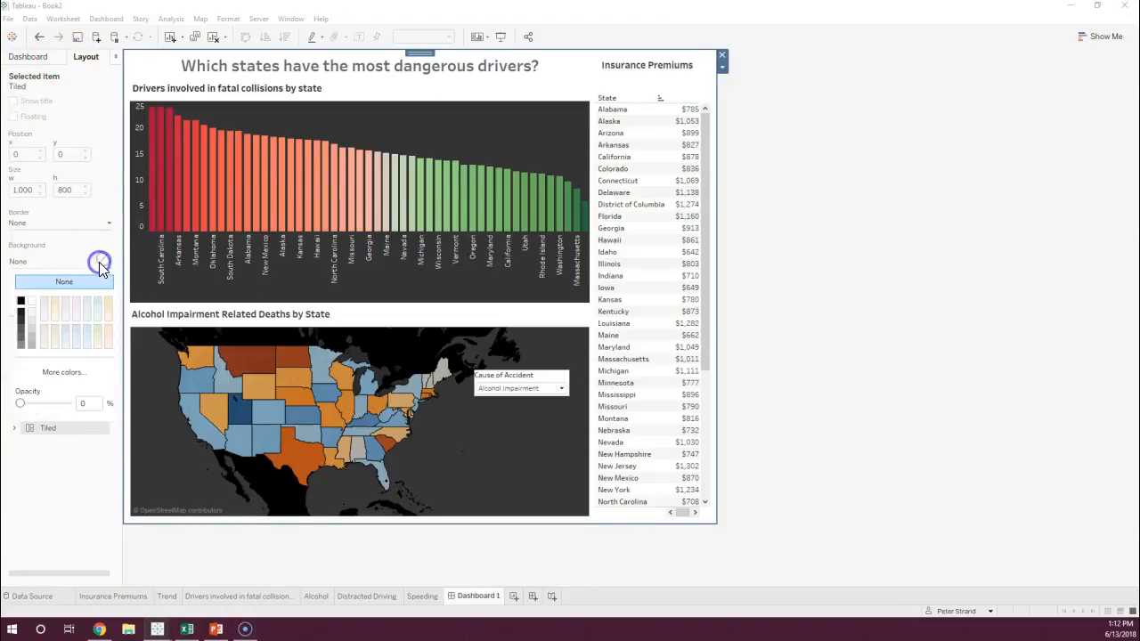
pyautogui.click(20, 302)
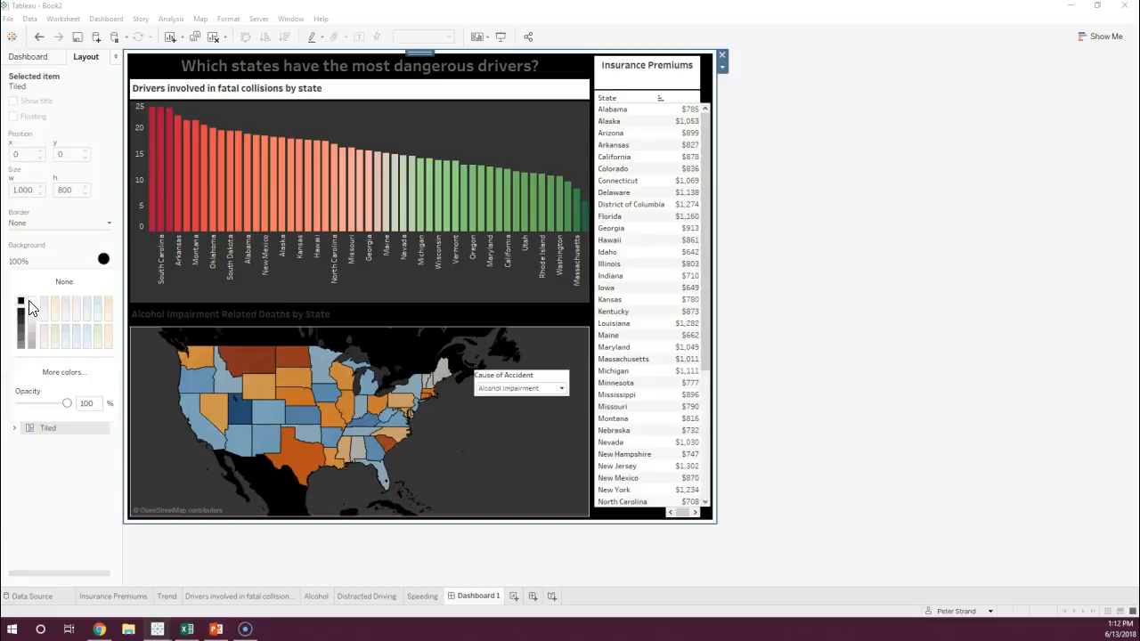
pyautogui.click(637, 88)
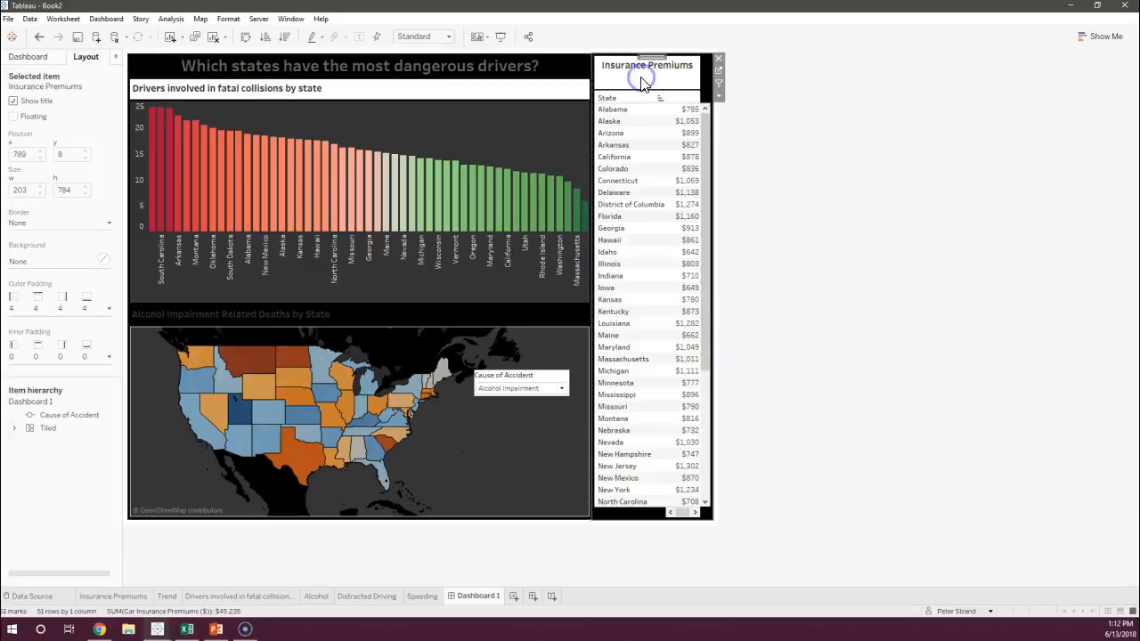
pyautogui.doubleClick(643, 79)
pyautogui.click(591, 274)
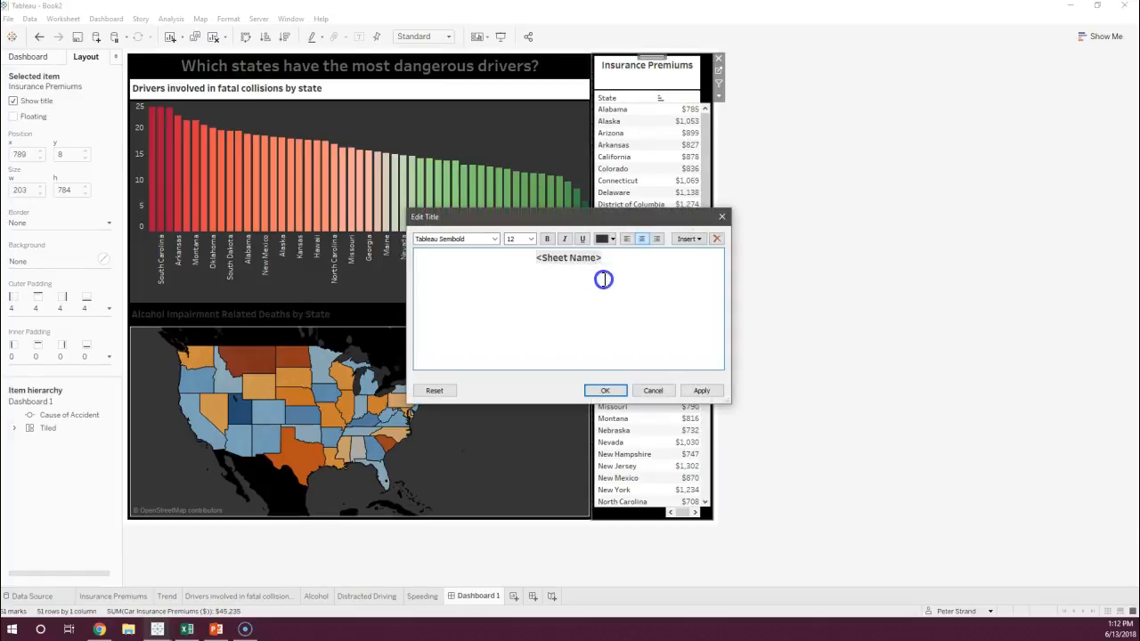
pyautogui.click(661, 391)
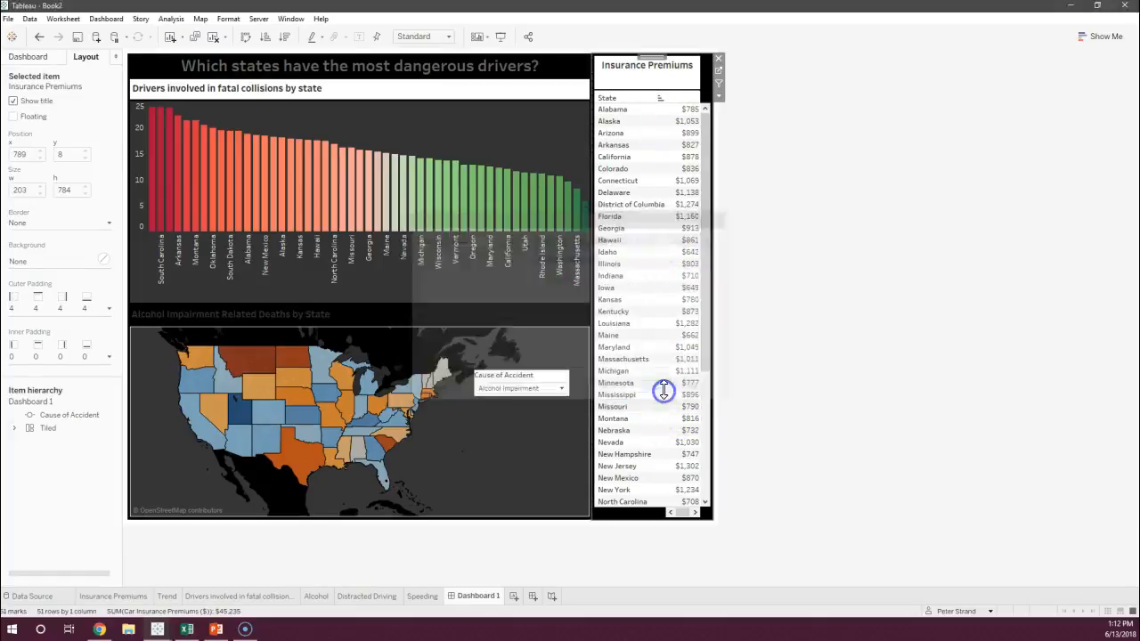
pyautogui.click(340, 92)
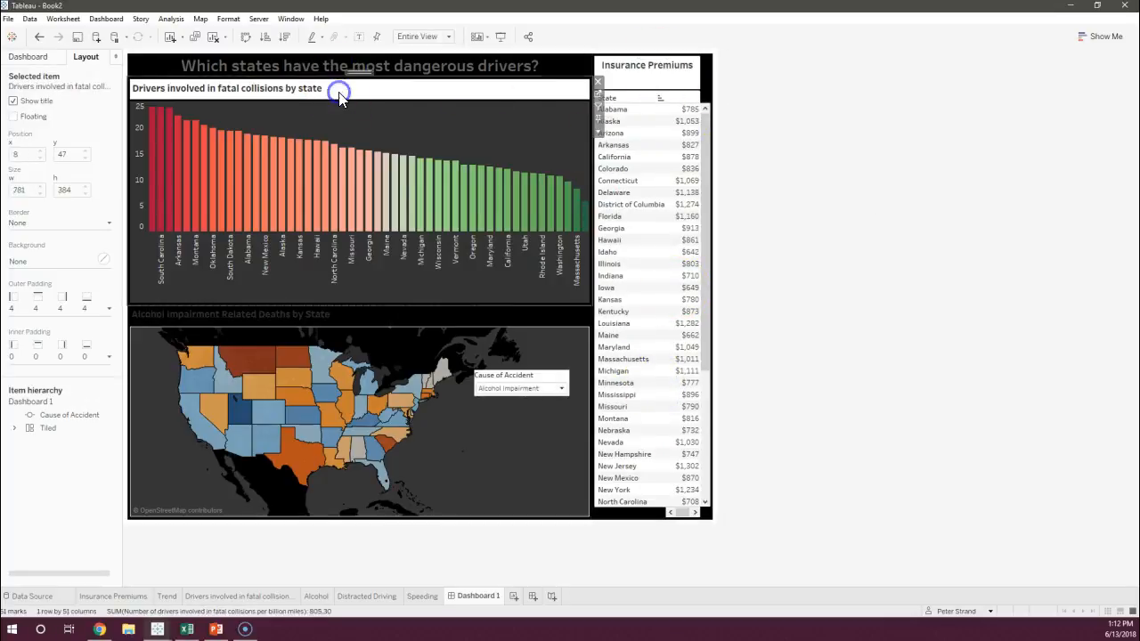
pyautogui.rightClick(336, 96)
pyautogui.click(343, 96)
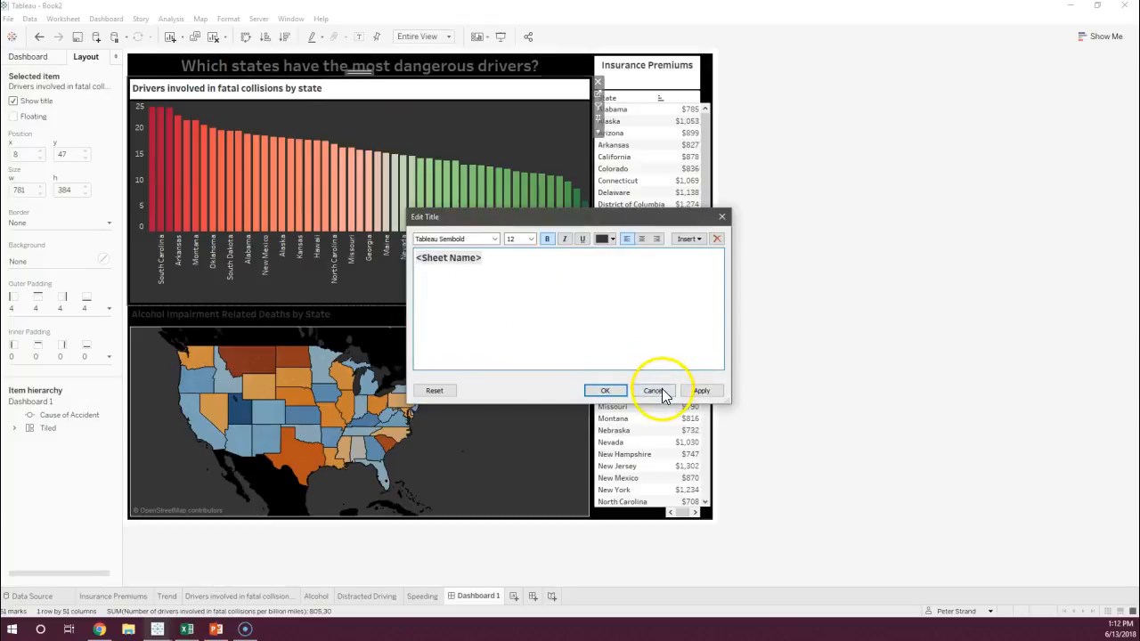
pyautogui.click(661, 390)
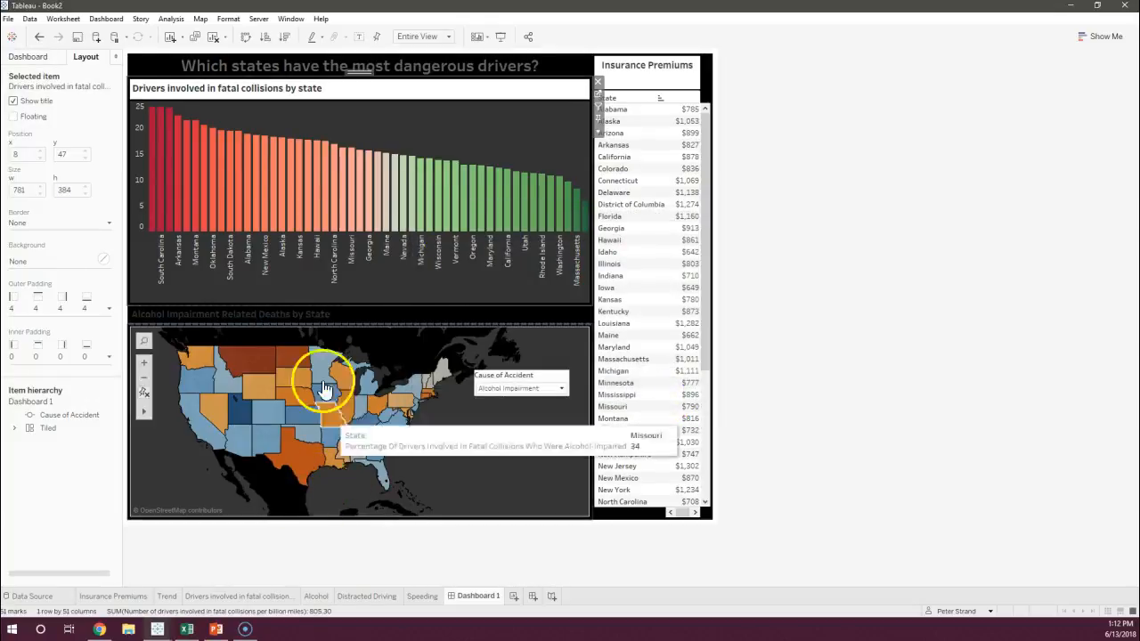
pyautogui.click(320, 313)
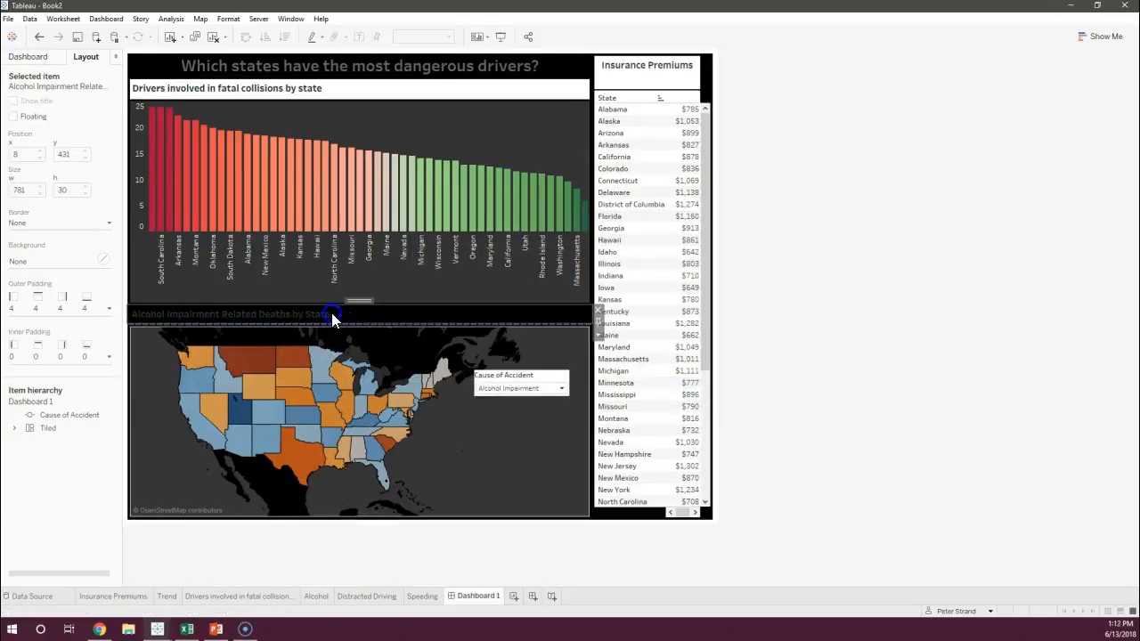
pyautogui.click(651, 86)
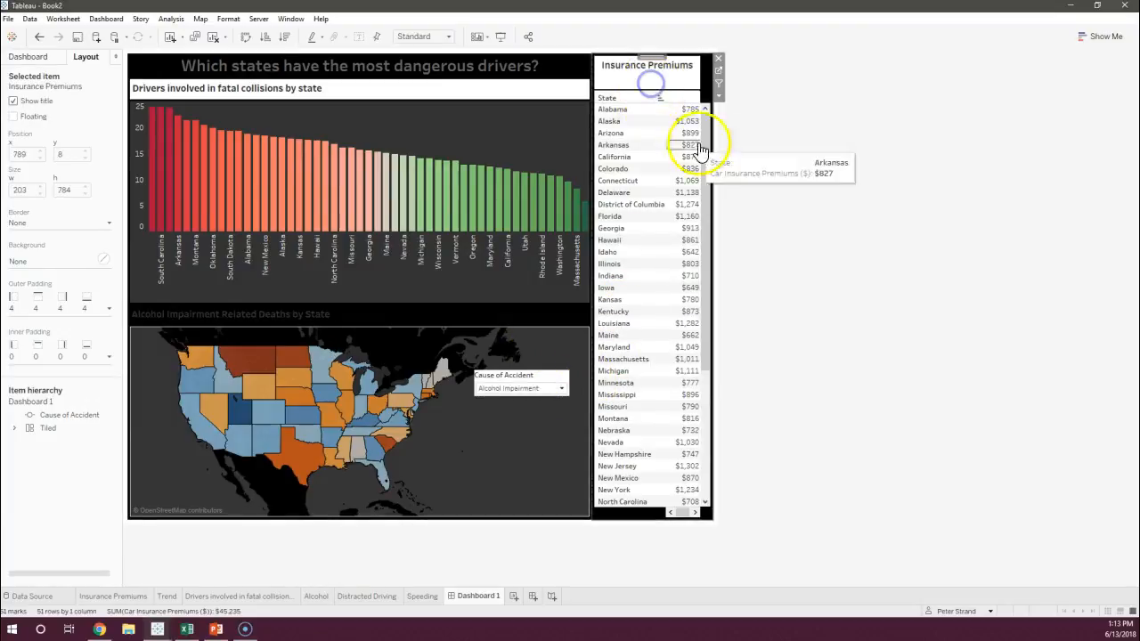
# Switch to the Insurance Premiums worksheet and check its title settings without changing them
pyautogui.click(117, 599)
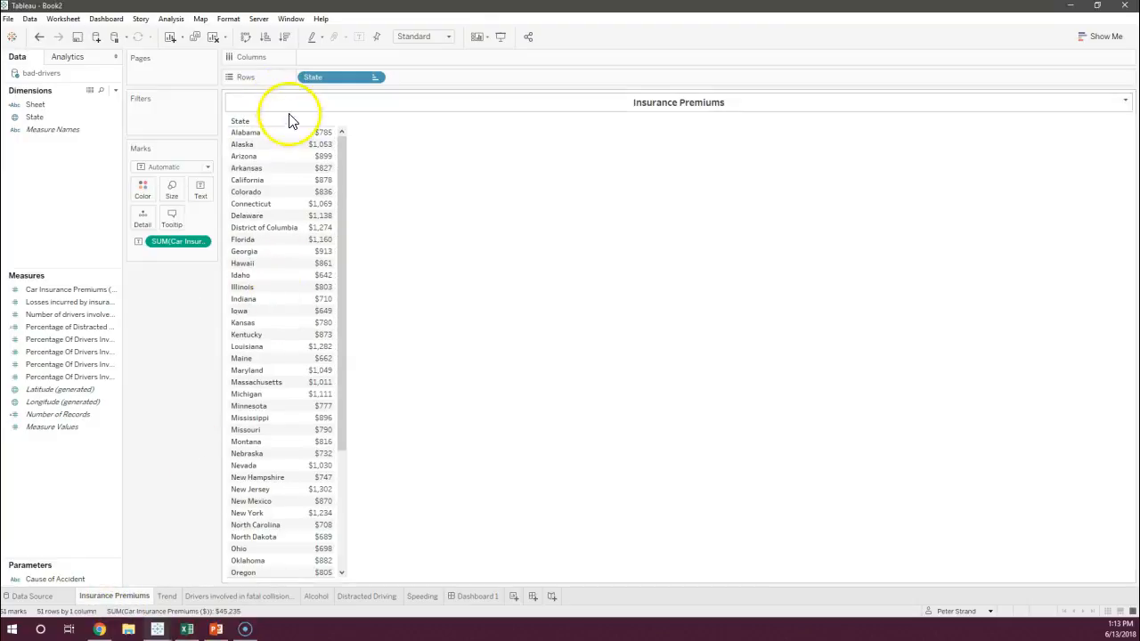
pyautogui.rightClick(343, 107)
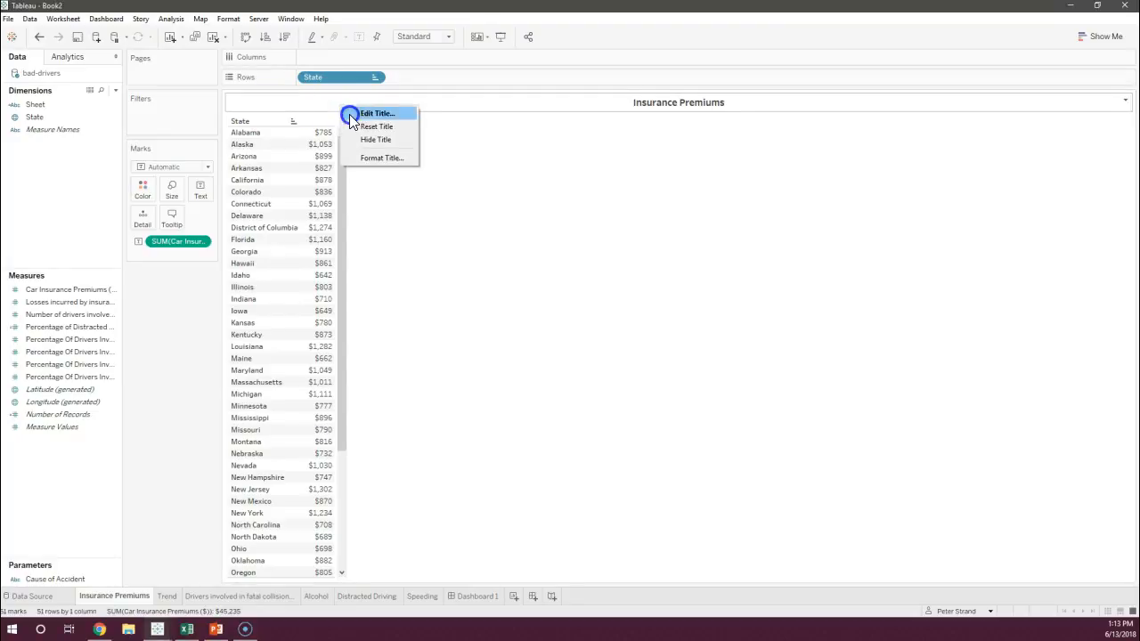
pyautogui.click(353, 114)
pyautogui.click(651, 391)
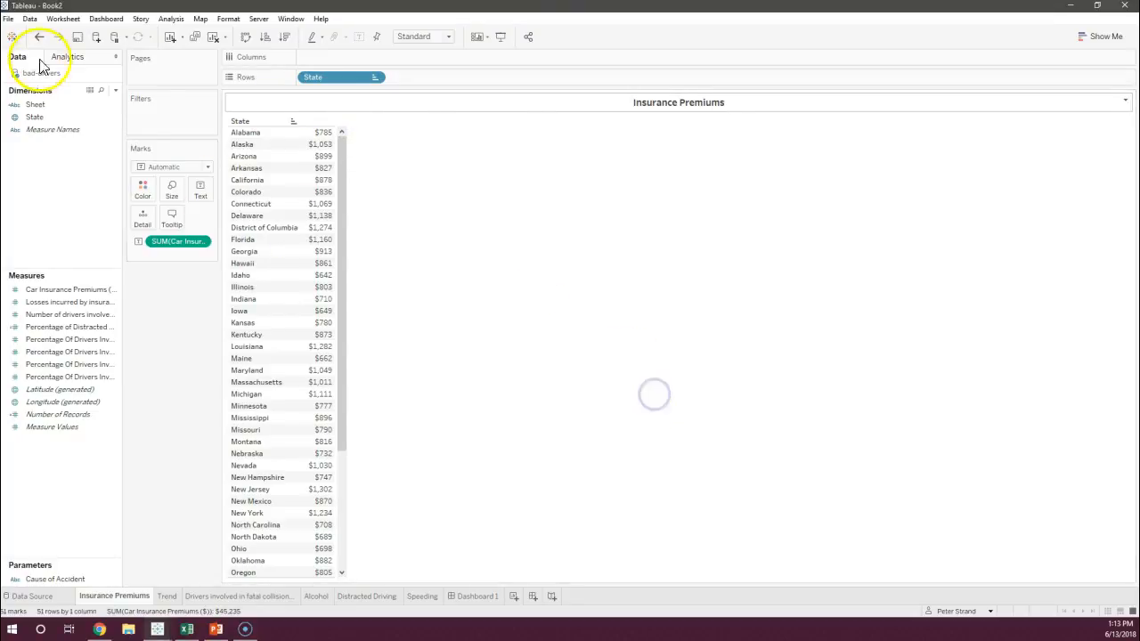
# Open the State field's formatting on the Insurance Premiums sheet and set the default row header shading to dark grey
pyautogui.rightClick(368, 121)
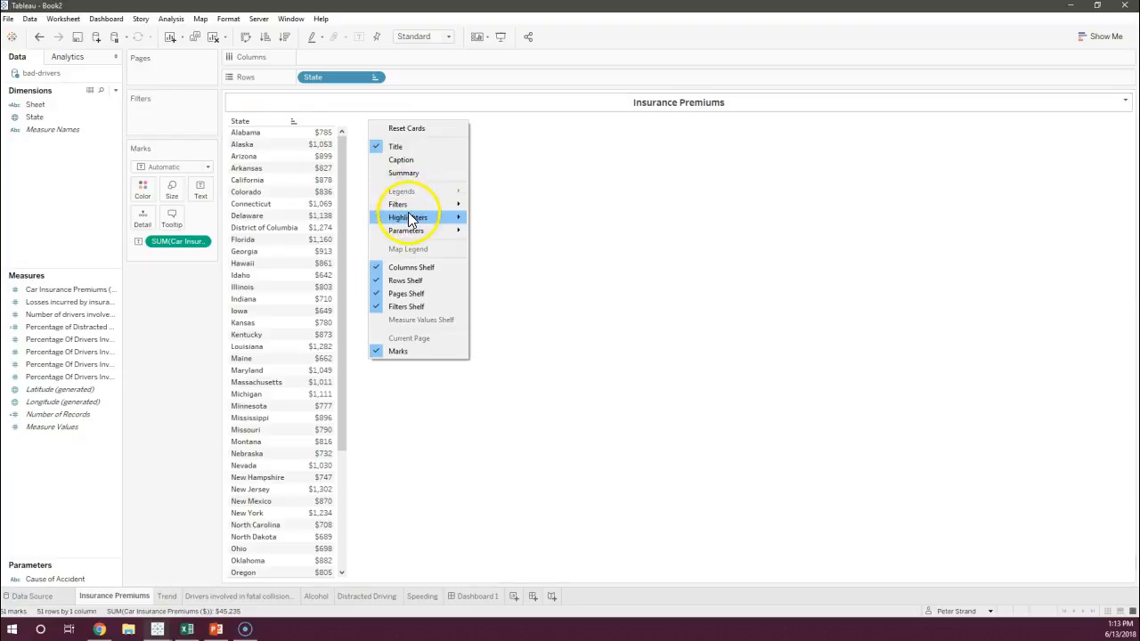
pyautogui.rightClick(545, 162)
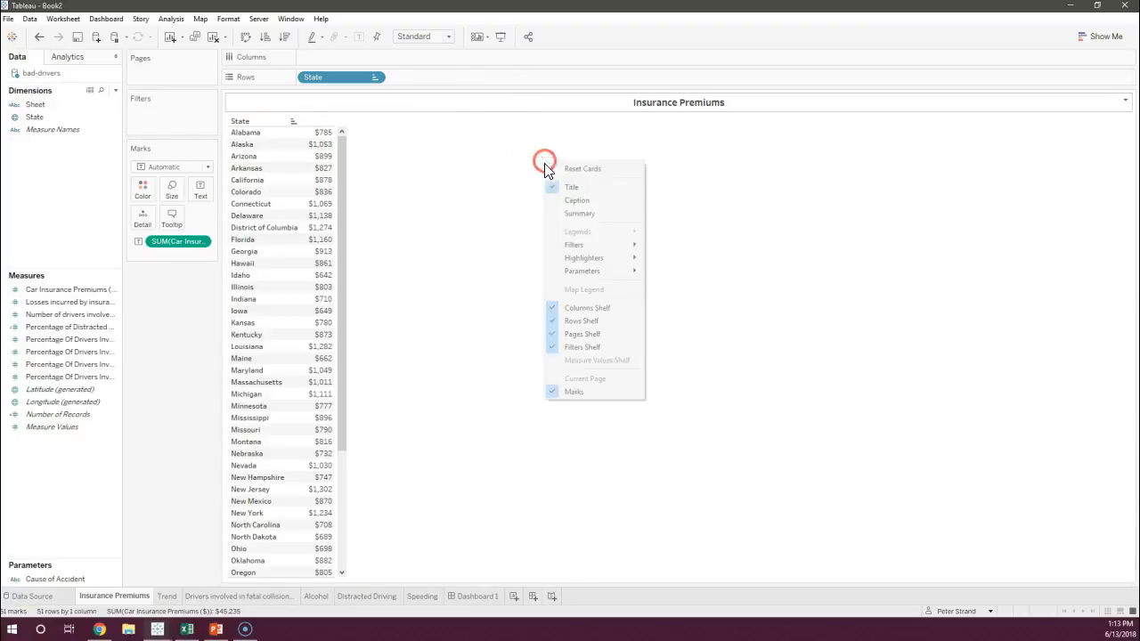
pyautogui.rightClick(299, 187)
pyautogui.click(326, 233)
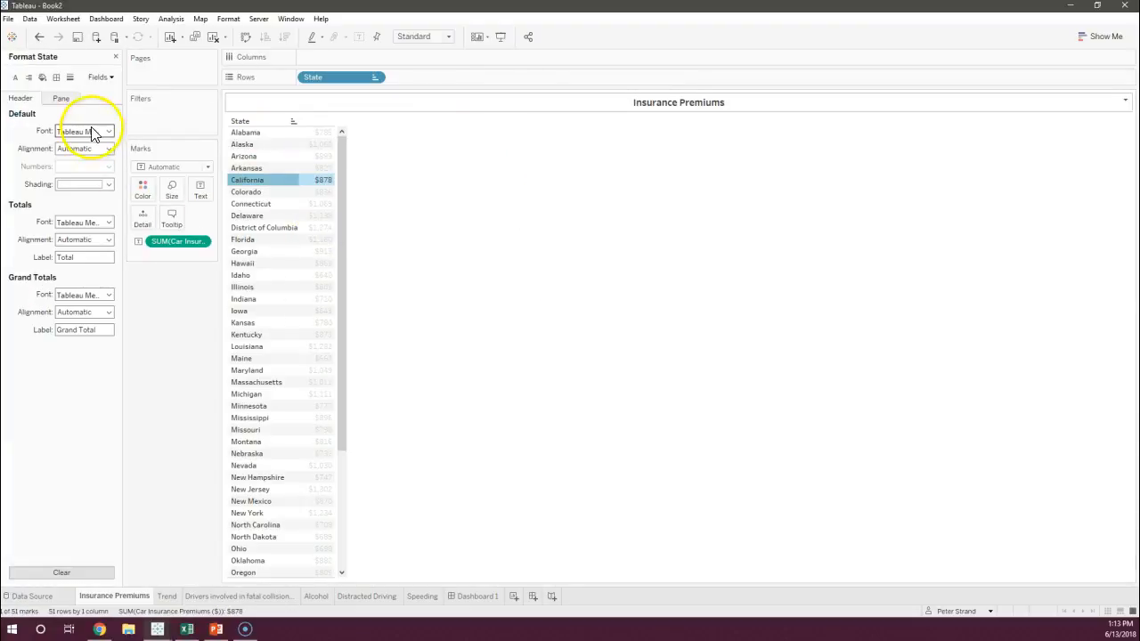
pyautogui.click(42, 77)
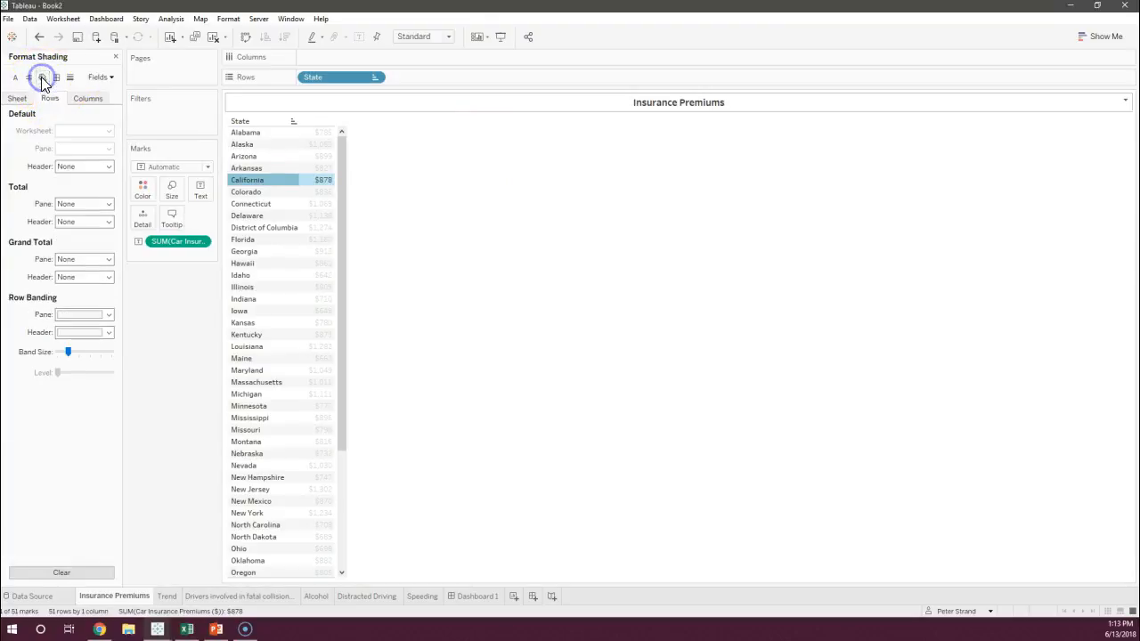
pyautogui.click(82, 167)
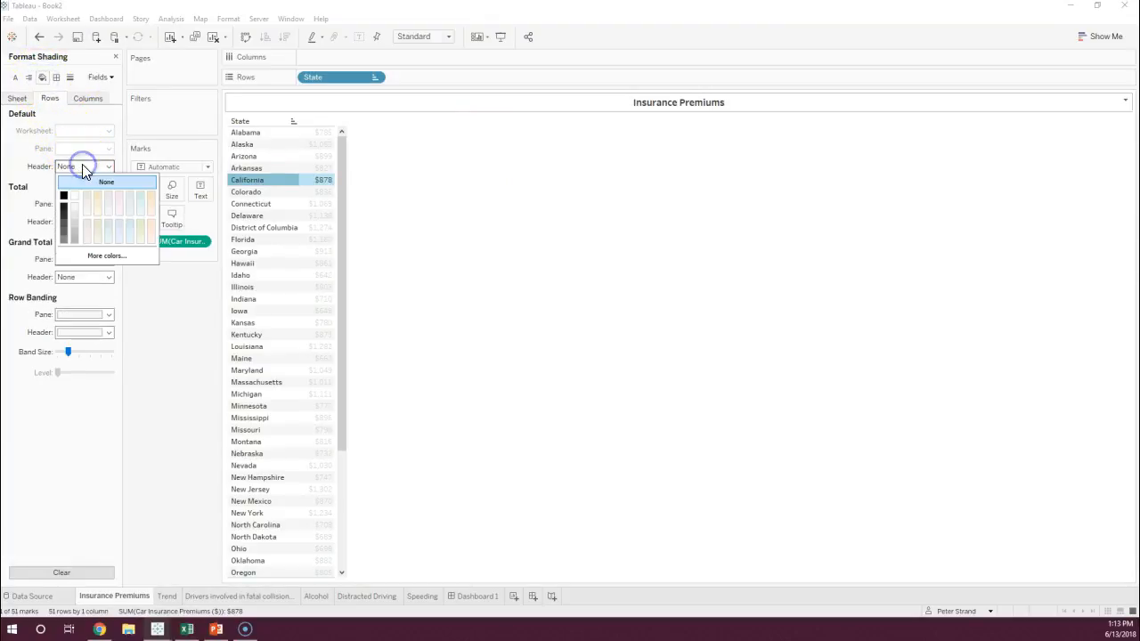
pyautogui.click(63, 196)
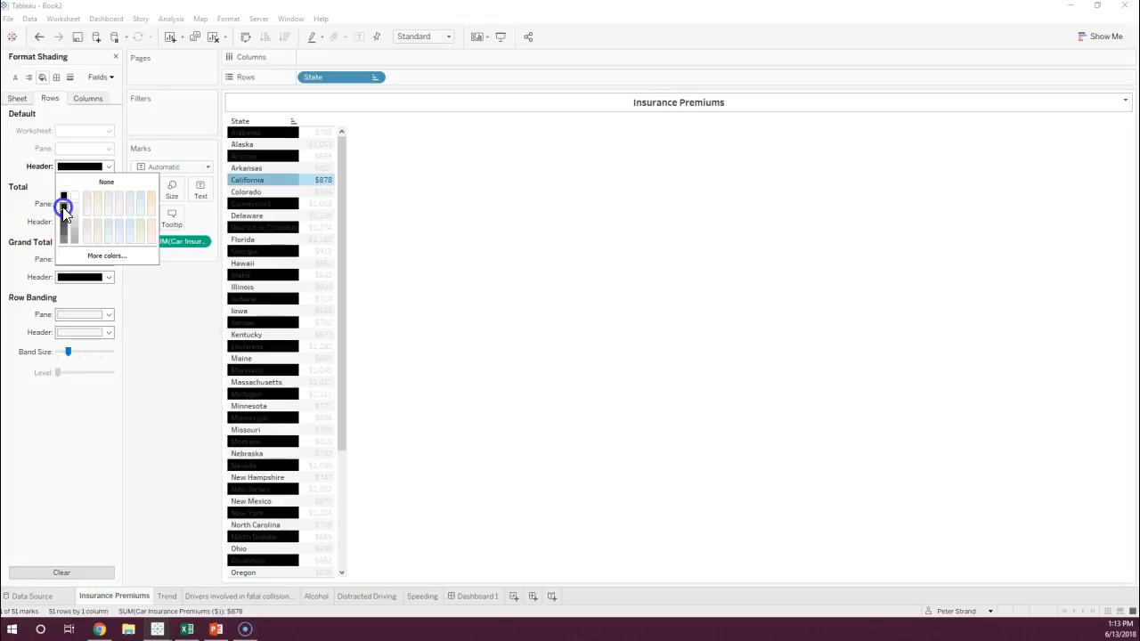
pyautogui.click(63, 207)
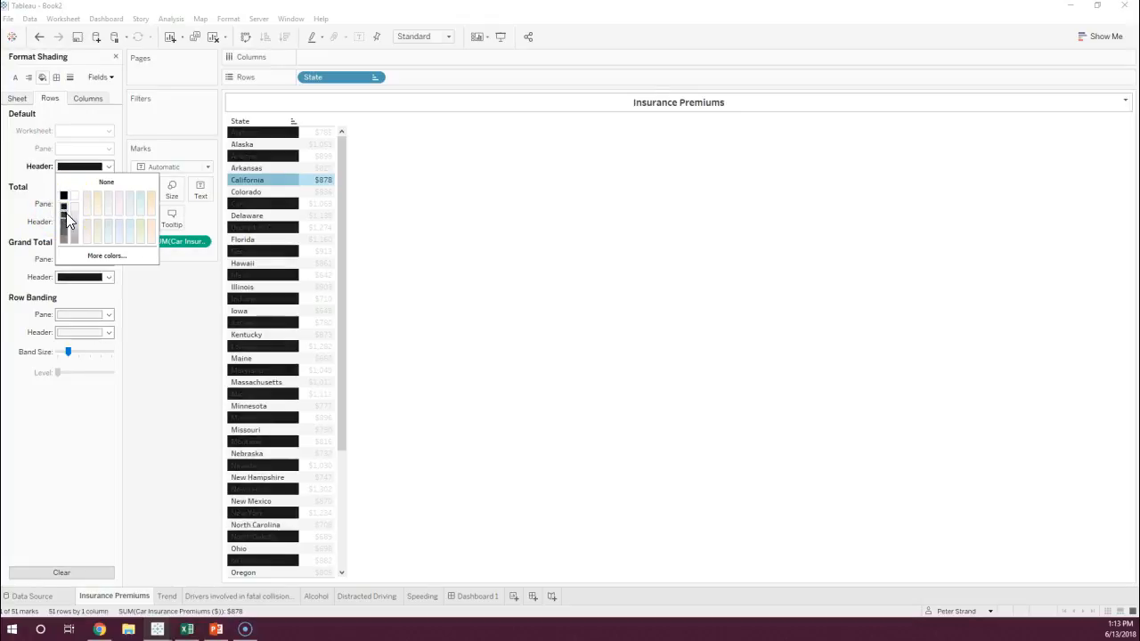
pyautogui.click(65, 214)
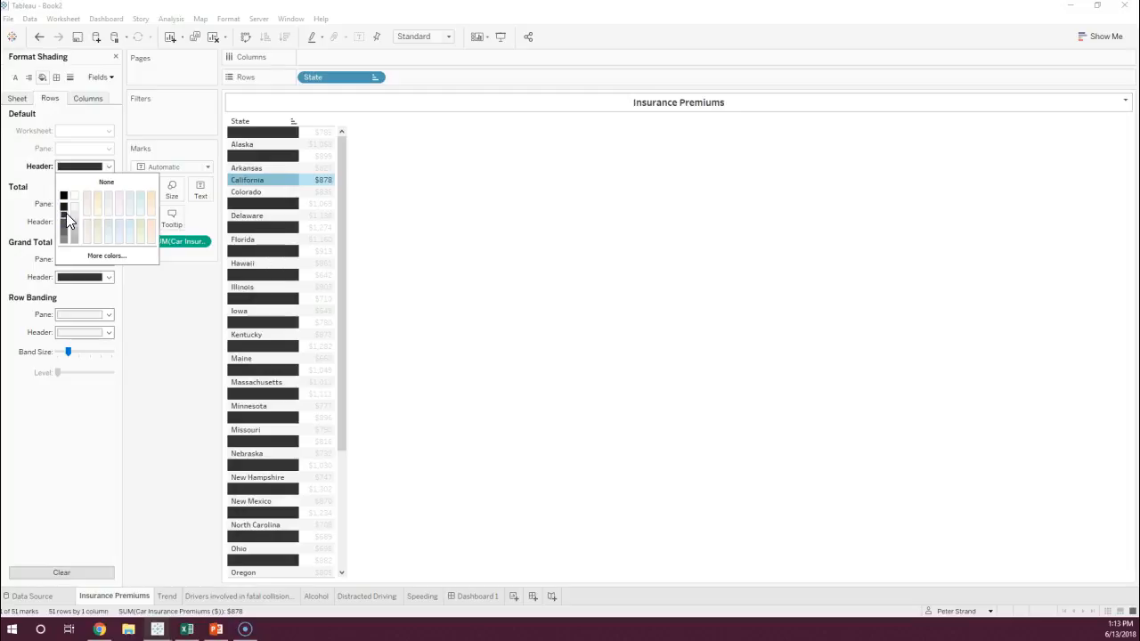
pyautogui.click(63, 220)
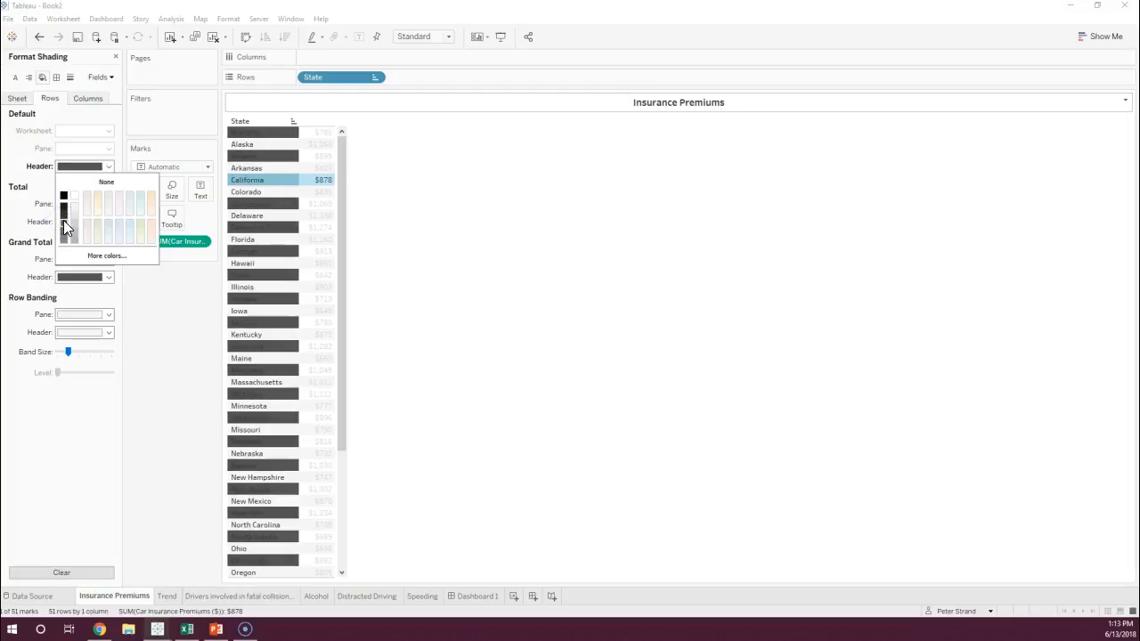
pyautogui.click(37, 184)
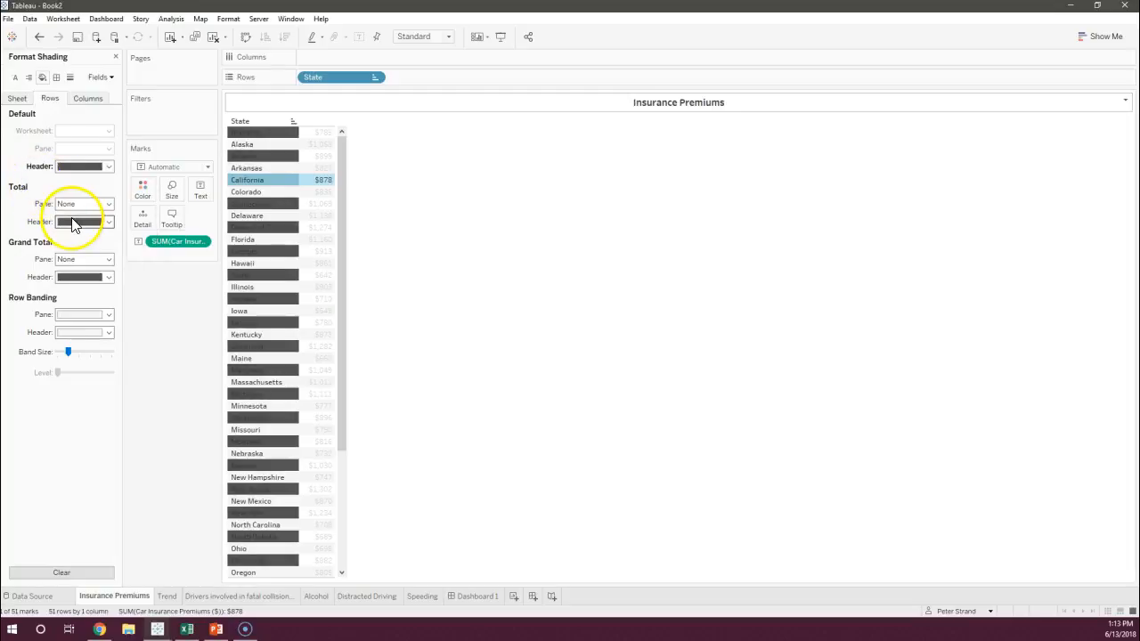
# Set the default shading of the whole Insurance Premiums worksheet to black
pyautogui.click(17, 98)
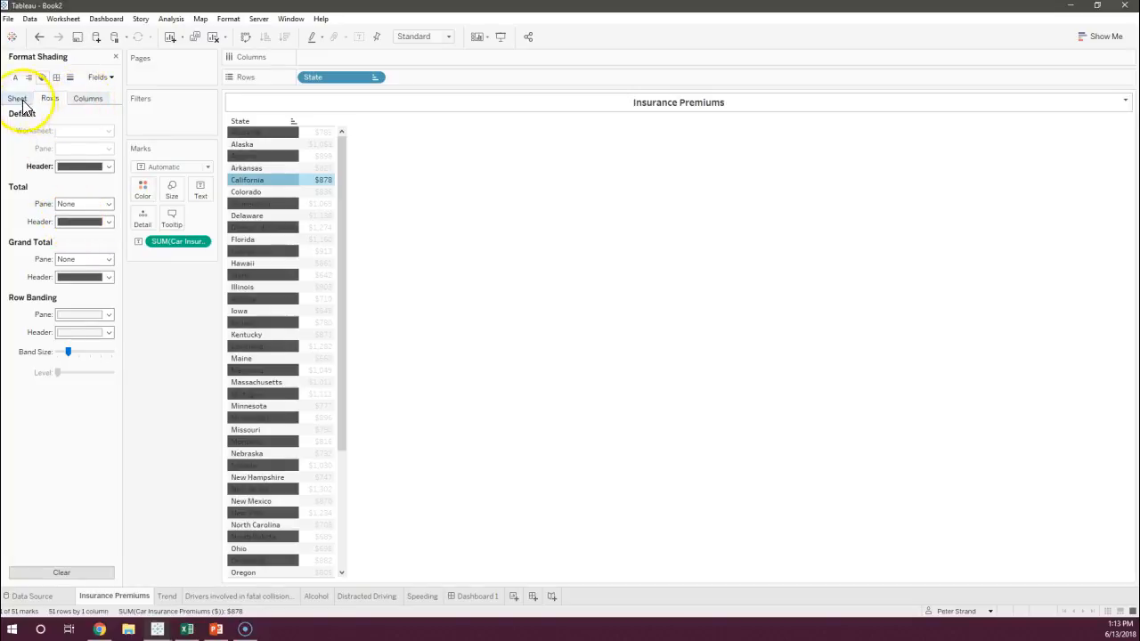
pyautogui.click(77, 131)
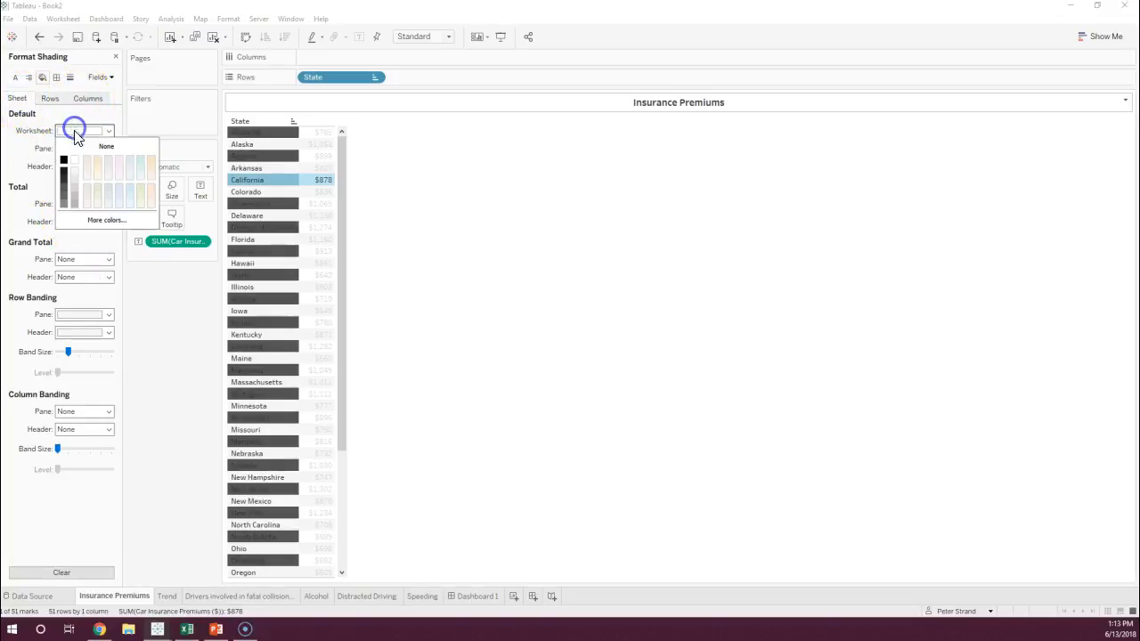
pyautogui.click(65, 189)
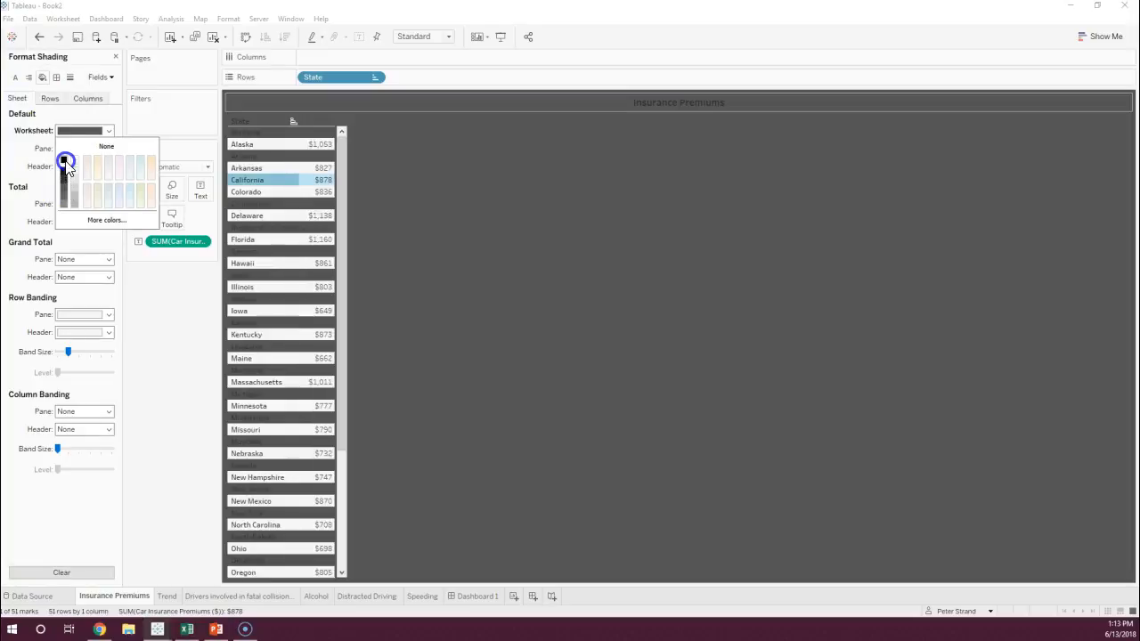
pyautogui.click(64, 162)
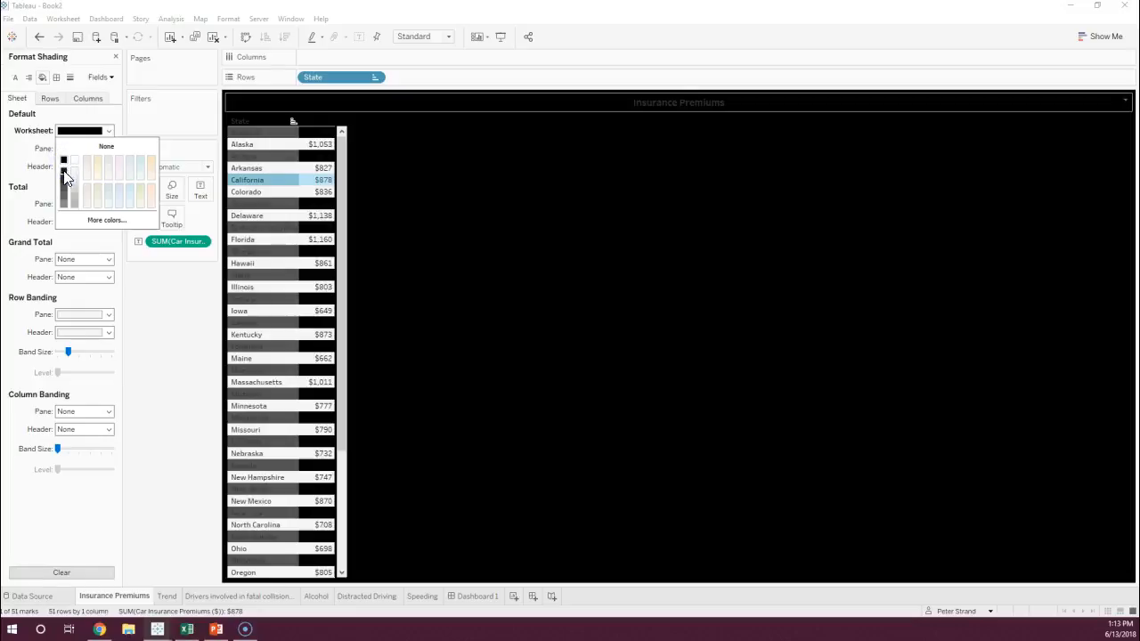
pyautogui.click(41, 155)
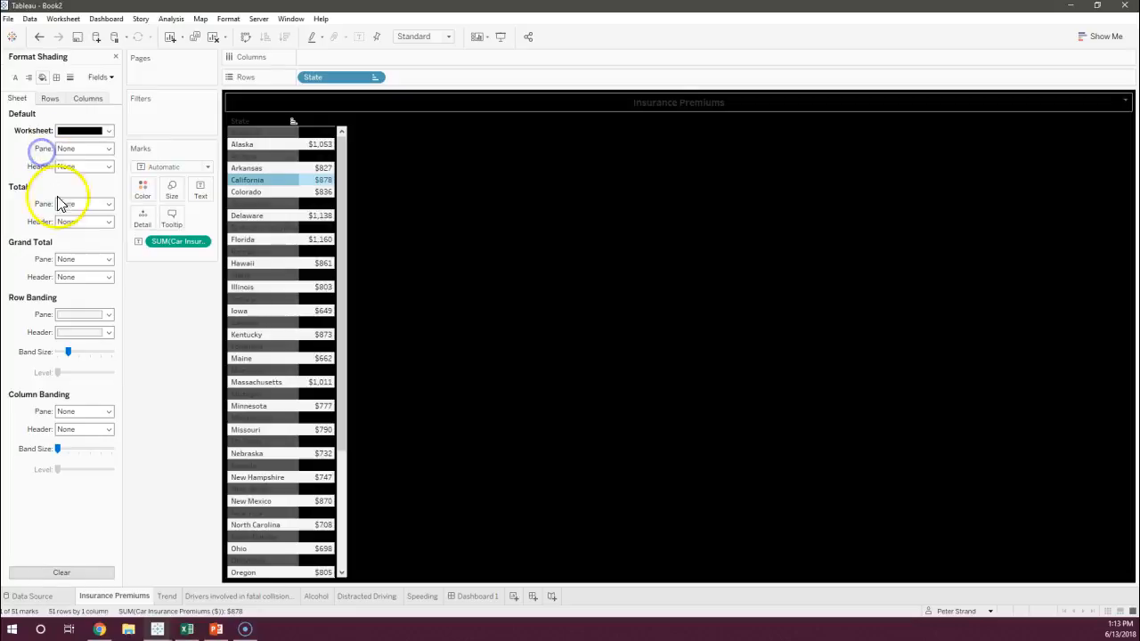
# Set the sheet-level grand total pane shading to white
pyautogui.click(88, 258)
pyautogui.click(74, 292)
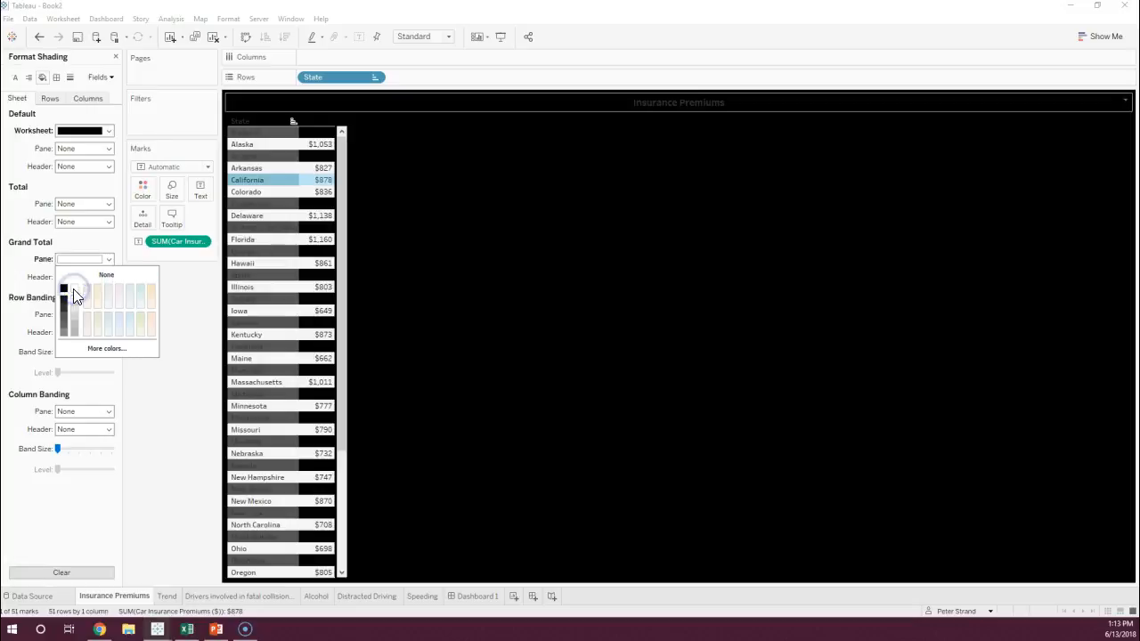
pyautogui.click(25, 248)
# Set the row banding pane shading of the sheet to dark grey
pyautogui.click(105, 316)
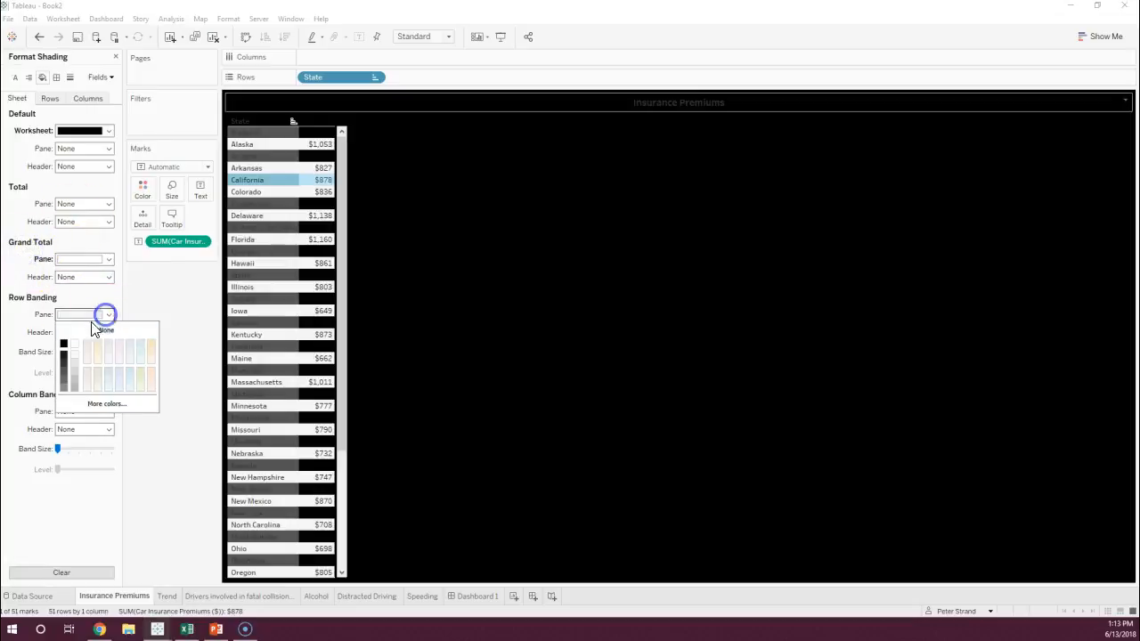
pyautogui.click(65, 368)
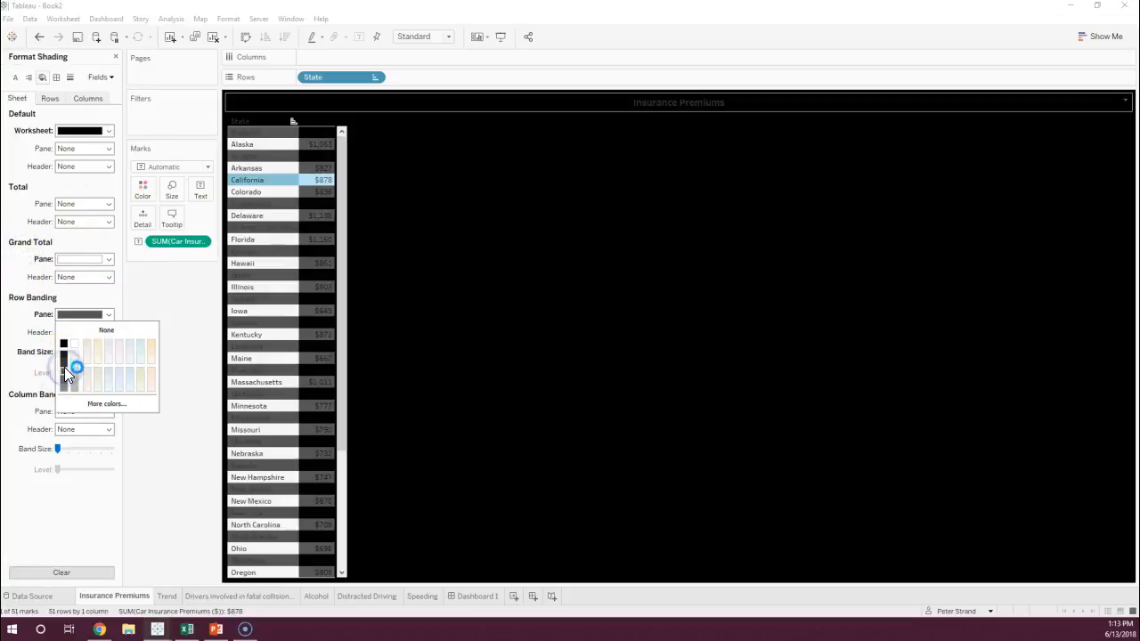
pyautogui.click(28, 255)
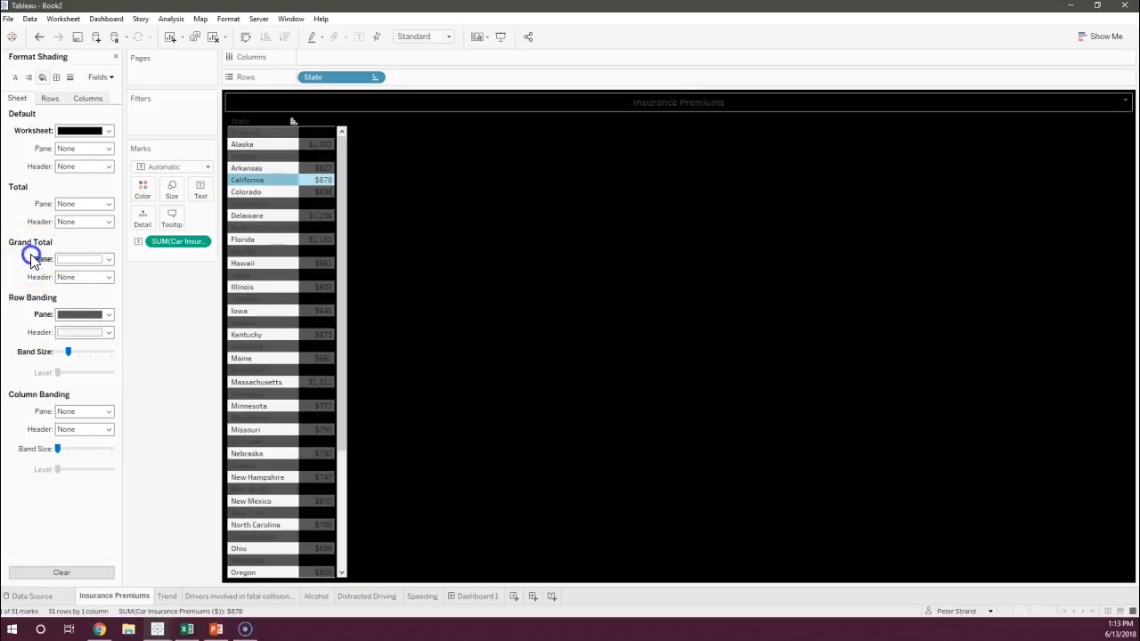
# Set the sheet's total pane, total header and grand total pane shading to dark grey
pyautogui.click(78, 204)
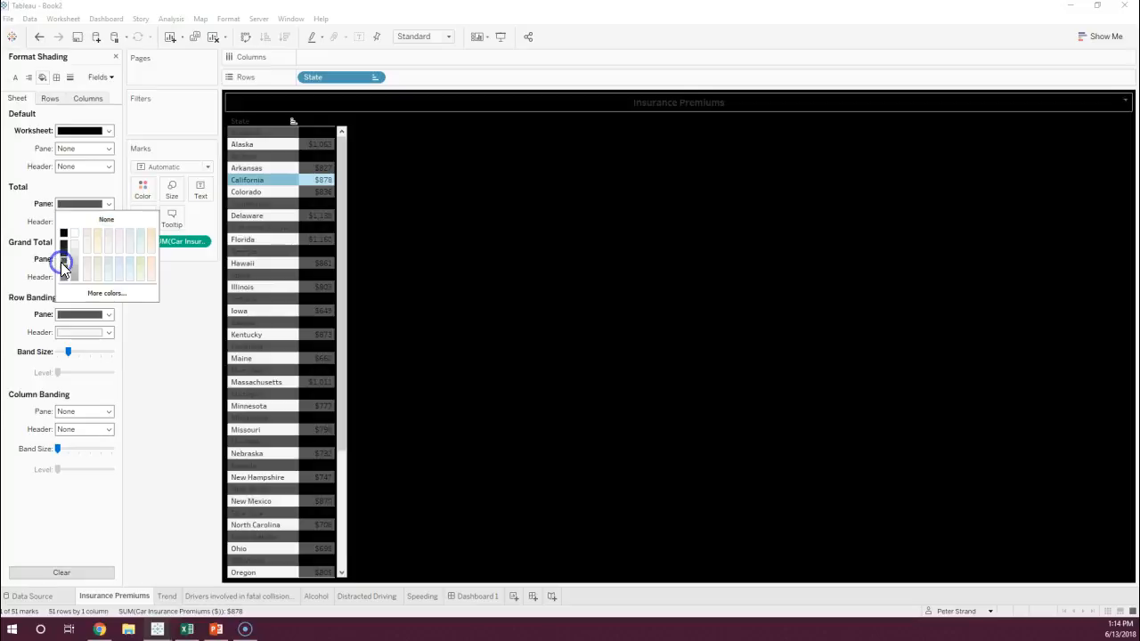
pyautogui.click(62, 260)
pyautogui.click(72, 224)
pyautogui.click(64, 275)
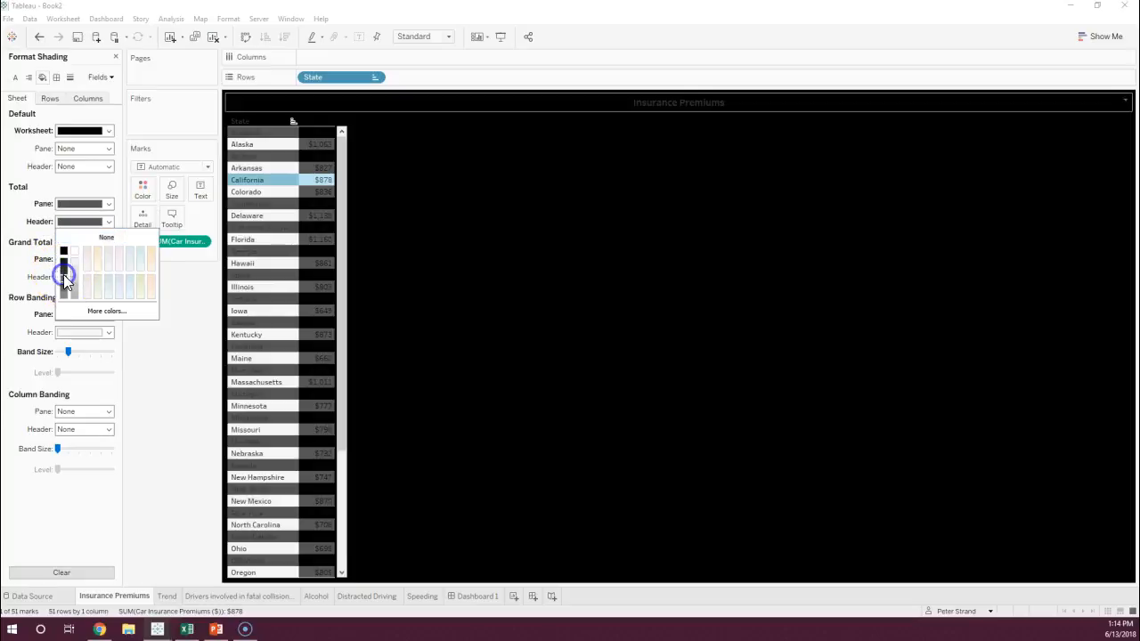
pyautogui.click(44, 273)
pyautogui.click(79, 260)
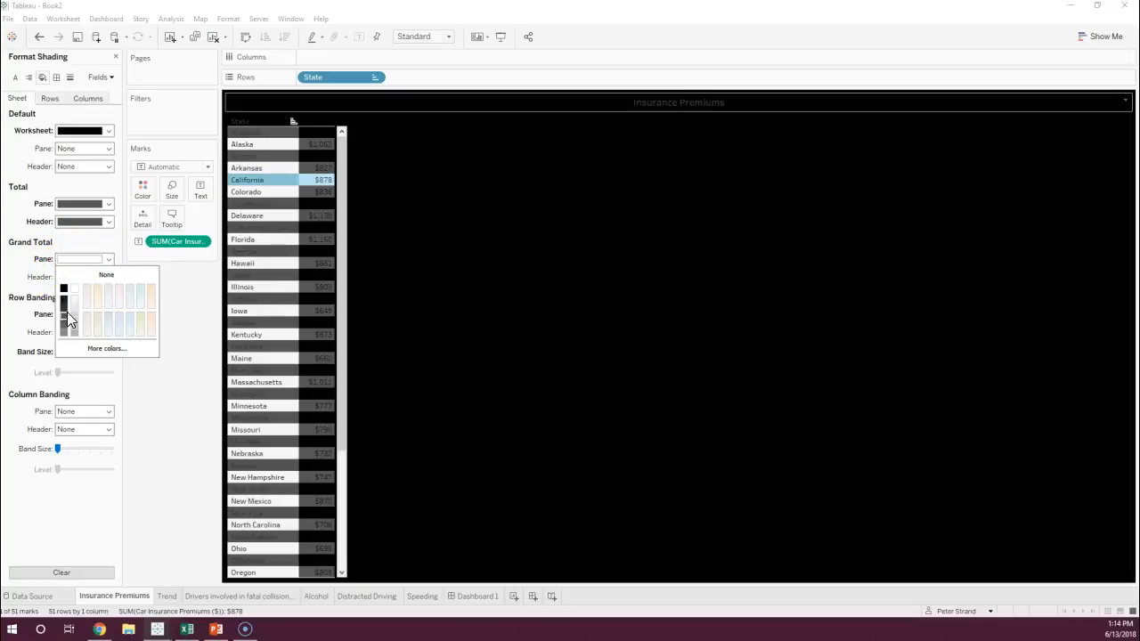
pyautogui.click(65, 318)
pyautogui.click(30, 288)
# Set the row banding header and the column banding pane shading to dark grey
pyautogui.click(64, 335)
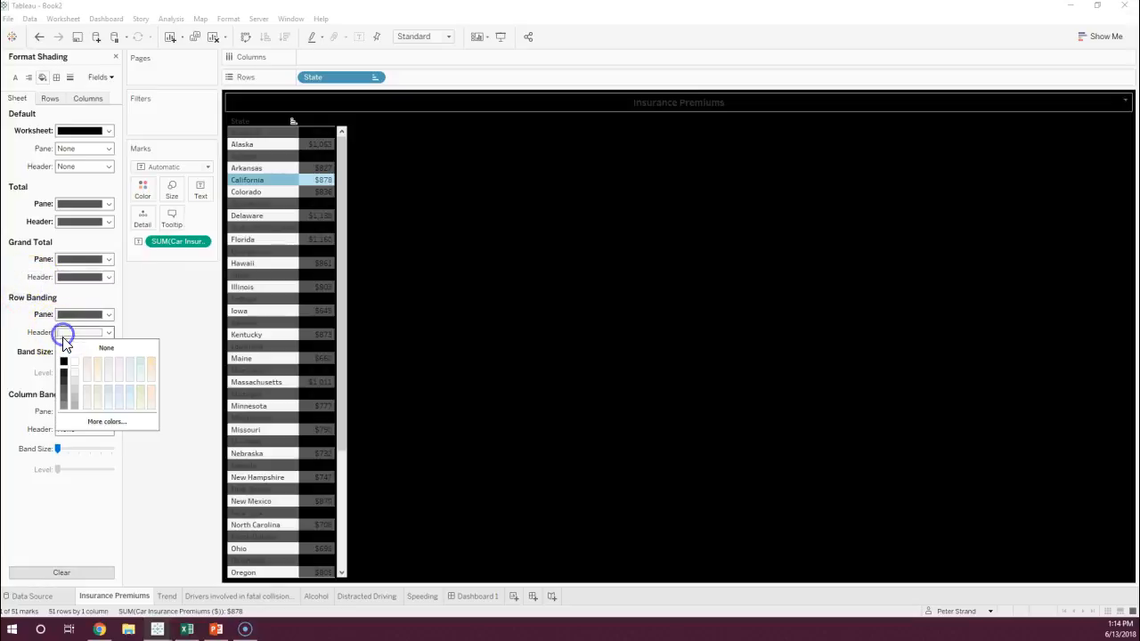
pyautogui.click(65, 388)
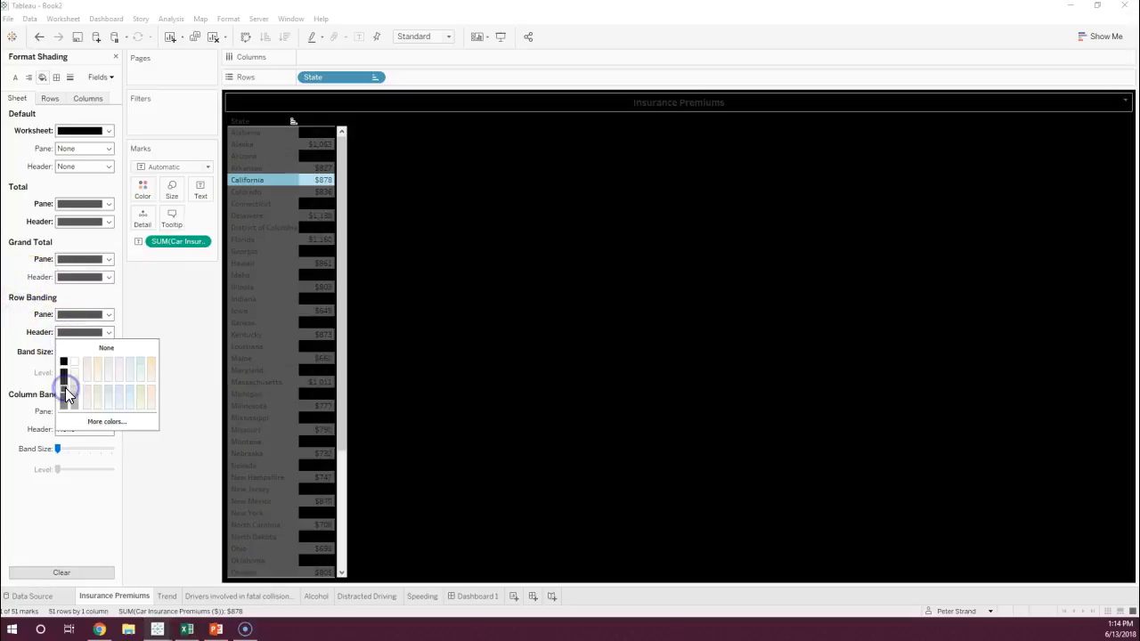
pyautogui.click(26, 289)
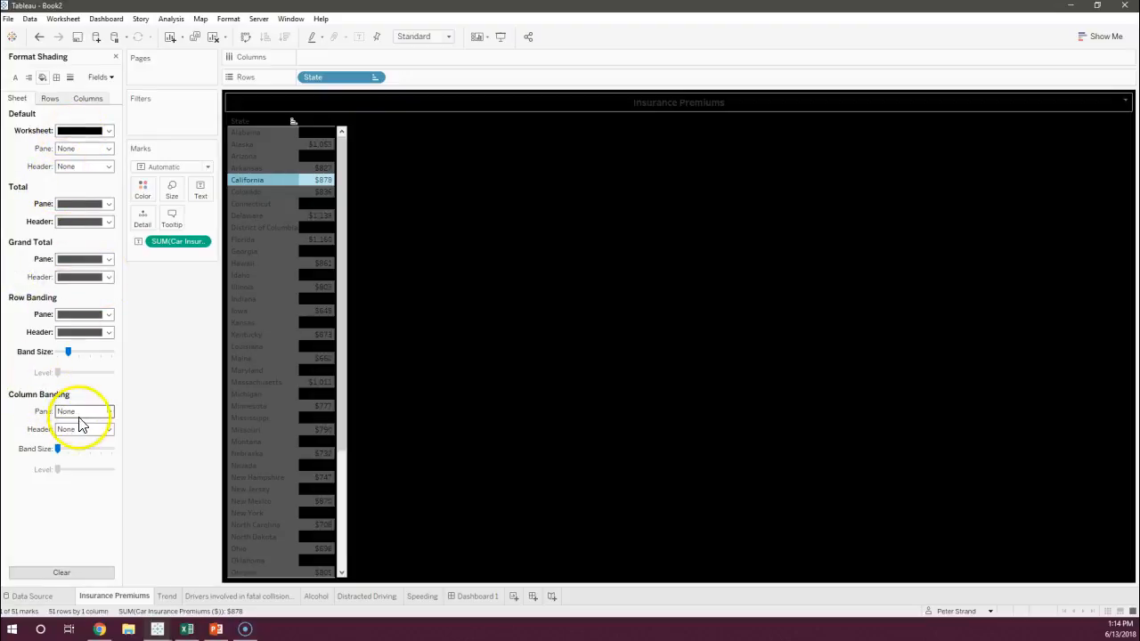
pyautogui.click(78, 411)
pyautogui.click(65, 472)
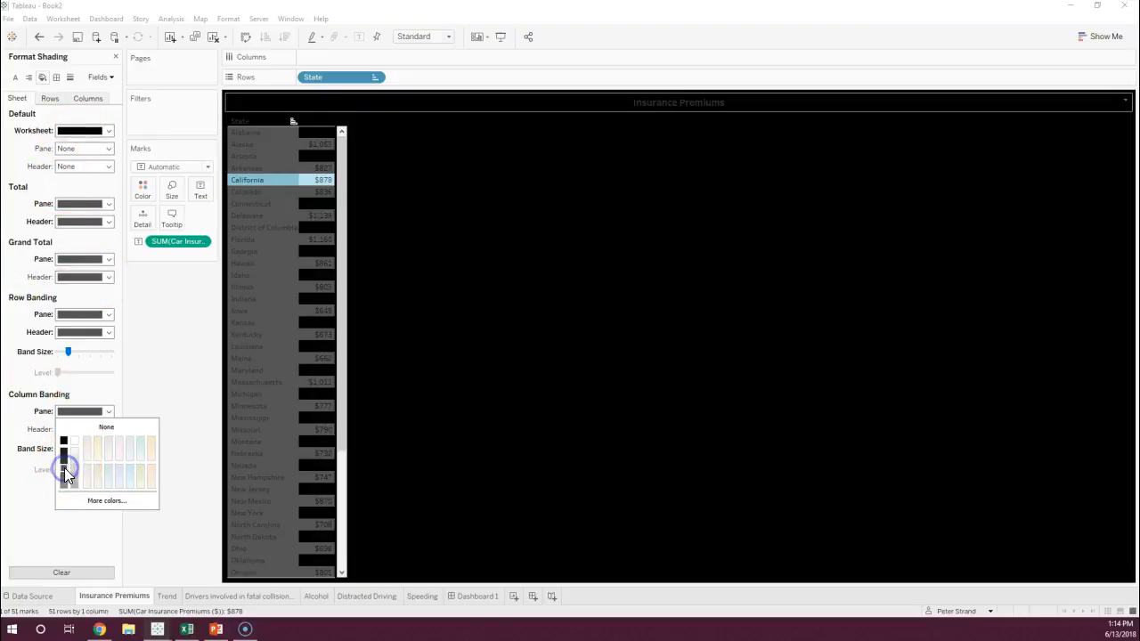
pyautogui.click(39, 450)
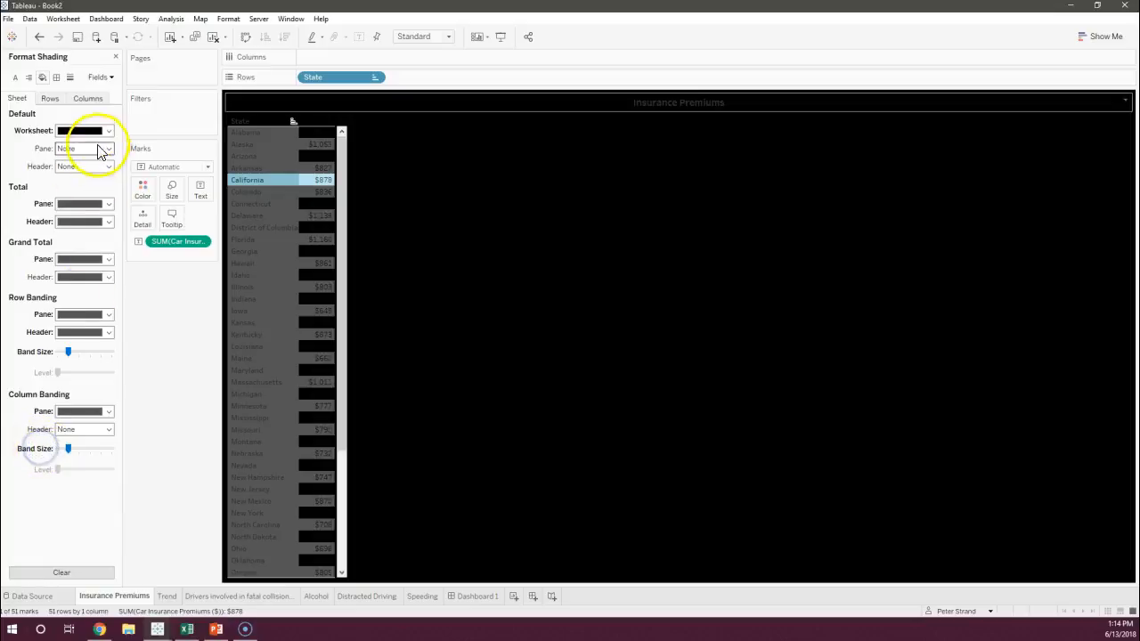
# Set the default column header shading to black after trying dark grey
pyautogui.click(50, 98)
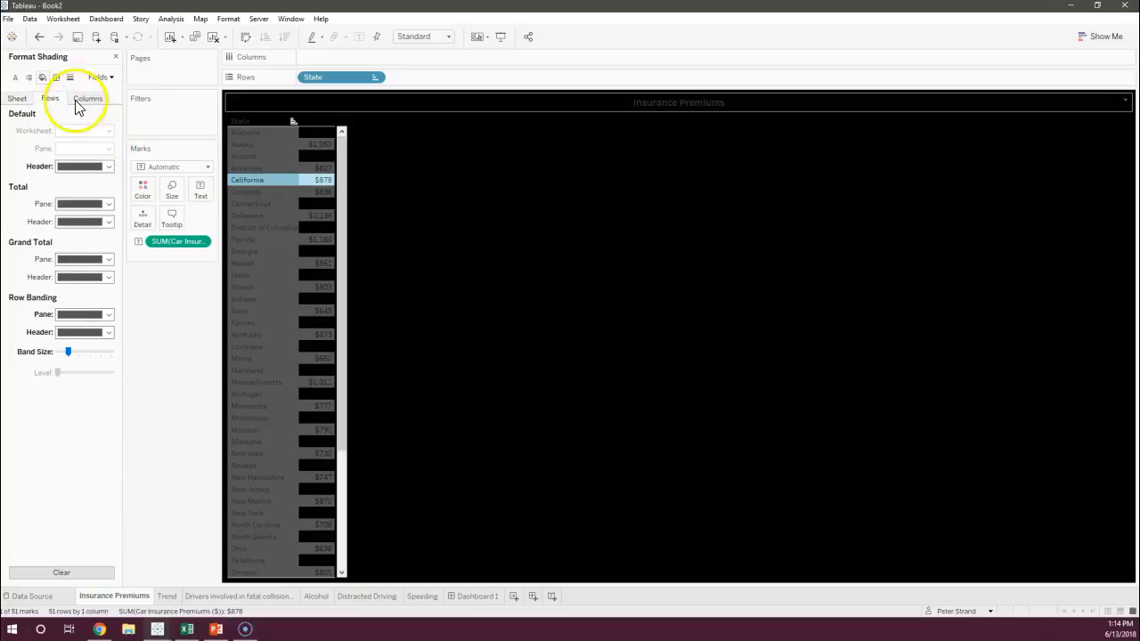
pyautogui.click(78, 100)
pyautogui.click(83, 167)
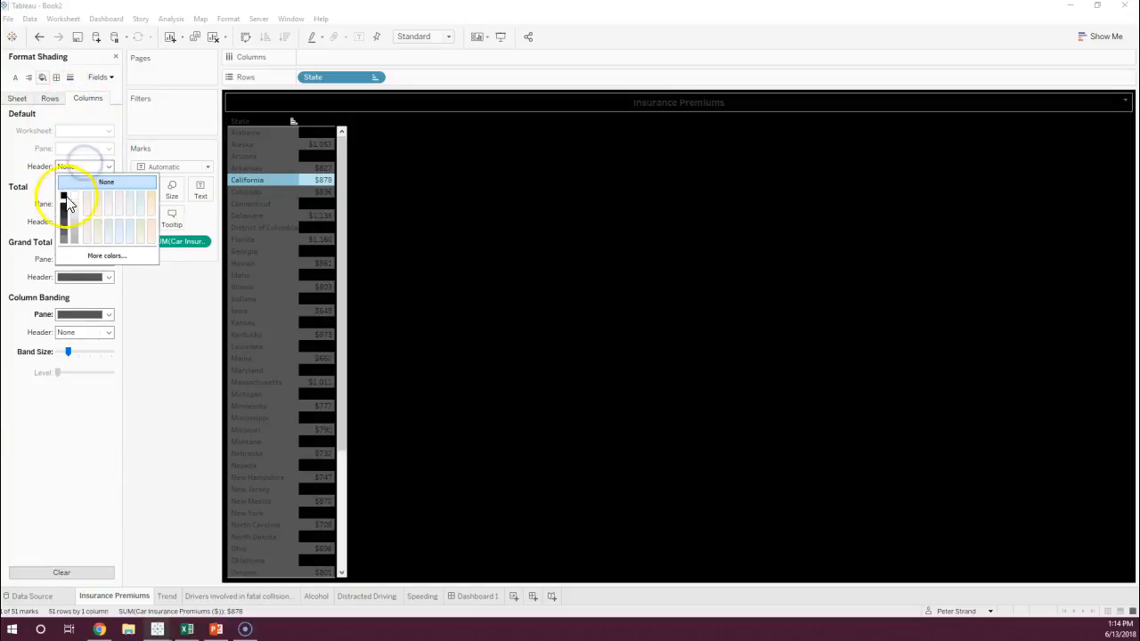
pyautogui.click(66, 220)
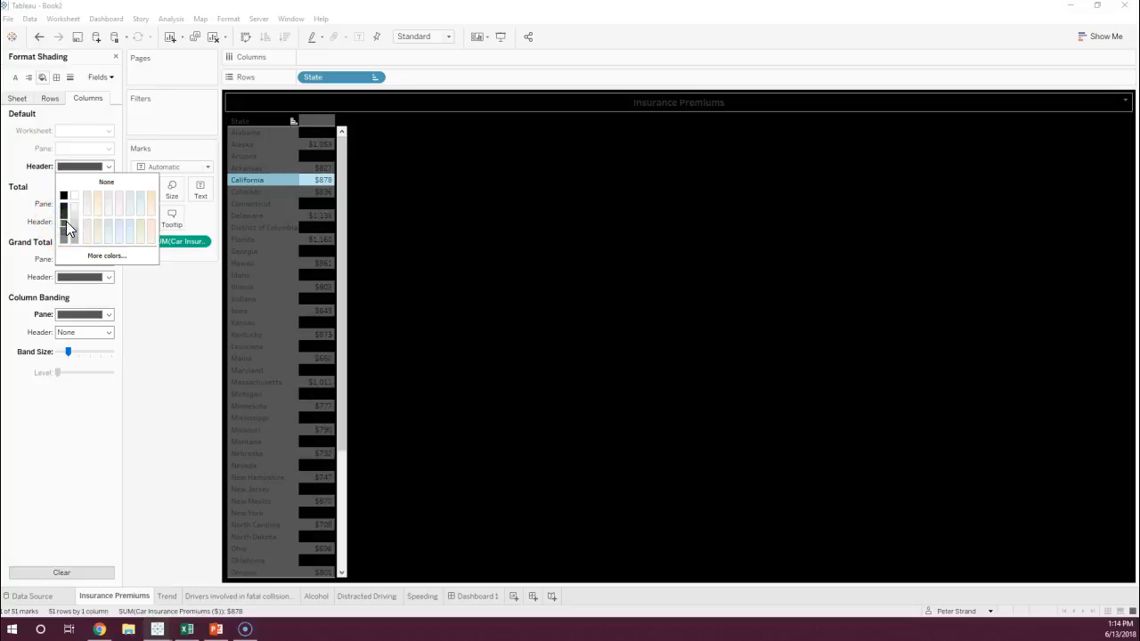
pyautogui.click(64, 195)
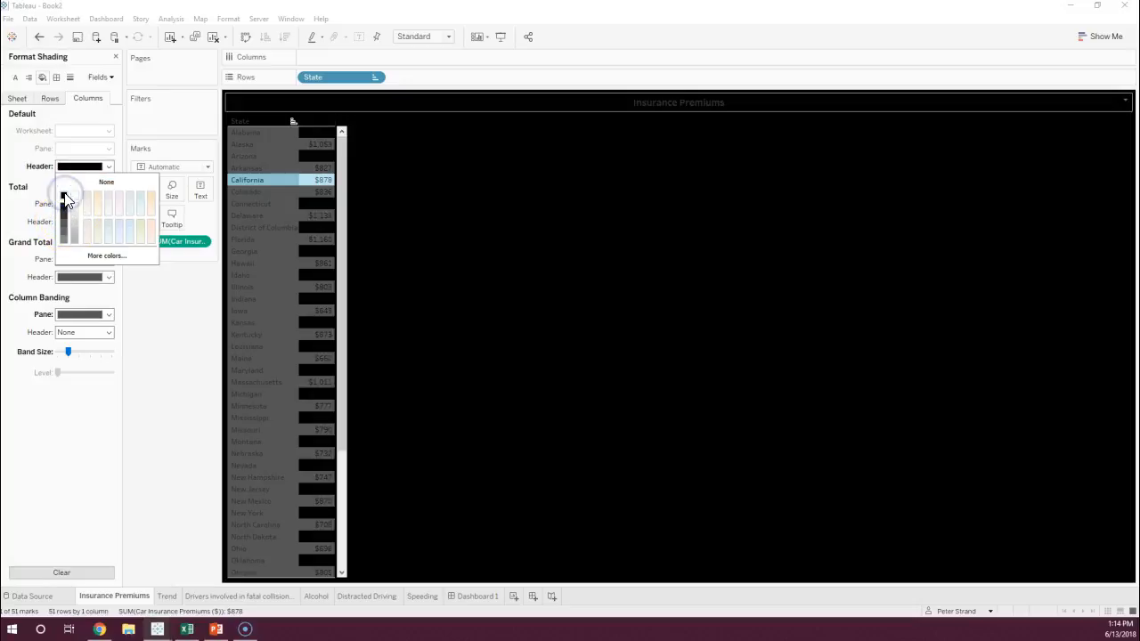
pyautogui.click(42, 169)
pyautogui.click(78, 217)
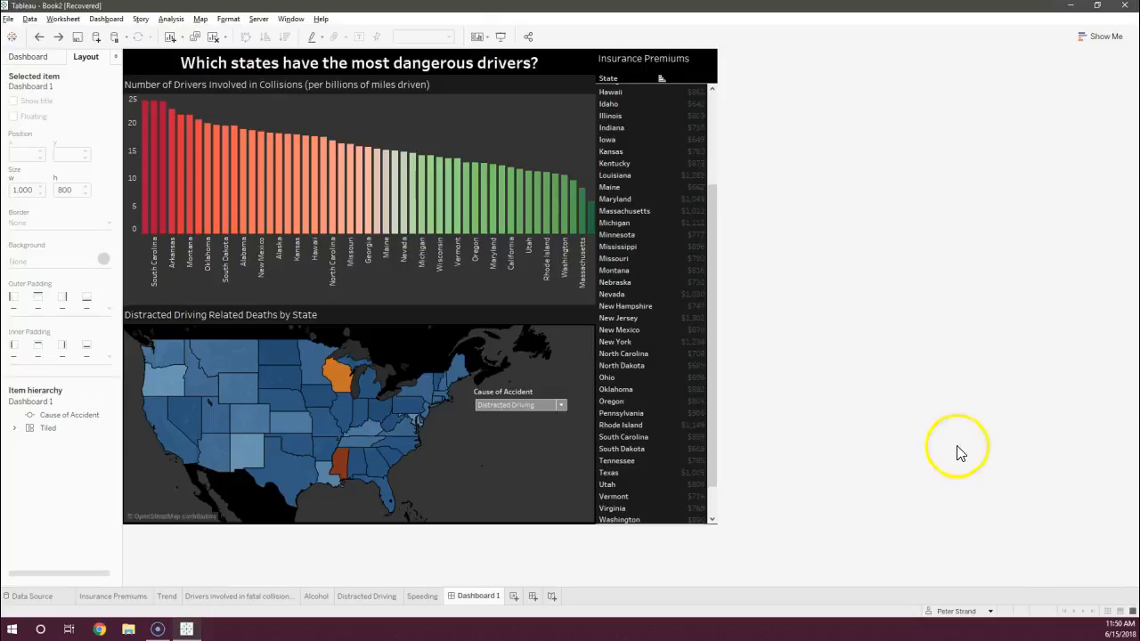
# Review the State header format settings of the Insurance Premiums table and check the fatal collisions bar chart sheet for comparison
pyautogui.scroll(4, 661, 294)
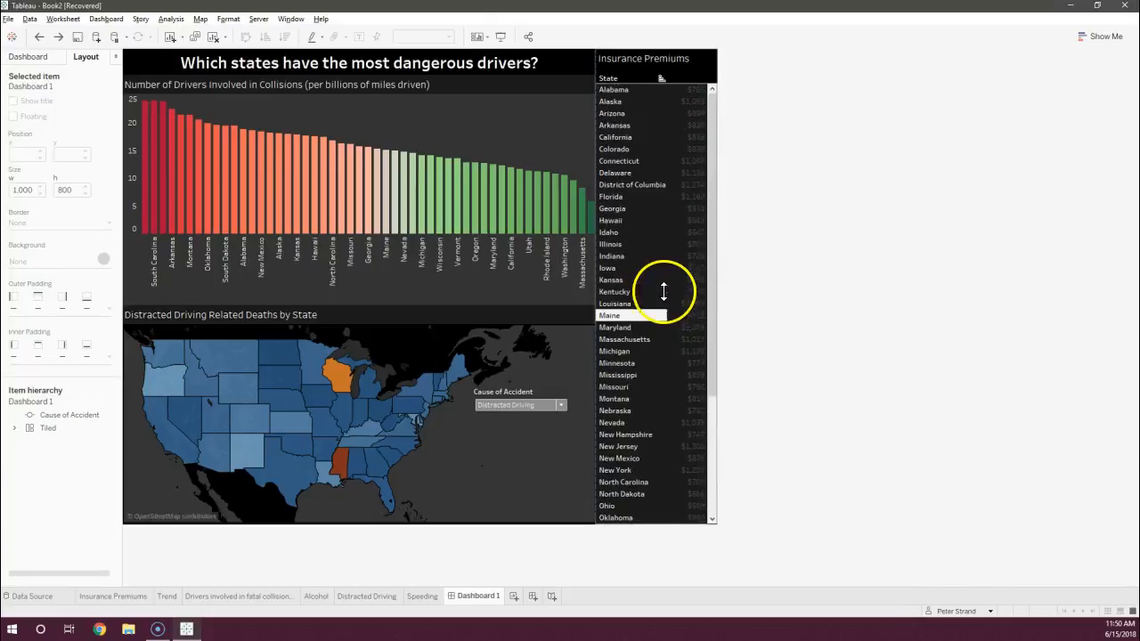
pyautogui.click(648, 91)
pyautogui.click(724, 91)
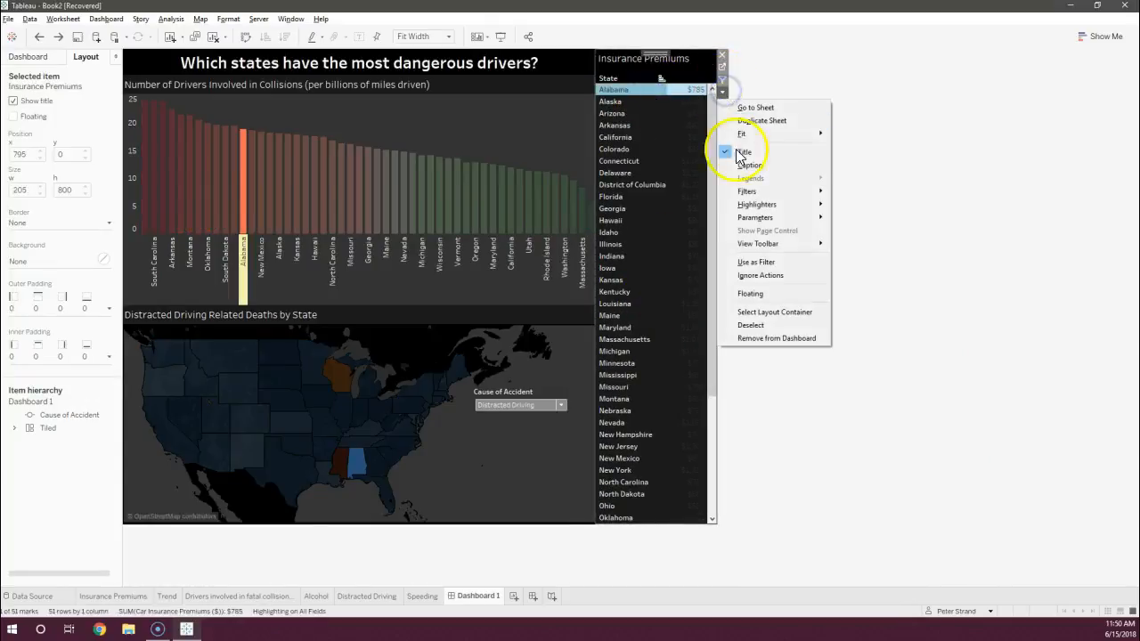
pyautogui.moveTo(746, 190)
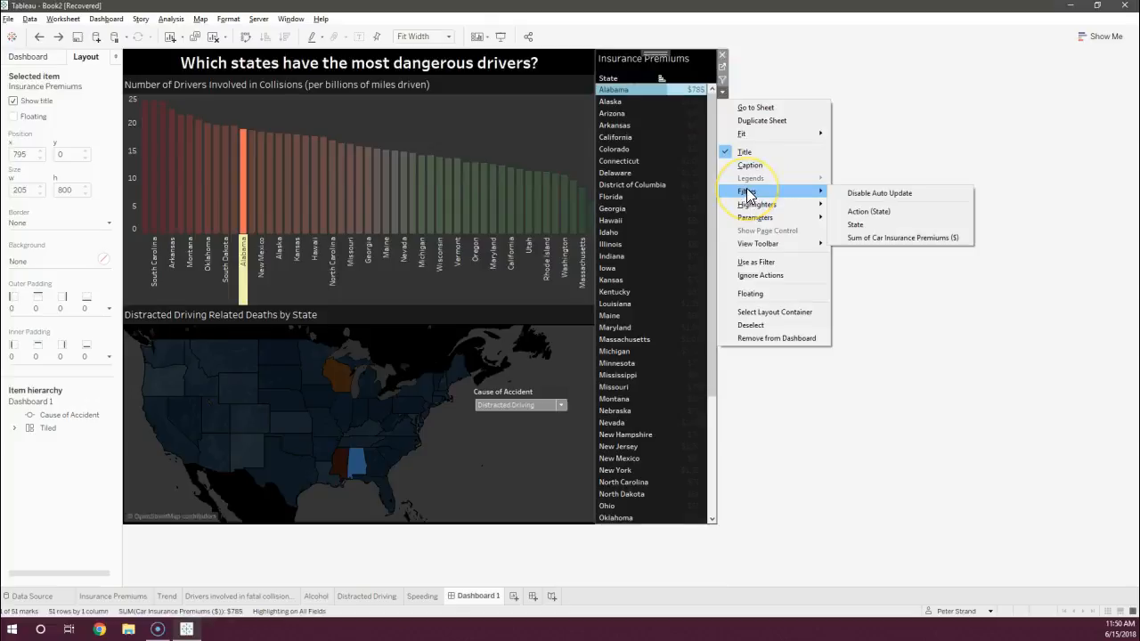
pyautogui.click(894, 105)
pyautogui.rightClick(661, 101)
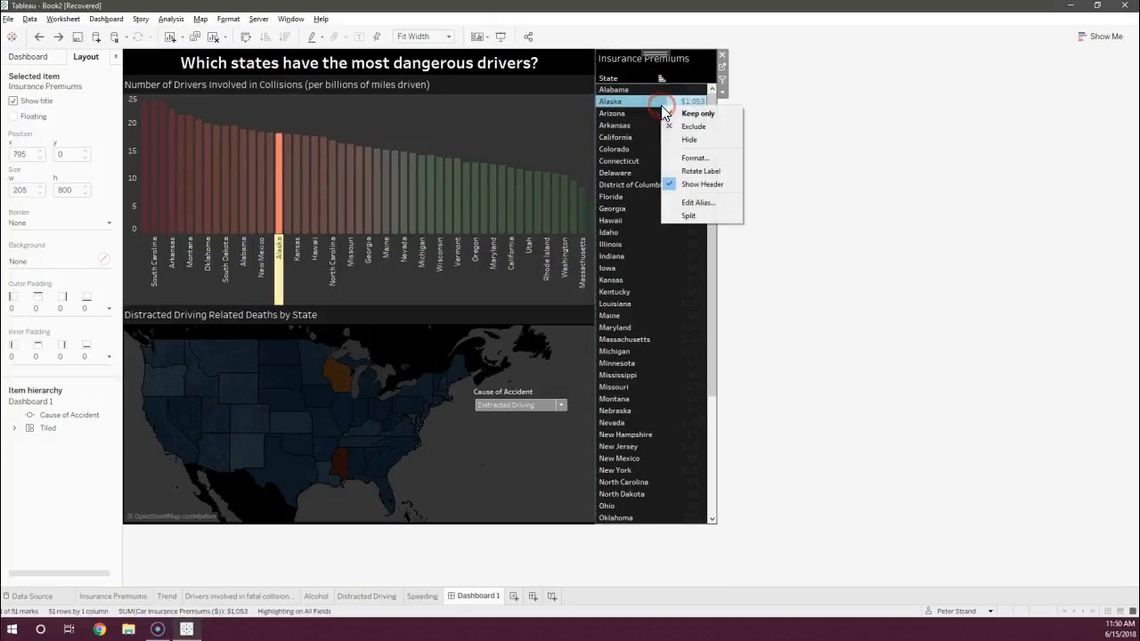
pyautogui.click(693, 161)
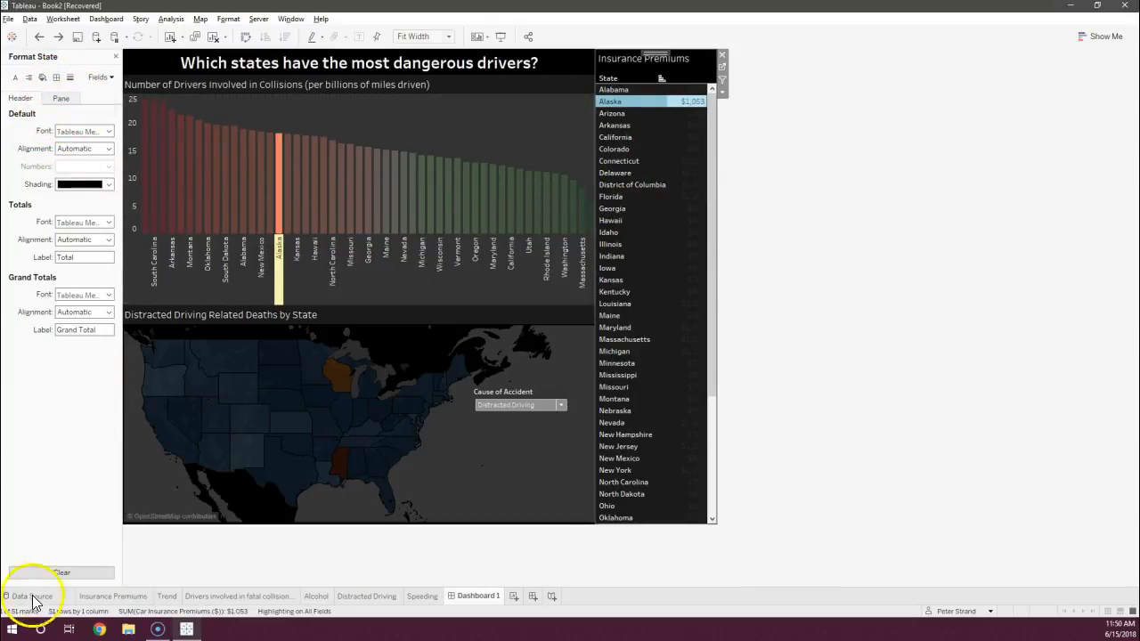
pyautogui.click(204, 597)
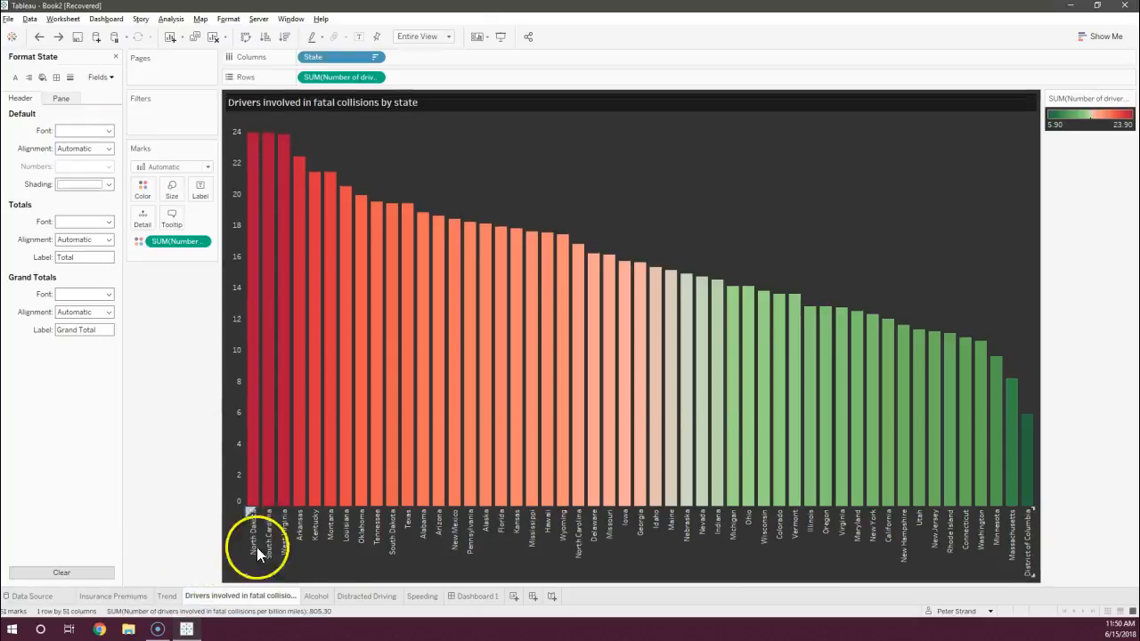
pyautogui.click(476, 595)
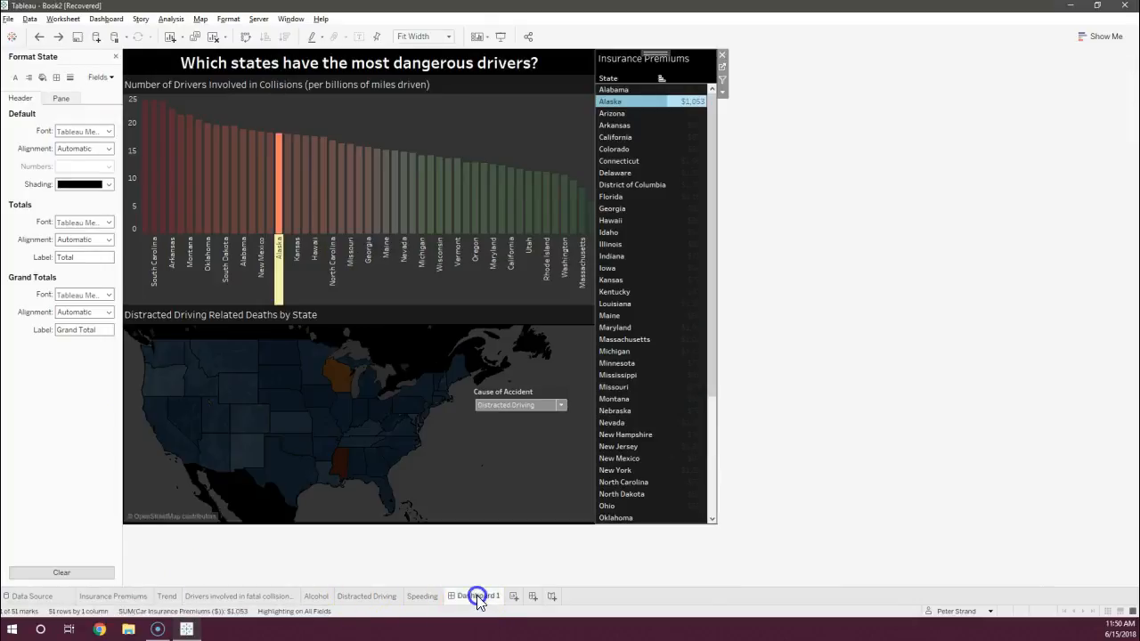
pyautogui.click(871, 351)
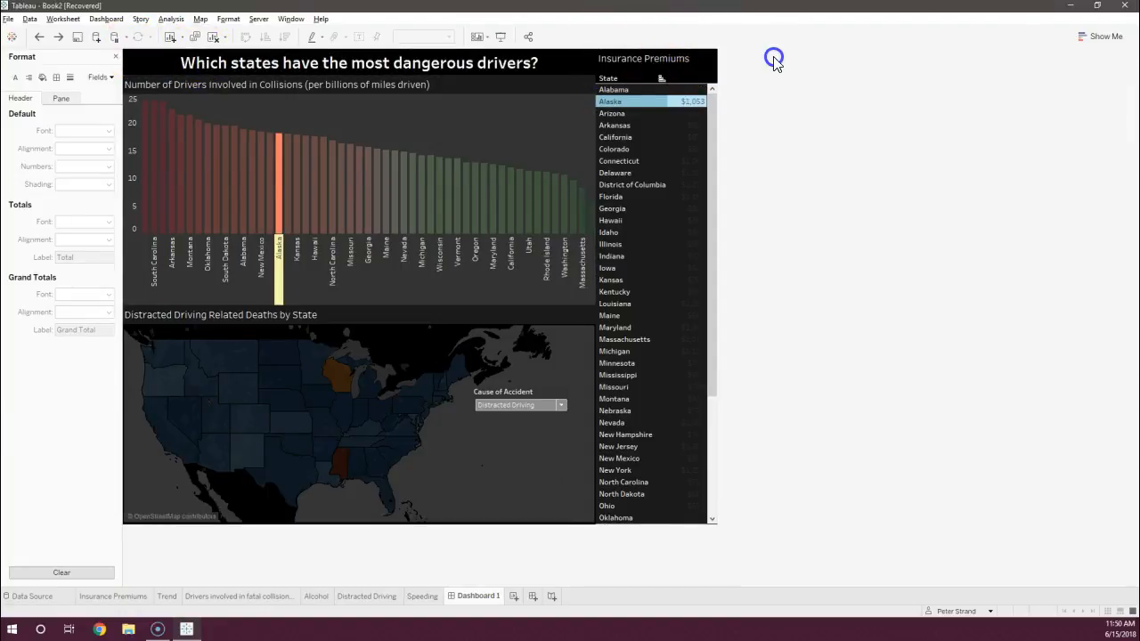
pyautogui.click(440, 83)
pyautogui.click(502, 310)
pyautogui.click(875, 273)
# Set the outer padding of the Distracted Driving map to 0 on all sides
pyautogui.click(573, 338)
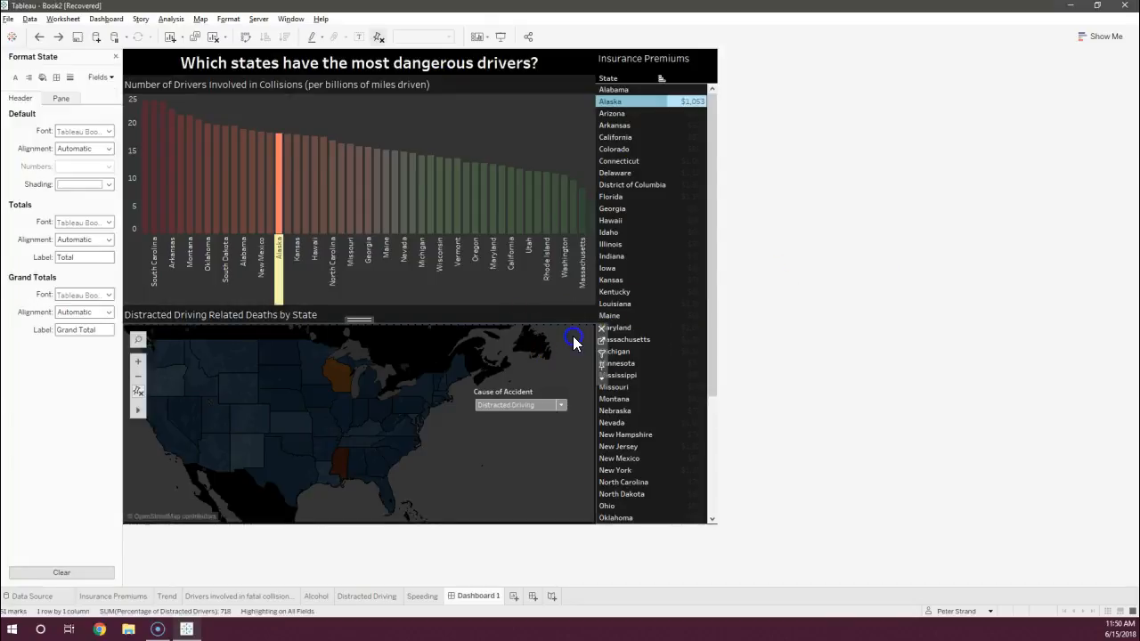
pyautogui.click(115, 56)
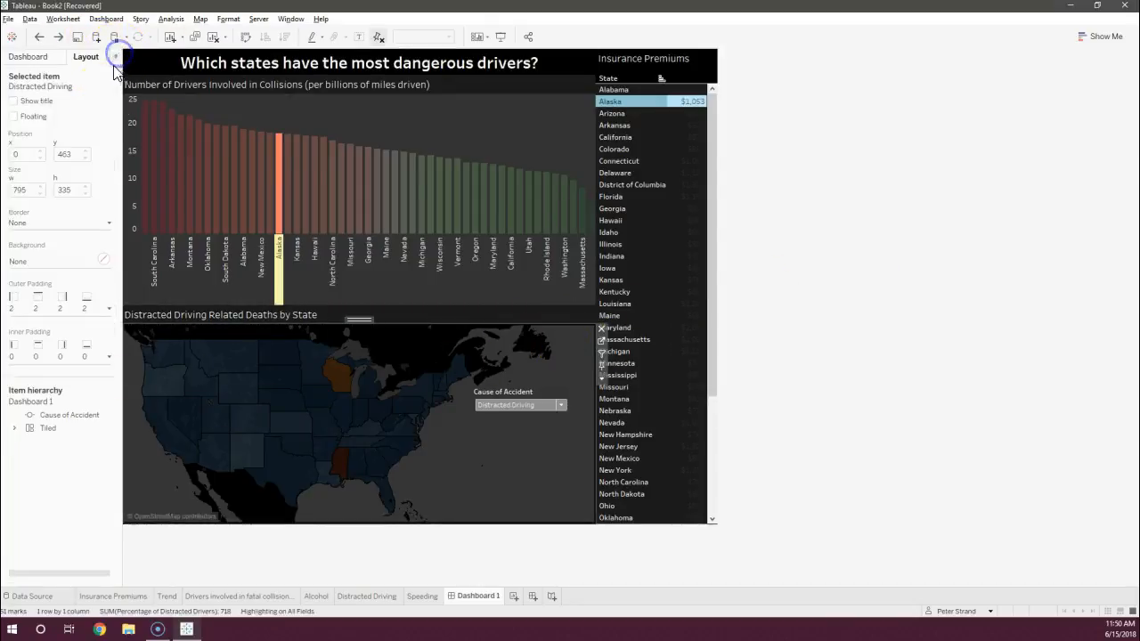
pyautogui.click(108, 308)
pyautogui.click(119, 381)
pyautogui.click(119, 381)
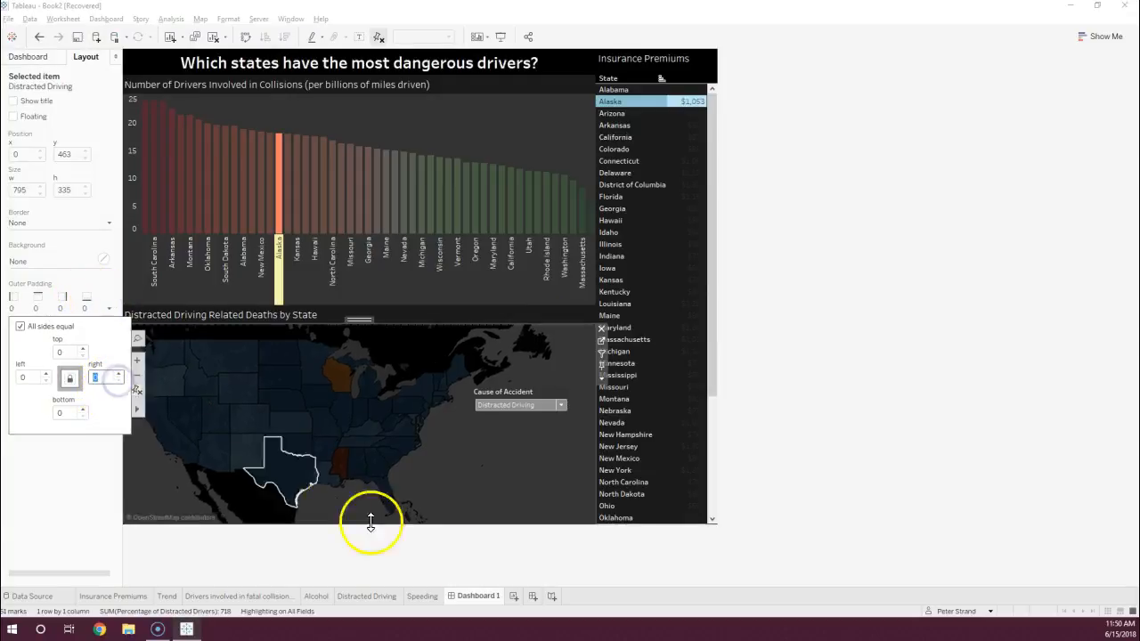
pyautogui.click(818, 412)
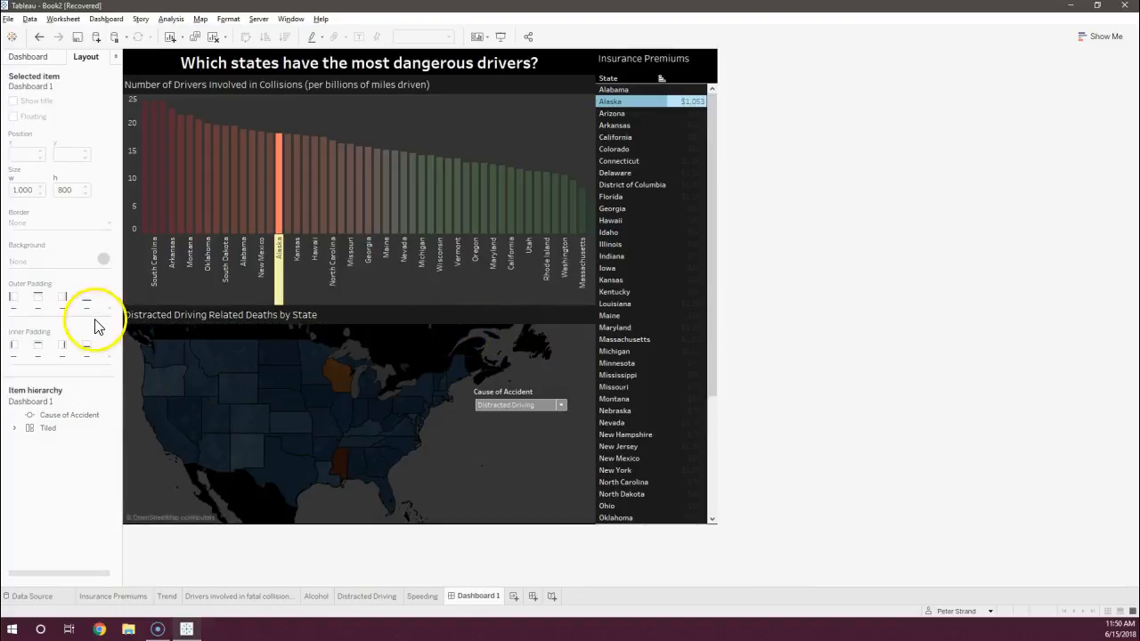
# Clear the Alaska highlight across the dashboard's views
pyautogui.click(511, 353)
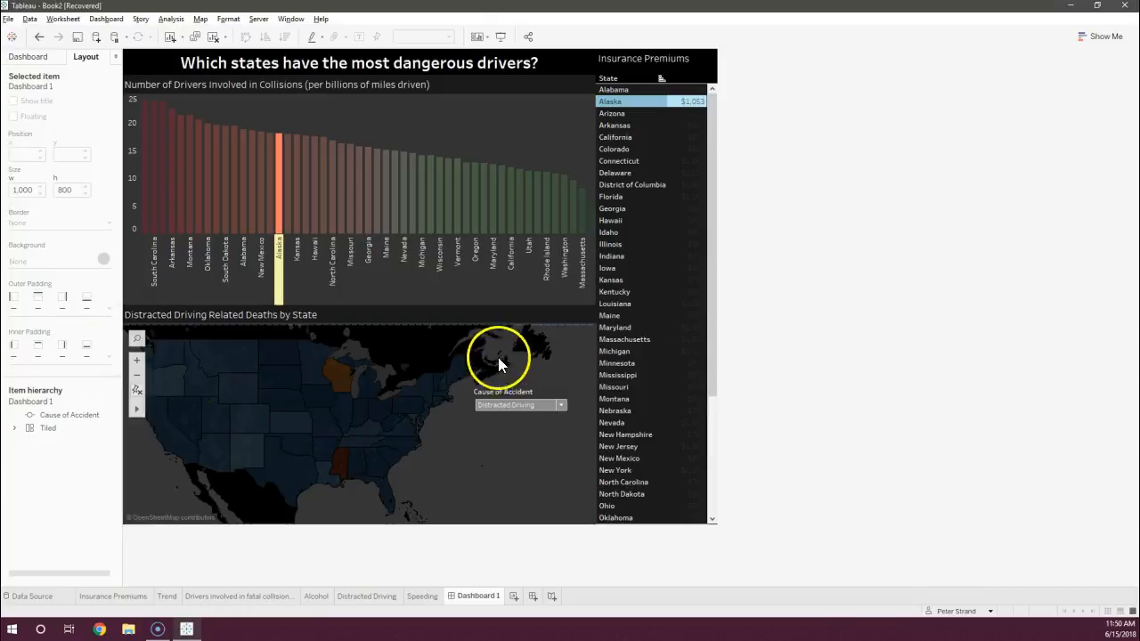
pyautogui.click(393, 369)
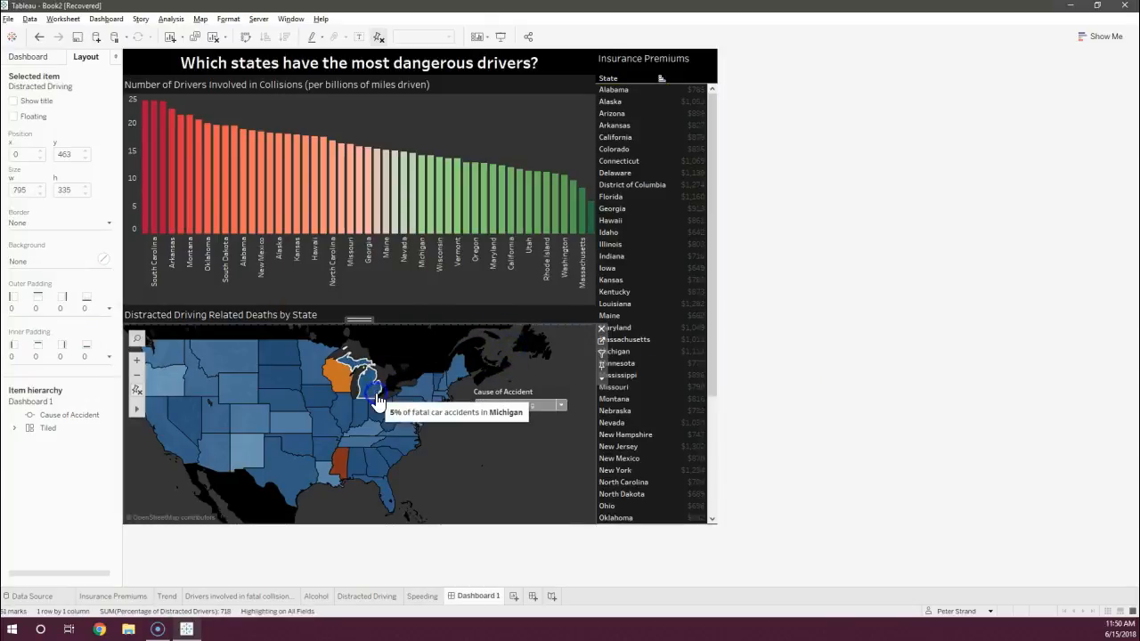
pyautogui.click(942, 300)
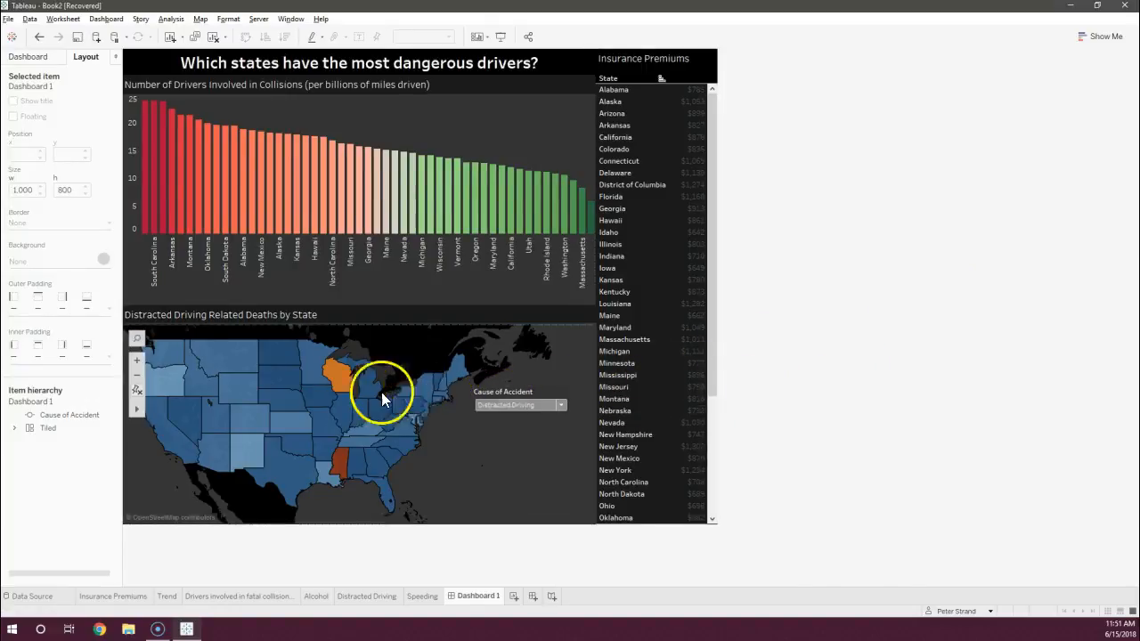
pyautogui.click(334, 381)
pyautogui.click(512, 407)
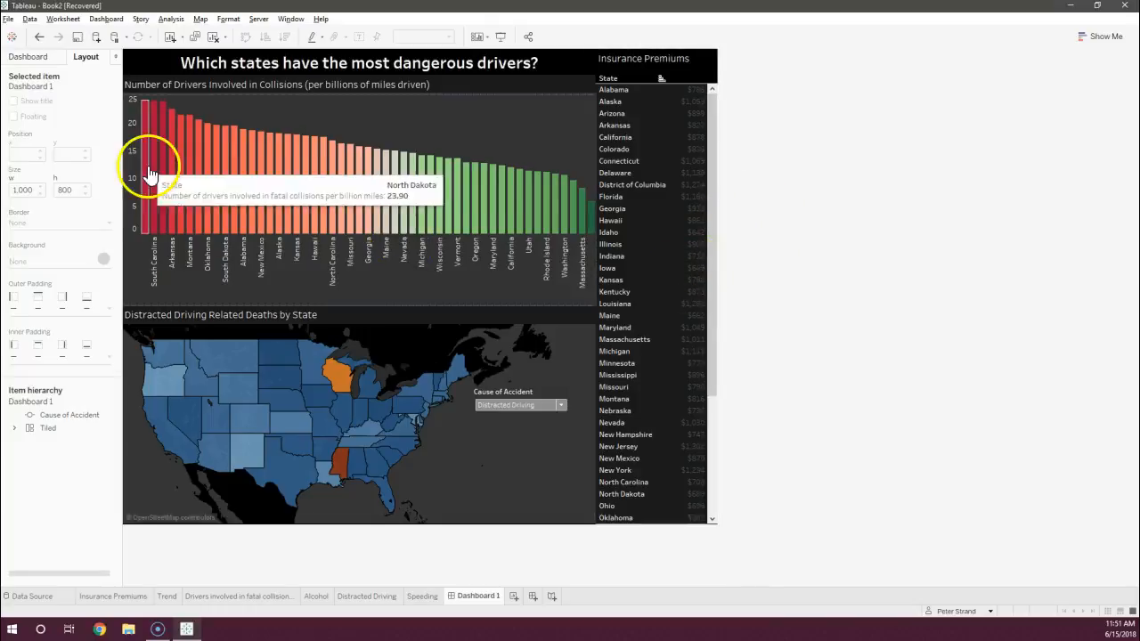
# Test the dashboard's interactivity by selecting Missouri in the collisions bar chart, inspecting its map and premium details, and clearing the selection
pyautogui.click(349, 243)
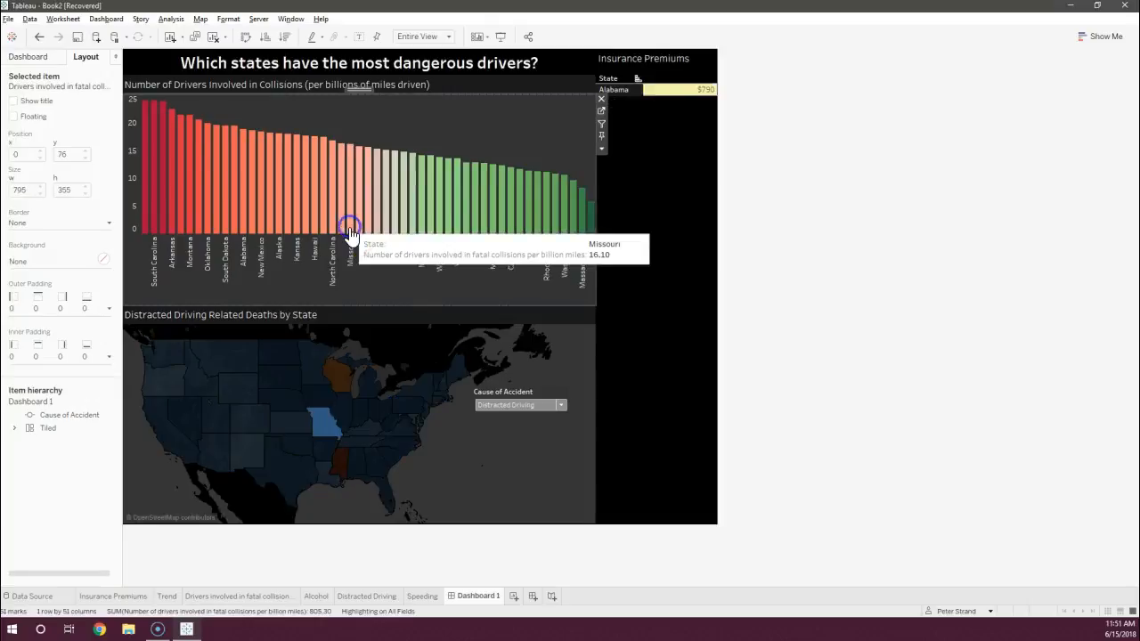
pyautogui.moveTo(327, 426)
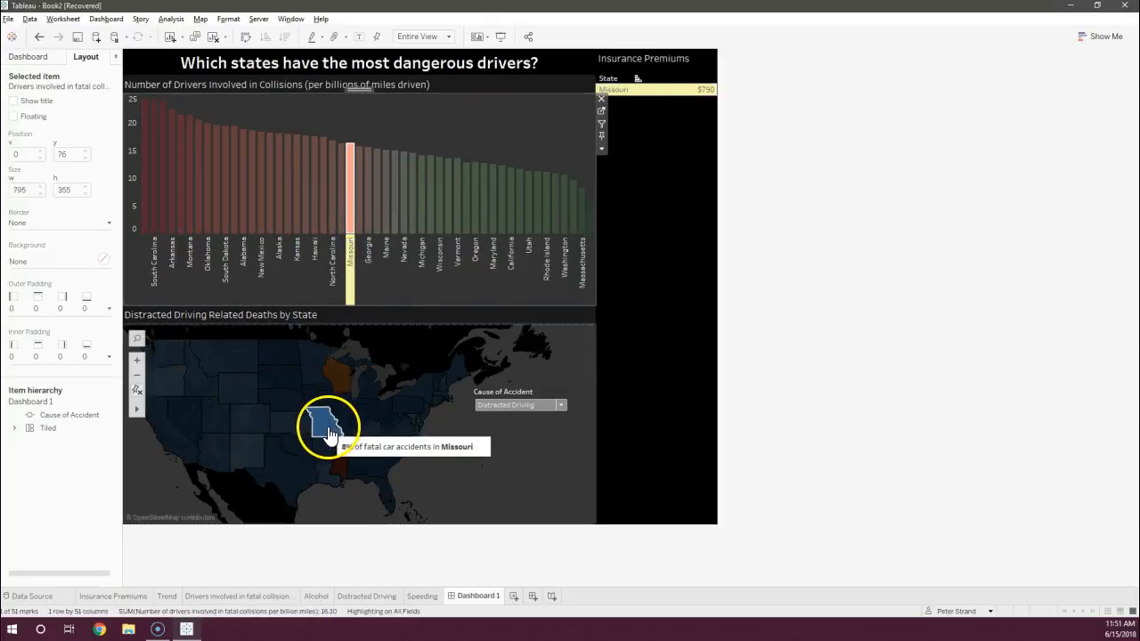
pyautogui.moveTo(668, 96)
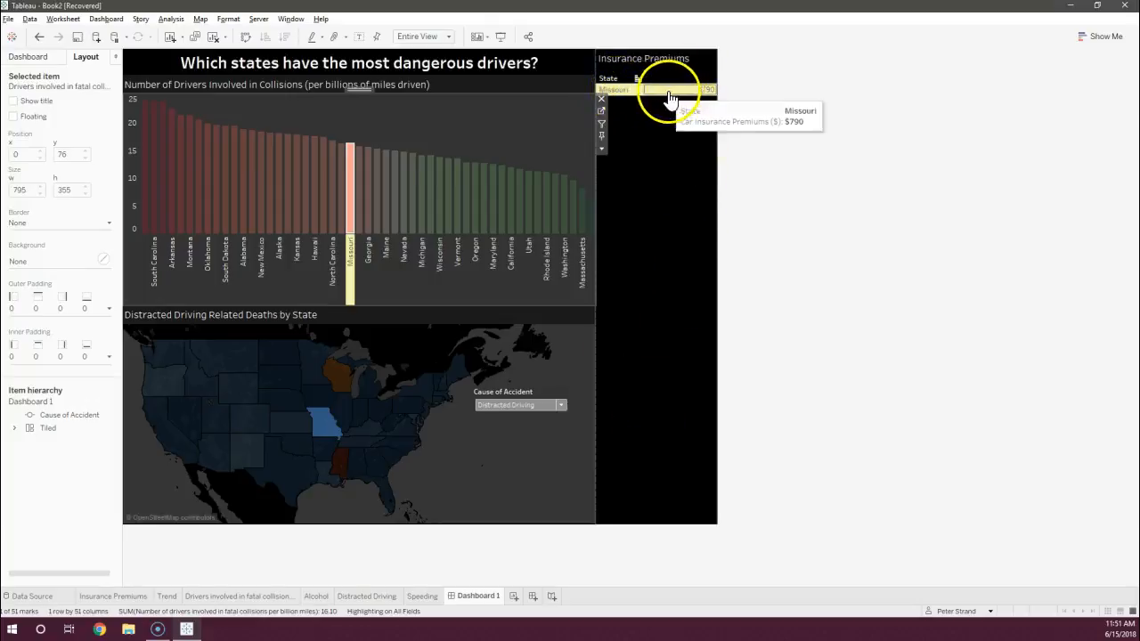
pyautogui.moveTo(361, 208)
pyautogui.click(360, 242)
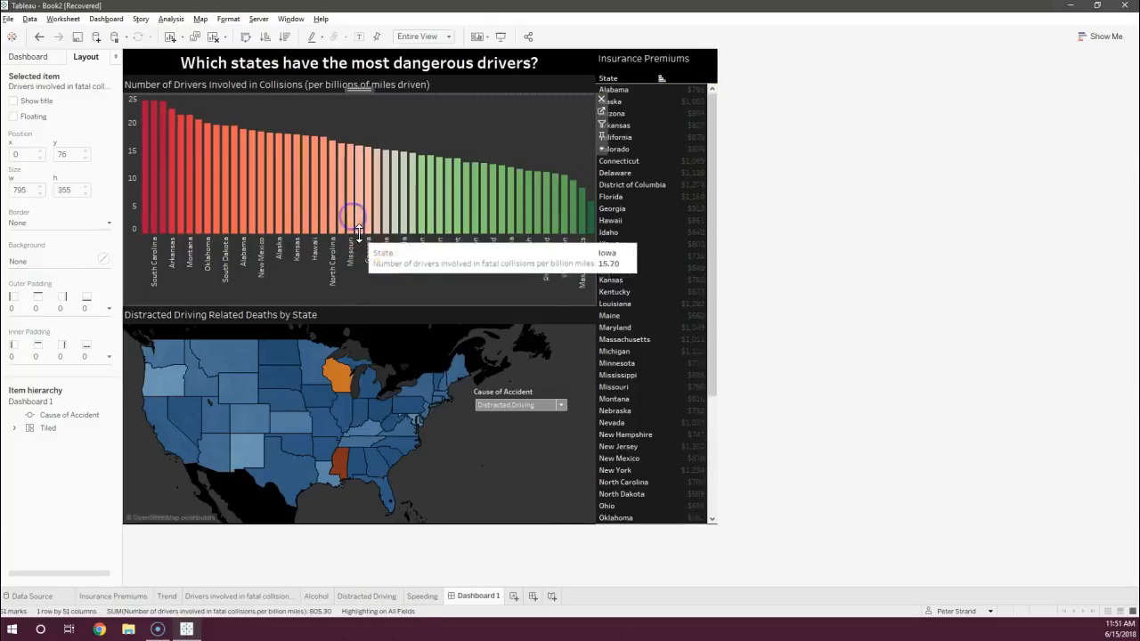
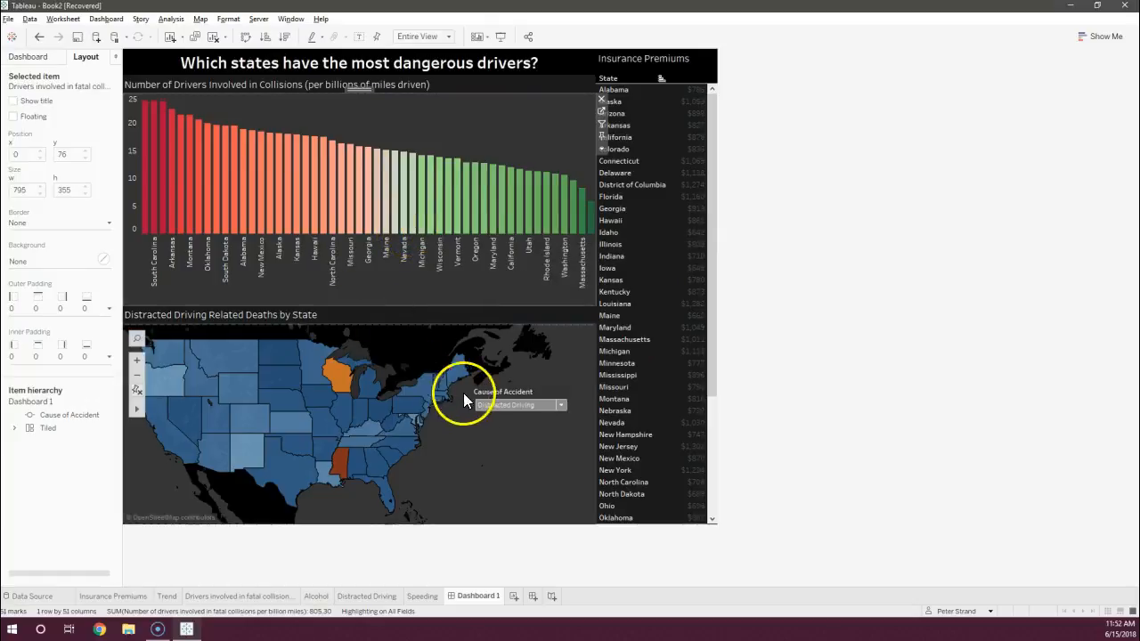
pyautogui.click(351, 230)
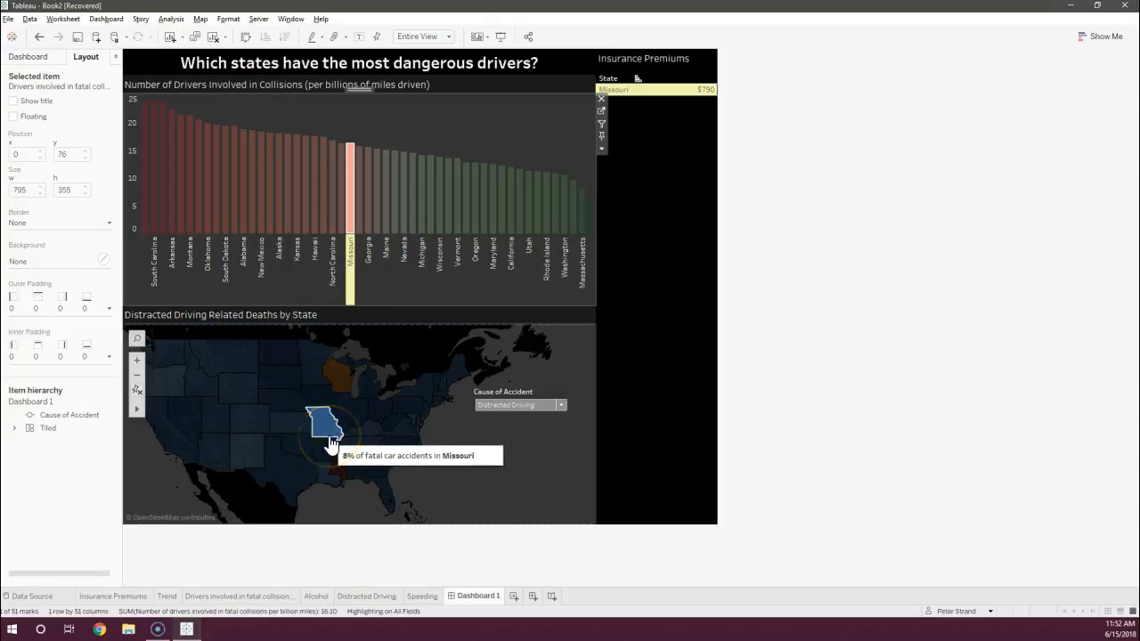
pyautogui.moveTo(425, 425)
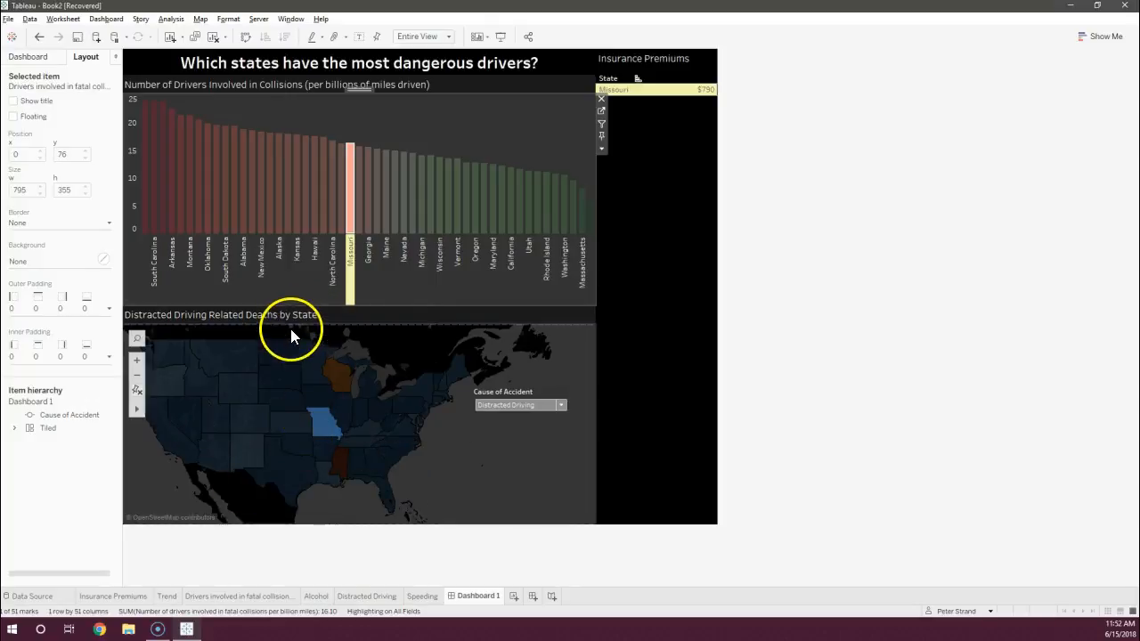
pyautogui.moveTo(352, 226)
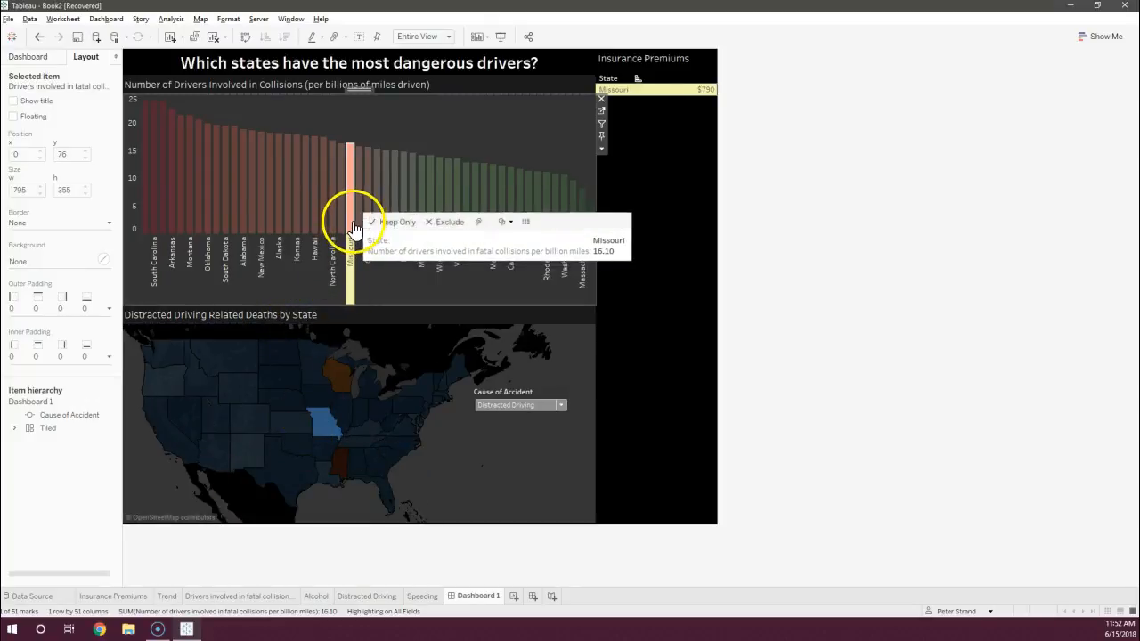
pyautogui.click(354, 226)
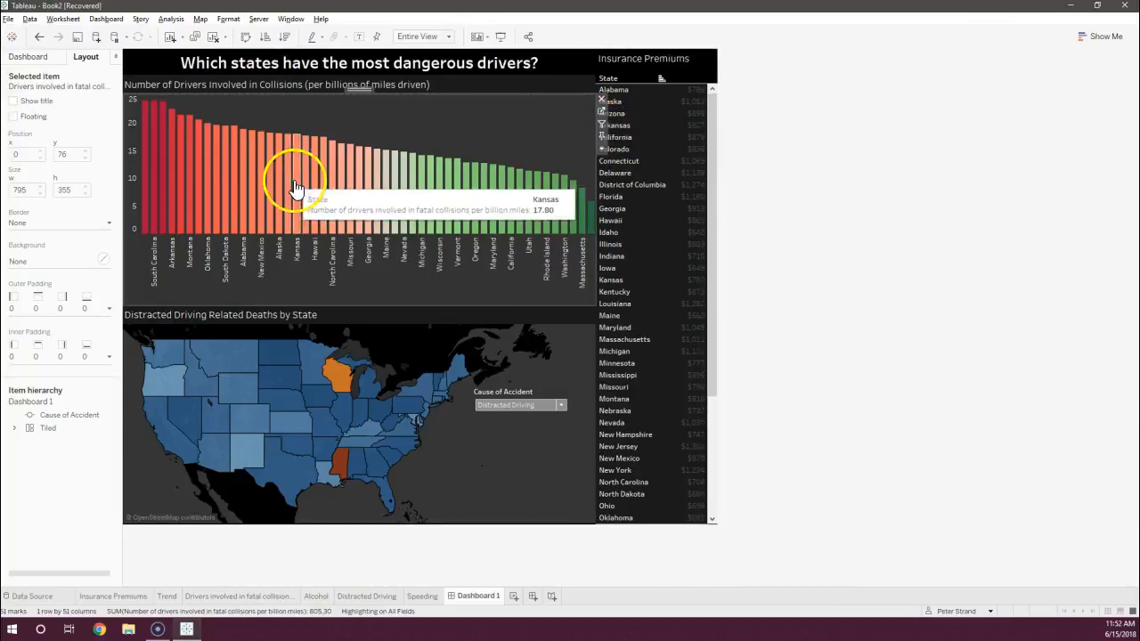
# Open the dashboard's actions list beside the charts and review the Highlight1 and Filter1 entries
pyautogui.click(107, 20)
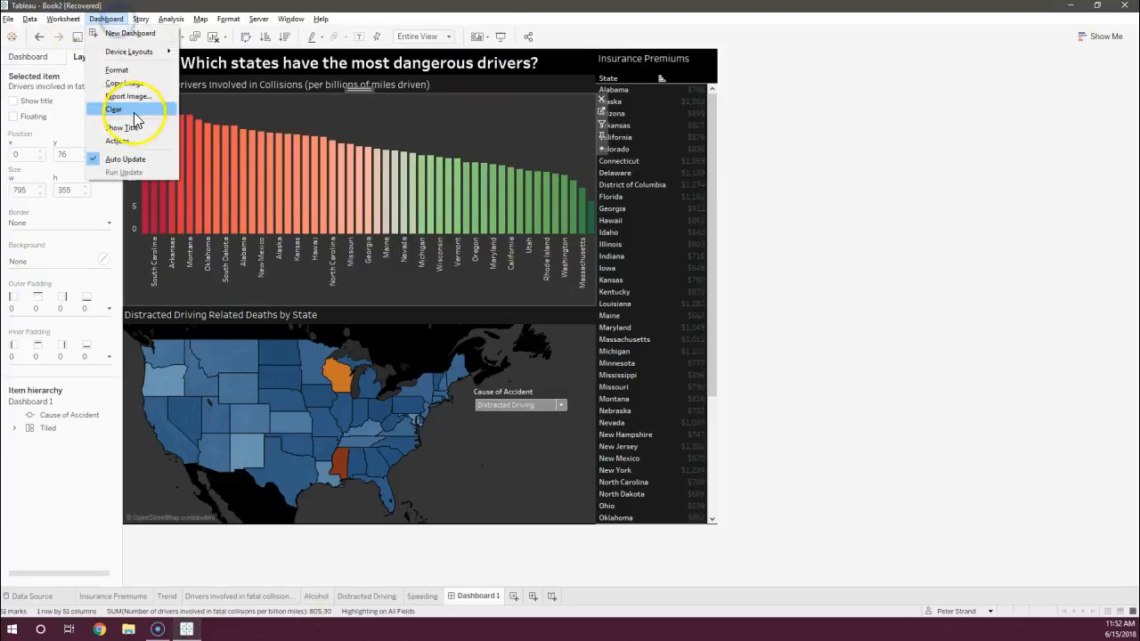
pyautogui.click(140, 145)
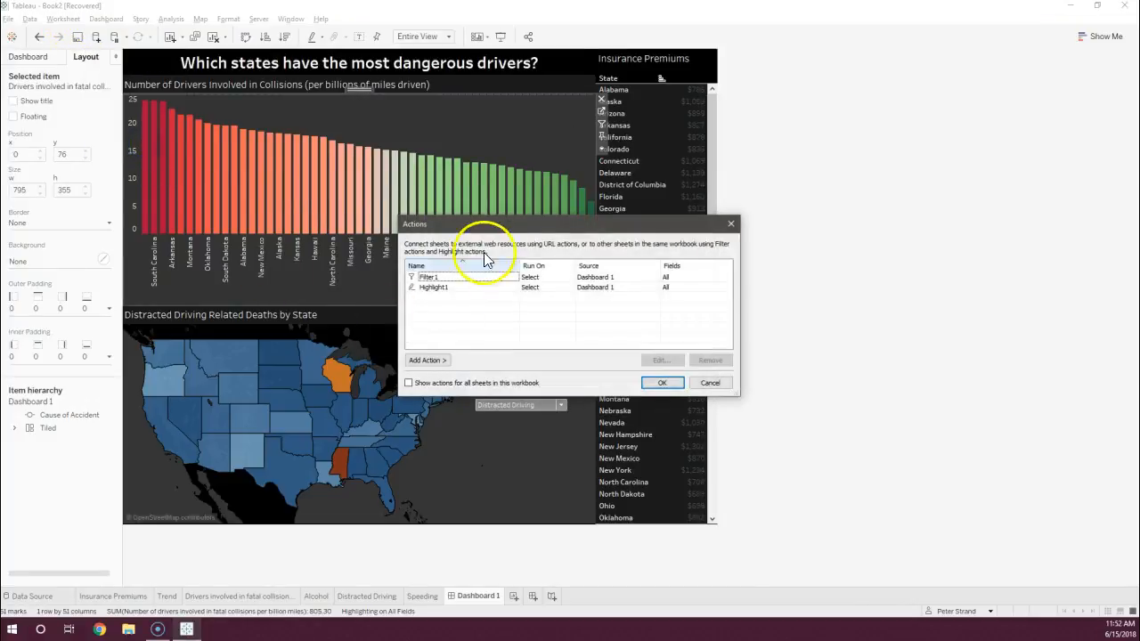
pyautogui.moveTo(522, 224); pyautogui.dragTo(826, 178)
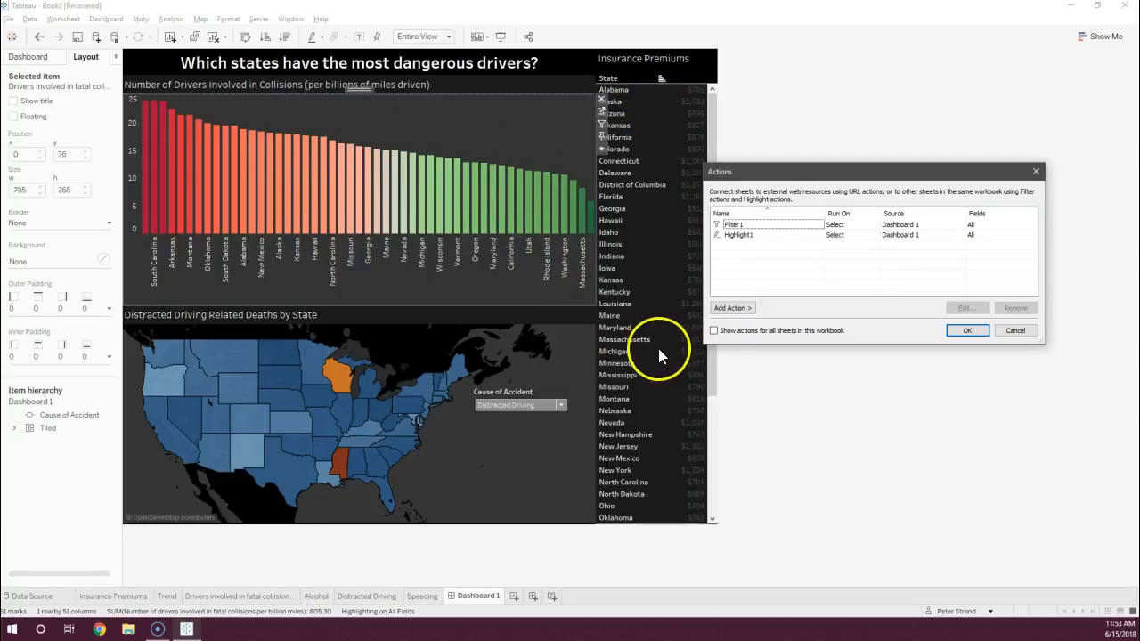
pyautogui.click(742, 237)
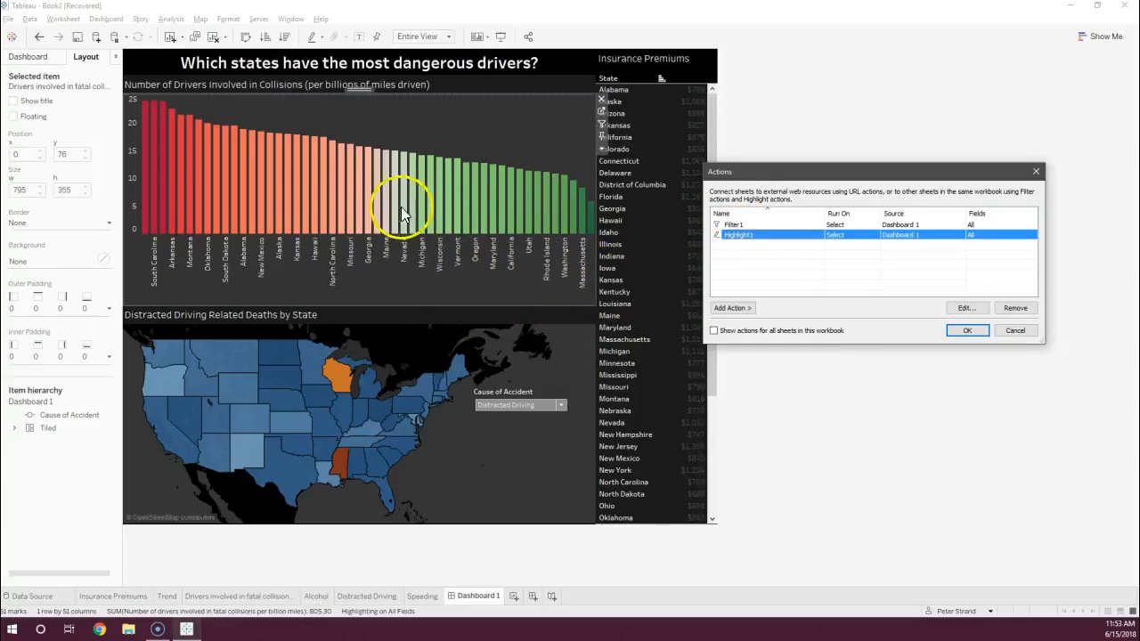
pyautogui.click(762, 226)
# Edit the Filter1 action to run on Select with Insurance Premiums as its target sheet, and accept the dashboard actions
pyautogui.click(732, 308)
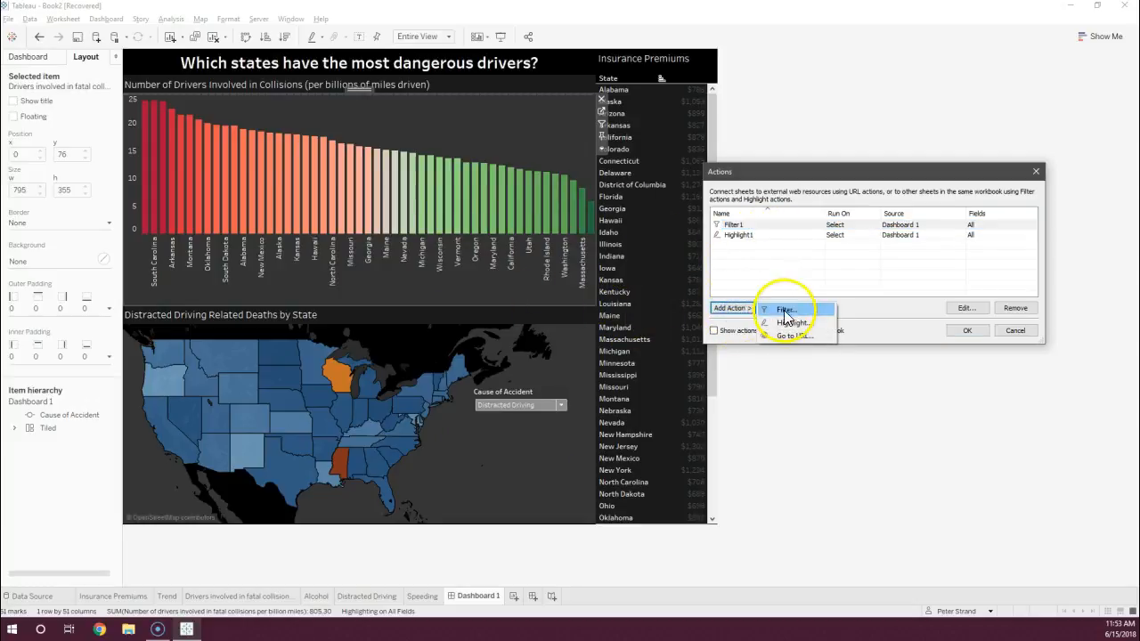
pyautogui.click(775, 276)
pyautogui.doubleClick(764, 225)
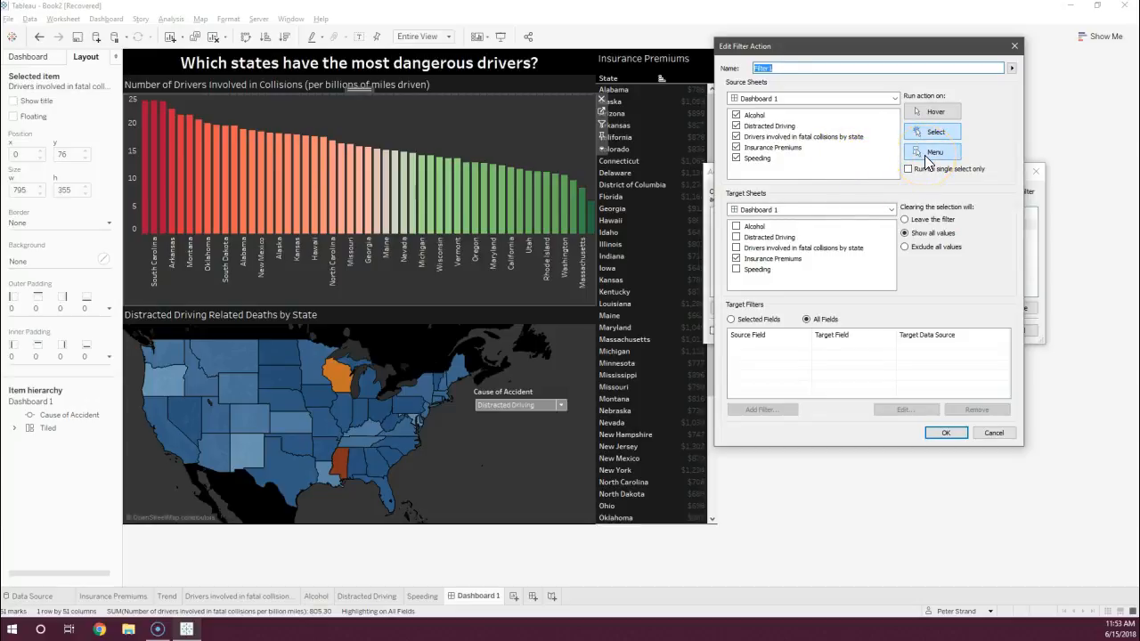
pyautogui.click(963, 130)
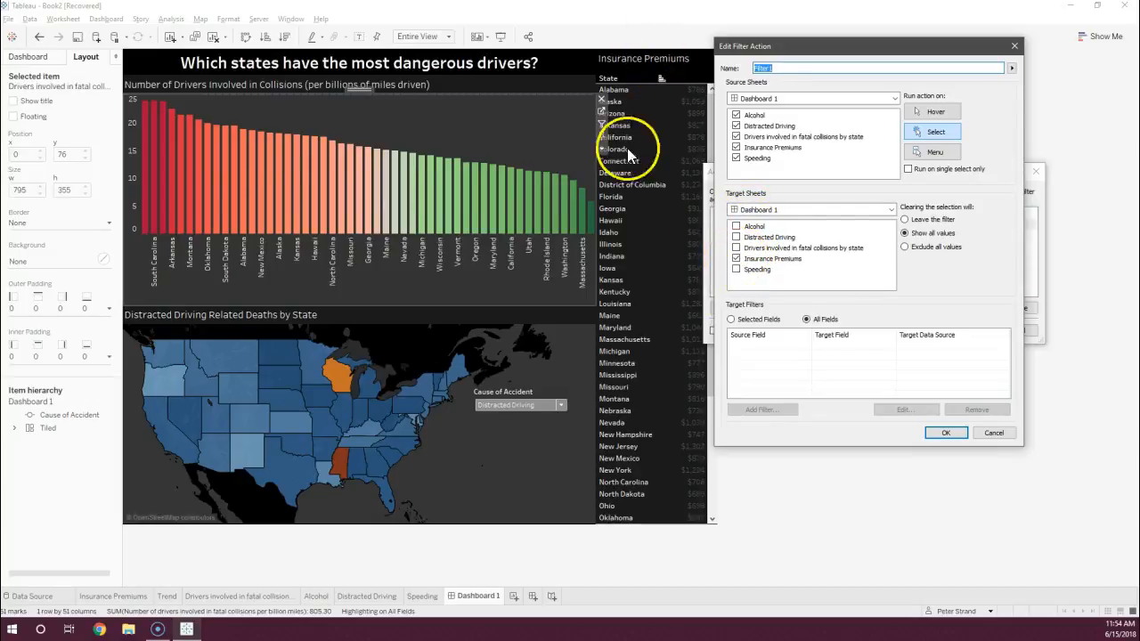
pyautogui.click(946, 433)
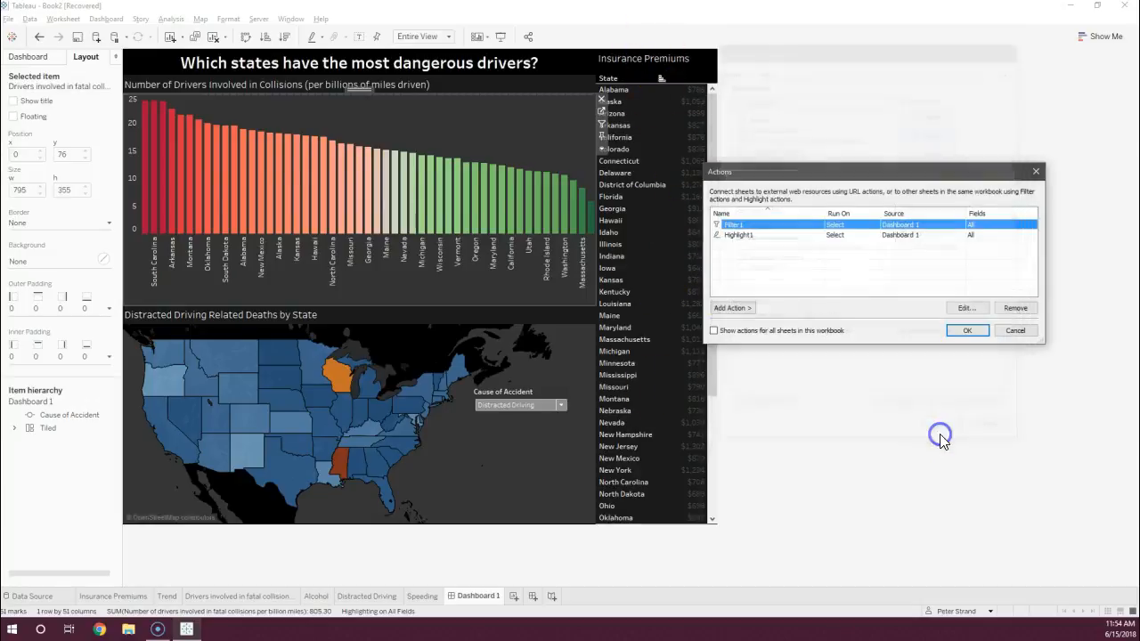
pyautogui.click(971, 331)
# Test the filter action with the New Hampshire and Illinois bars in the collisions chart
pyautogui.click(645, 109)
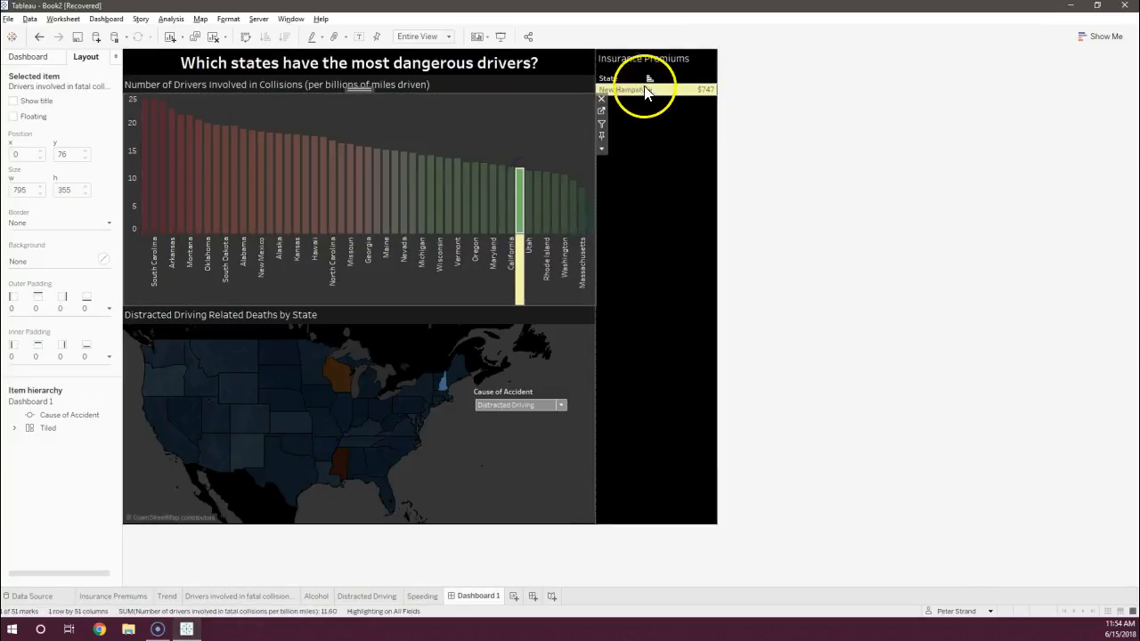
pyautogui.click(466, 194)
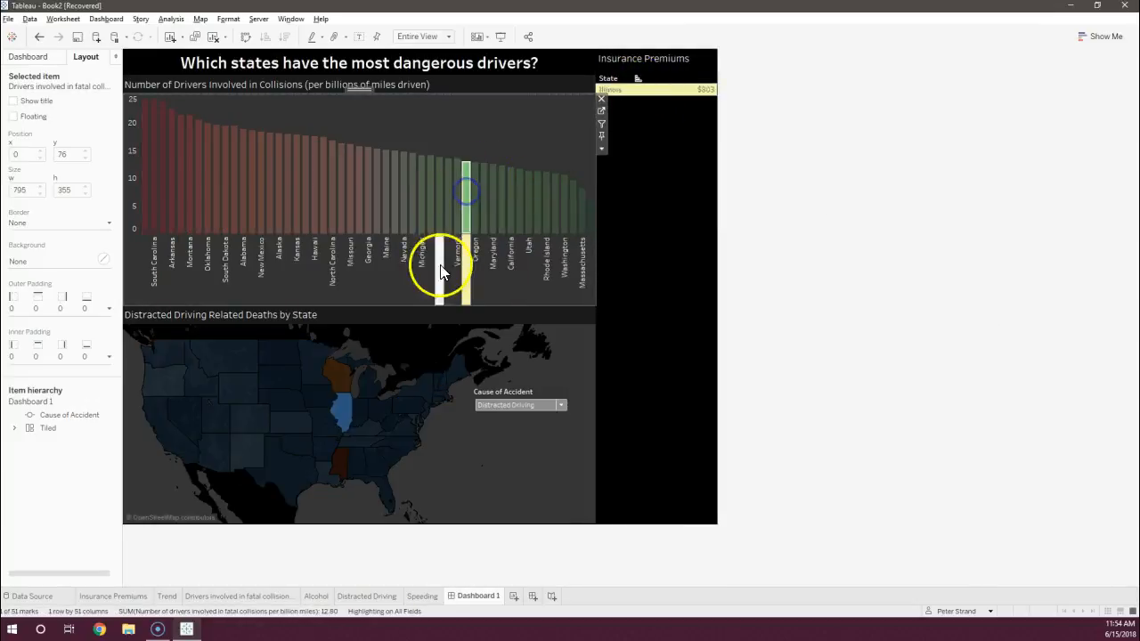
# Test the linked highlighting by selecting and clearing Pennsylvania on the map, and selecting Mississippi and Hawaii in the Insurance Premiums table
pyautogui.click(407, 409)
pyautogui.click(407, 409)
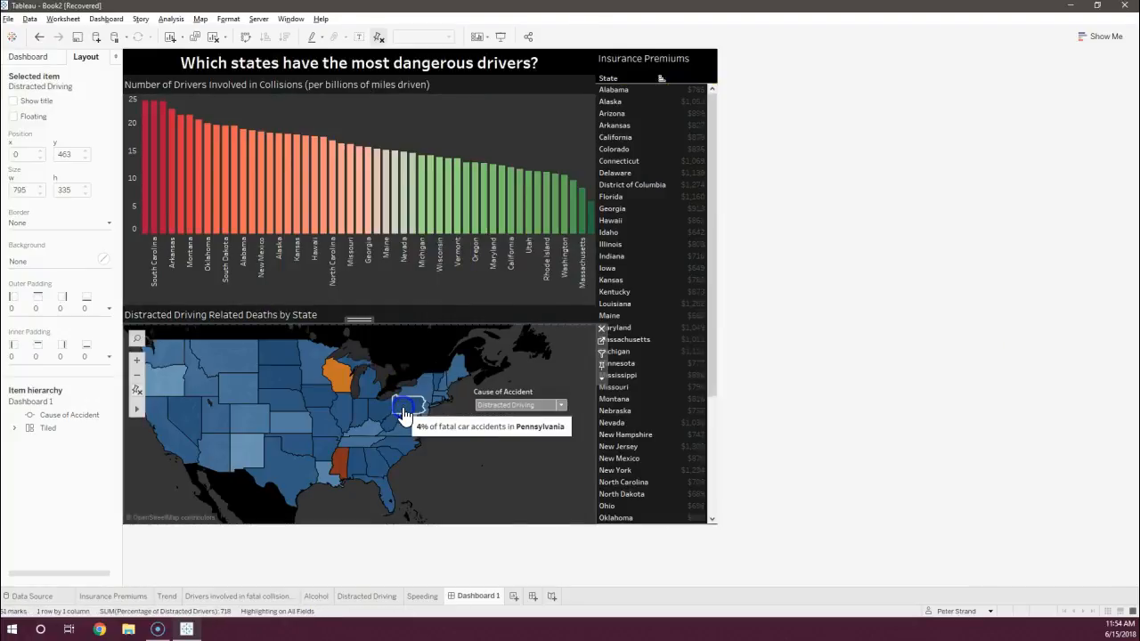
pyautogui.click(643, 377)
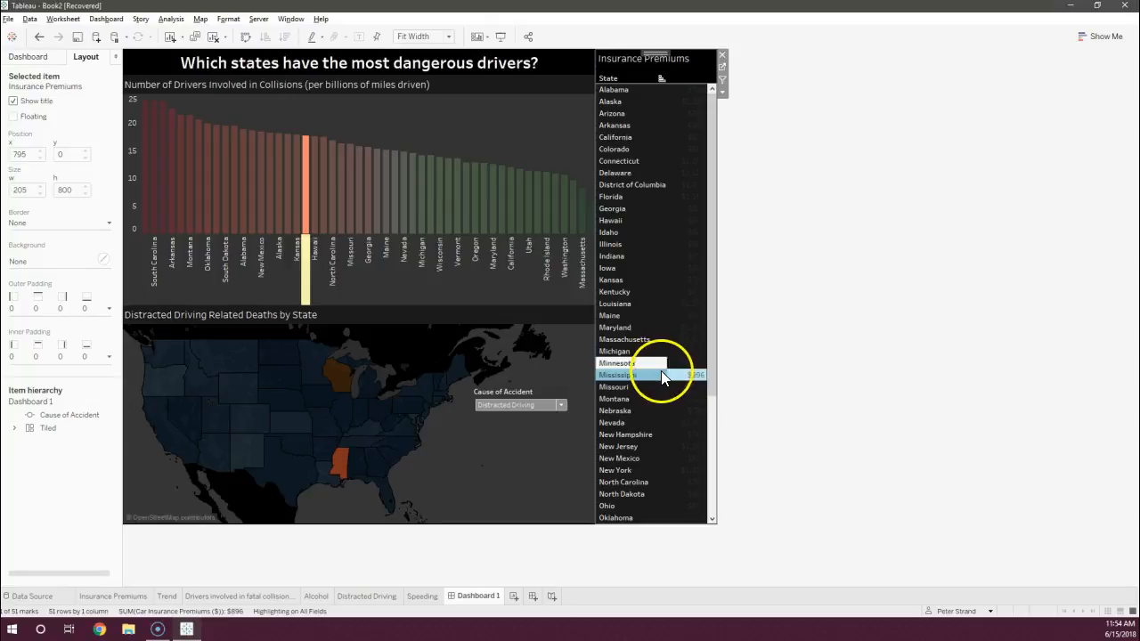
pyautogui.moveTo(662, 365)
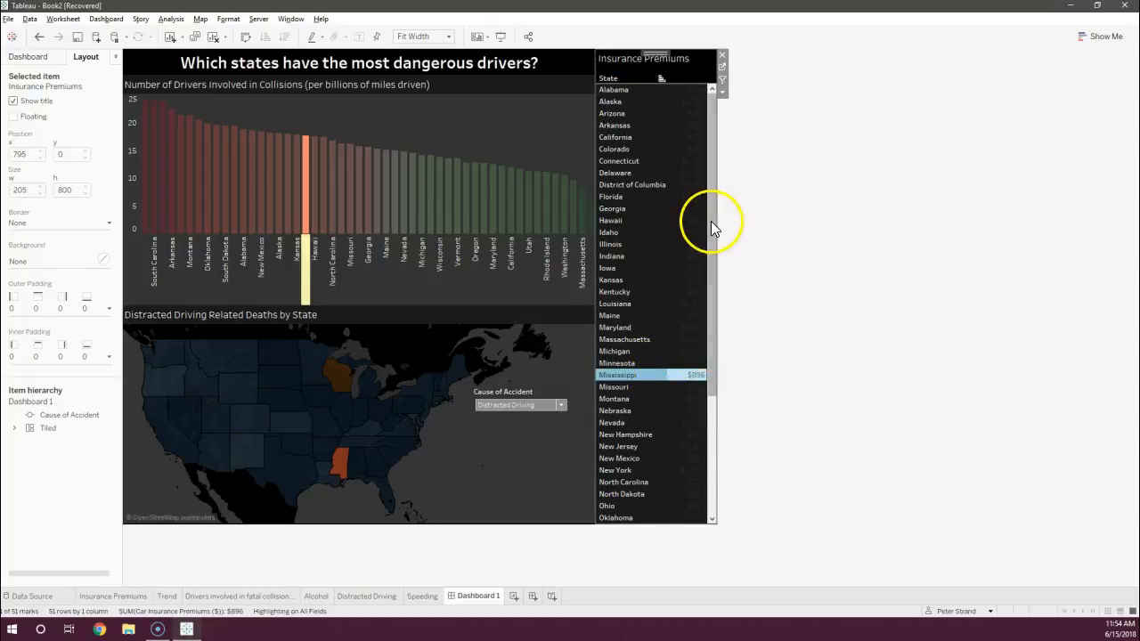
pyautogui.click(651, 222)
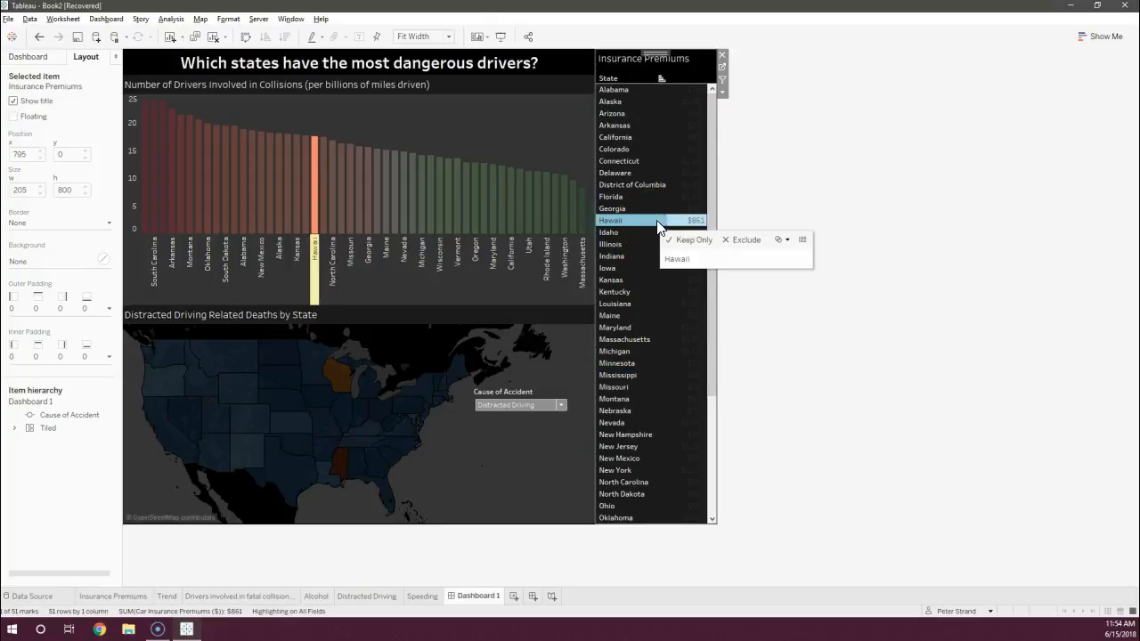
# Check the linked highlights for more Insurance Premiums rows, including South Dakota, North Dakota and Oregon
pyautogui.scroll(-5, 643, 309)
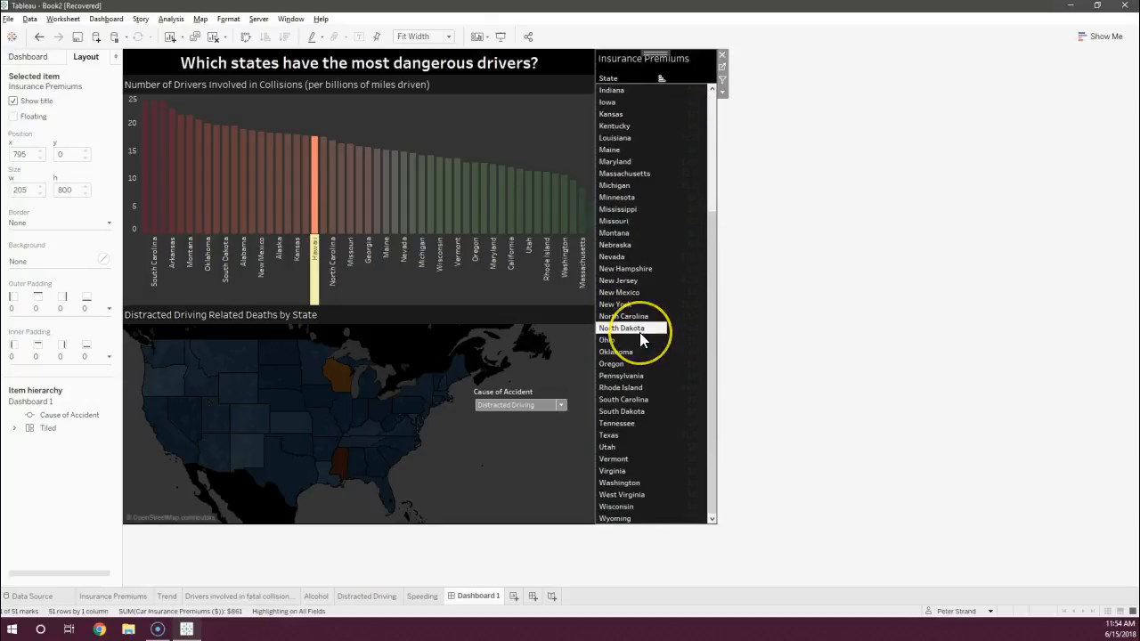
pyautogui.scroll(5, 643, 340)
pyautogui.click(658, 302)
pyautogui.scroll(-5, 657, 301)
pyautogui.click(660, 413)
pyautogui.click(647, 329)
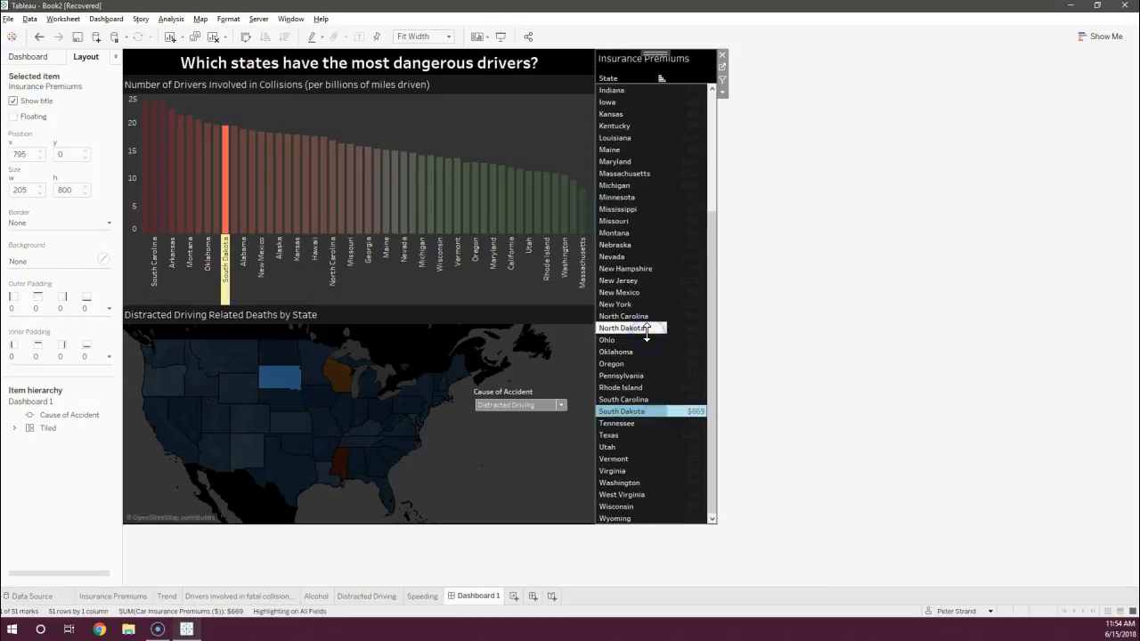
pyautogui.click(648, 331)
pyautogui.click(646, 363)
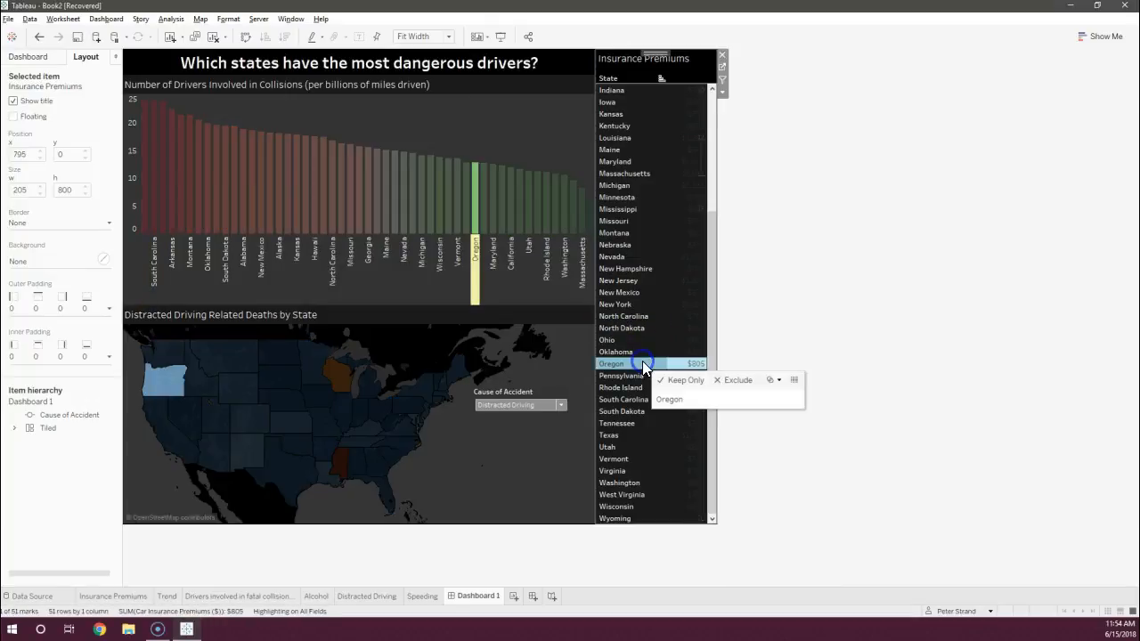
# Test filtering the premiums table to Oregon, clear that selection, and toggle the Illinois bar in the collisions chart
pyautogui.click(667, 381)
pyautogui.click(634, 90)
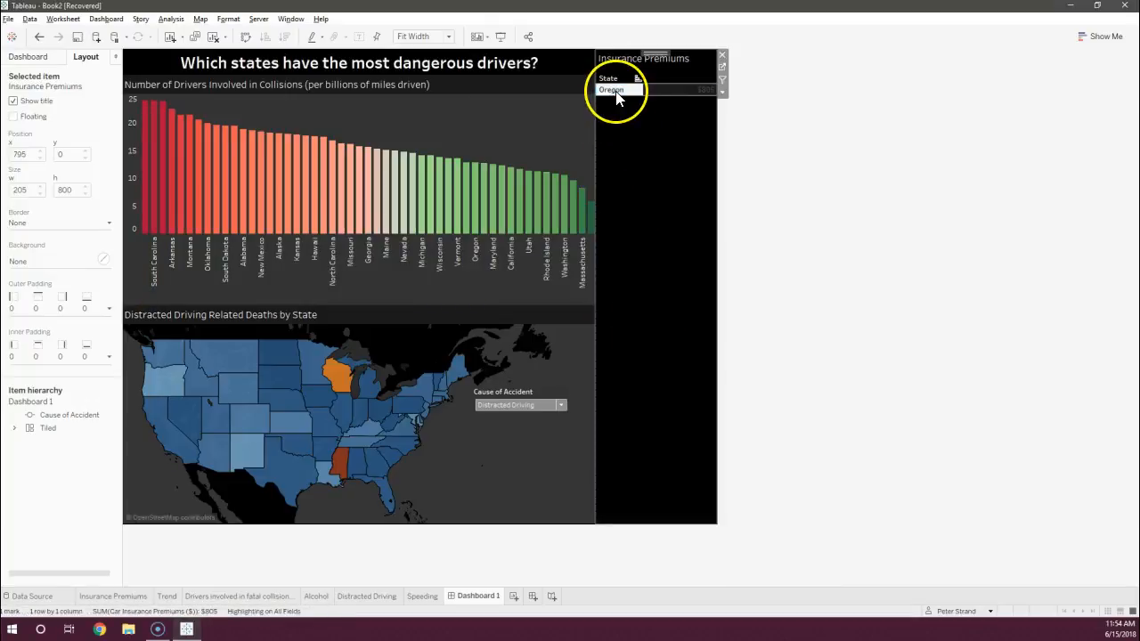
pyautogui.click(638, 90)
pyautogui.click(720, 107)
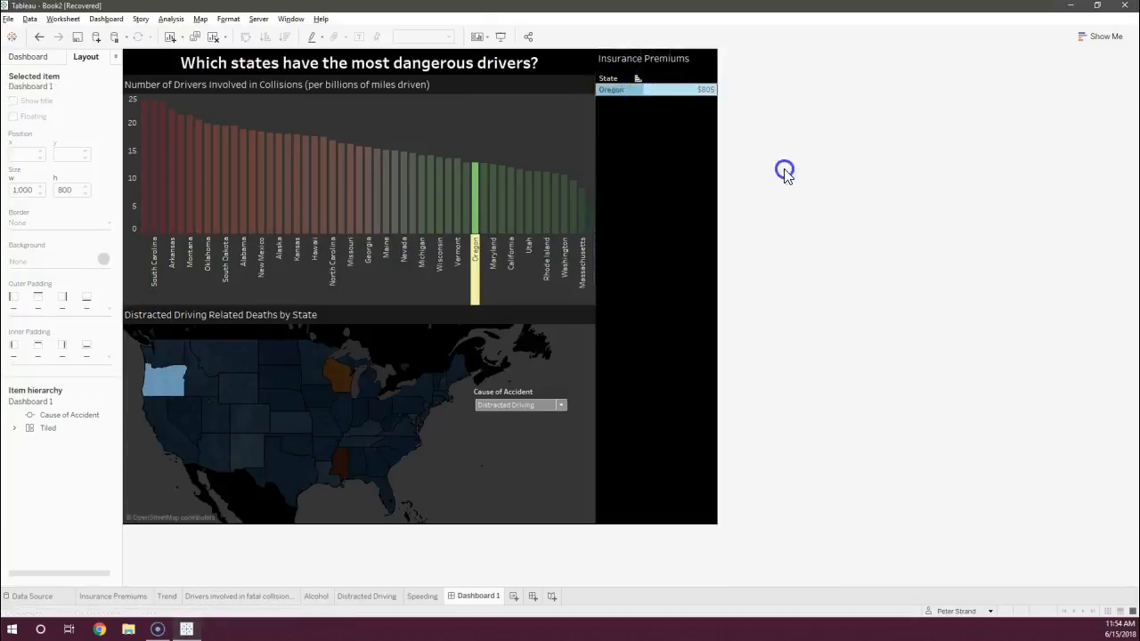
pyautogui.click(464, 178)
pyautogui.click(465, 178)
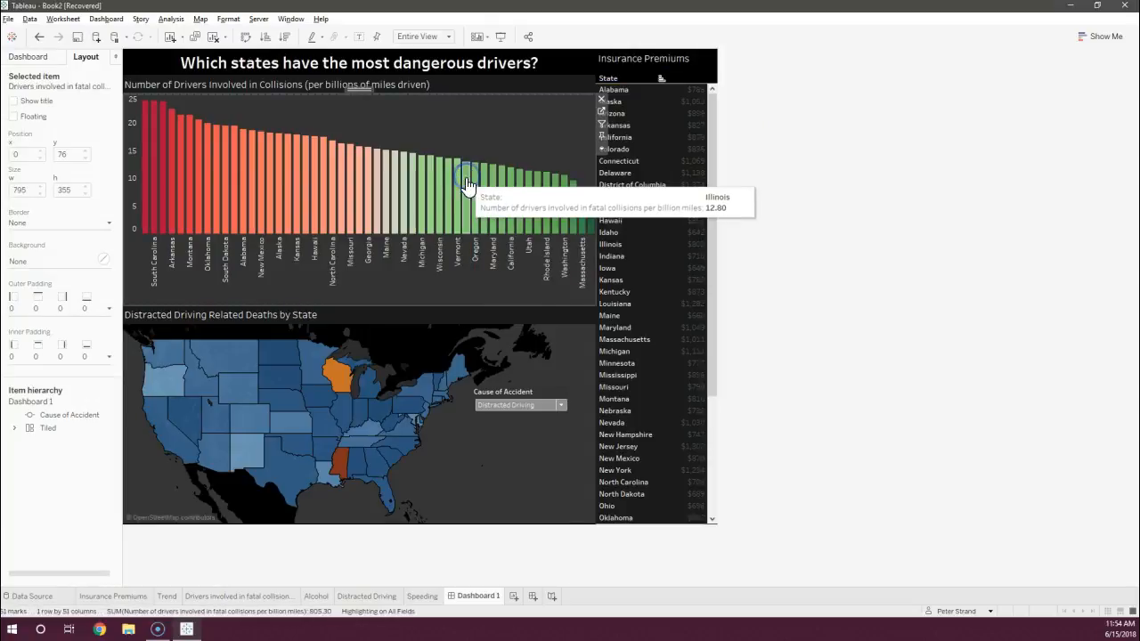
# Compare selecting Maryland in the Insurance Premiums table with selecting its bar in the collisions chart
pyautogui.click(626, 328)
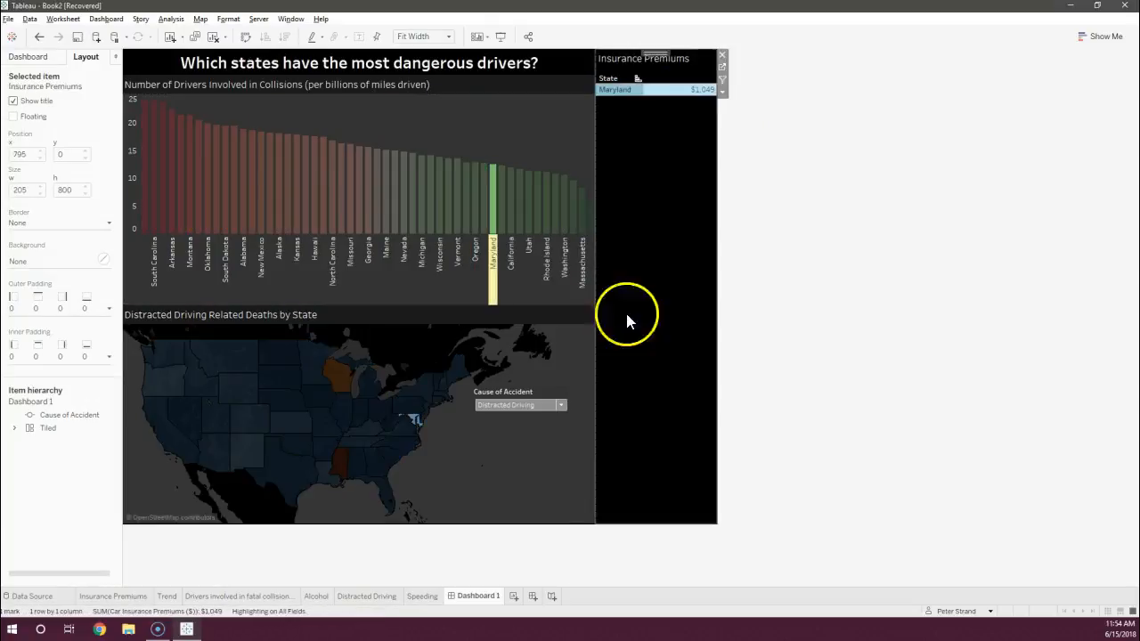
pyautogui.click(629, 92)
pyautogui.click(630, 92)
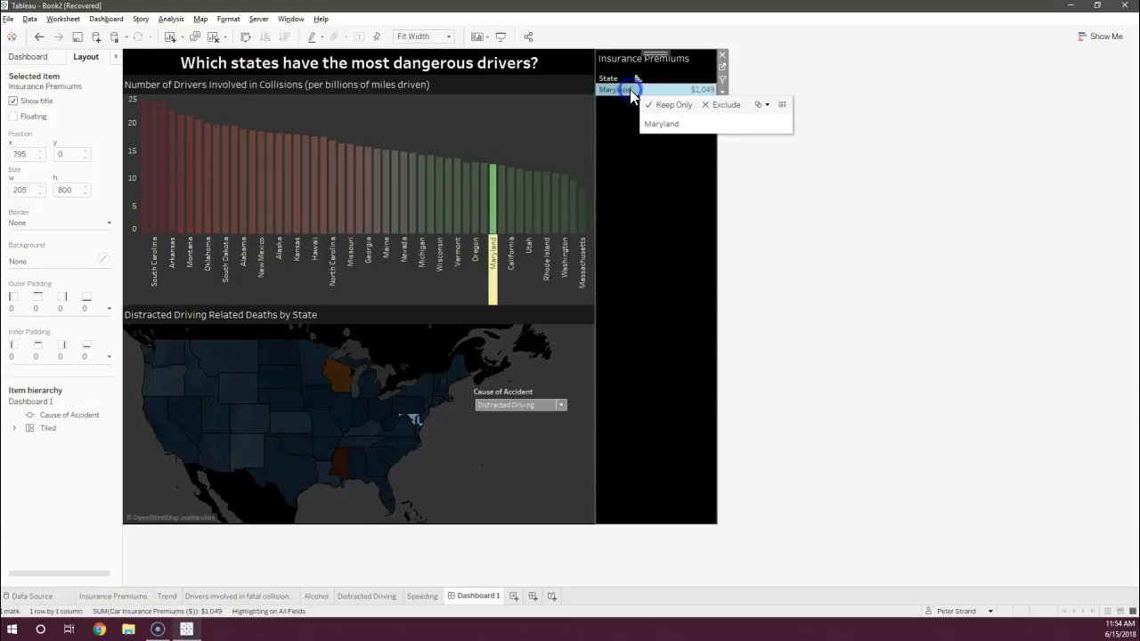
pyautogui.click(495, 209)
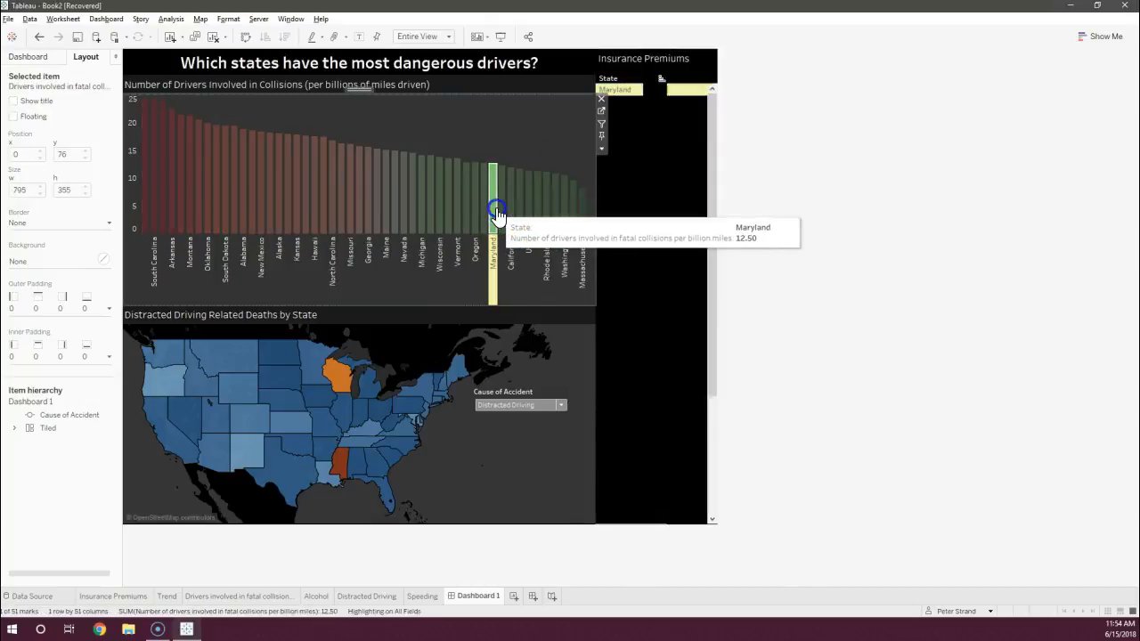
# Inspect the chart and map highlights for Kansas and North Carolina by selecting their rows in the Insurance Premiums table
pyautogui.click(631, 211)
pyautogui.click(630, 281)
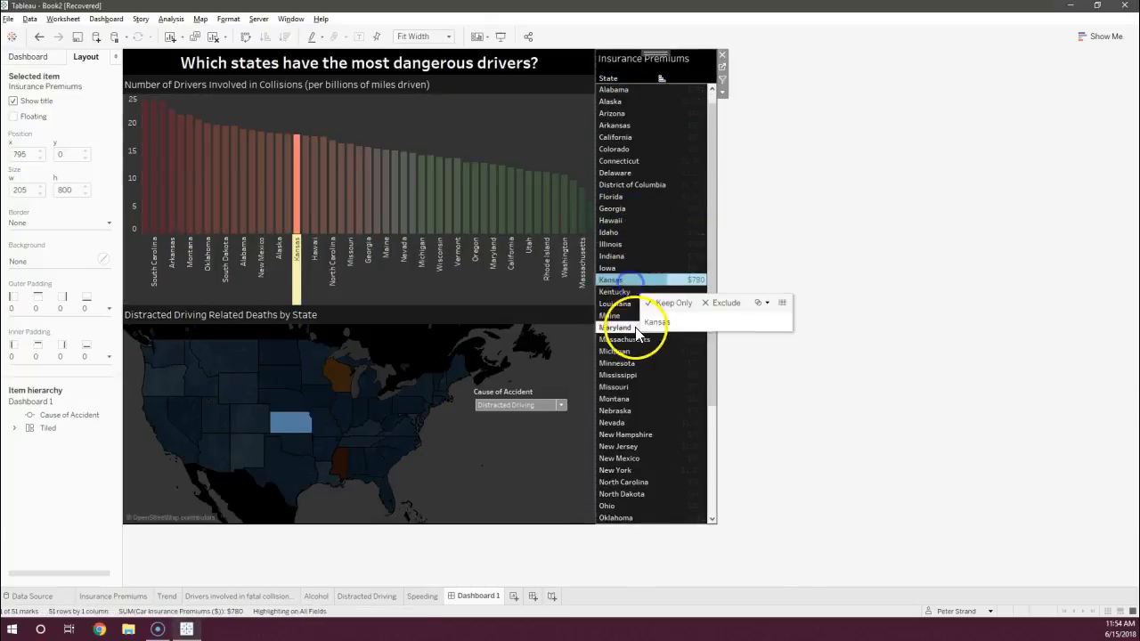
pyautogui.scroll(-3, 631, 326)
pyautogui.click(633, 383)
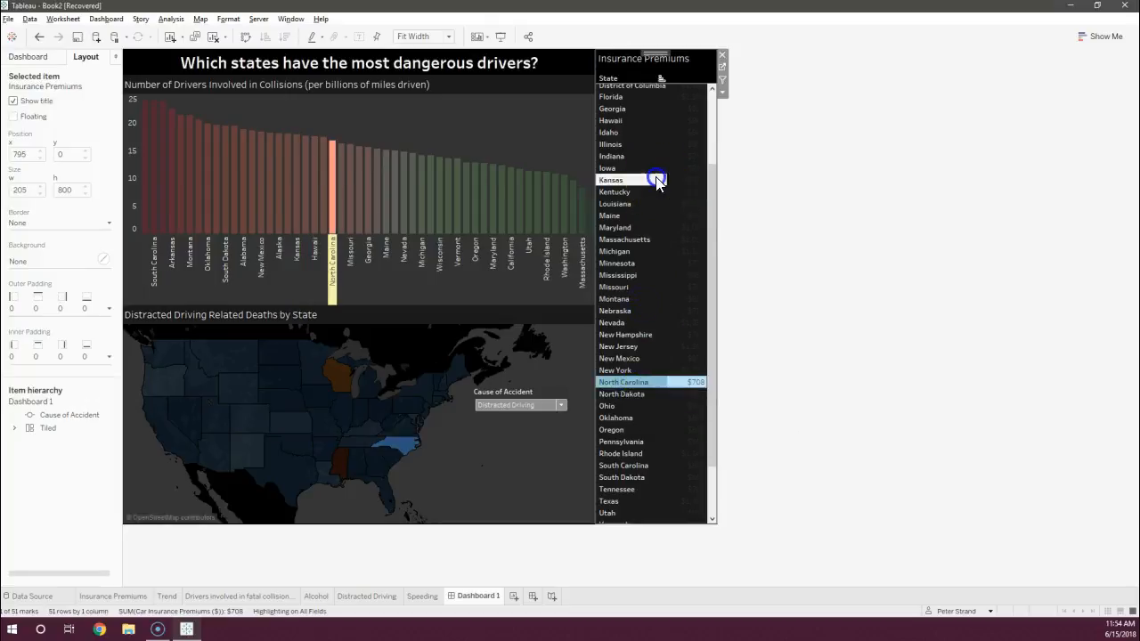
pyautogui.click(657, 179)
pyautogui.scroll(3, 655, 177)
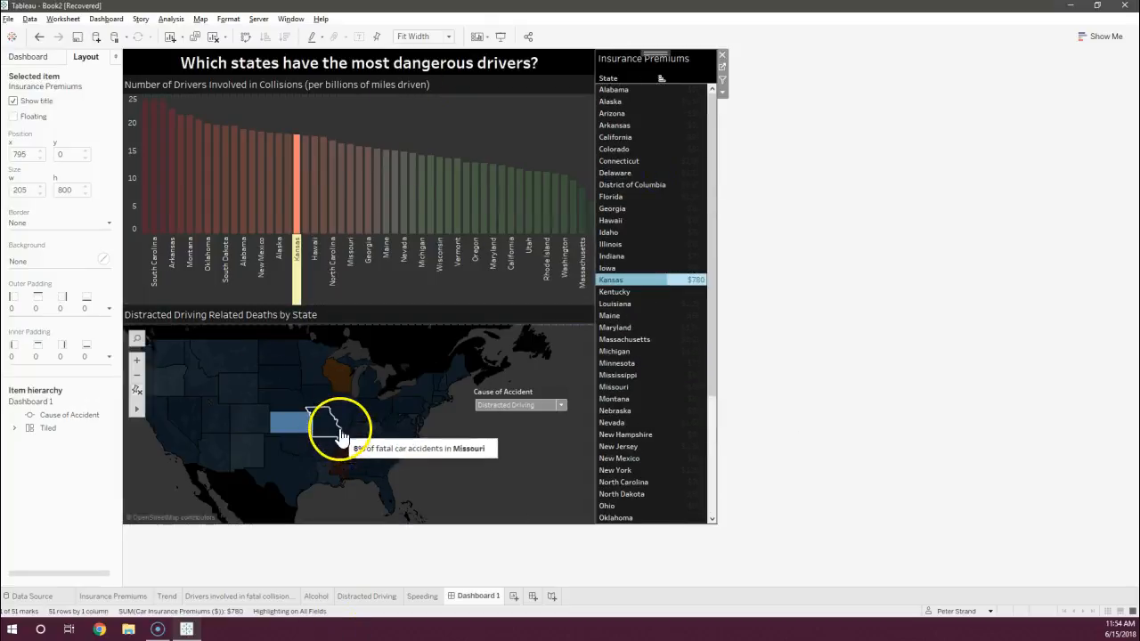
# Set the dashboard's Highlight1 action to run on Hover and accept the dashboard actions
pyautogui.click(110, 20)
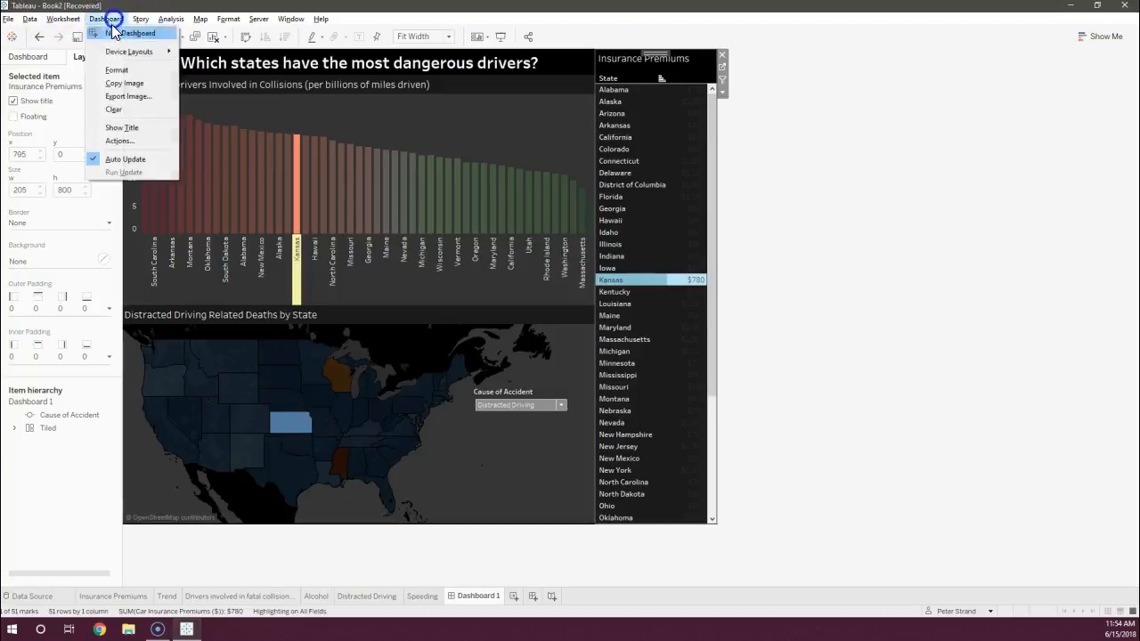
pyautogui.click(129, 141)
pyautogui.click(445, 287)
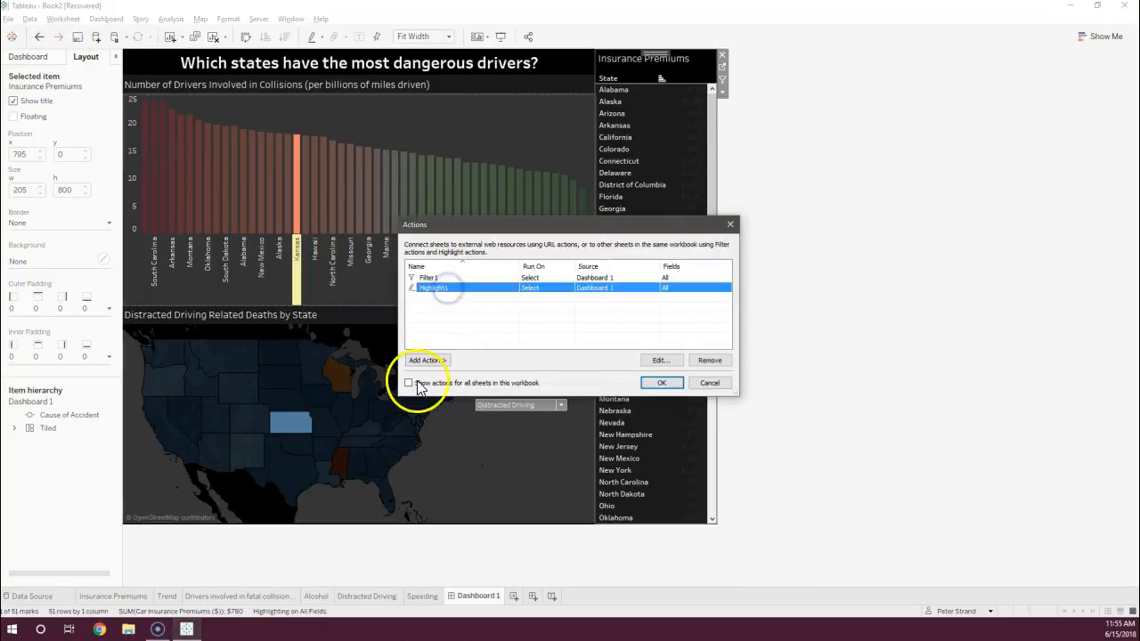
pyautogui.click(419, 363)
pyautogui.click(428, 279)
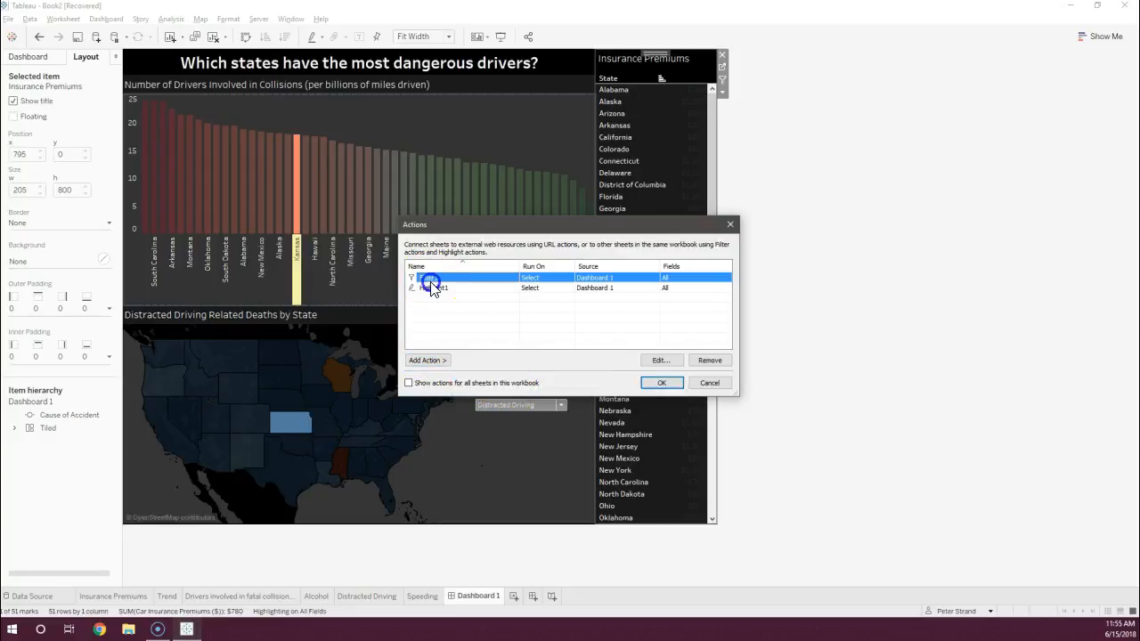
pyautogui.doubleClick(432, 290)
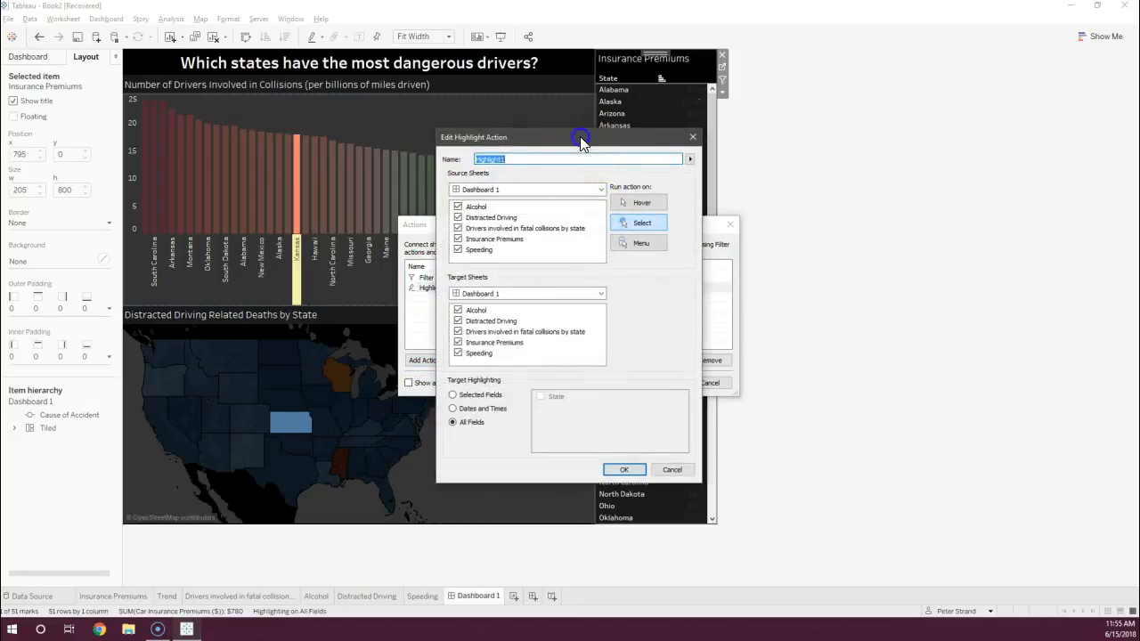
pyautogui.moveTo(579, 136); pyautogui.dragTo(877, 100)
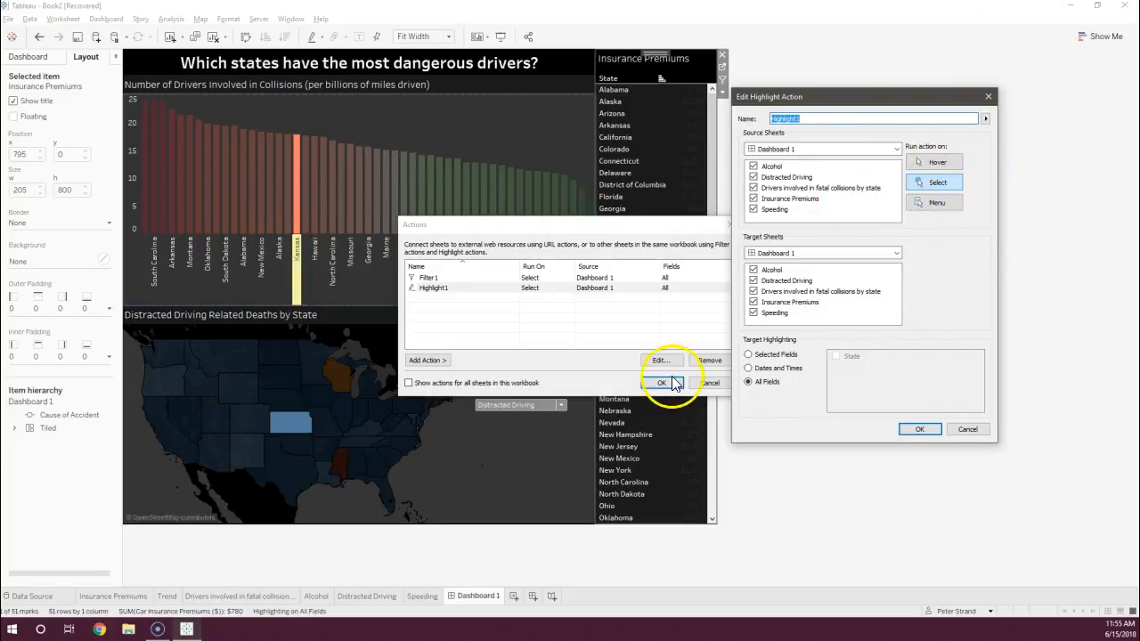
pyautogui.click(922, 166)
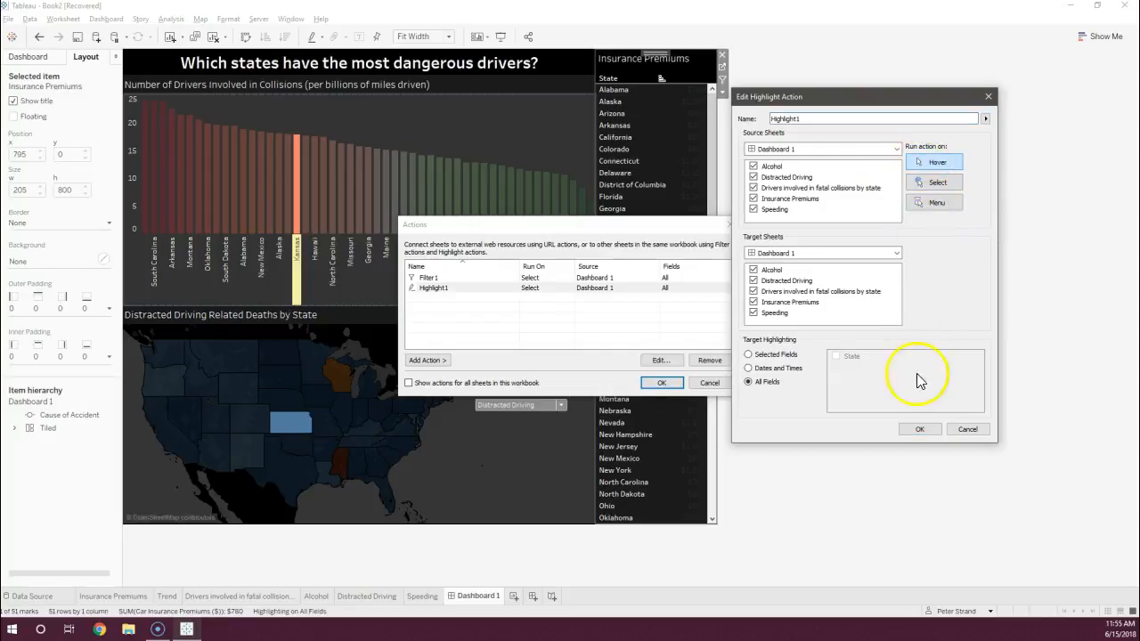
pyautogui.click(919, 430)
pyautogui.click(662, 382)
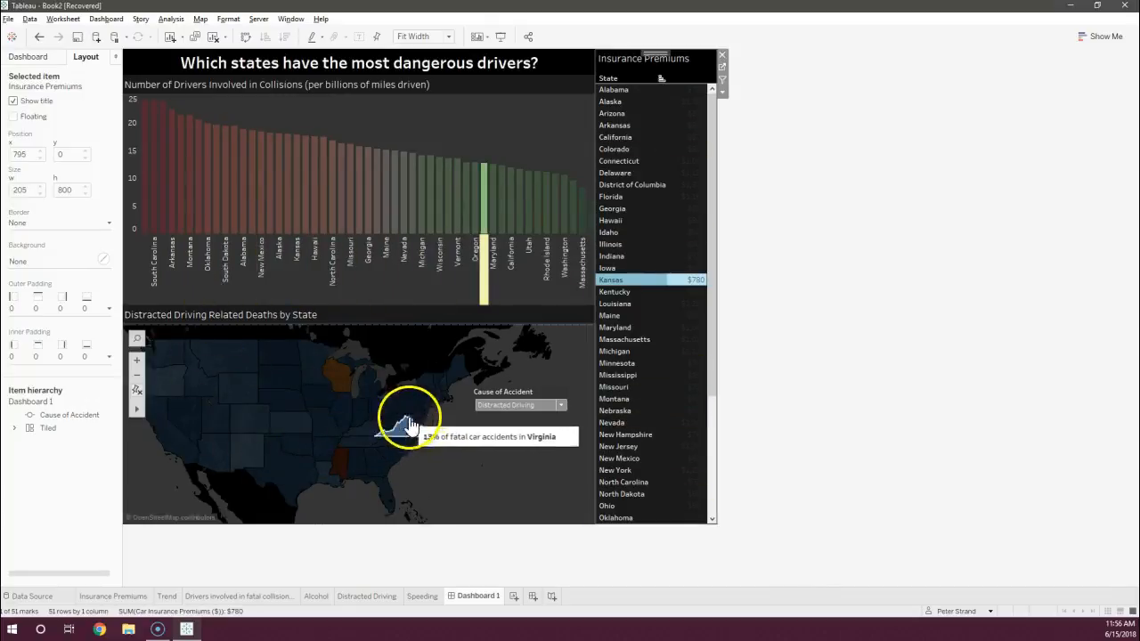
# Edit the Highlight1 action to run on Select and accept the dashboard actions
pyautogui.click(108, 18)
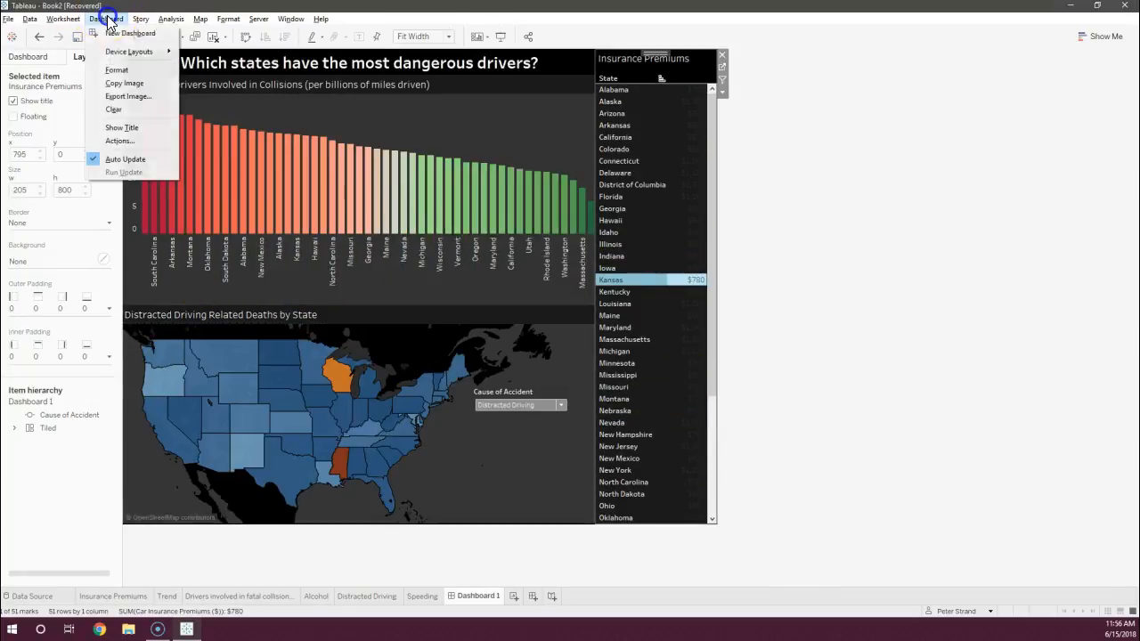
pyautogui.click(128, 138)
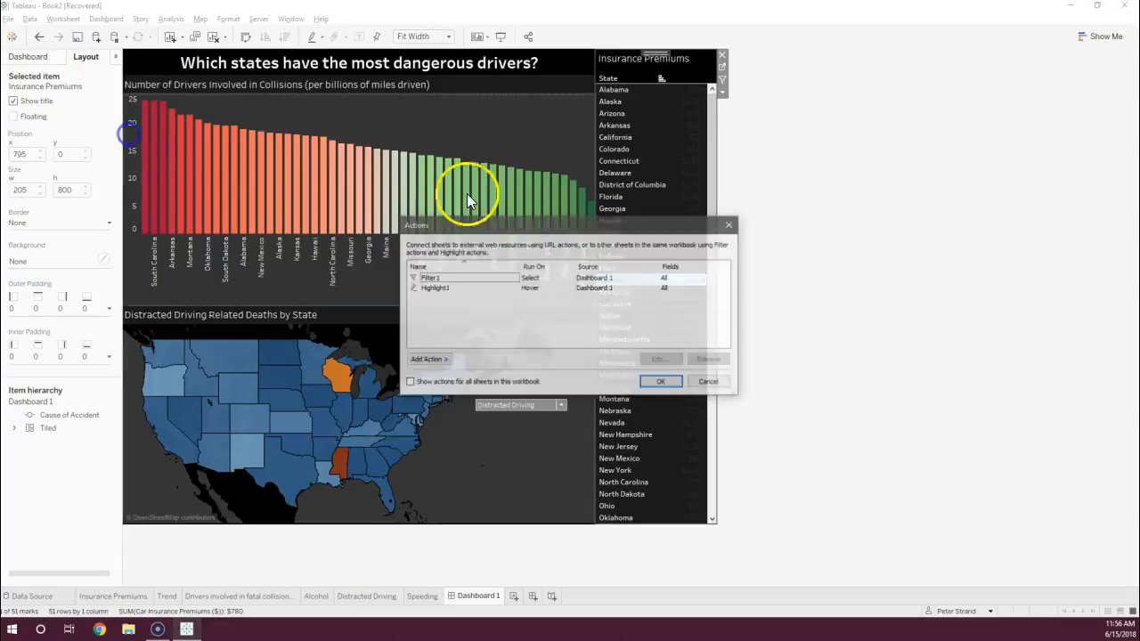
pyautogui.click(481, 288)
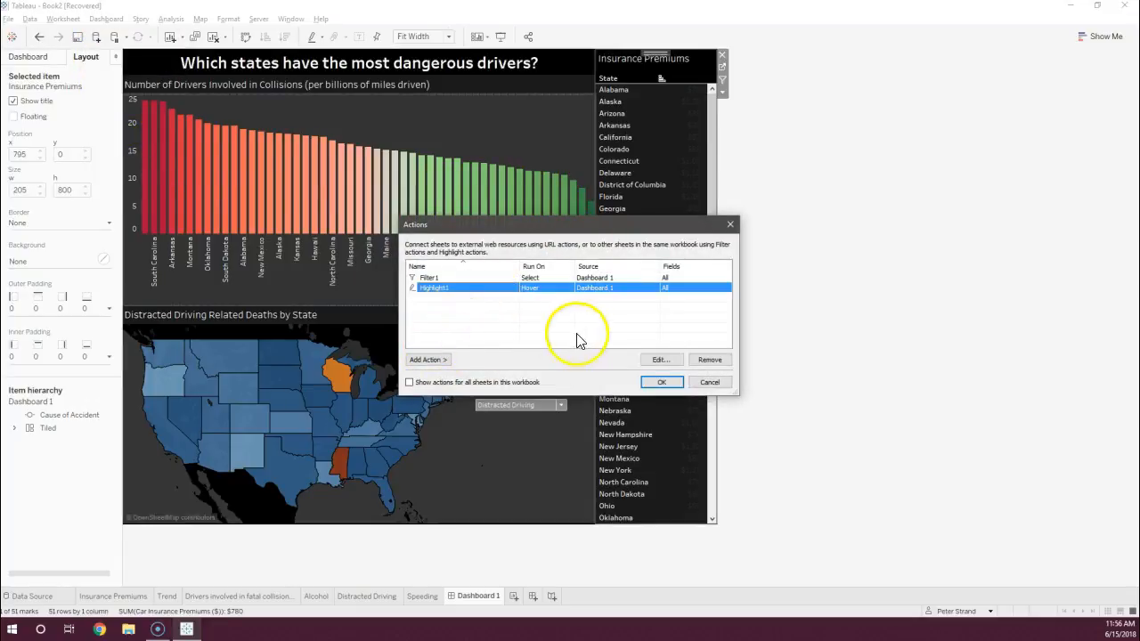
pyautogui.click(651, 358)
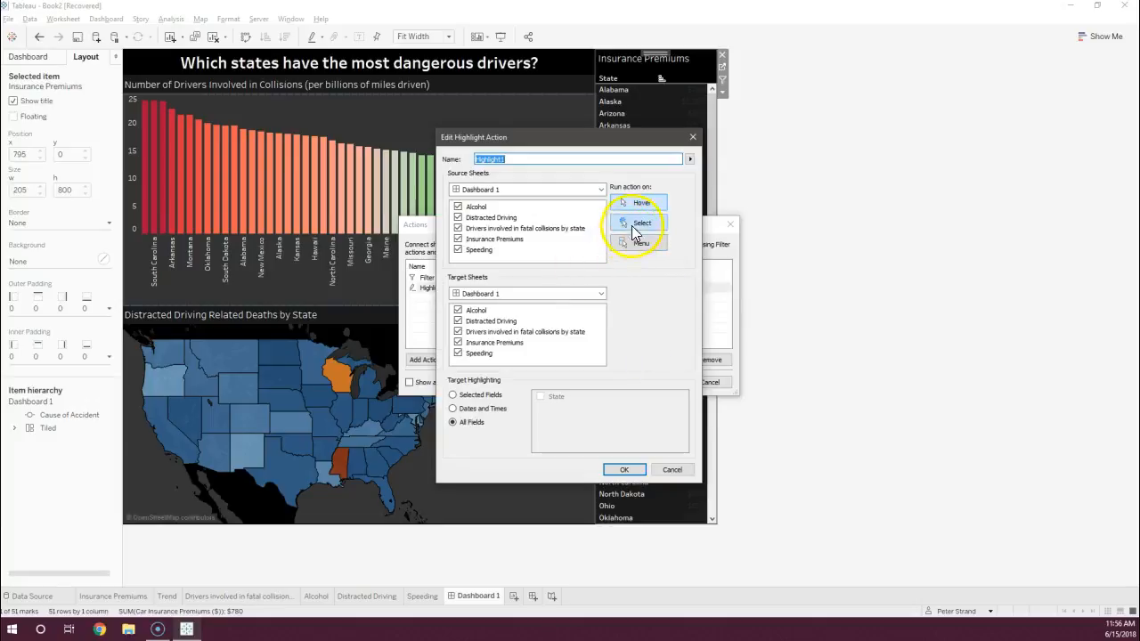
pyautogui.click(627, 467)
pyautogui.click(656, 380)
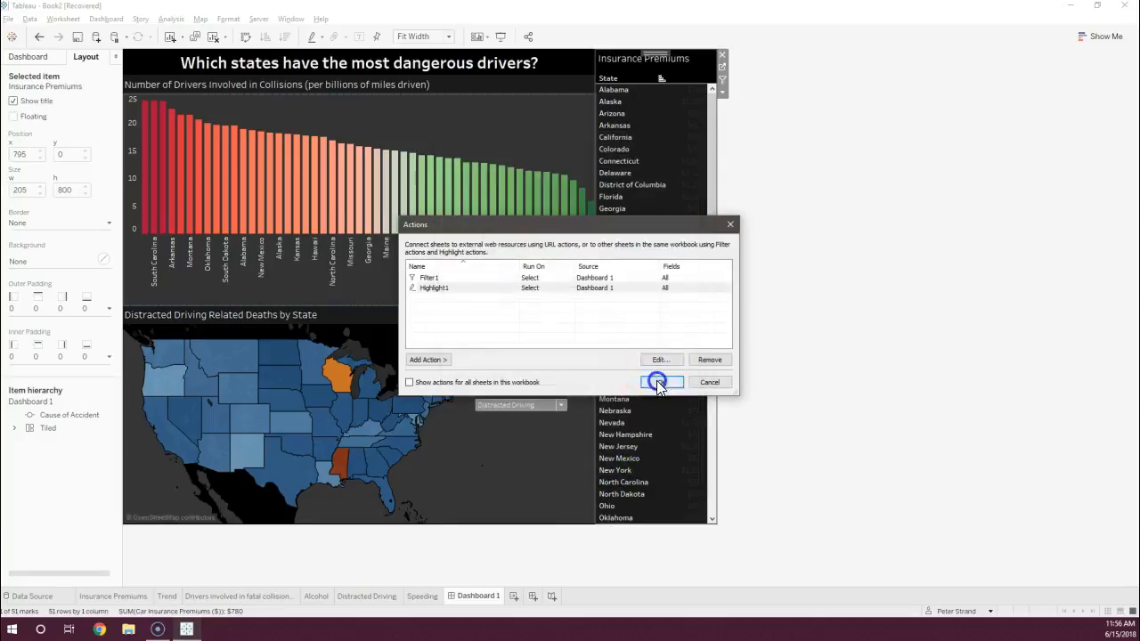
# Test the dashboard actions by selecting and clearing the Idaho bar in the collisions chart and Wisconsin on the map
pyautogui.click(375, 222)
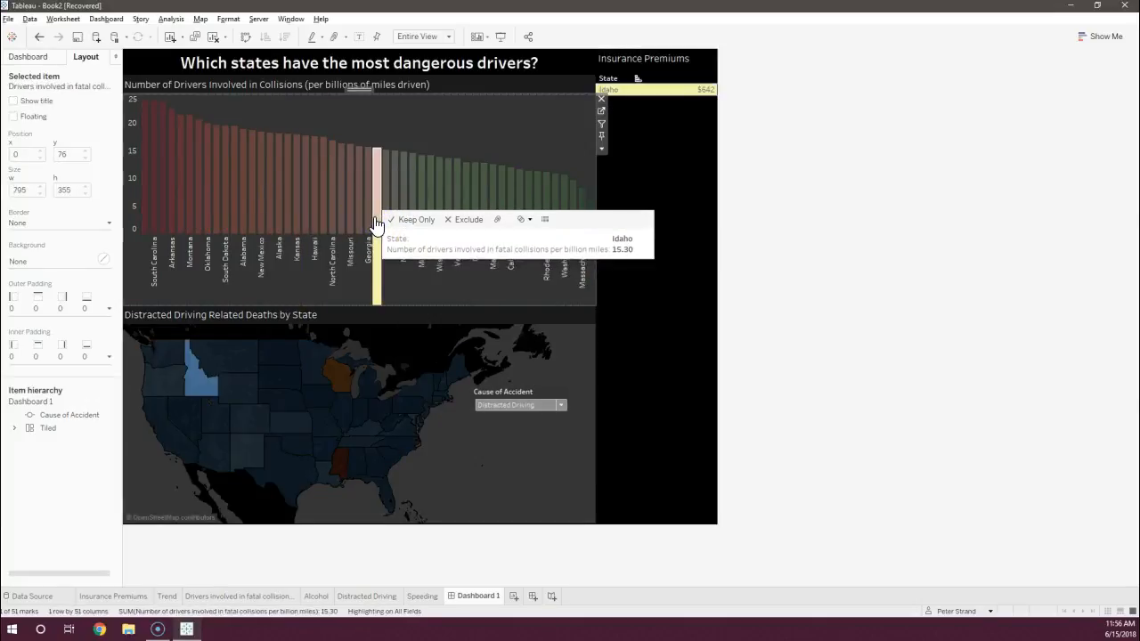
pyautogui.click(375, 218)
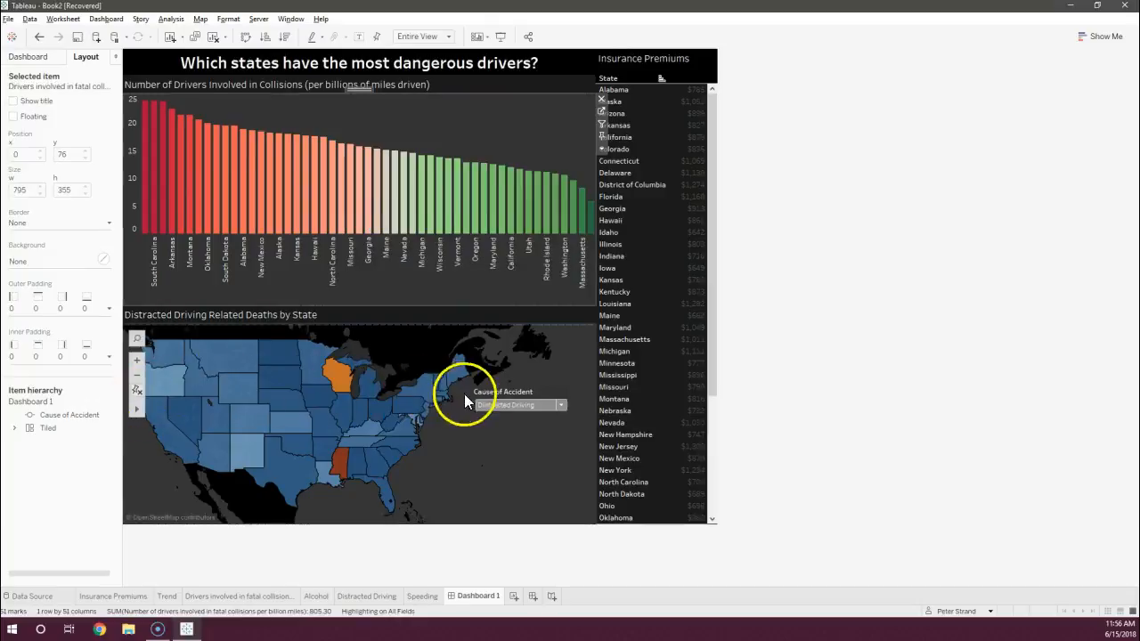
pyautogui.click(337, 374)
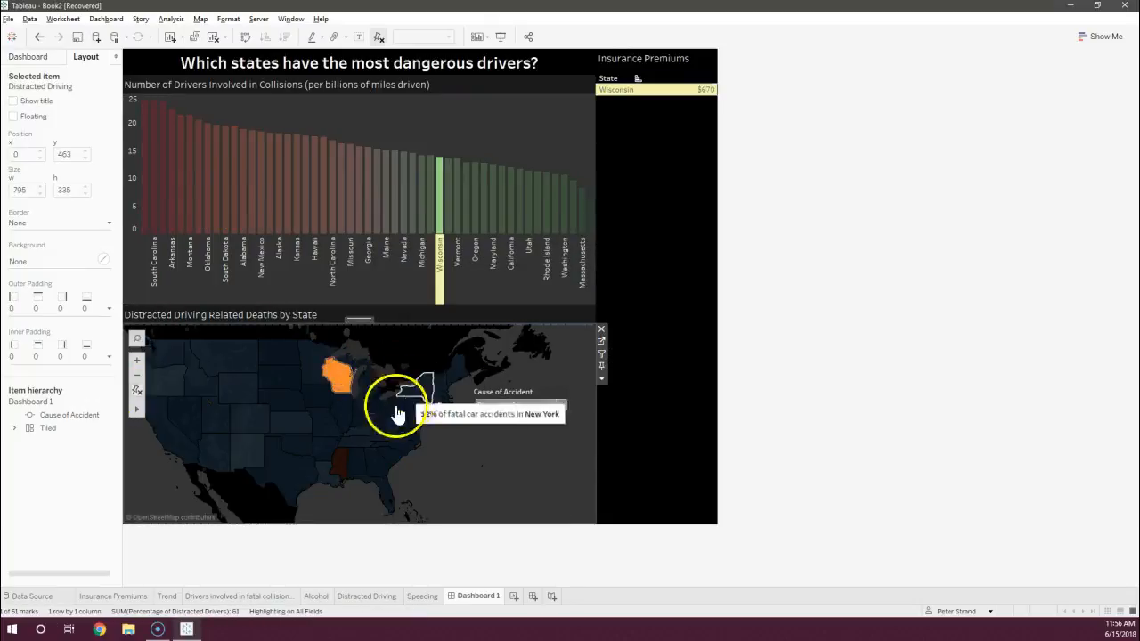
pyautogui.click(339, 379)
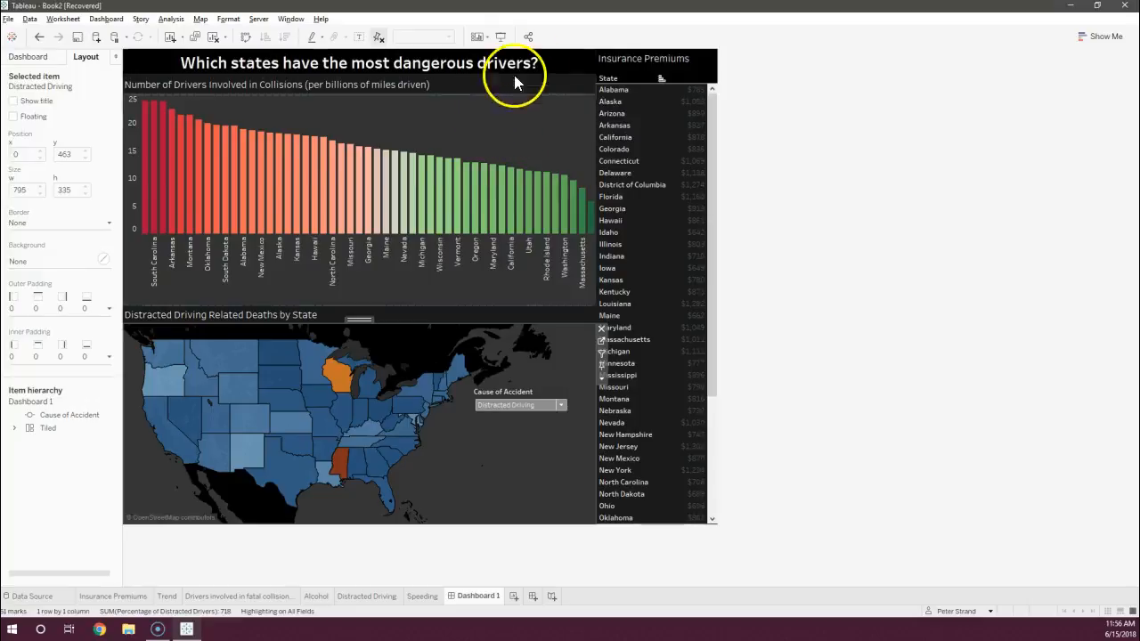
# Select the North Dakota bar in the collisions chart and switch the Cause of Accident map to Alcohol Impairment
pyautogui.click(147, 218)
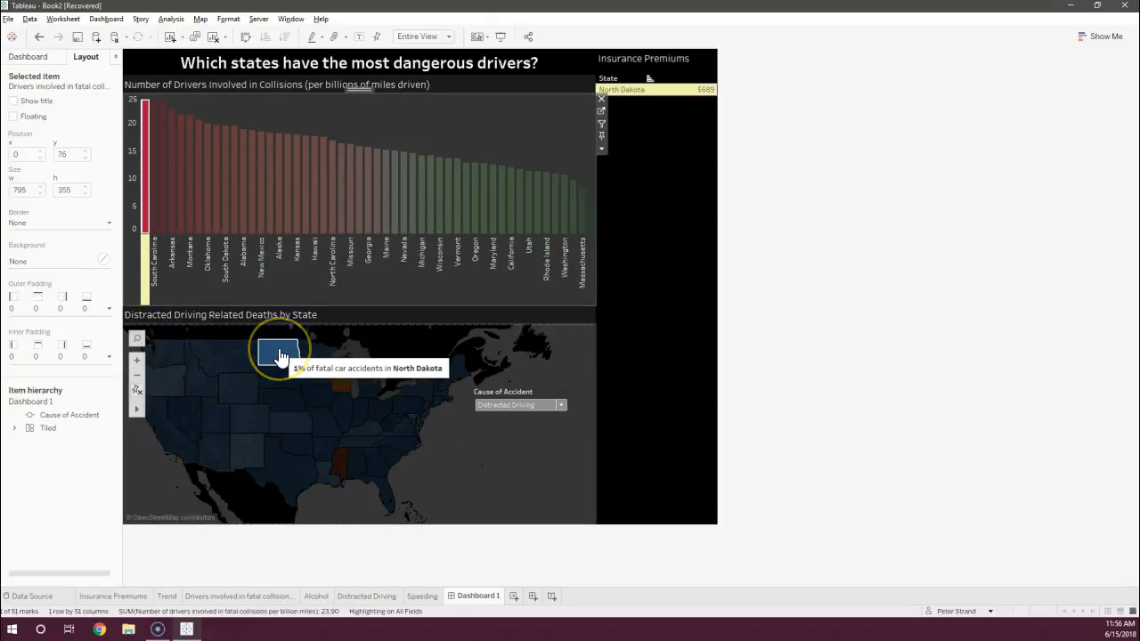
pyautogui.click(539, 405)
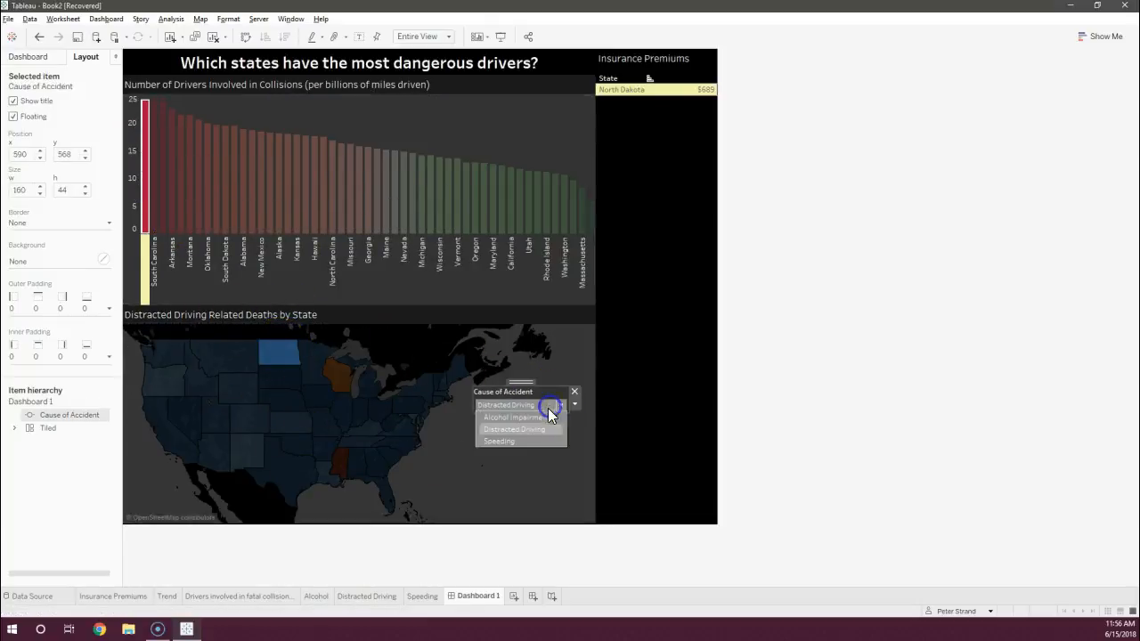
pyautogui.click(538, 421)
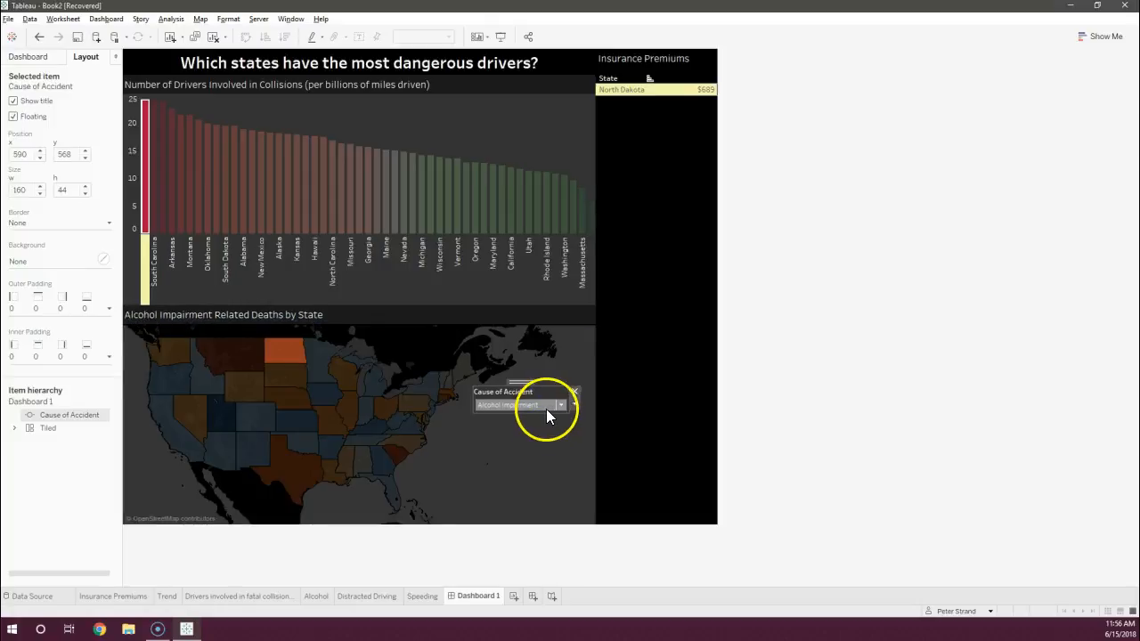
# Switch the Cause of Accident map to Speeding and select the North Dakota bar in the collisions chart
pyautogui.click(285, 354)
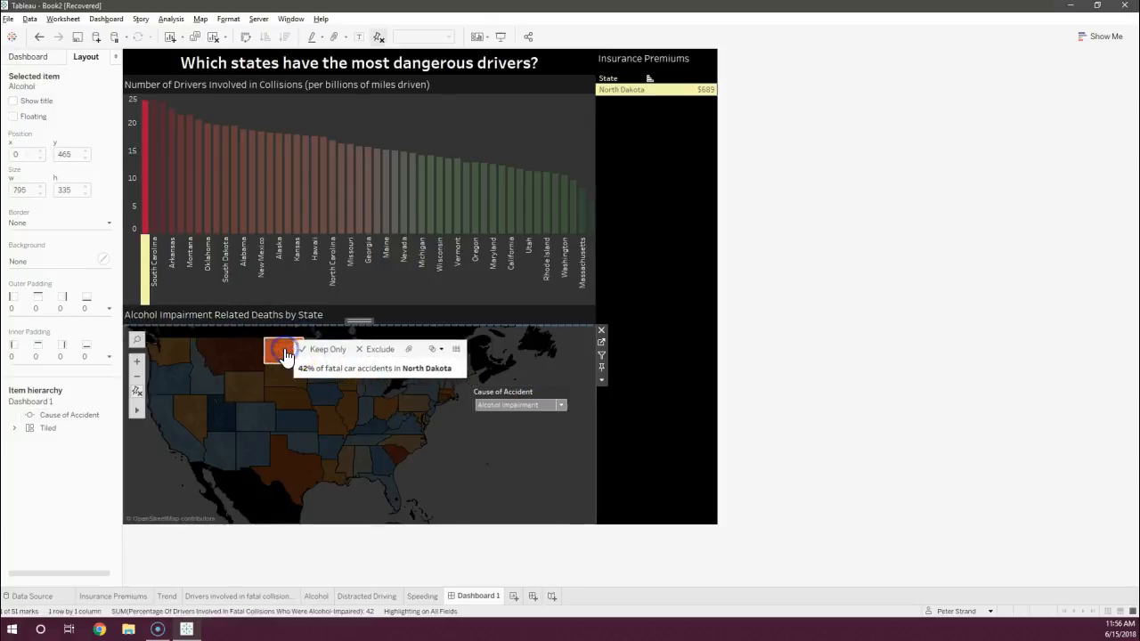
pyautogui.click(560, 405)
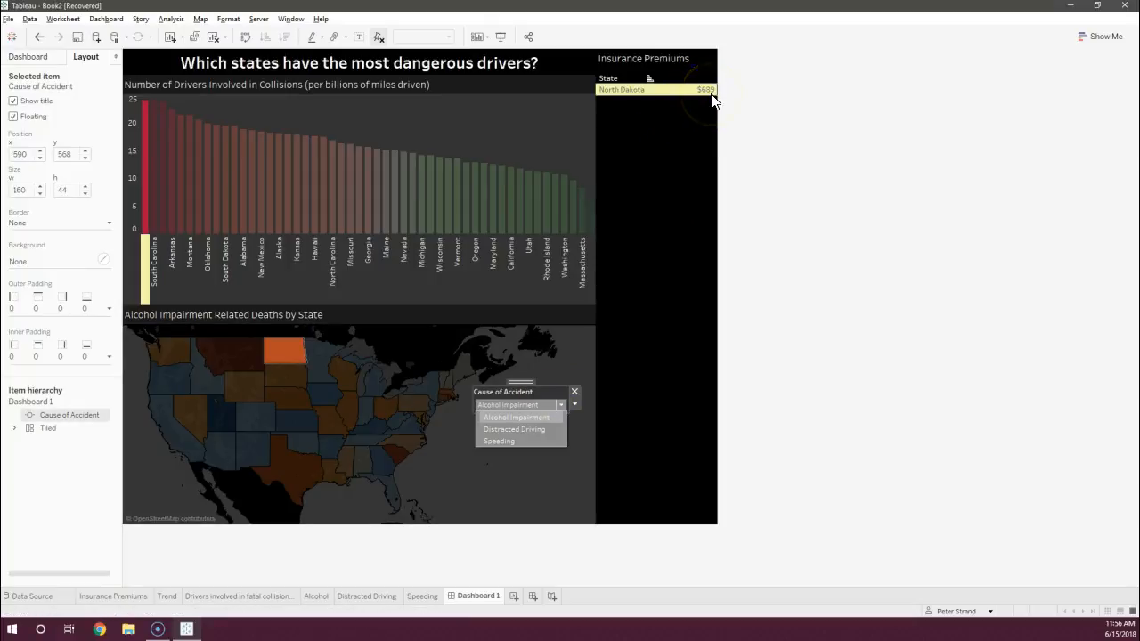
pyautogui.click(545, 440)
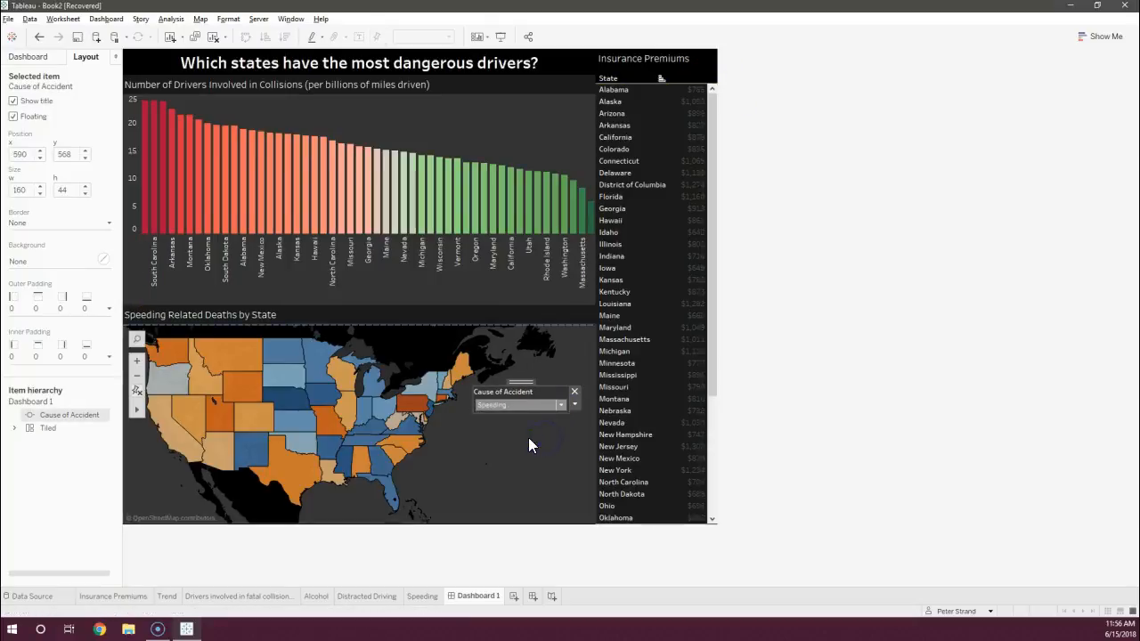
pyautogui.click(141, 189)
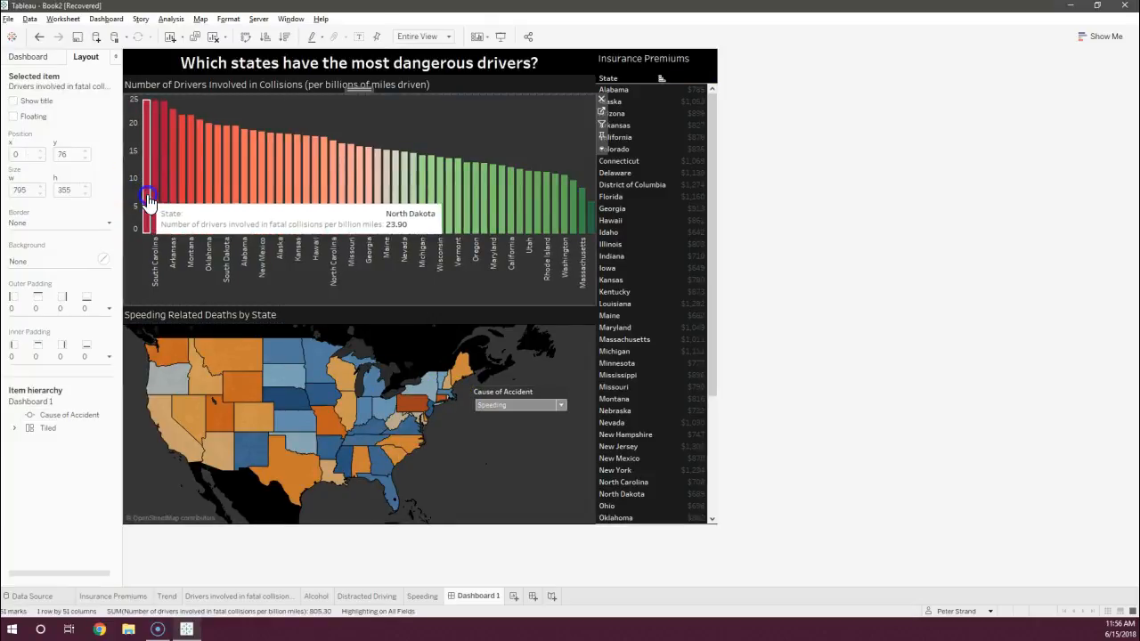
pyautogui.click(148, 198)
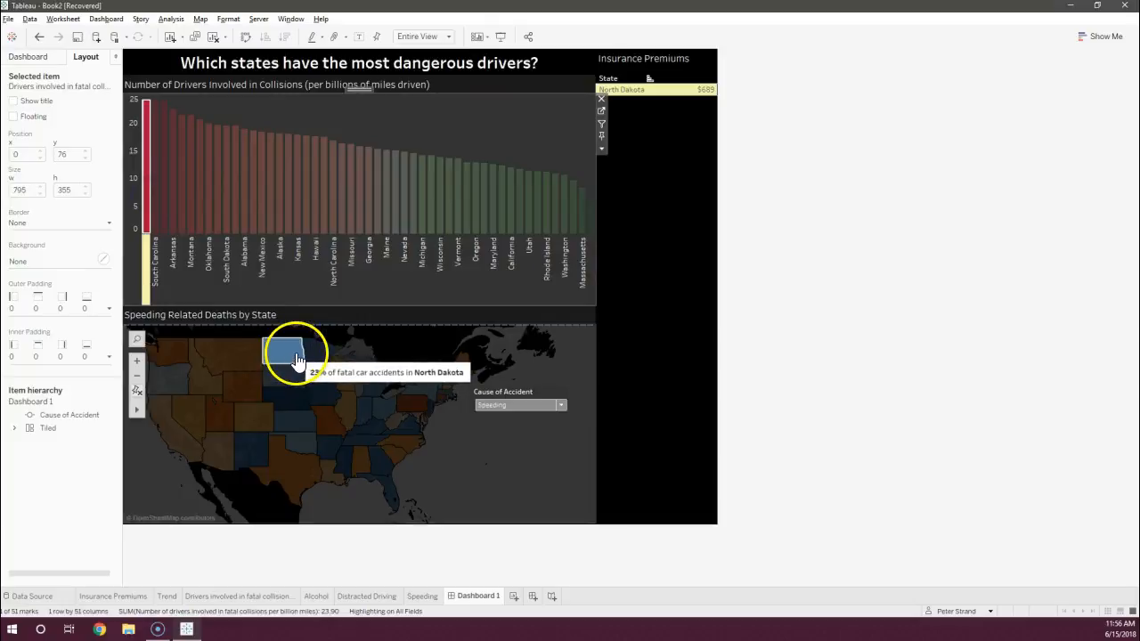
# Switch the Cause of Accident map back to Alcohol Impairment, and select and clear North Dakota on it
pyautogui.click(528, 406)
pyautogui.click(525, 417)
pyautogui.moveTo(301, 367)
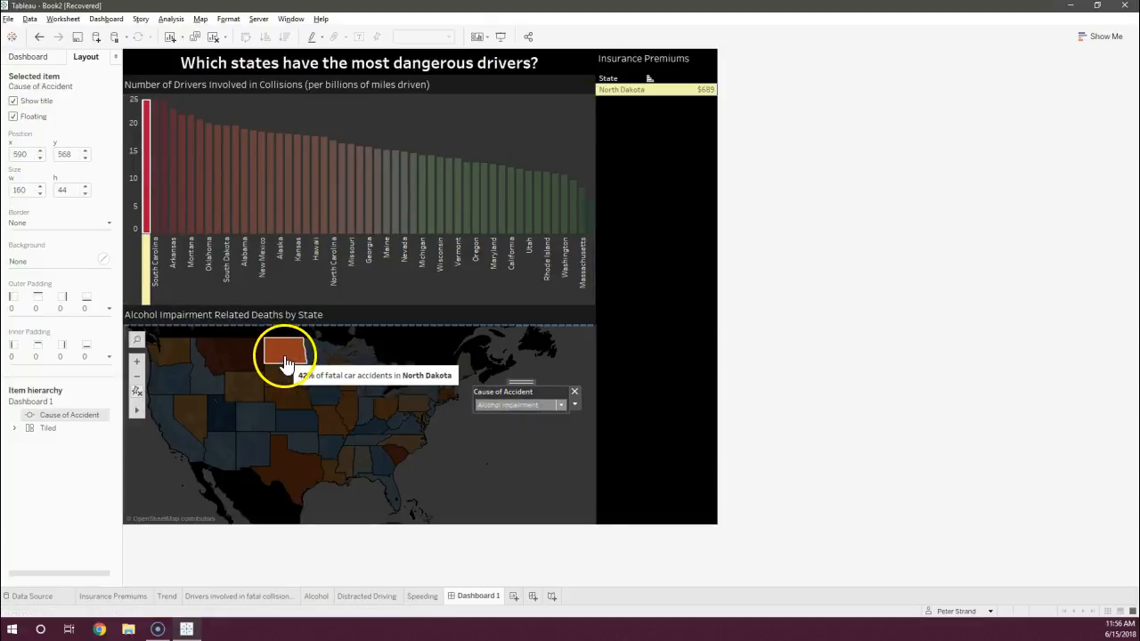
pyautogui.click(285, 360)
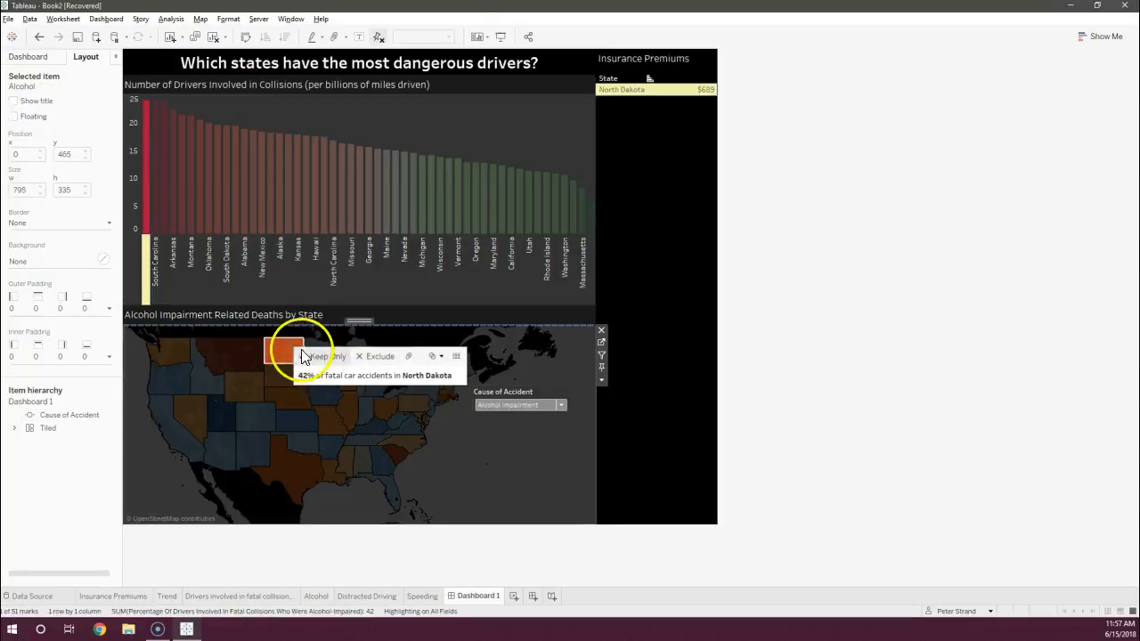
pyautogui.click(287, 354)
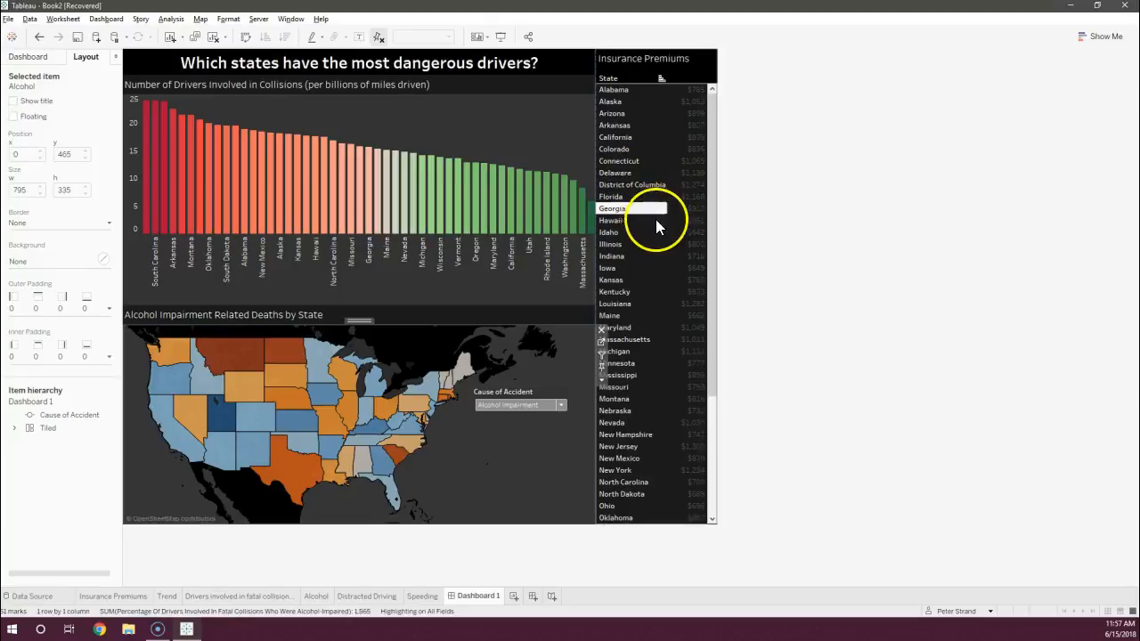
# Look through the full list of states in the Insurance Premiums table and return to its beginning
pyautogui.scroll(-5, 659, 223)
pyautogui.click(809, 237)
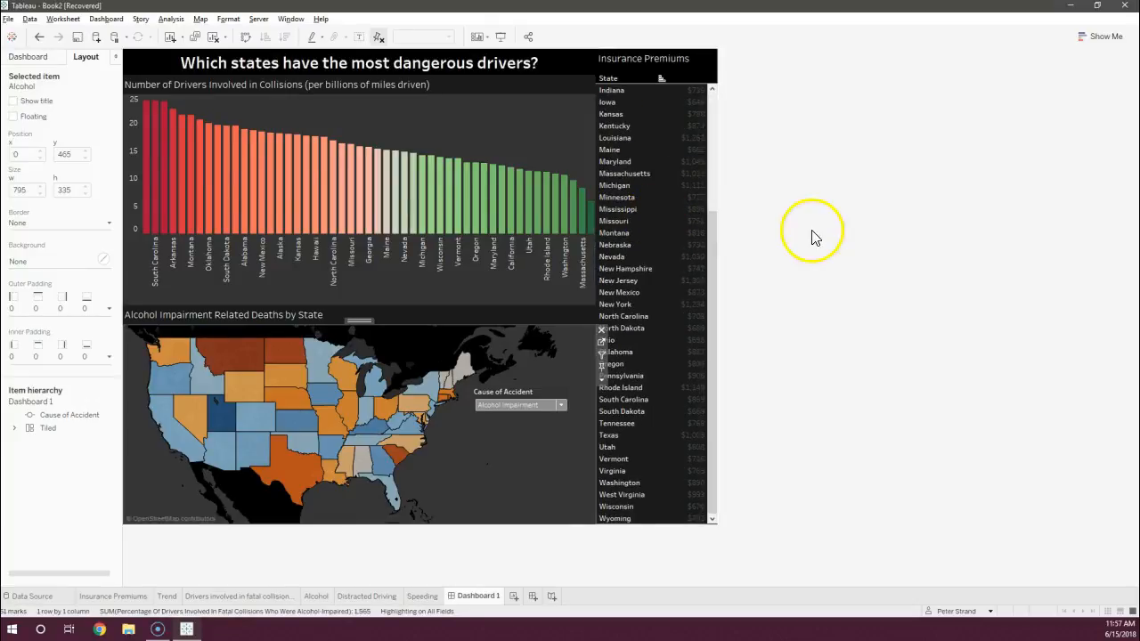
pyautogui.scroll(4, 684, 235)
pyautogui.scroll(2, 684, 235)
pyautogui.click(784, 249)
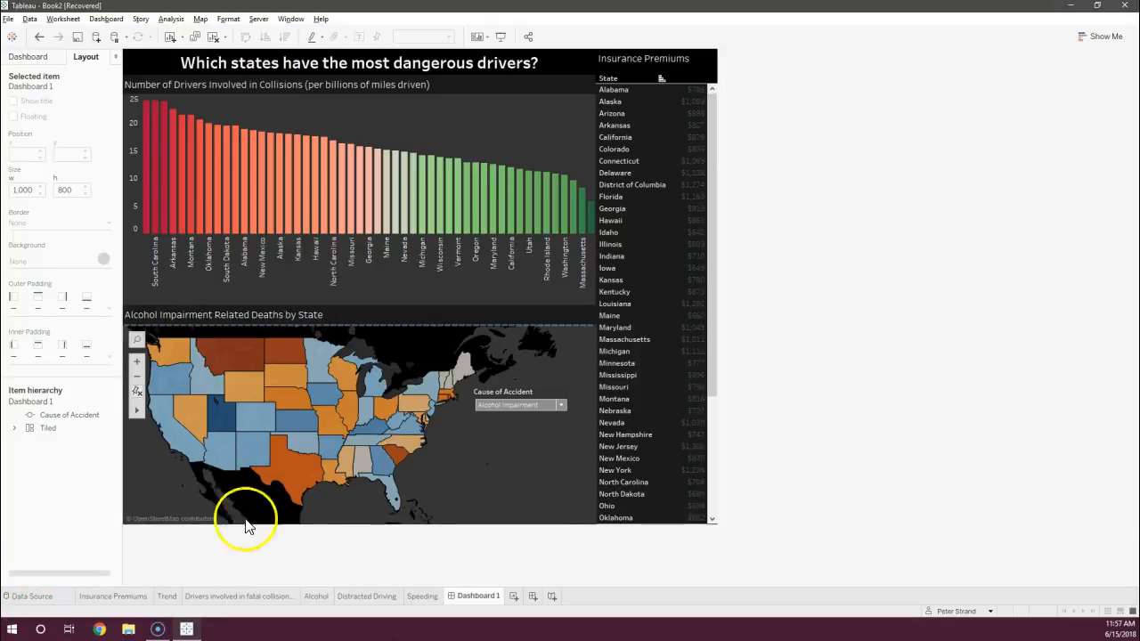
# Test zooming and panning on the Alcohol Impairment map, bringing the contiguous United States back into view
pyautogui.scroll(2, 286, 496)
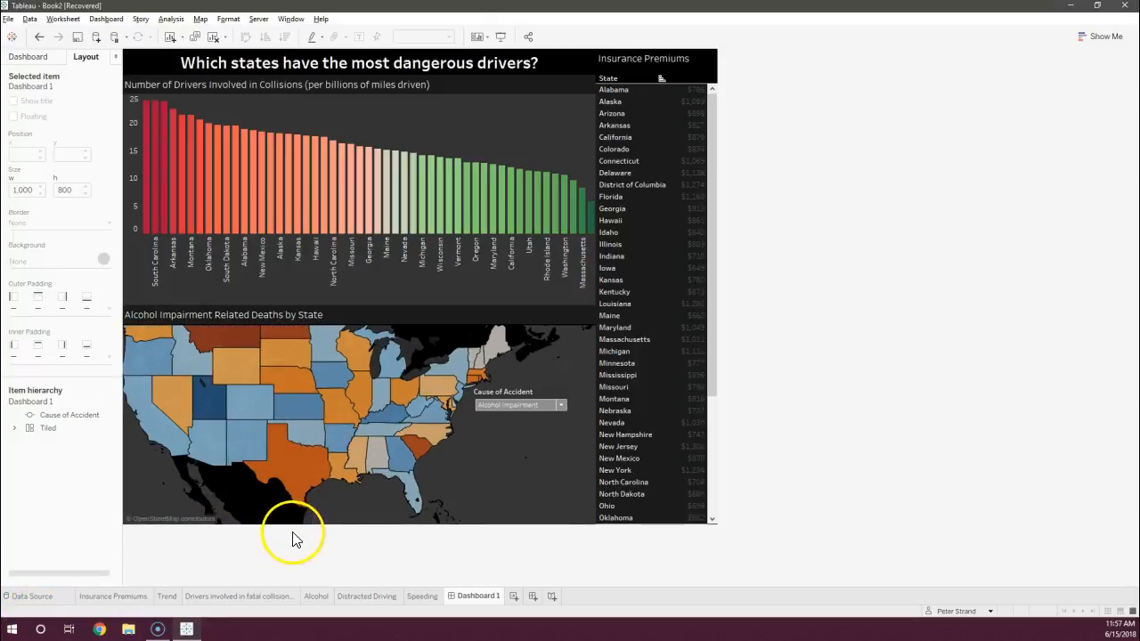
pyautogui.click(420, 449)
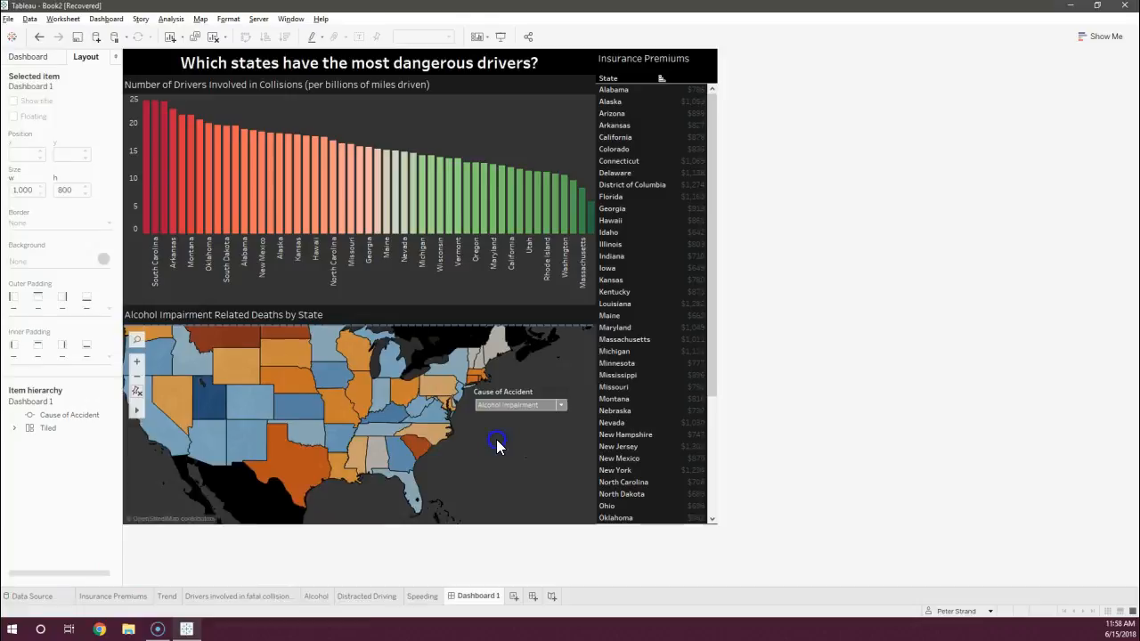
pyautogui.scroll(-3, 501, 453)
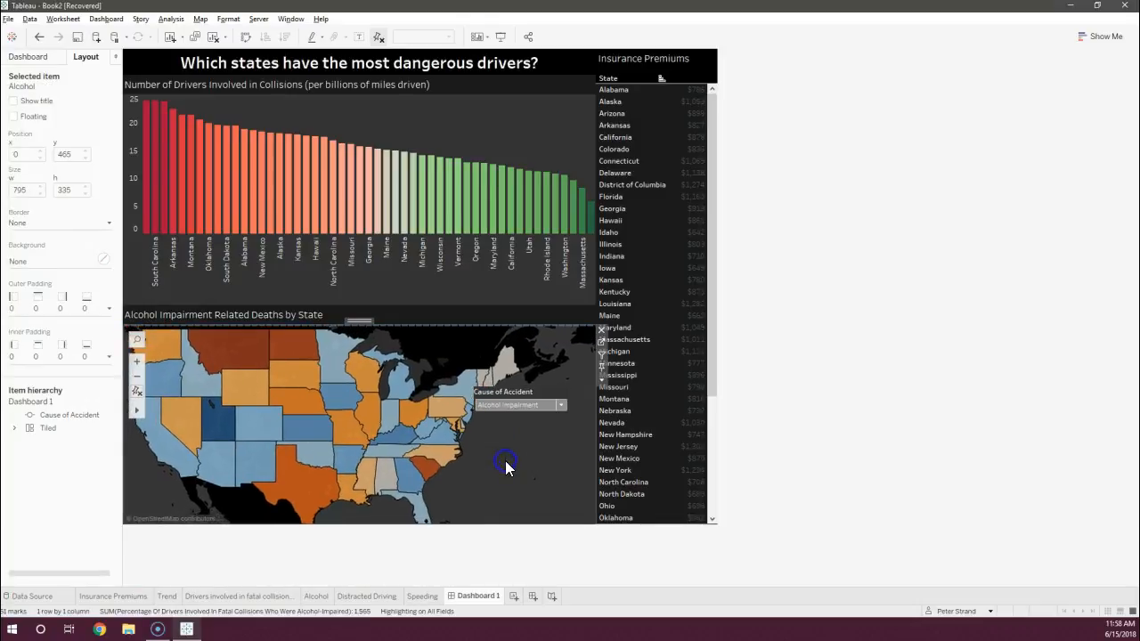
pyautogui.moveTo(497, 458); pyautogui.dragTo(458, 452)
pyautogui.scroll(-1, 485, 447)
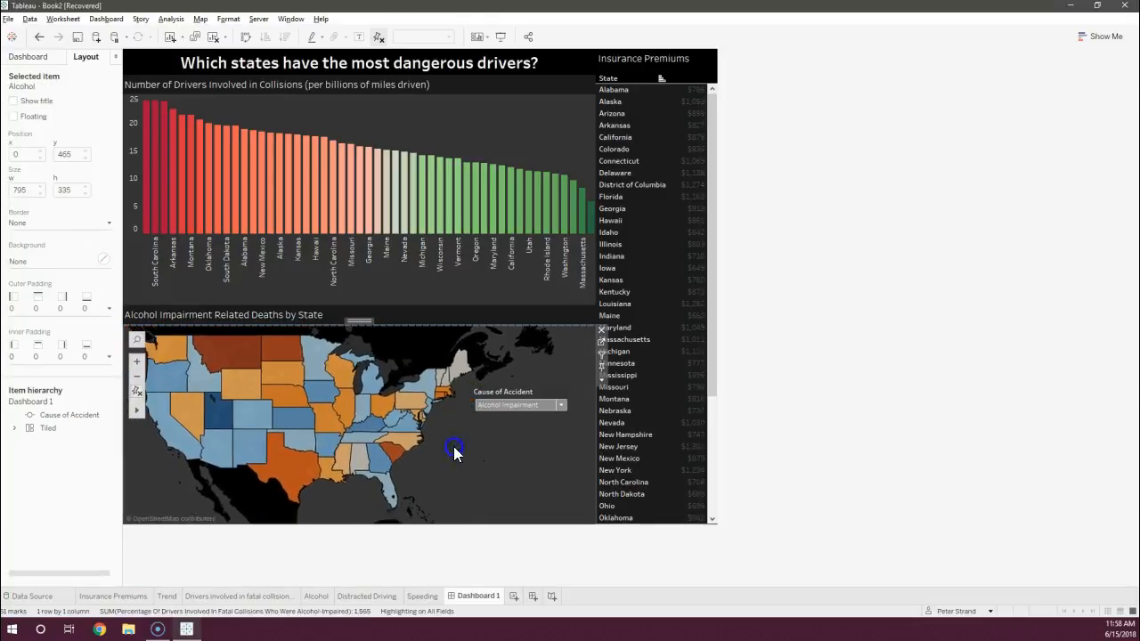
# Try to save the workbook to Tableau Public
pyautogui.click(258, 18)
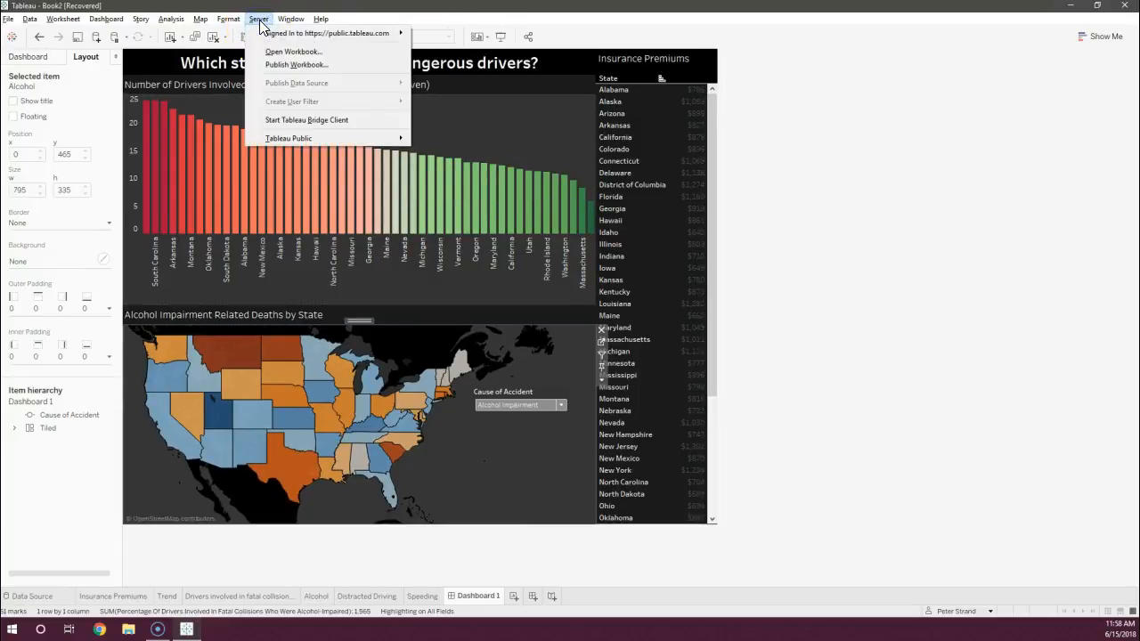
pyautogui.moveTo(300, 137)
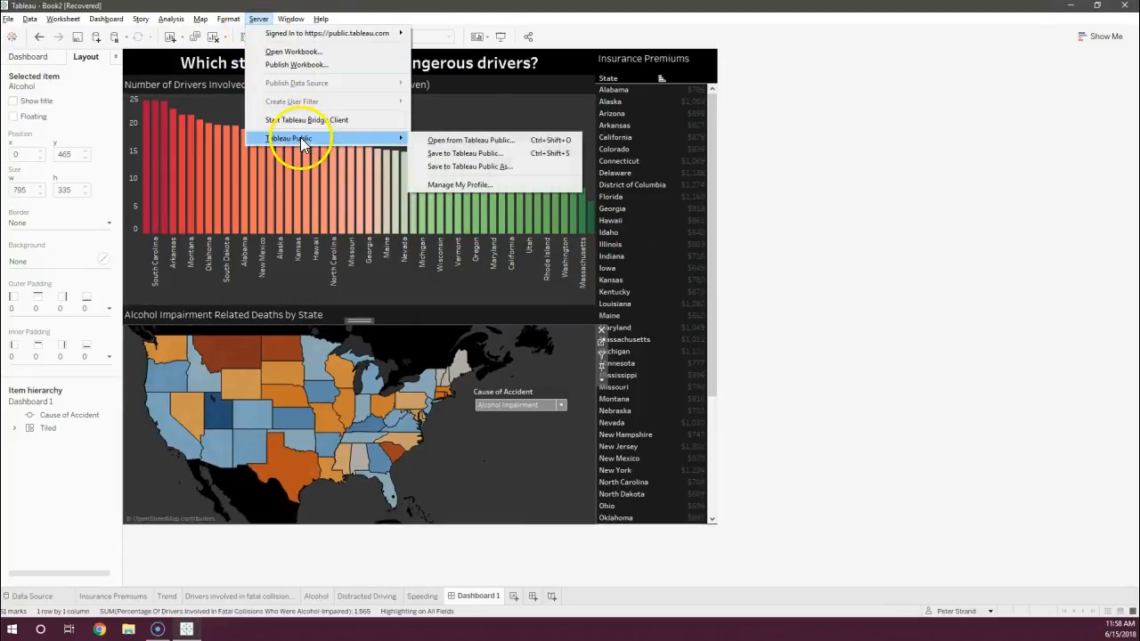
pyautogui.click(450, 154)
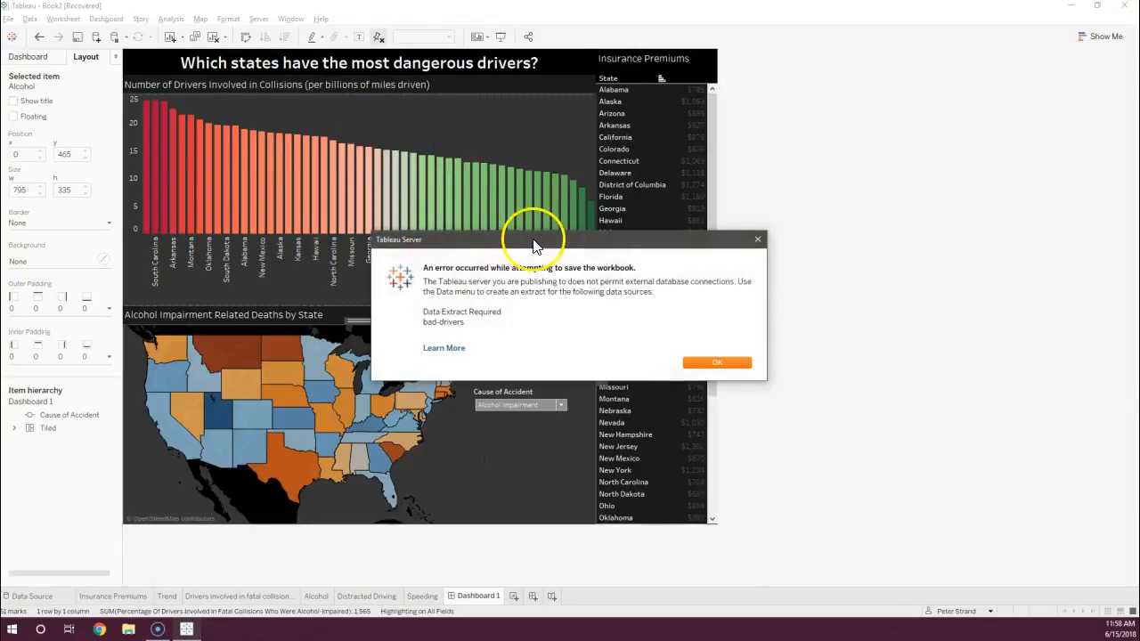
pyautogui.click(703, 363)
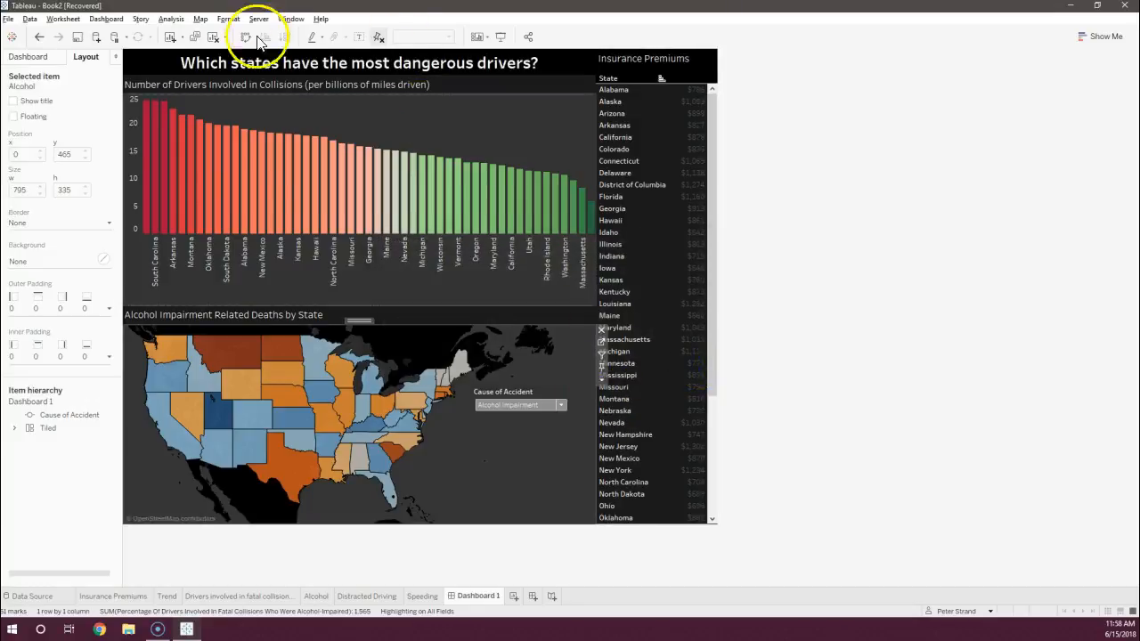
# Try to switch the bad-drivers data source connection to Extract, cancelling the save of the extract file
pyautogui.click(55, 601)
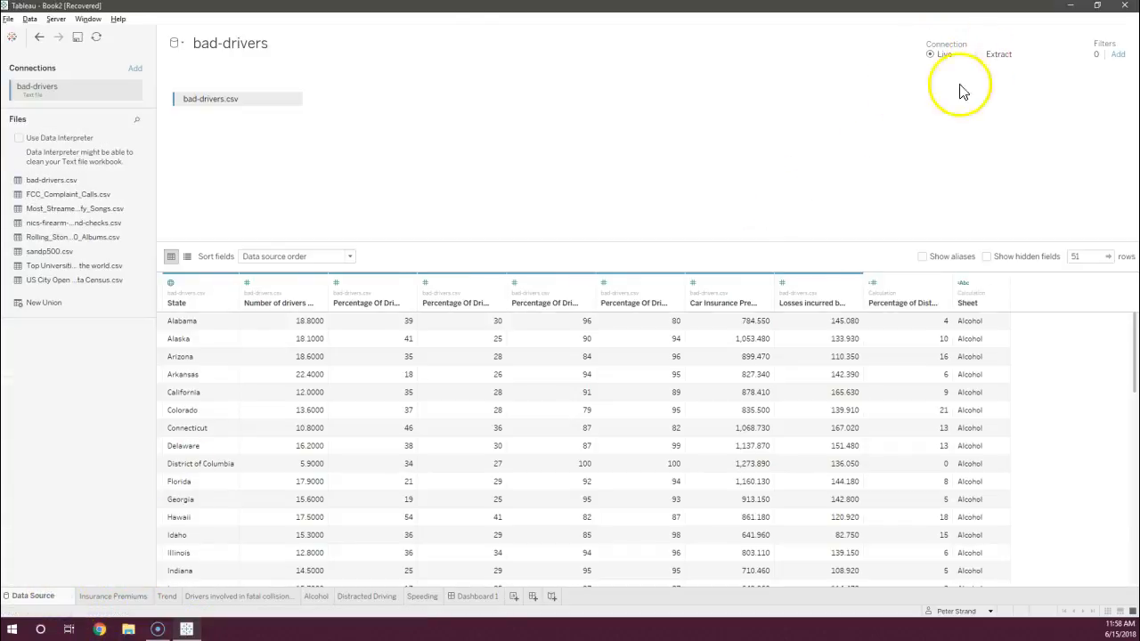
pyautogui.click(984, 54)
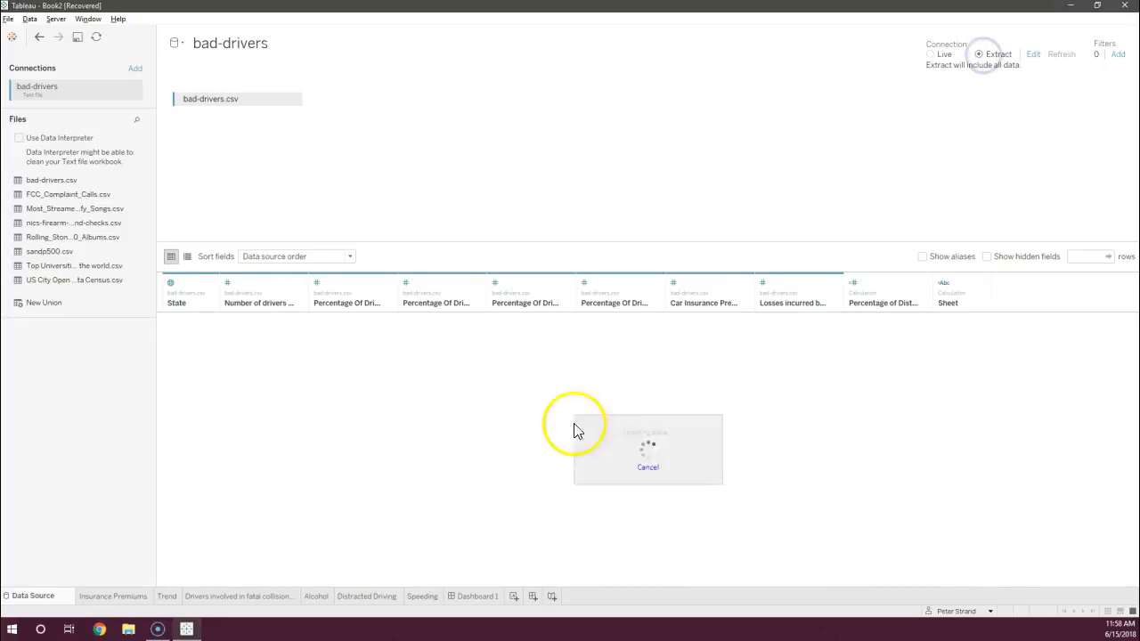
pyautogui.click(479, 595)
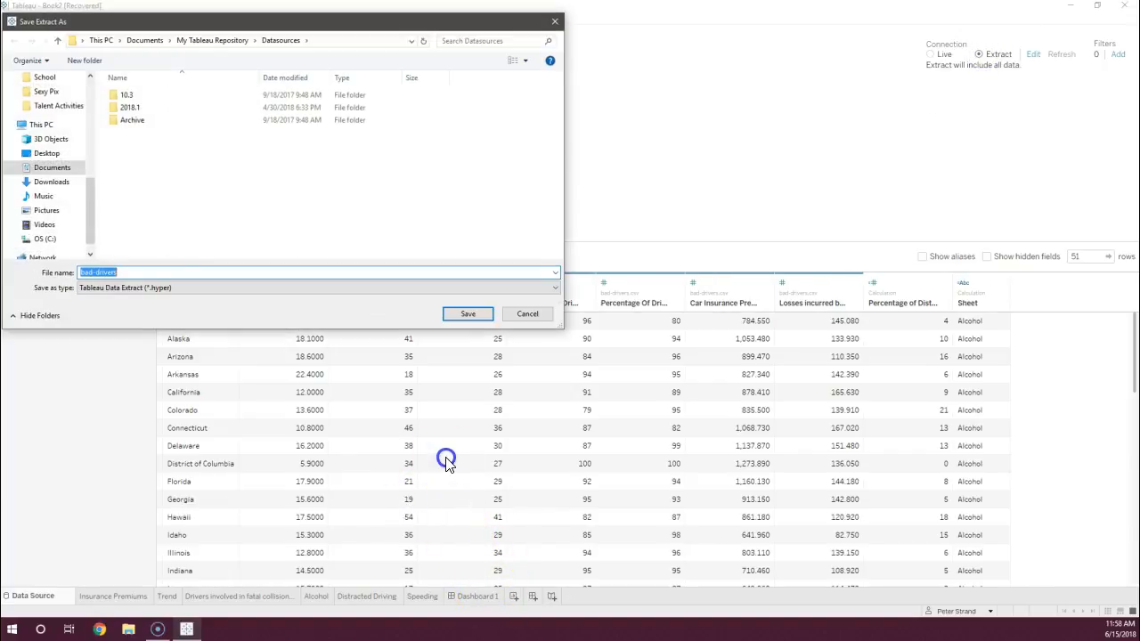
pyautogui.click(519, 314)
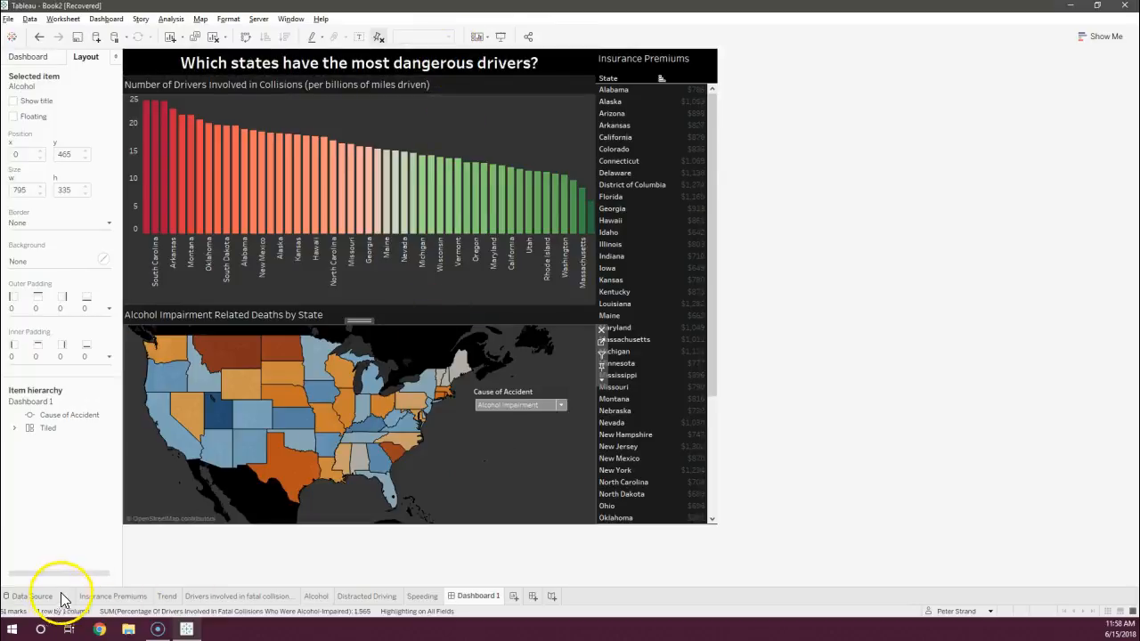
pyautogui.click(259, 19)
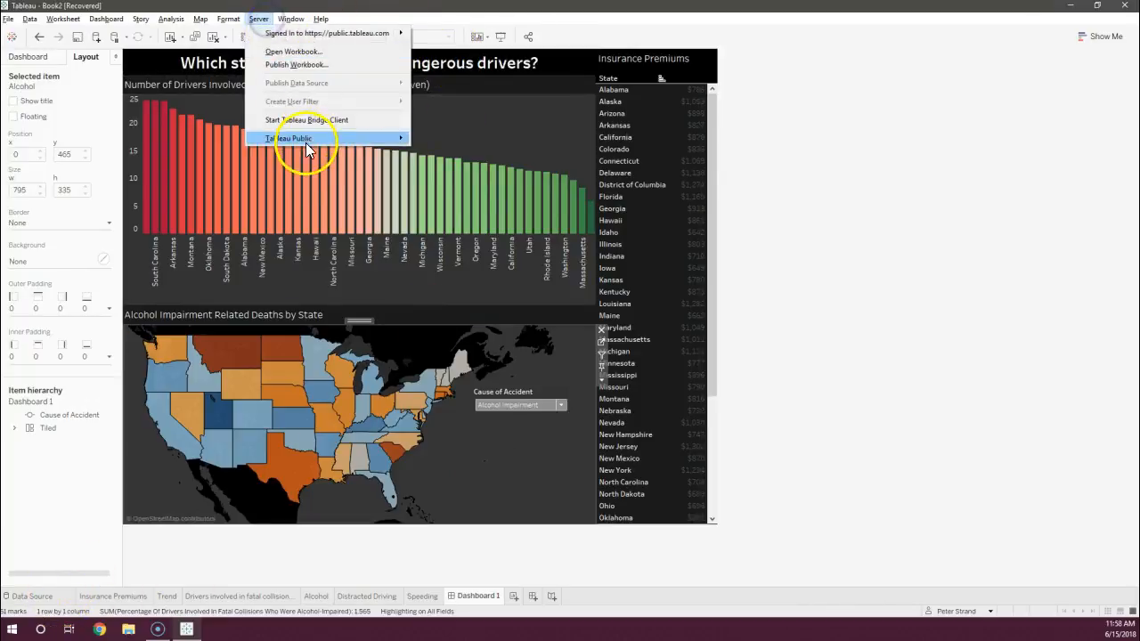
pyautogui.moveTo(350, 140)
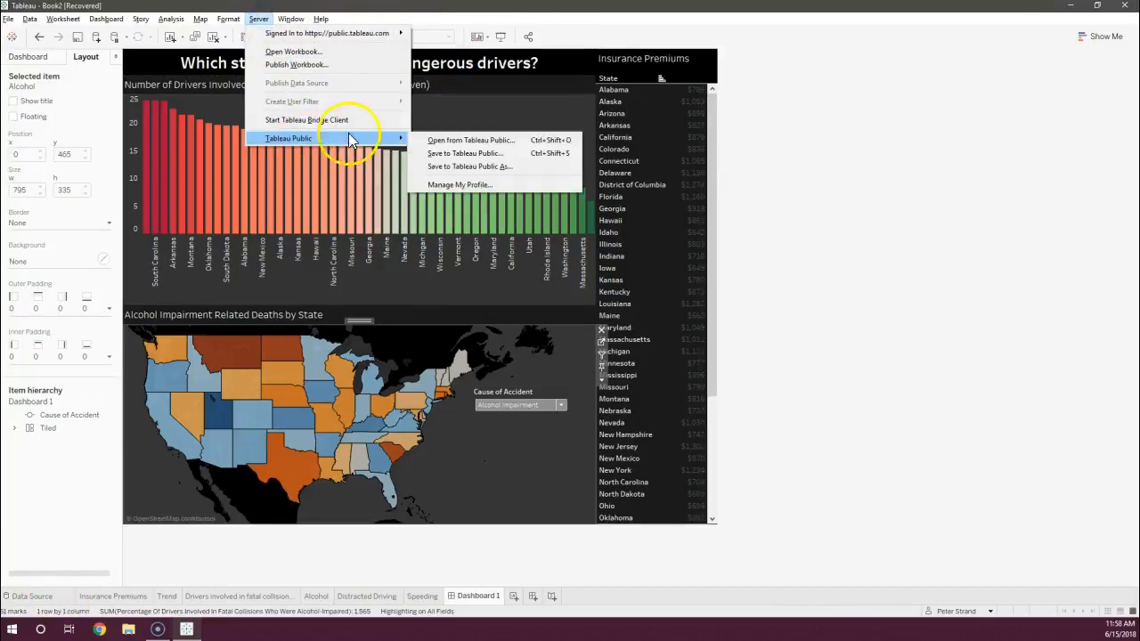
pyautogui.click(1063, 204)
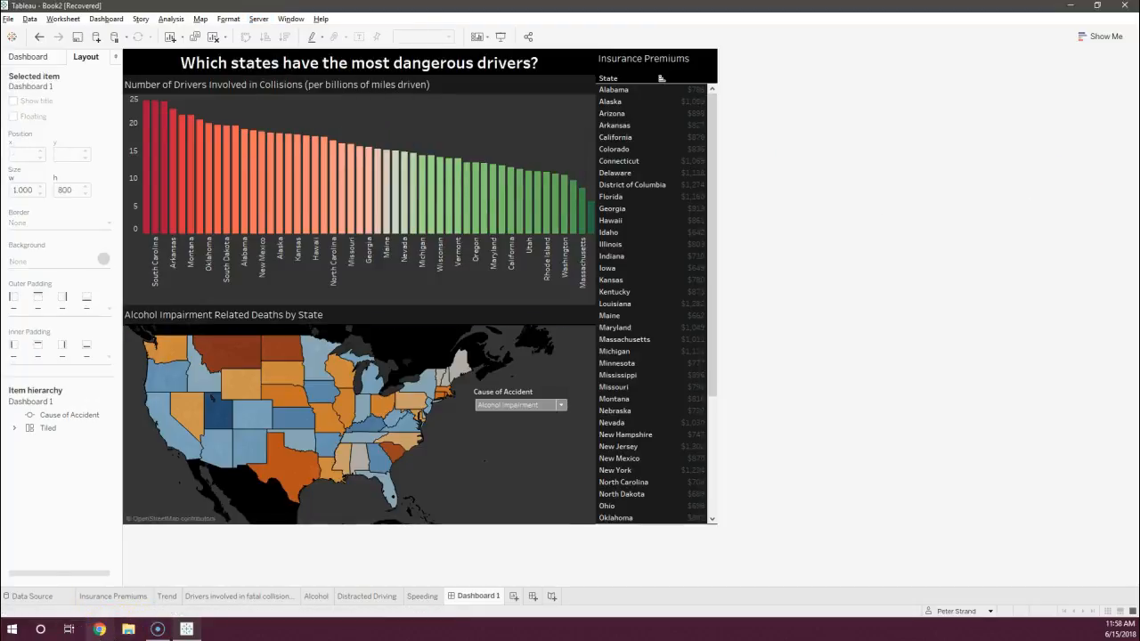
# Switch to the published dashboard on Tableau Public in Chrome and try zooming and panning its Alcohol Impairment map
pyautogui.click(99, 629)
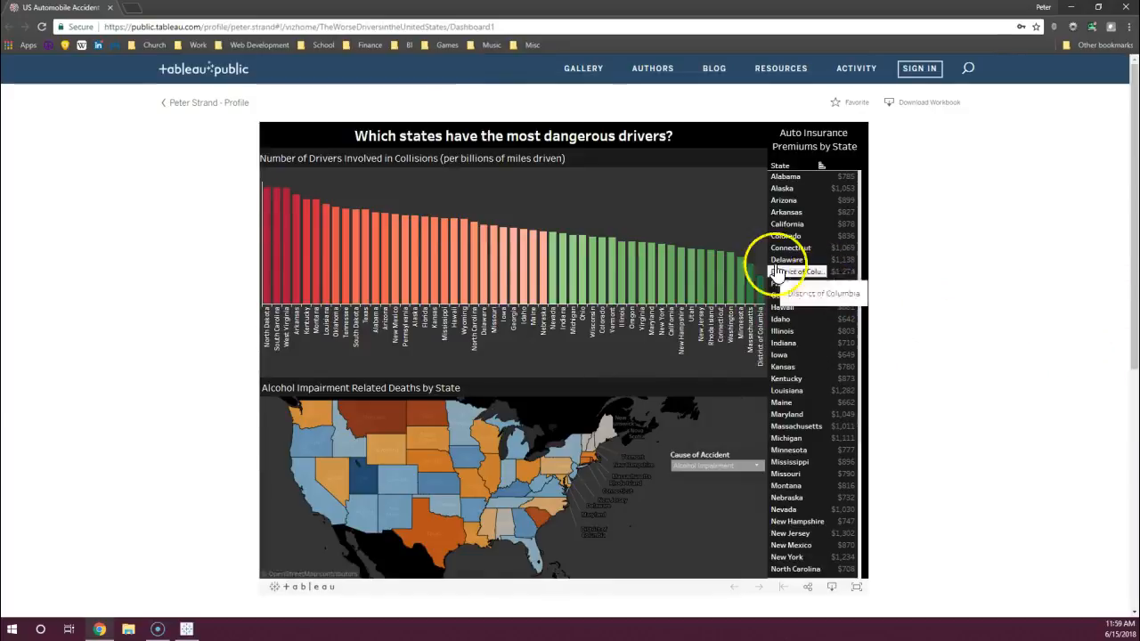
pyautogui.scroll(-5, 655, 461)
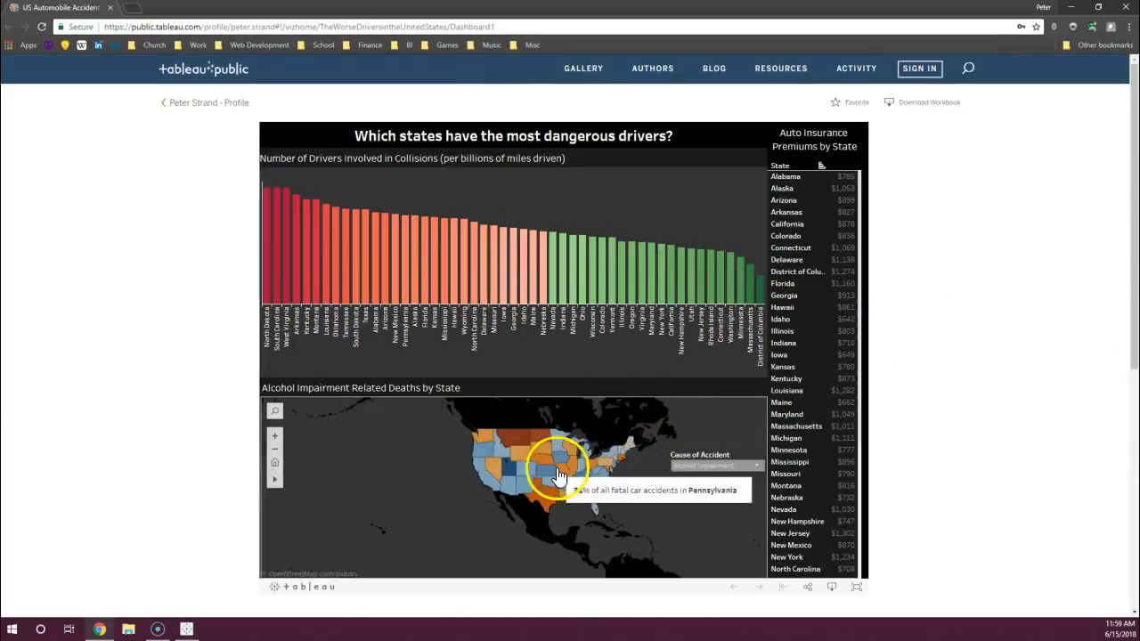
pyautogui.moveTo(668, 491); pyautogui.dragTo(539, 506)
pyautogui.scroll(5, 534, 506)
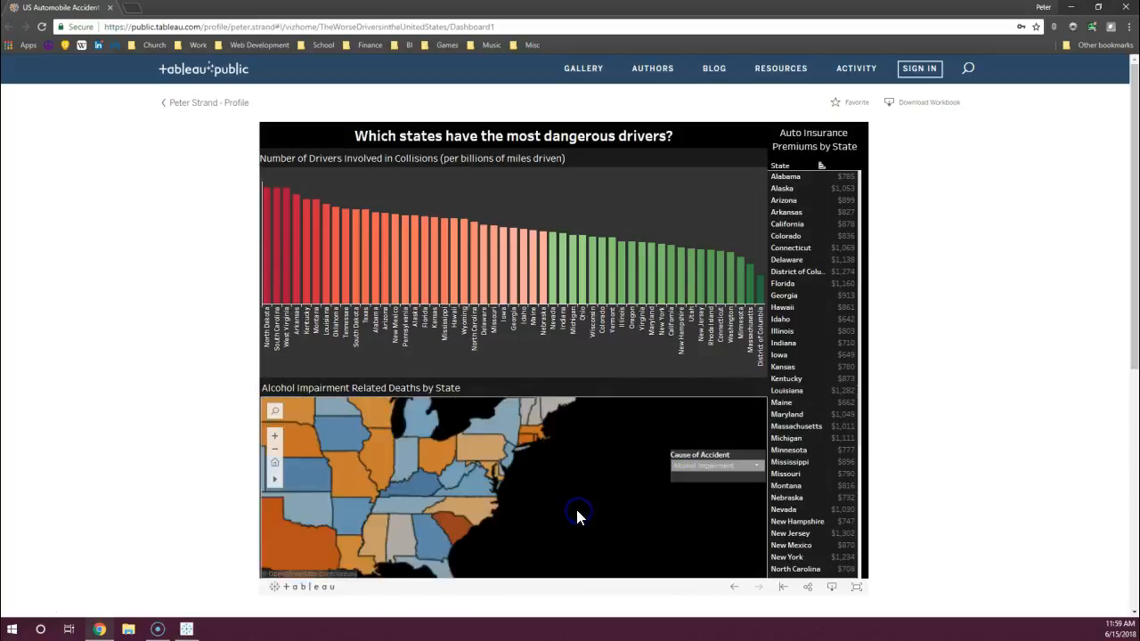
pyautogui.scroll(-4, 542, 499)
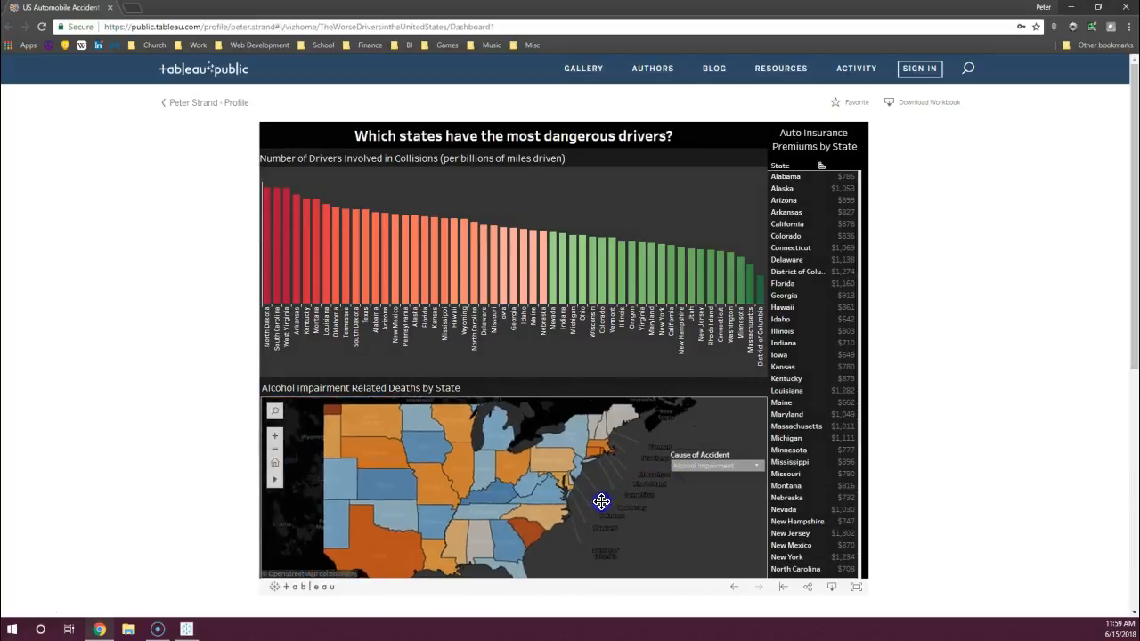
pyautogui.moveTo(606, 487); pyautogui.dragTo(592, 505)
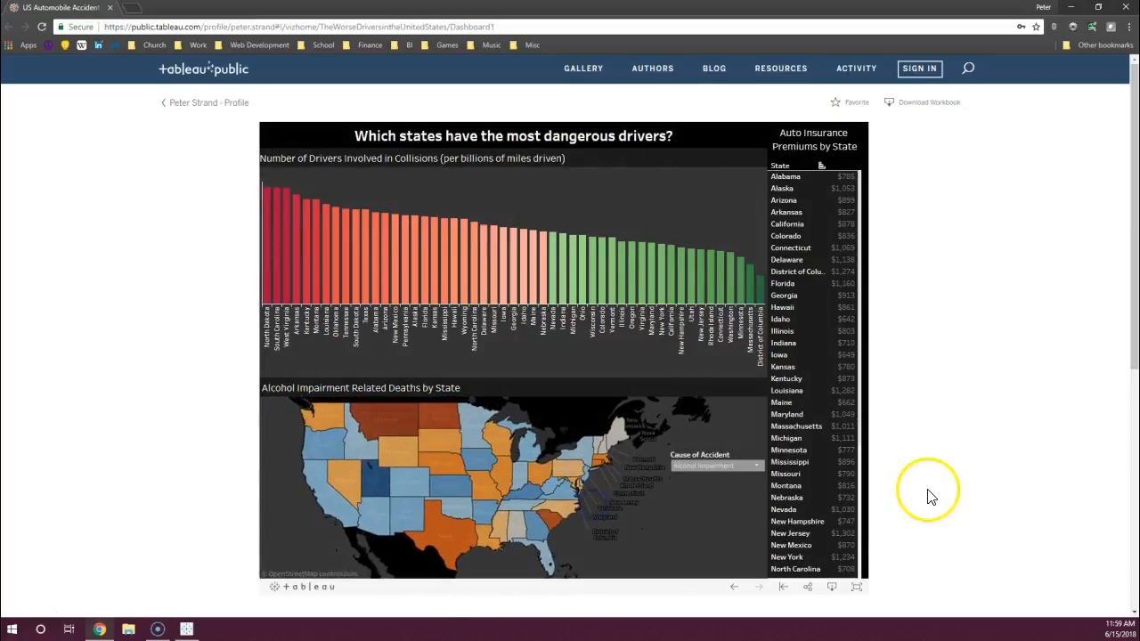
# Examine the published workbook's title, view count, data source description and details below the dashboard
pyautogui.scroll(-3, 928, 488)
pyautogui.click(910, 389)
pyautogui.scroll(1, 909, 389)
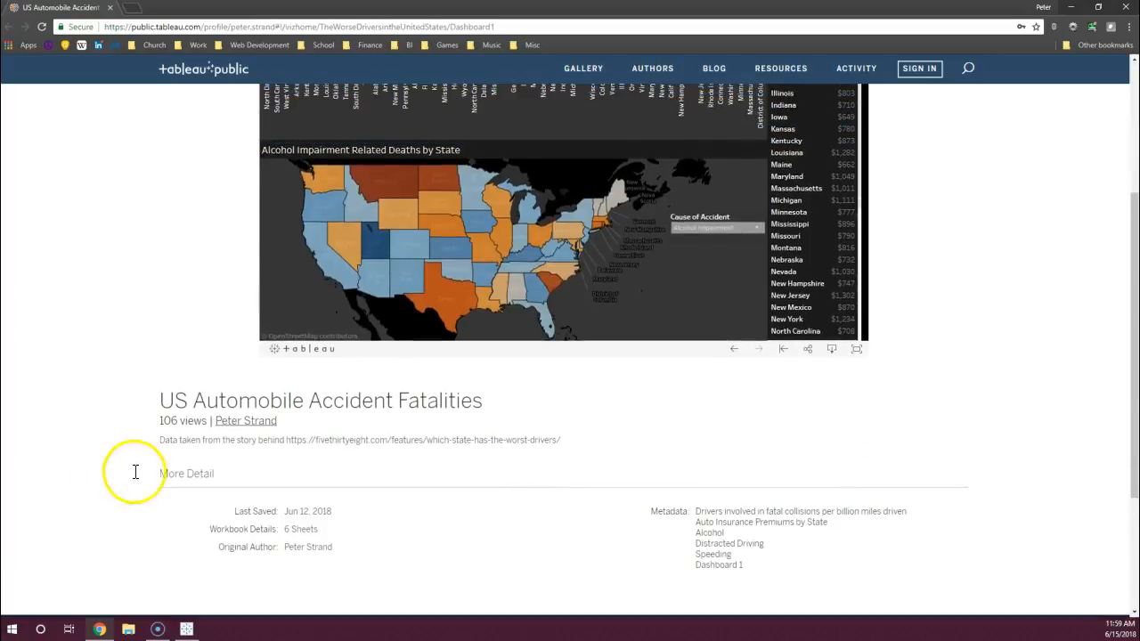
pyautogui.moveTo(148, 420); pyautogui.dragTo(486, 440)
pyautogui.click(511, 415)
pyautogui.click(345, 442)
pyautogui.click(310, 441)
pyautogui.click(503, 440)
pyautogui.scroll(3, 641, 453)
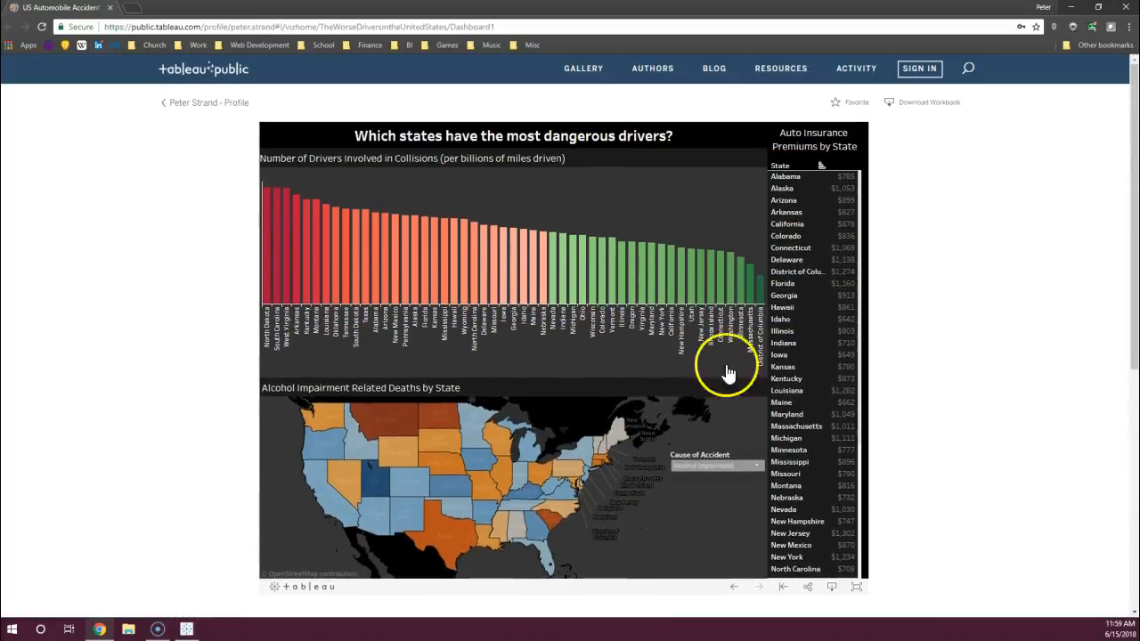
# Test the published dashboard's filtering and highlighting by selecting and clearing the Delaware bar in the collisions chart
pyautogui.moveTo(461, 287)
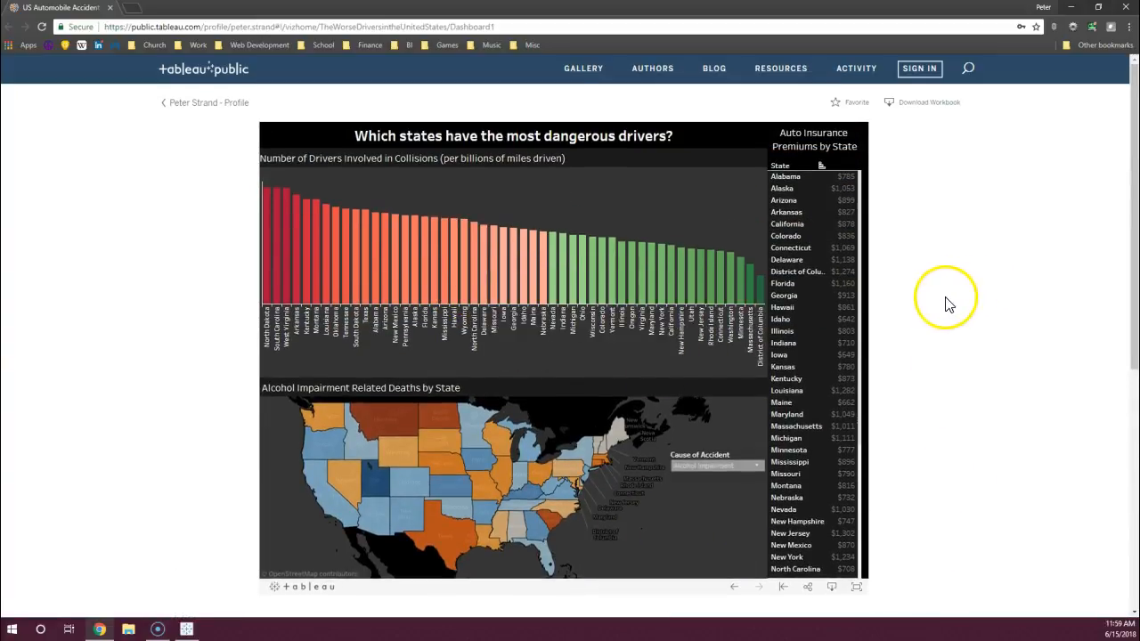
pyautogui.click(488, 289)
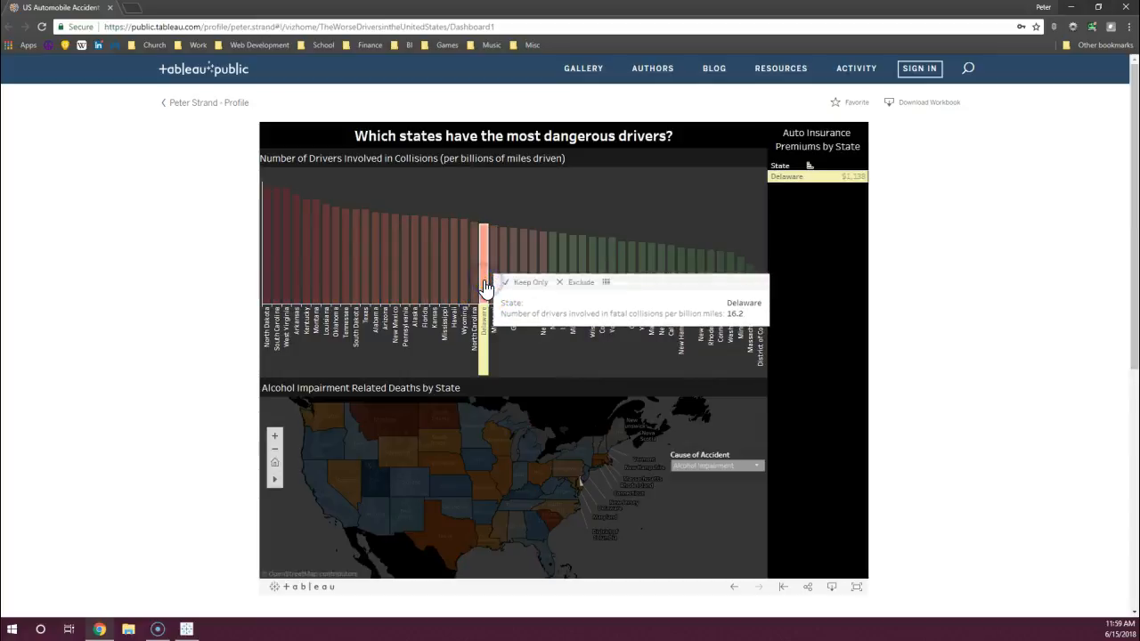
pyautogui.click(487, 289)
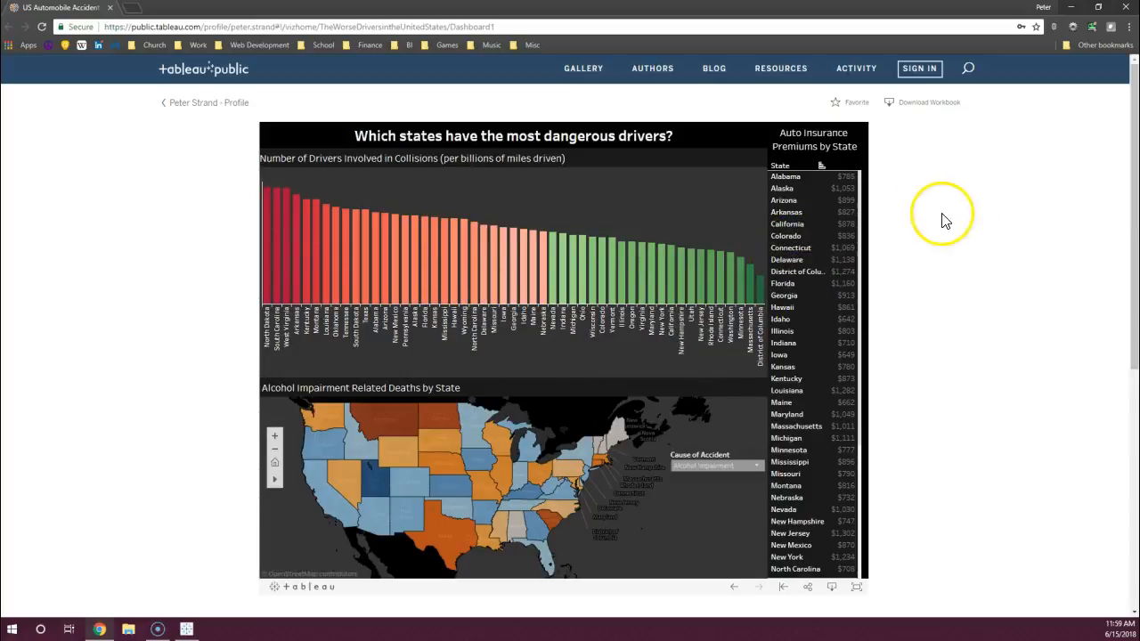